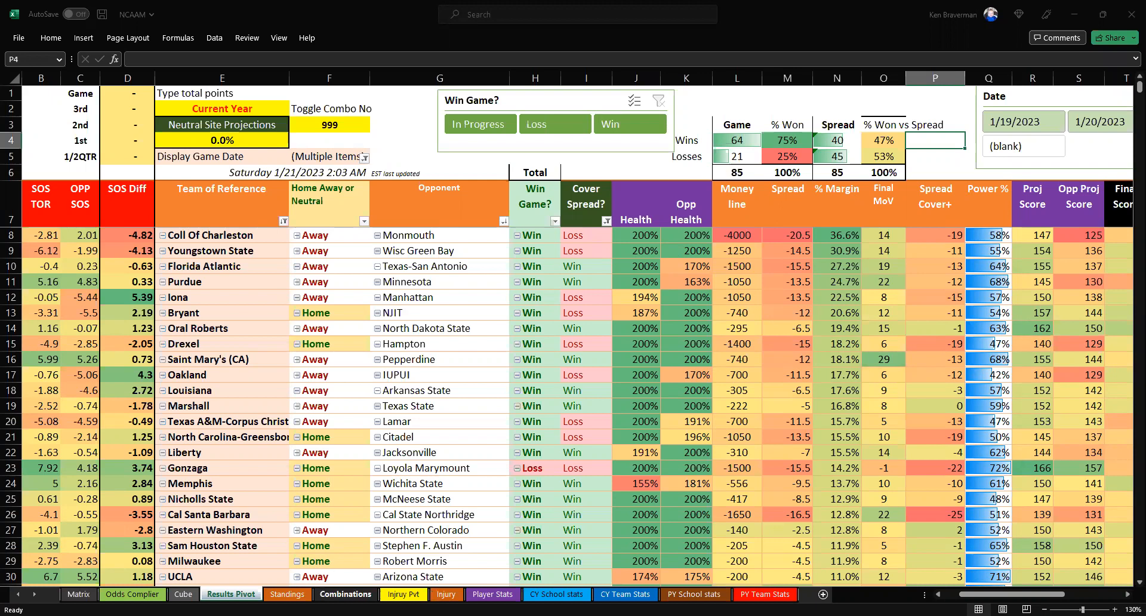
- Open the Standings sheet and examine the Type % weights in C2:C14, starting with the Wins / Losses row
{"action": "key", "text": "ctrl+Page_Down"}
{"action": "left_click_drag", "start_coordinate": [375, 178], "coordinate": [375, 493]}
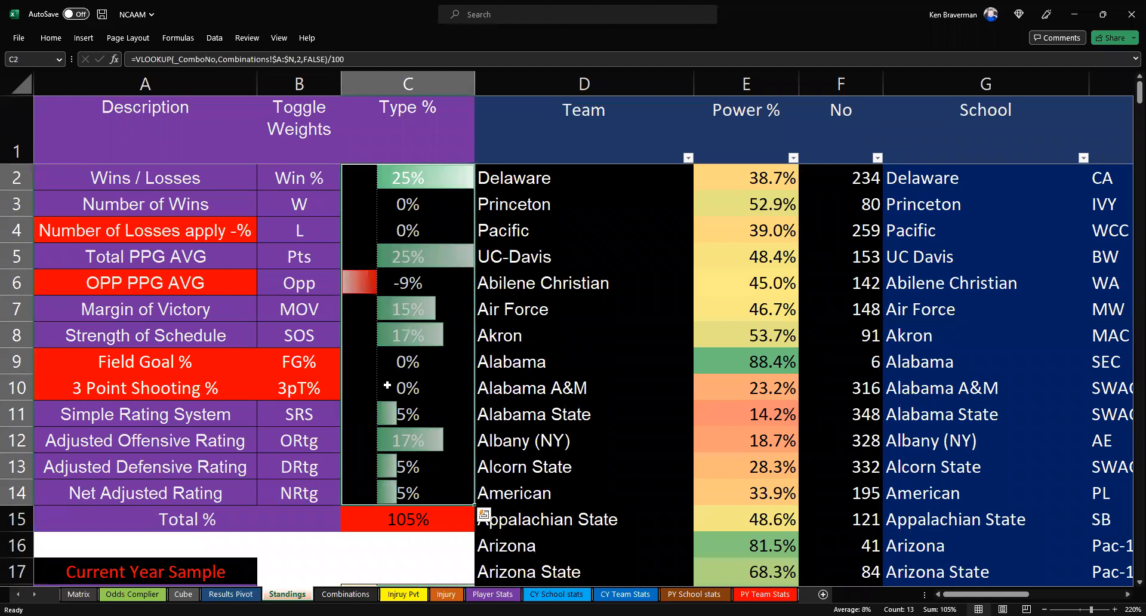
{"action": "left_click_drag", "start_coordinate": [412, 176], "coordinate": [386, 472]}
{"action": "left_click_drag", "start_coordinate": [179, 178], "coordinate": [376, 181]}
{"action": "scroll", "coordinate": [293, 279], "scroll_direction": "up", "scroll_amount": 1}
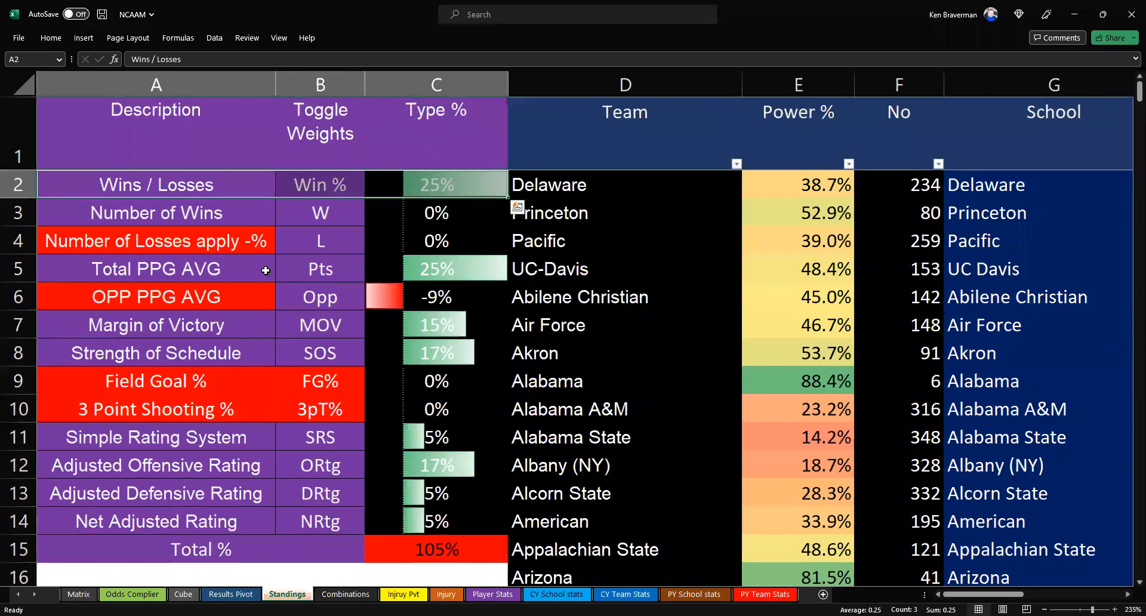
- Examine the weights for Total PPG AVG, OPP PPG AVG, Field Goal % and 3 Point Shooting % within the toggle weights table
{"action": "left_click", "coordinate": [400, 260]}
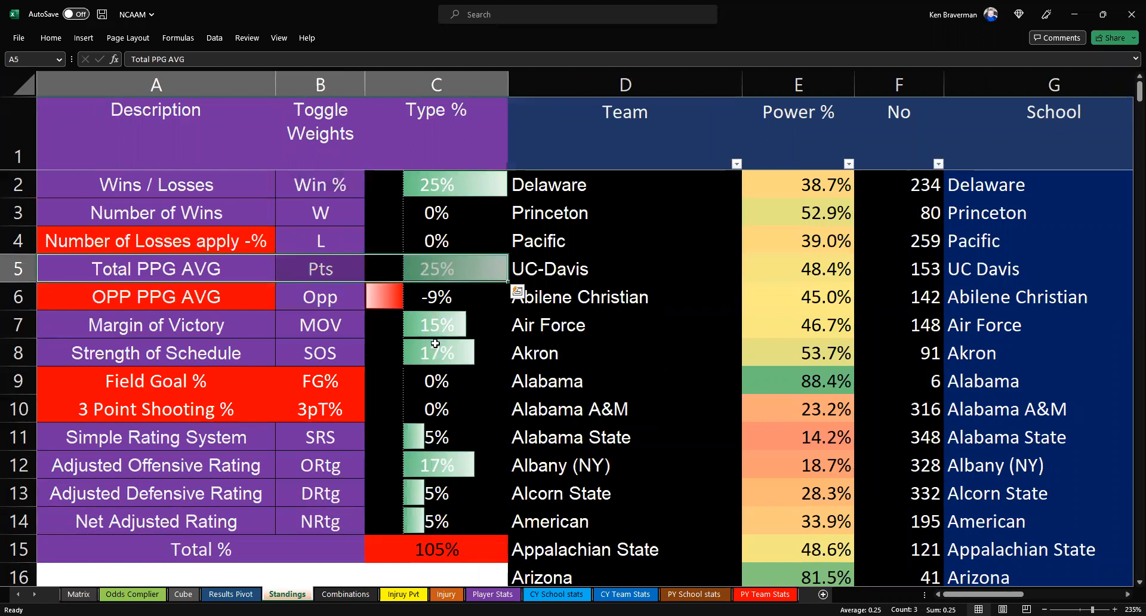
{"action": "left_click_drag", "start_coordinate": [430, 299], "coordinate": [424, 408]}
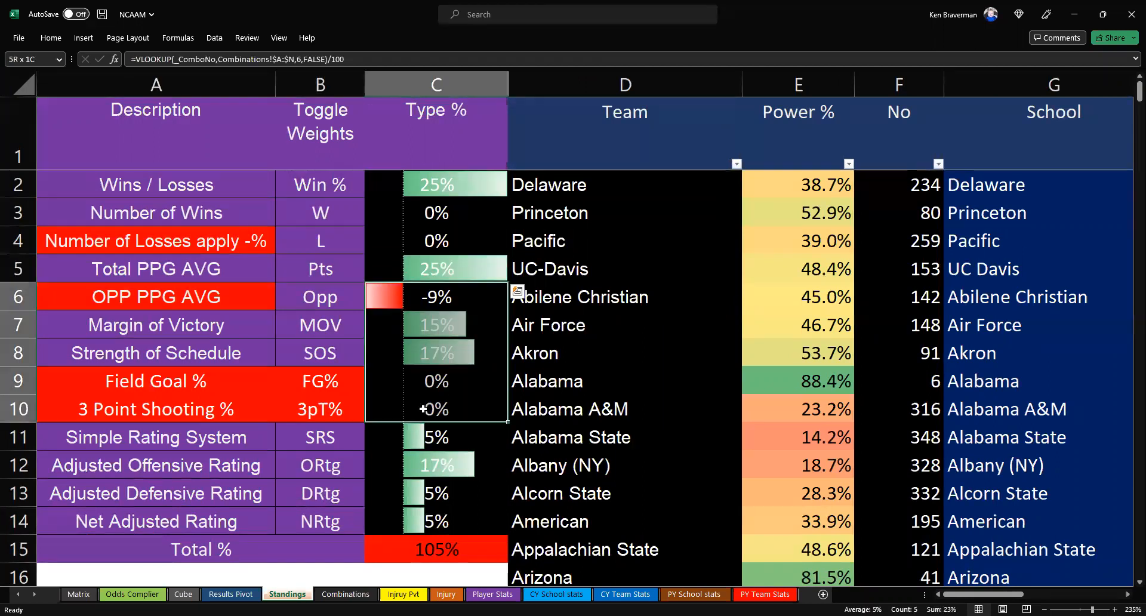
{"action": "left_click", "coordinate": [196, 382]}
{"action": "left_click", "coordinate": [396, 403], "text": "shift"}
{"action": "left_click", "coordinate": [177, 388]}
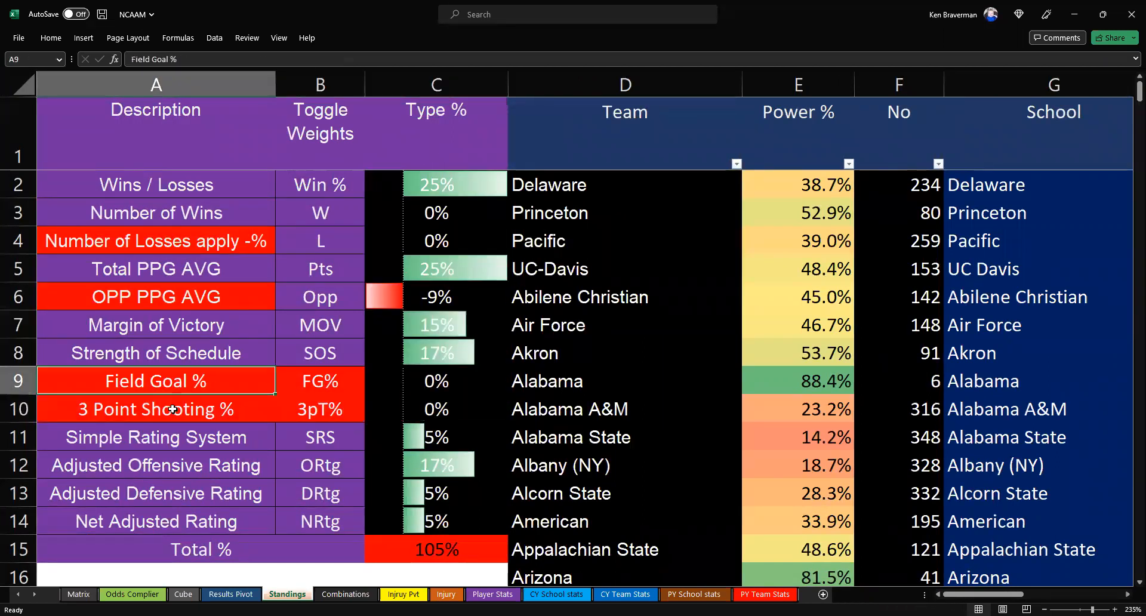
{"action": "left_click", "coordinate": [180, 409]}
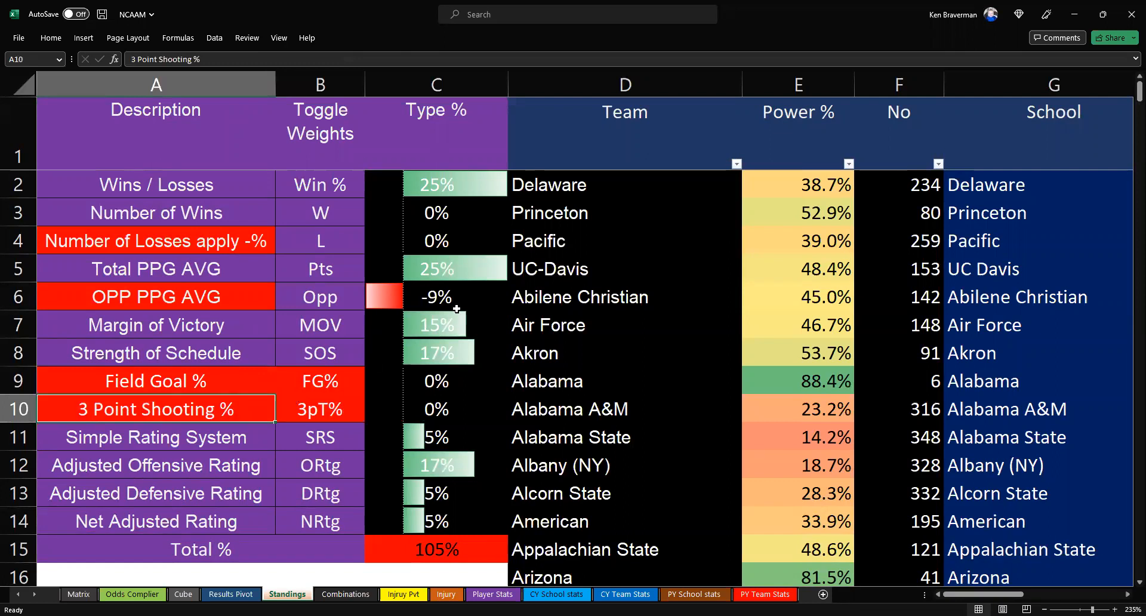
{"action": "left_click_drag", "start_coordinate": [455, 203], "coordinate": [446, 476]}
{"action": "left_click_drag", "start_coordinate": [441, 177], "coordinate": [412, 553]}
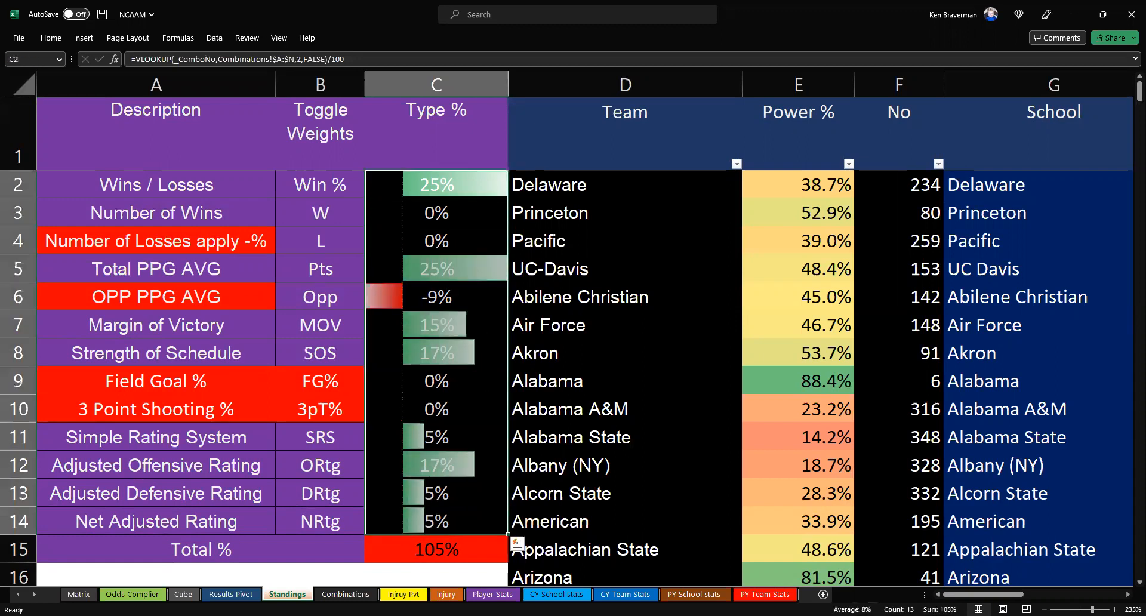
- Open the Combinations sheet and look through the numbered weight combinations and their values per category
{"action": "left_click", "coordinate": [345, 594]}
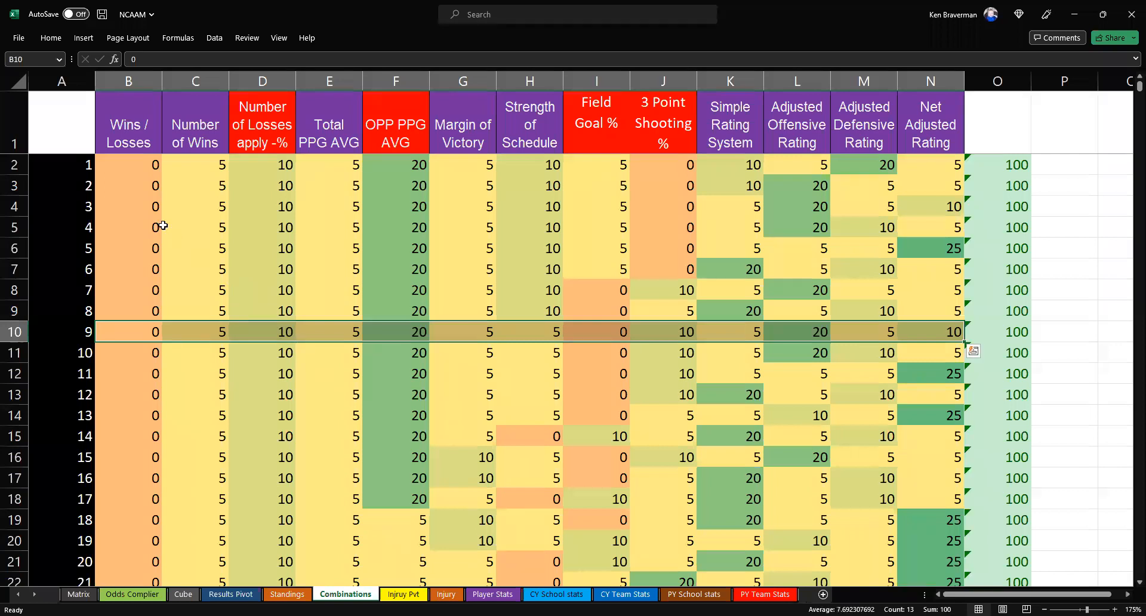
{"action": "left_click_drag", "start_coordinate": [136, 224], "coordinate": [888, 228]}
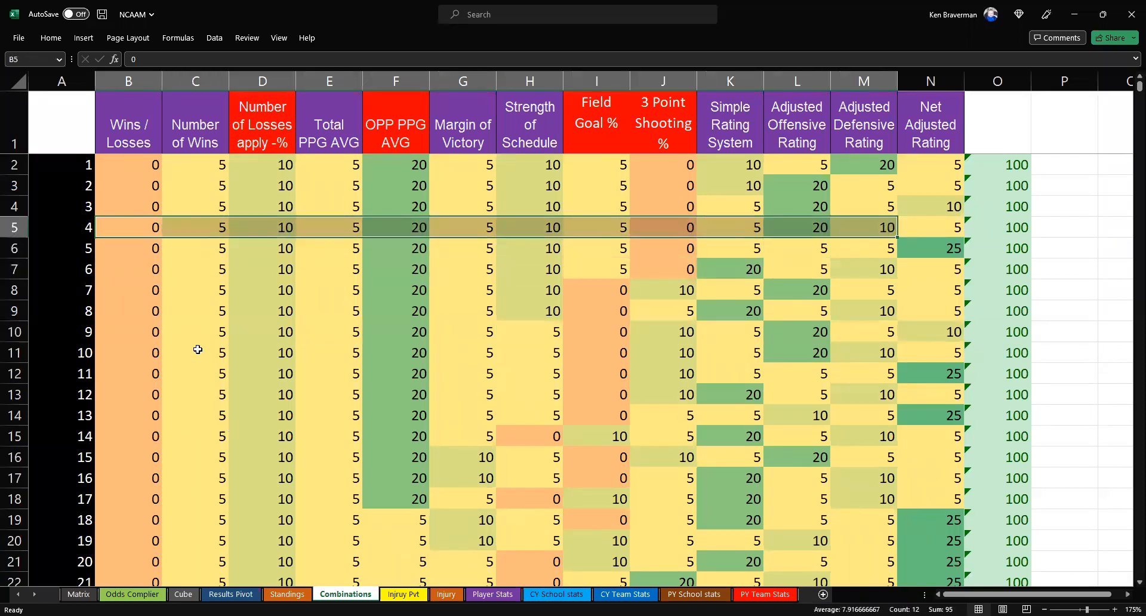
{"action": "scroll", "coordinate": [198, 346], "scroll_direction": "down", "scroll_amount": 10}
{"action": "scroll", "coordinate": [384, 371], "scroll_direction": "down", "scroll_amount": 6}
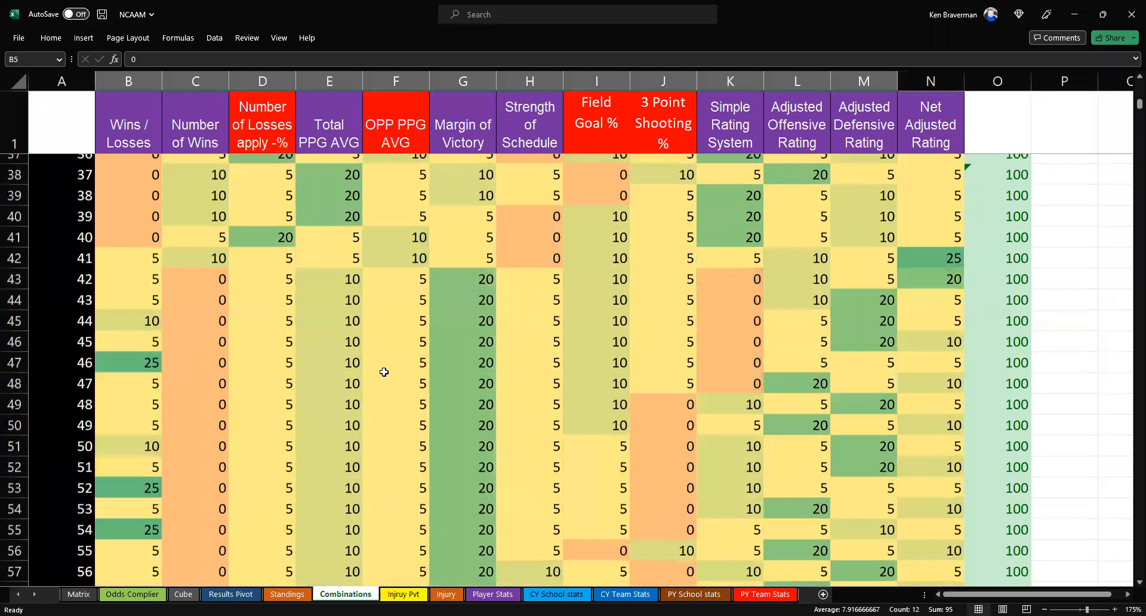
{"action": "scroll", "coordinate": [384, 371], "scroll_direction": "up", "scroll_amount": 5}
{"action": "scroll", "coordinate": [384, 371], "scroll_direction": "up", "scroll_amount": 8}
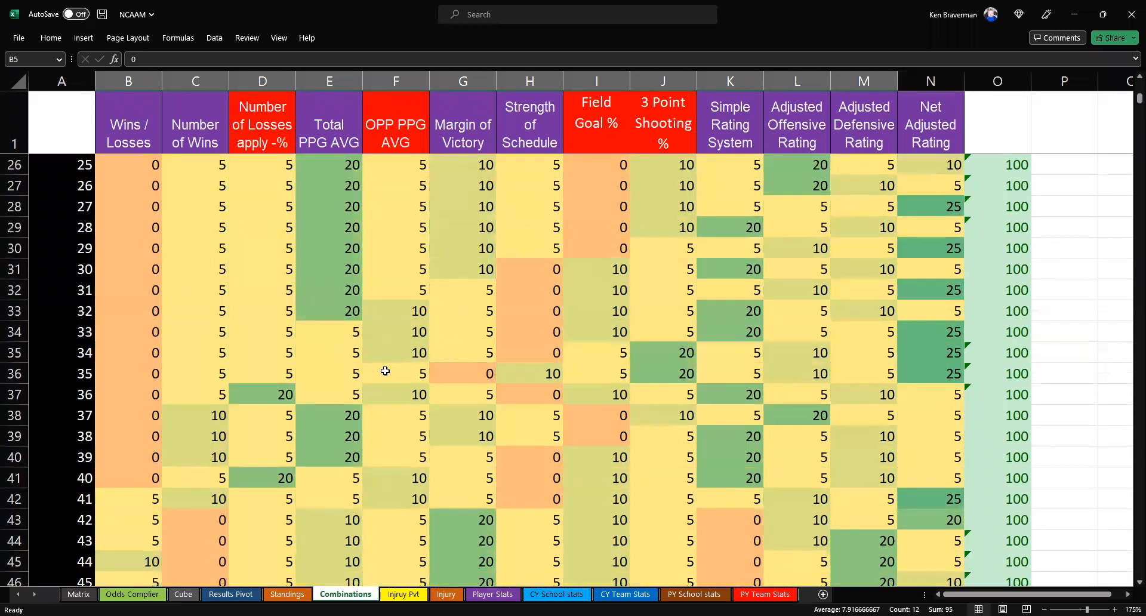
{"action": "scroll", "coordinate": [384, 371], "scroll_direction": "up", "scroll_amount": 3}
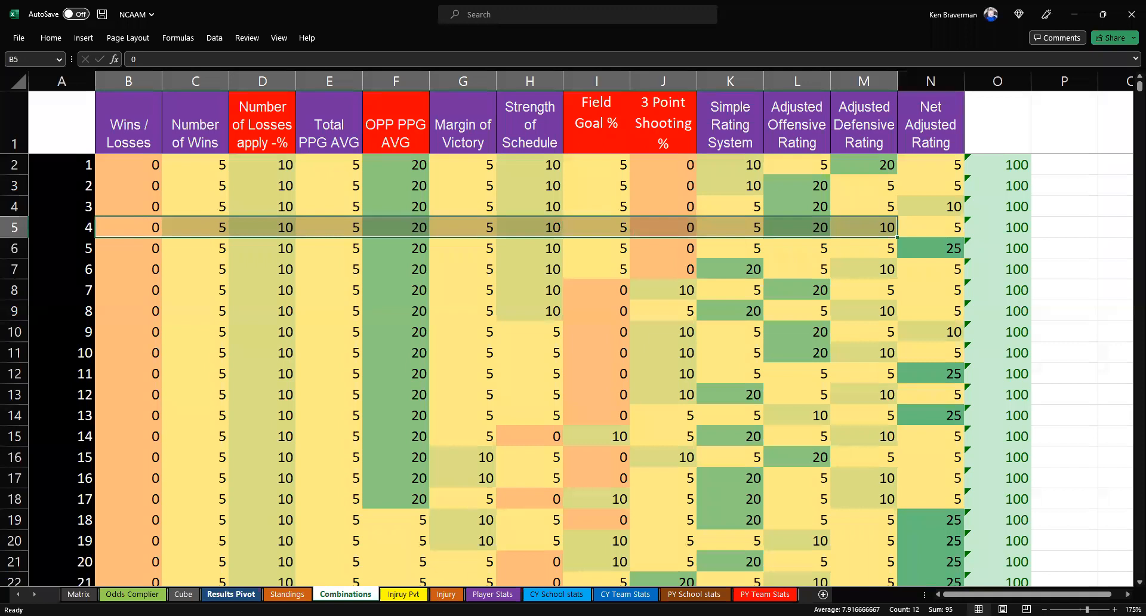
- Filter the Results Pivot sheet's game date to 1/20/2023, check the Toggle Combo No cell, and refresh the pivot table
{"action": "left_click", "coordinate": [231, 593]}
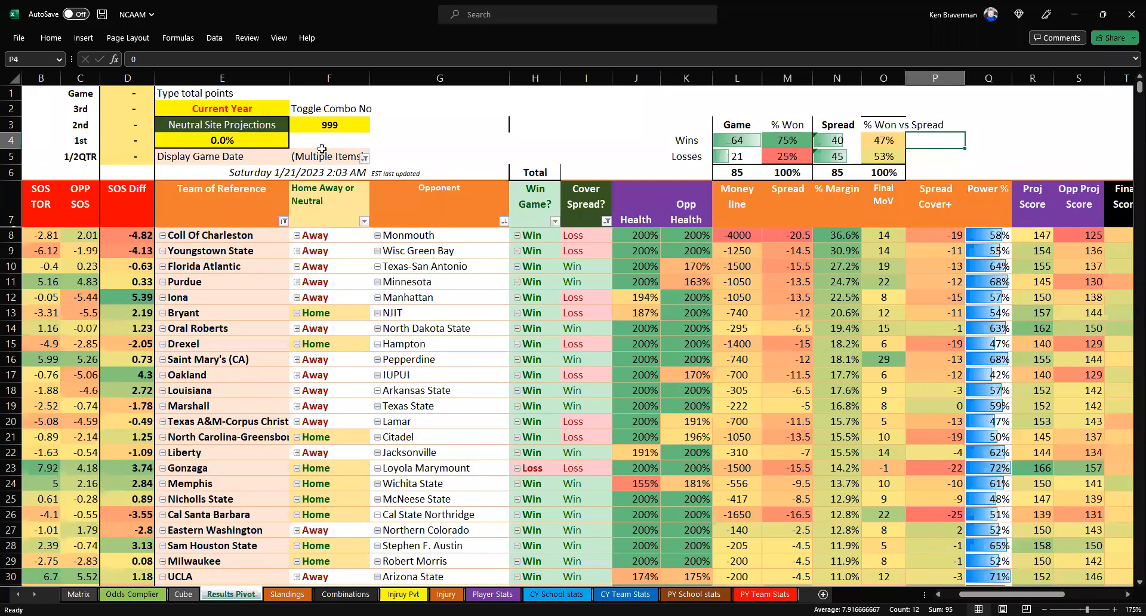
{"action": "left_click", "coordinate": [329, 124]}
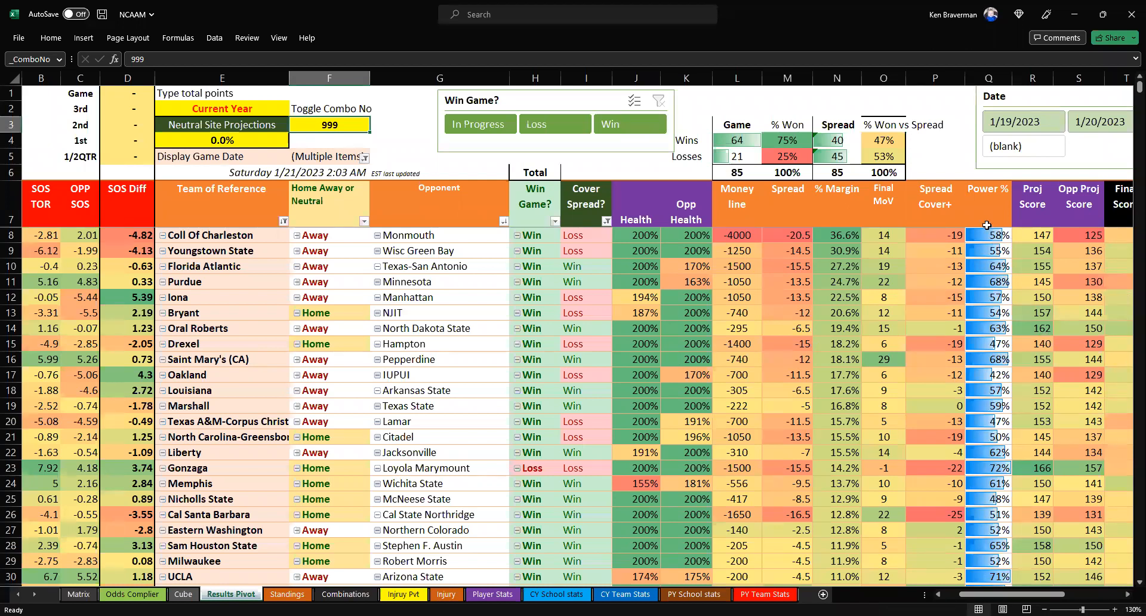
{"action": "left_click", "coordinate": [932, 160]}
{"action": "scroll", "coordinate": [942, 143], "scroll_direction": "down", "scroll_amount": 1, "text": "ctrl"}
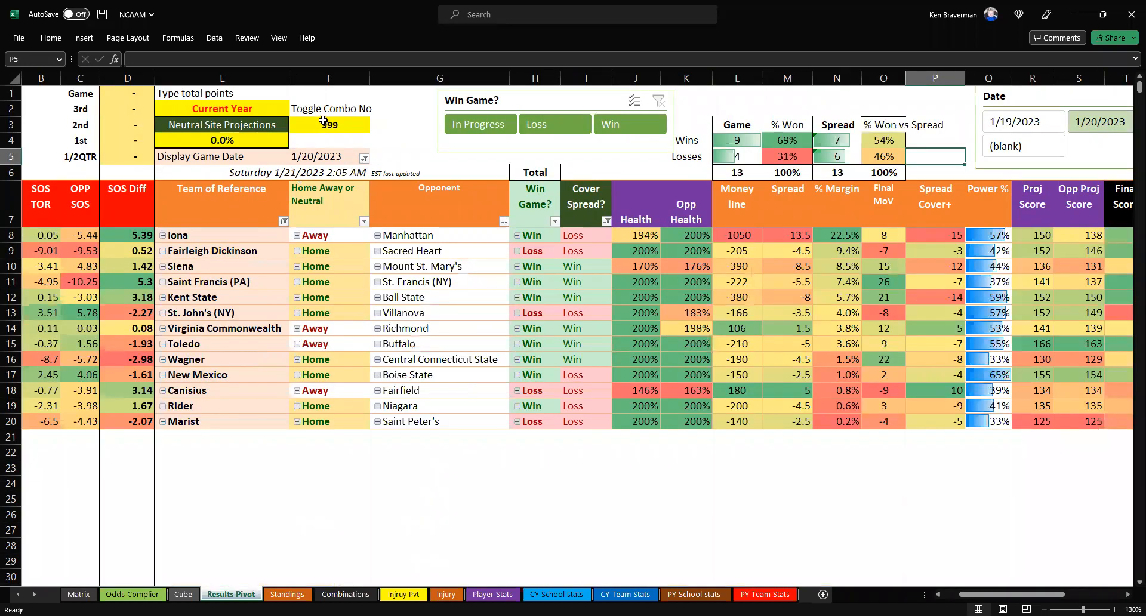
{"action": "left_click", "coordinate": [325, 124]}
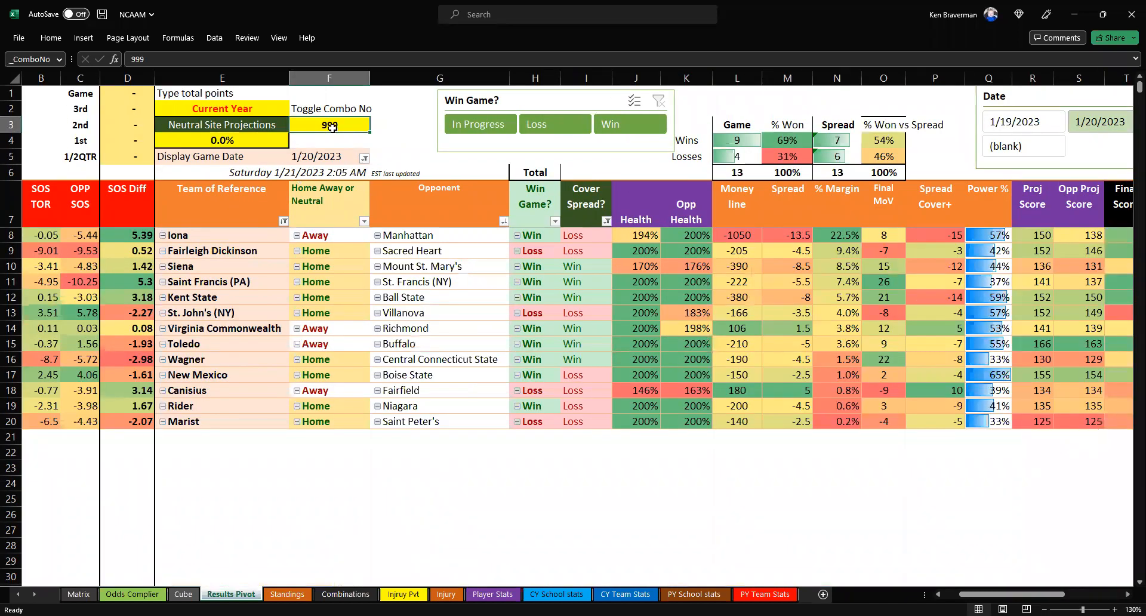
{"action": "right_click", "coordinate": [413, 278]}
{"action": "left_click", "coordinate": [446, 343]}
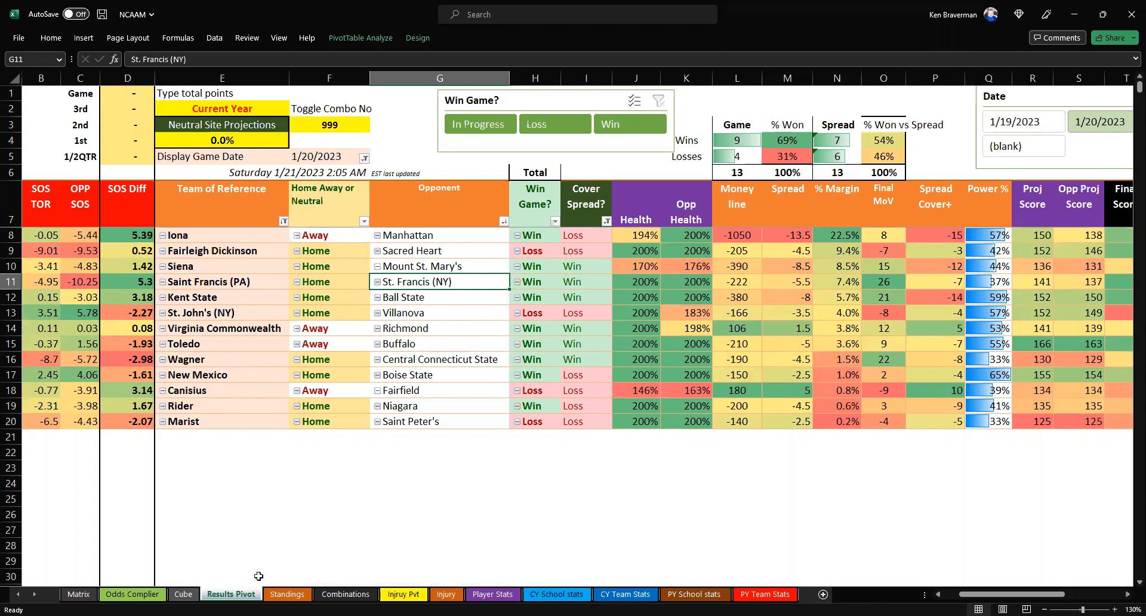
- On the Cube sheet, clear the contents of all the stored game rows from row 500 downward
{"action": "left_click", "coordinate": [183, 593]}
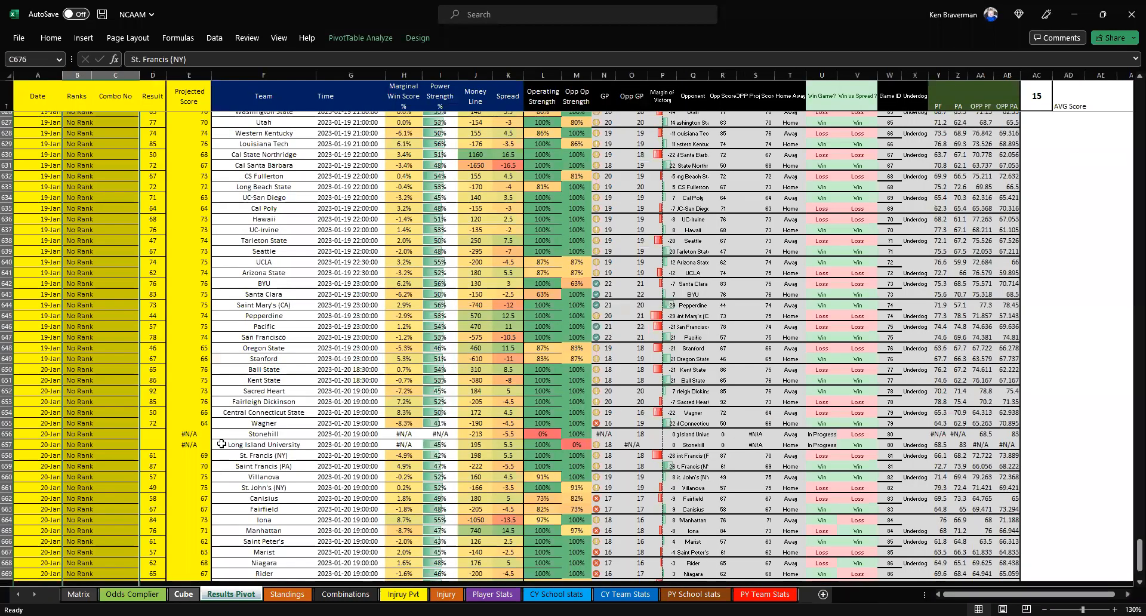
{"action": "scroll", "coordinate": [224, 382], "scroll_direction": "up", "scroll_amount": 10}
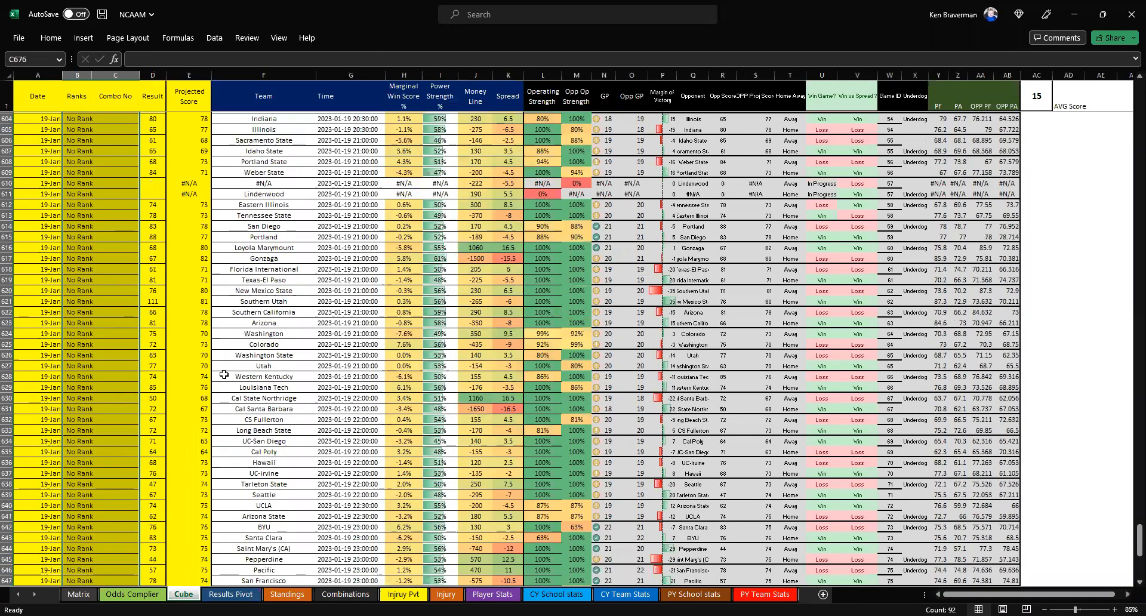
{"action": "scroll", "coordinate": [1129, 508], "scroll_direction": "up", "scroll_amount": 4}
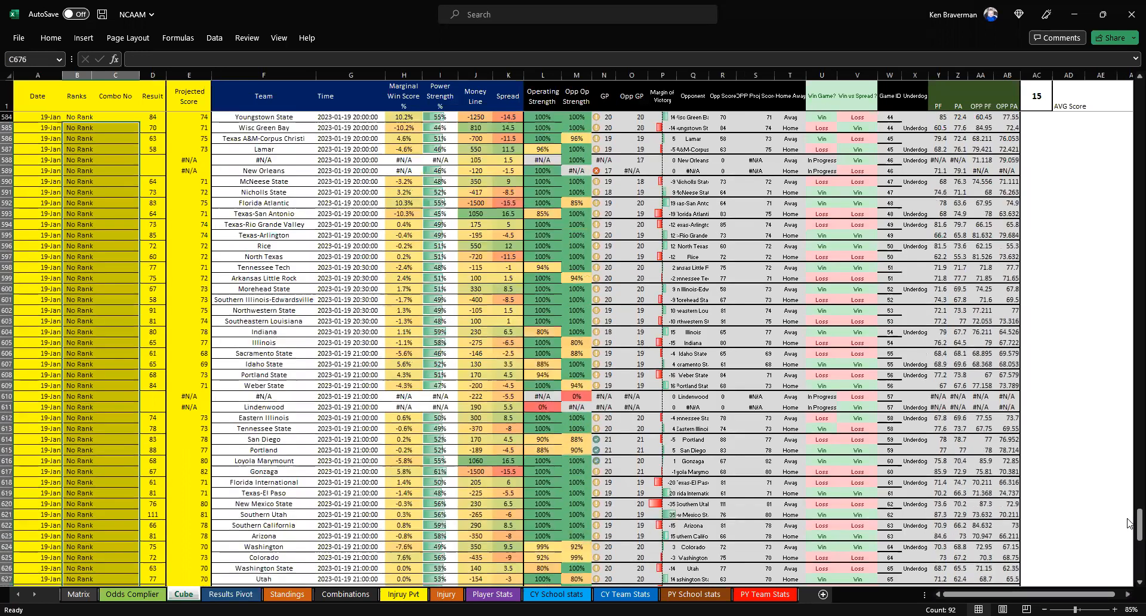
{"action": "left_click_drag", "start_coordinate": [1129, 494], "coordinate": [1125, 447]}
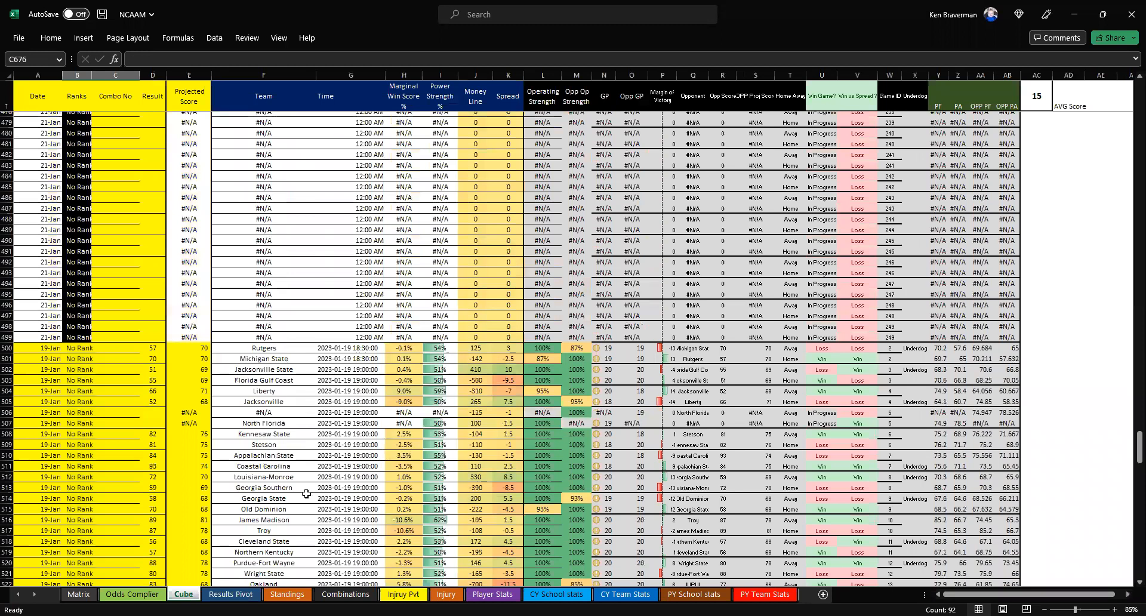
{"action": "scroll", "coordinate": [293, 495], "scroll_direction": "up", "scroll_amount": 2, "text": "ctrl"}
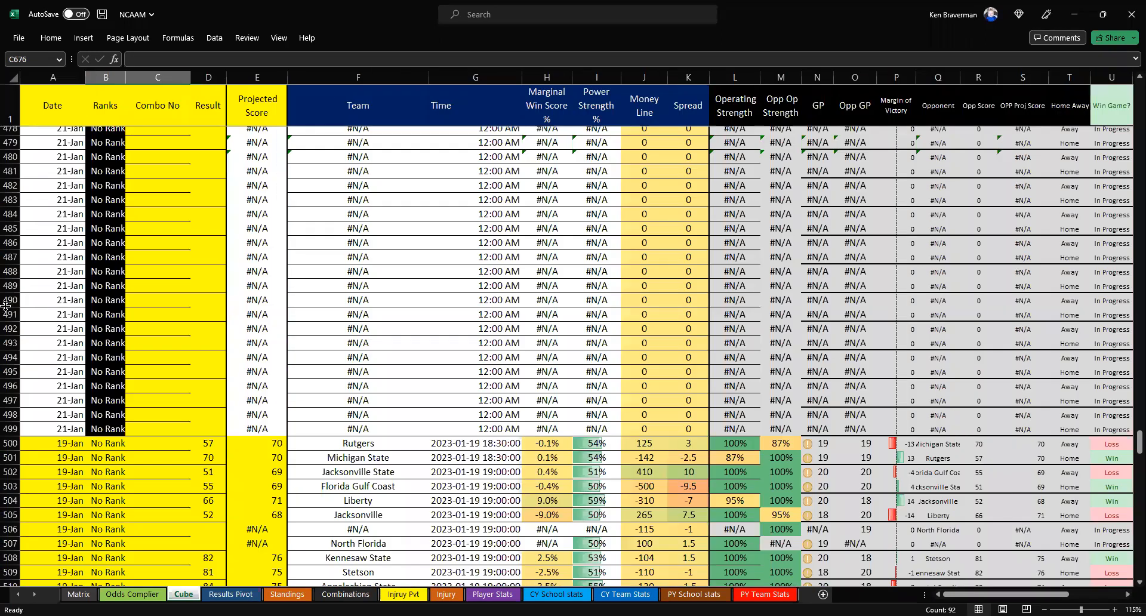
{"action": "scroll", "coordinate": [6, 274], "scroll_direction": "down", "scroll_amount": 4}
{"action": "left_click", "coordinate": [10, 278]}
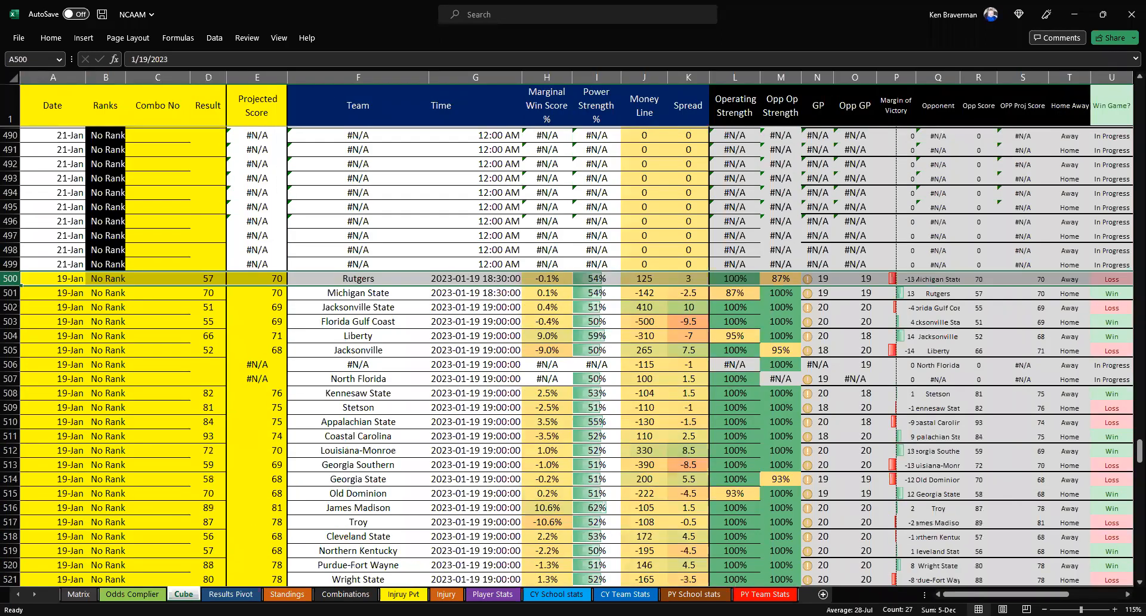
{"action": "left_click_drag", "start_coordinate": [11, 278], "coordinate": [10, 588]}
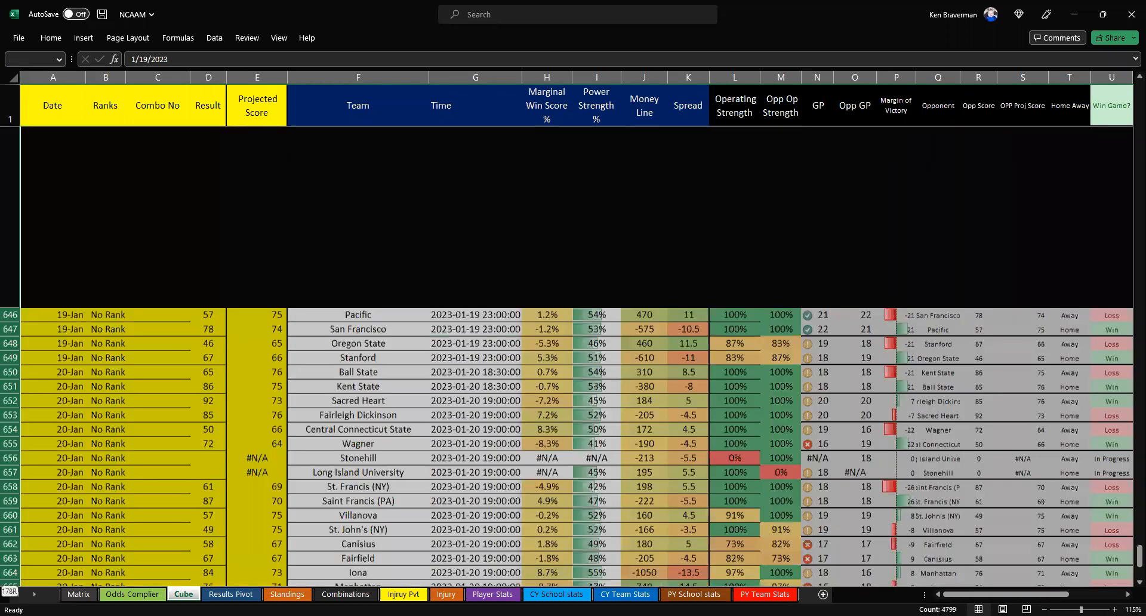
{"action": "key", "text": "Delete"}
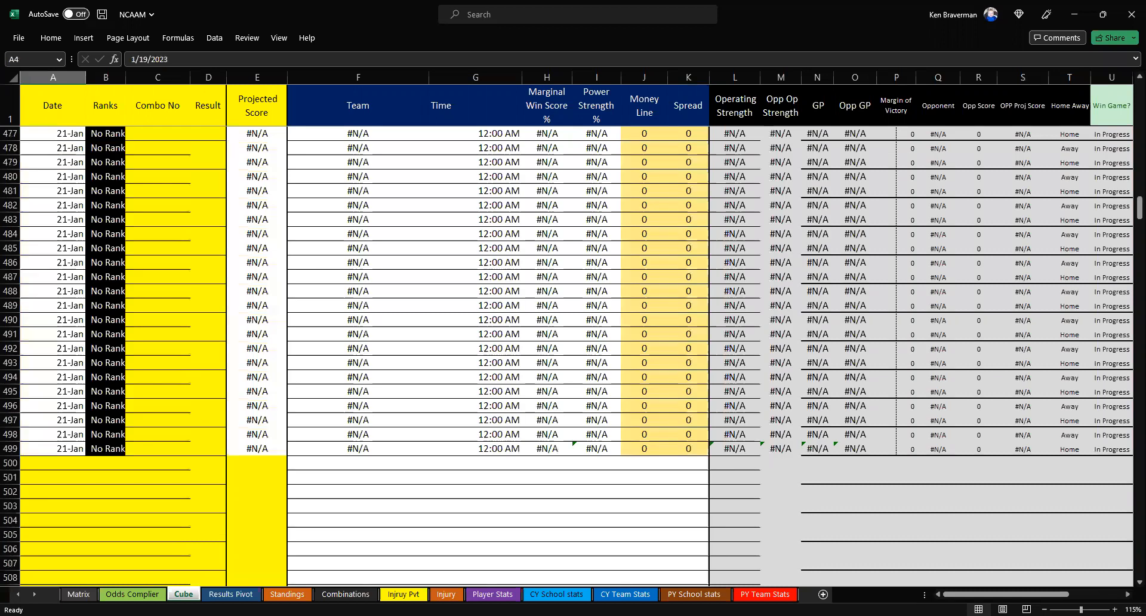
{"action": "key", "text": "Down"}
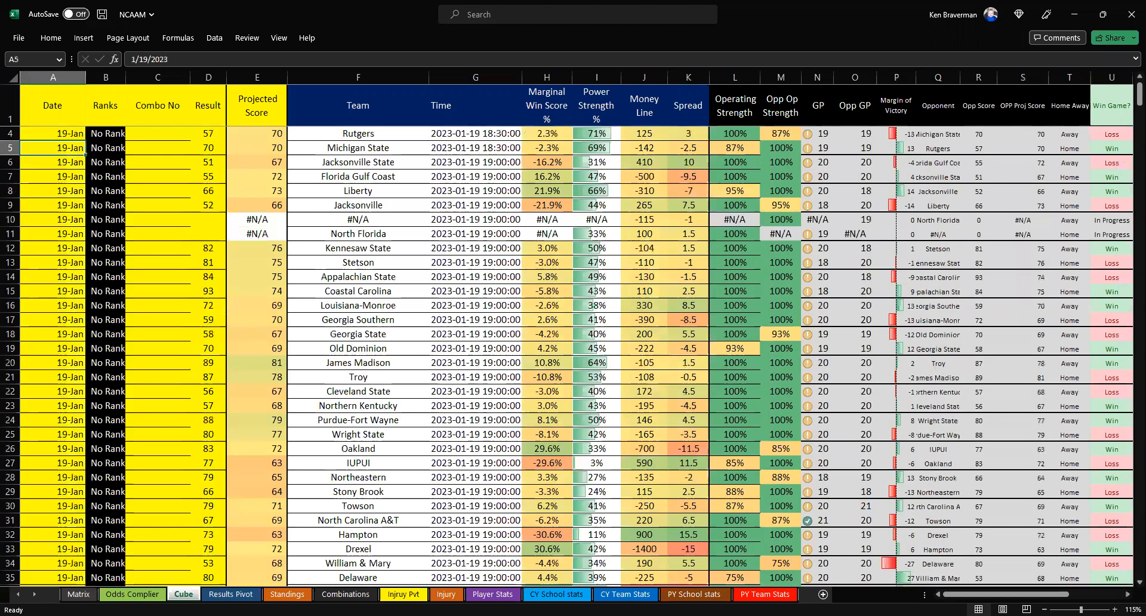
{"action": "key", "text": "Down"}
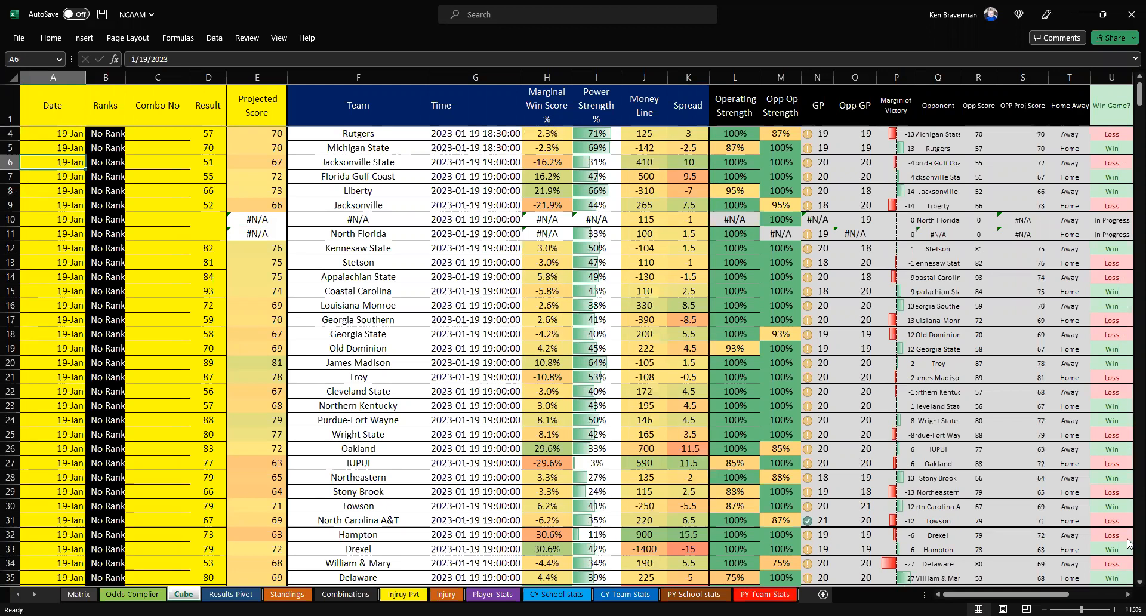
- Return to the Standings sheet and inspect the Type % weights and the Power % formula in E3
{"action": "left_click", "coordinate": [288, 594]}
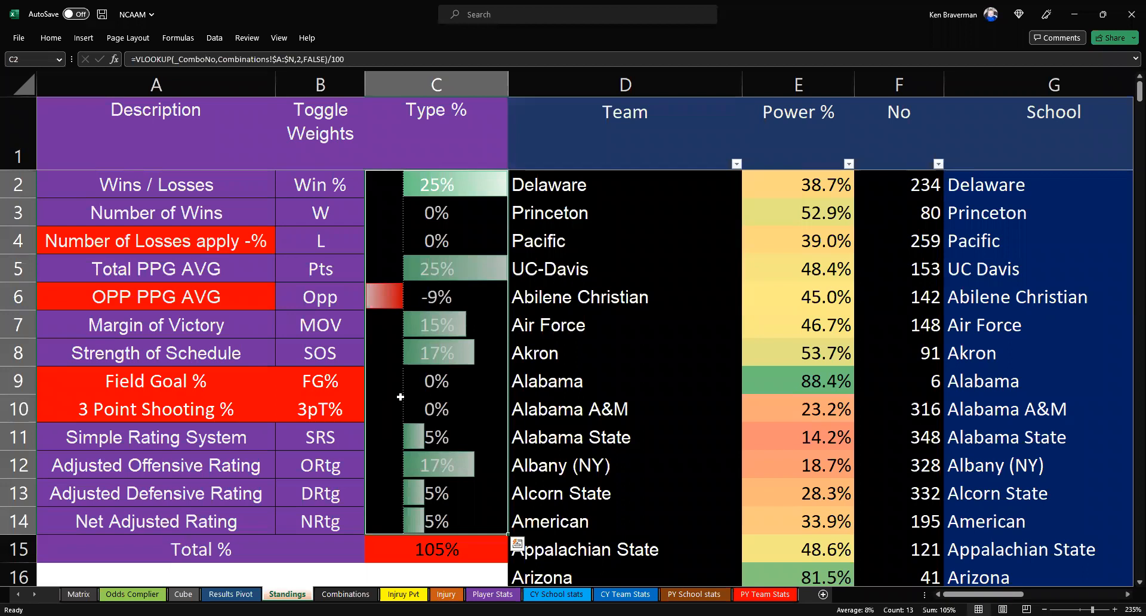
{"action": "left_click_drag", "start_coordinate": [460, 188], "coordinate": [437, 519]}
{"action": "left_click", "coordinate": [827, 216]}
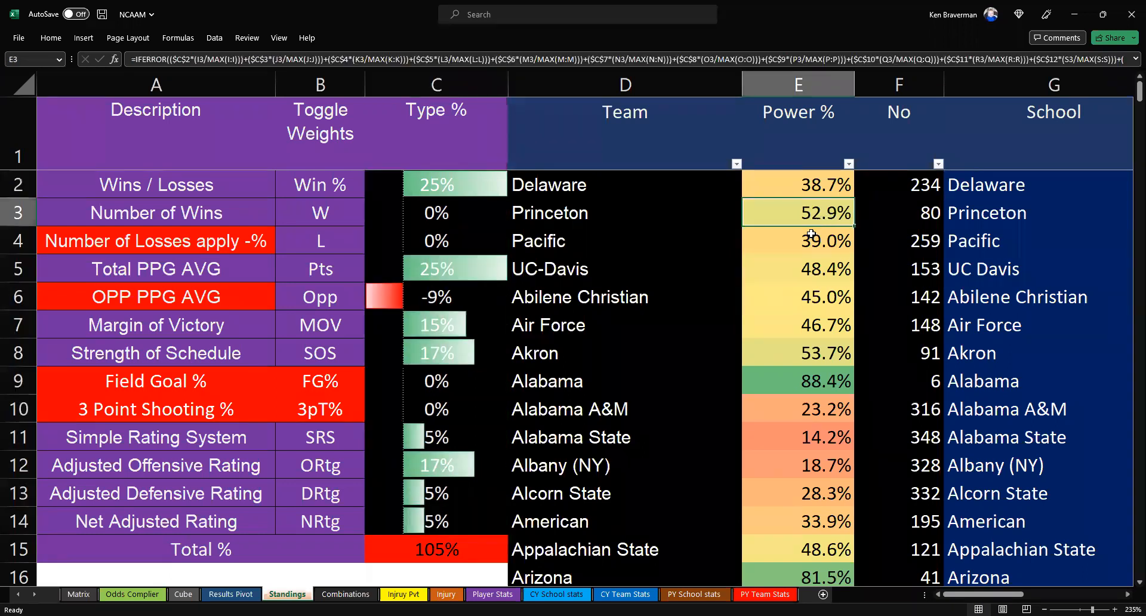
- Try a Number of Wins weight of 100% in C3 to check its effect on Power %, and undo it
{"action": "left_click", "coordinate": [452, 216]}
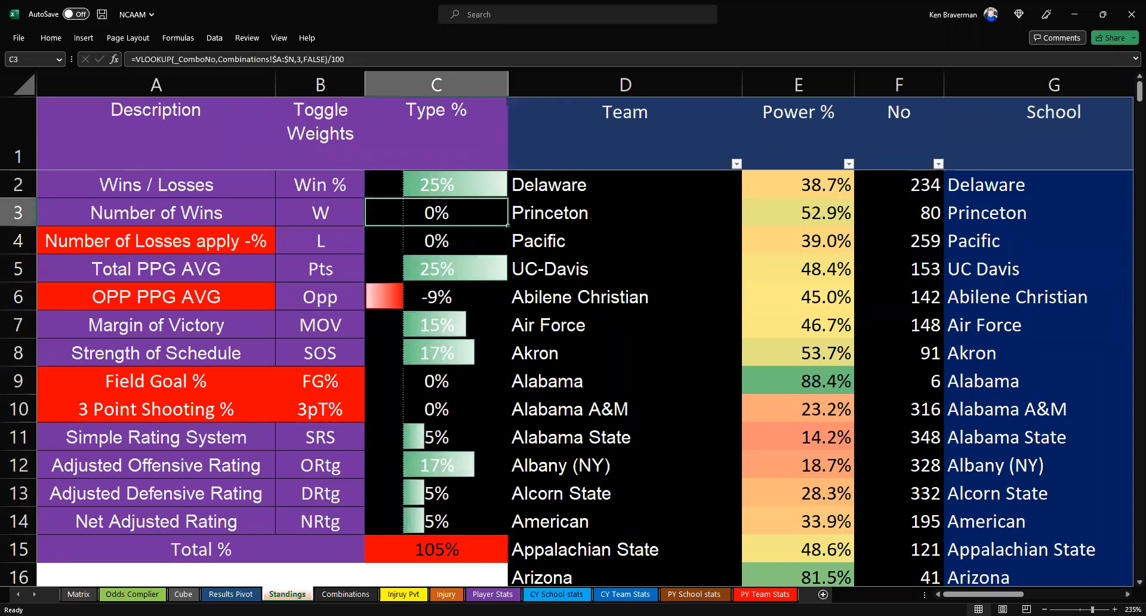
{"action": "type", "text": "100"}
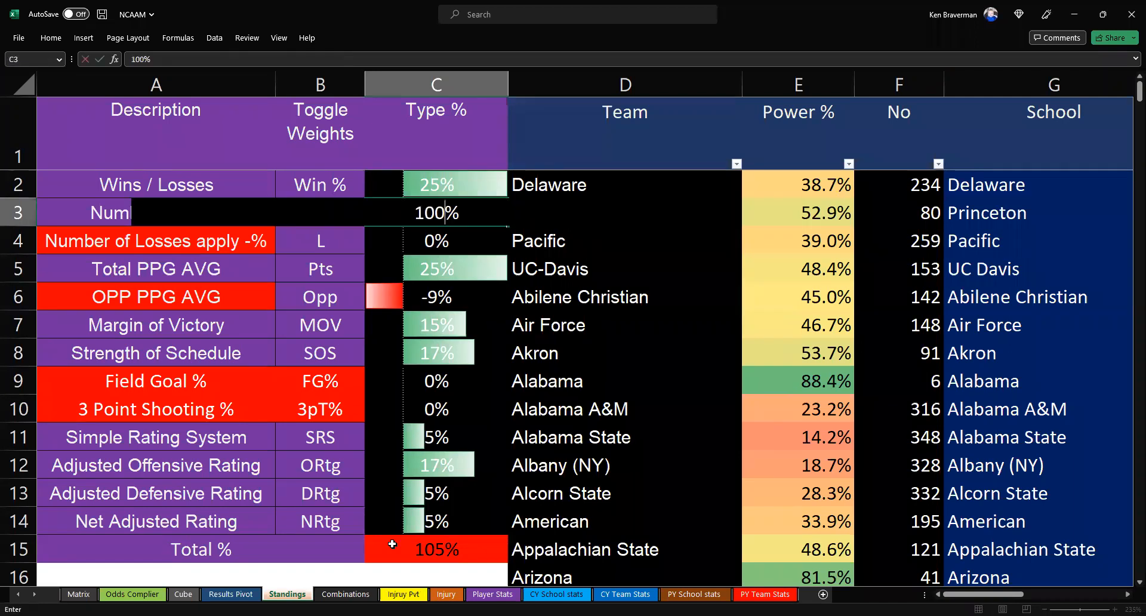
{"action": "left_click_drag", "start_coordinate": [797, 213], "coordinate": [797, 353]}
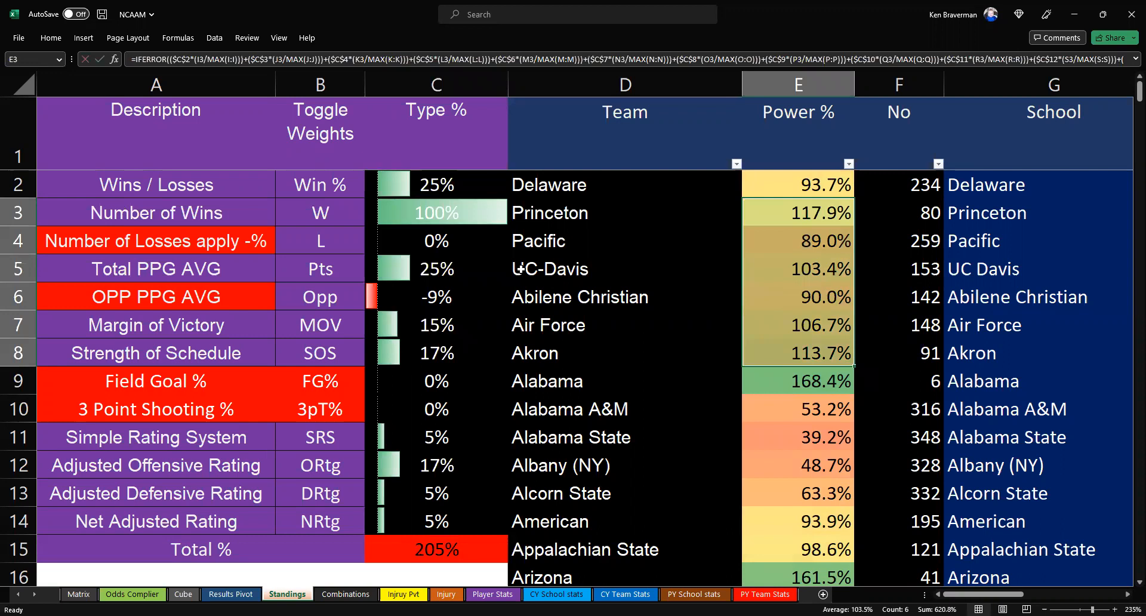
{"action": "key", "text": "ctrl+z"}
- Review the complete toggle weights table on the Standings sheet, and examine combinations 6 to 8 on the Combinations sheet
{"action": "left_click_drag", "start_coordinate": [238, 187], "coordinate": [446, 467]}
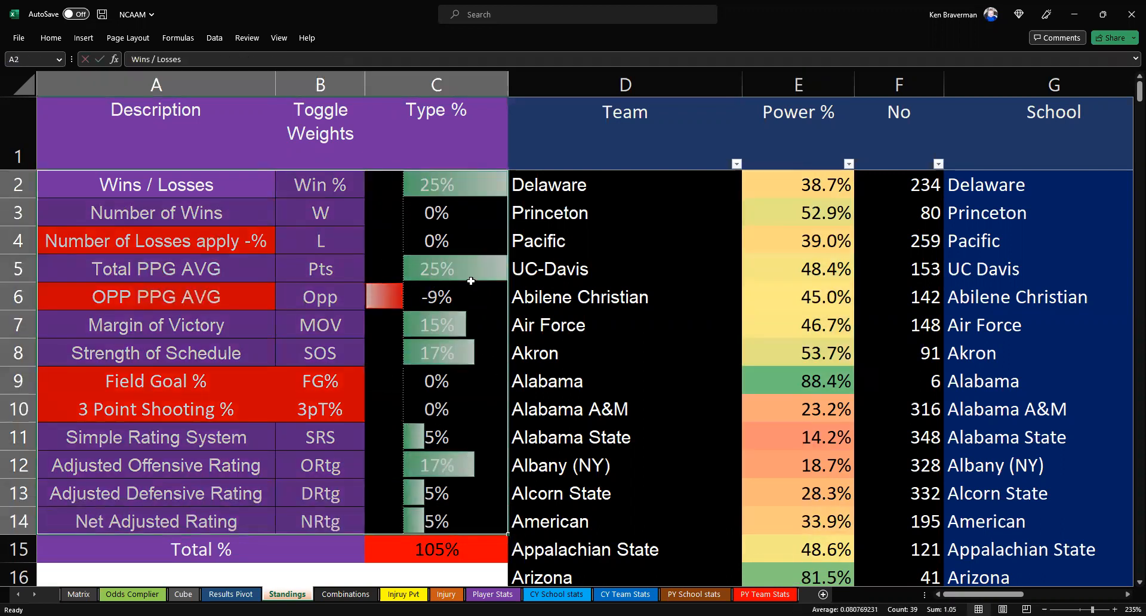
{"action": "left_click_drag", "start_coordinate": [482, 187], "coordinate": [448, 525]}
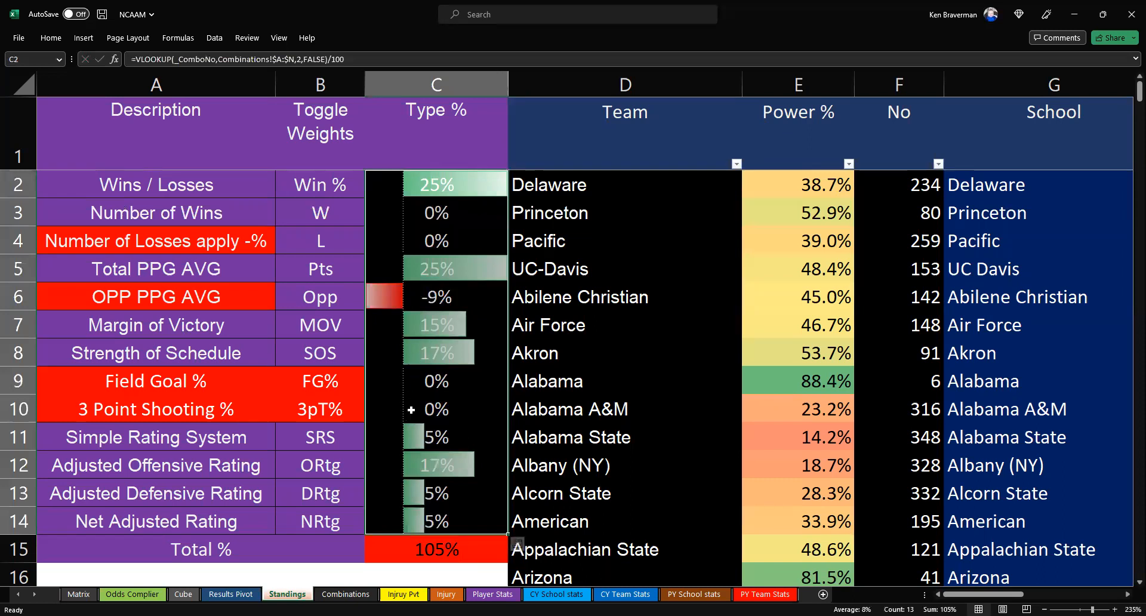
{"action": "left_click_drag", "start_coordinate": [455, 192], "coordinate": [460, 481]}
{"action": "left_click", "coordinate": [345, 594]}
{"action": "left_click_drag", "start_coordinate": [169, 270], "coordinate": [655, 307]}
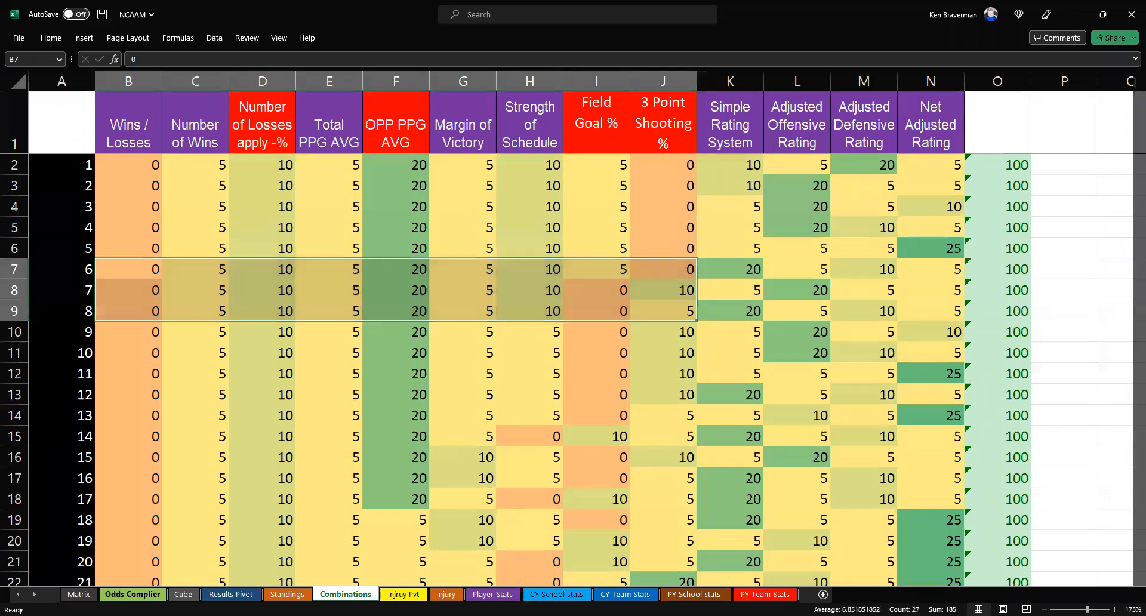
- Go to the Results Pivot sheet and refresh the pivot table of game results
{"action": "left_click", "coordinate": [132, 594]}
{"action": "left_click", "coordinate": [231, 593]}
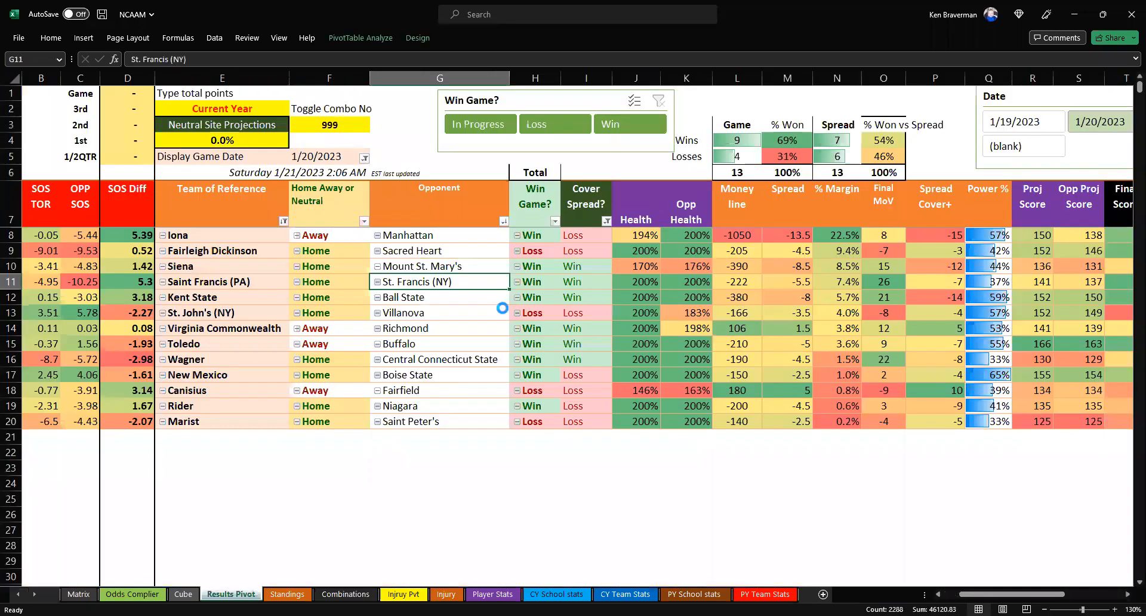
{"action": "scroll", "coordinate": [502, 306], "scroll_direction": "up", "scroll_amount": 1}
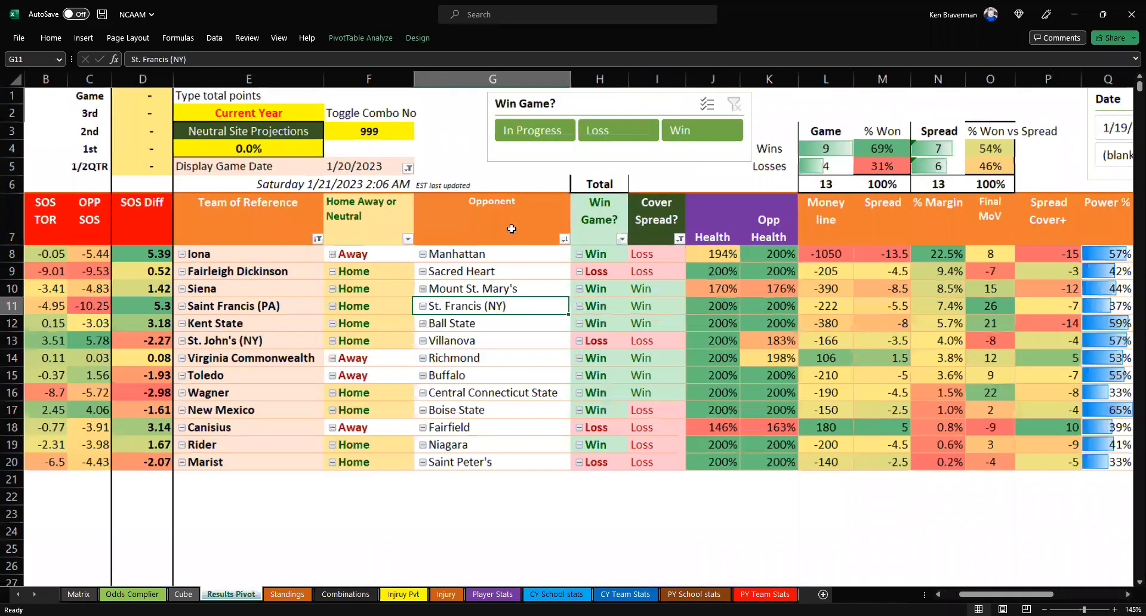
{"action": "scroll", "coordinate": [495, 289], "scroll_direction": "up", "scroll_amount": 1}
{"action": "right_click", "coordinate": [480, 292]}
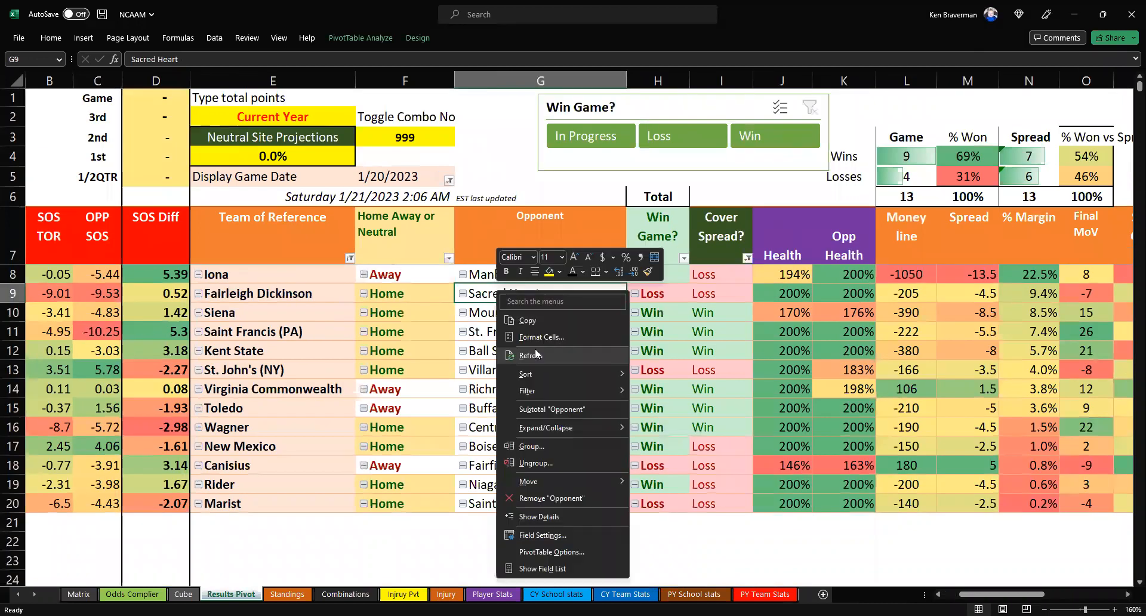
{"action": "left_click", "coordinate": [535, 349]}
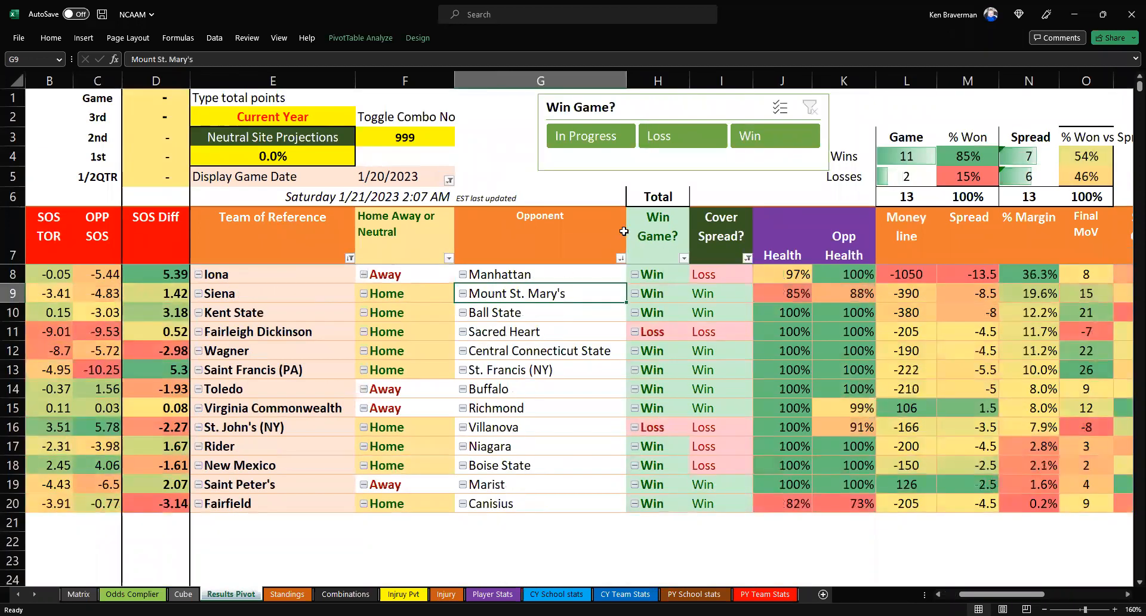
- Check the Toggle Combo No in F3 and move the Win Game? slicer slightly left, clear of the Wins and Losses labels
{"action": "left_click", "coordinate": [423, 135]}
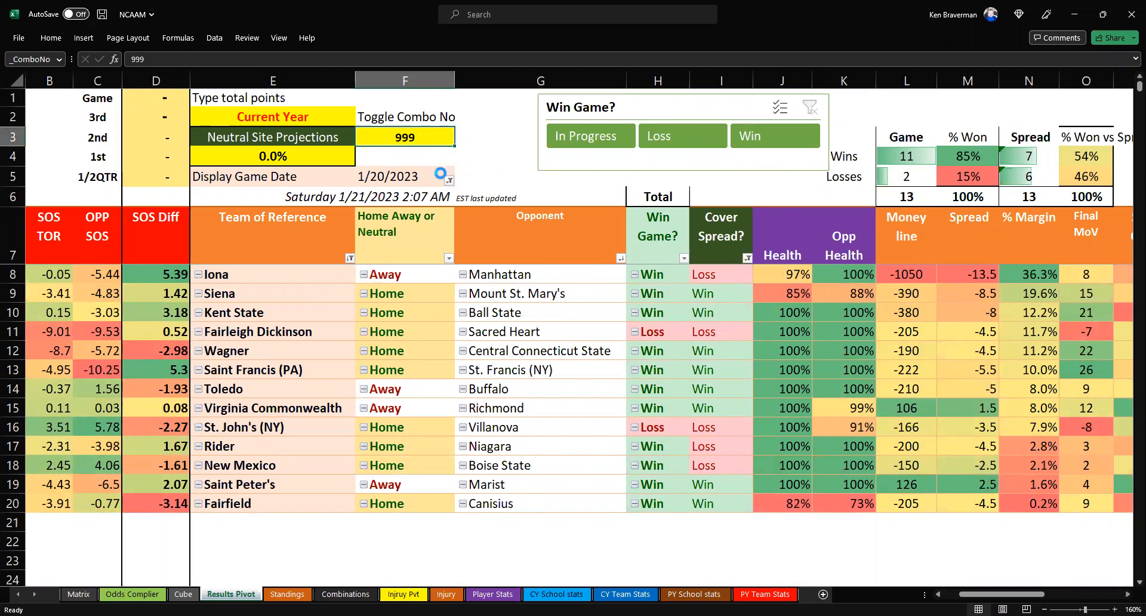
{"action": "scroll", "coordinate": [442, 172], "scroll_direction": "up", "scroll_amount": 1}
{"action": "scroll", "coordinate": [544, 163], "scroll_direction": "up", "scroll_amount": 2}
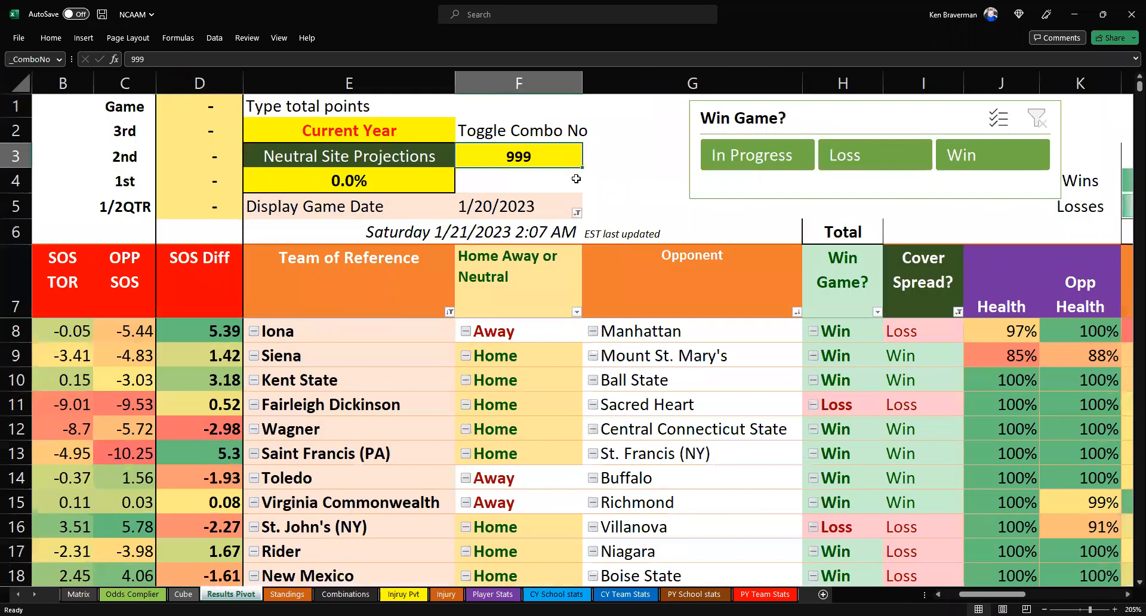
{"action": "scroll", "coordinate": [573, 181], "scroll_direction": "down", "scroll_amount": 1}
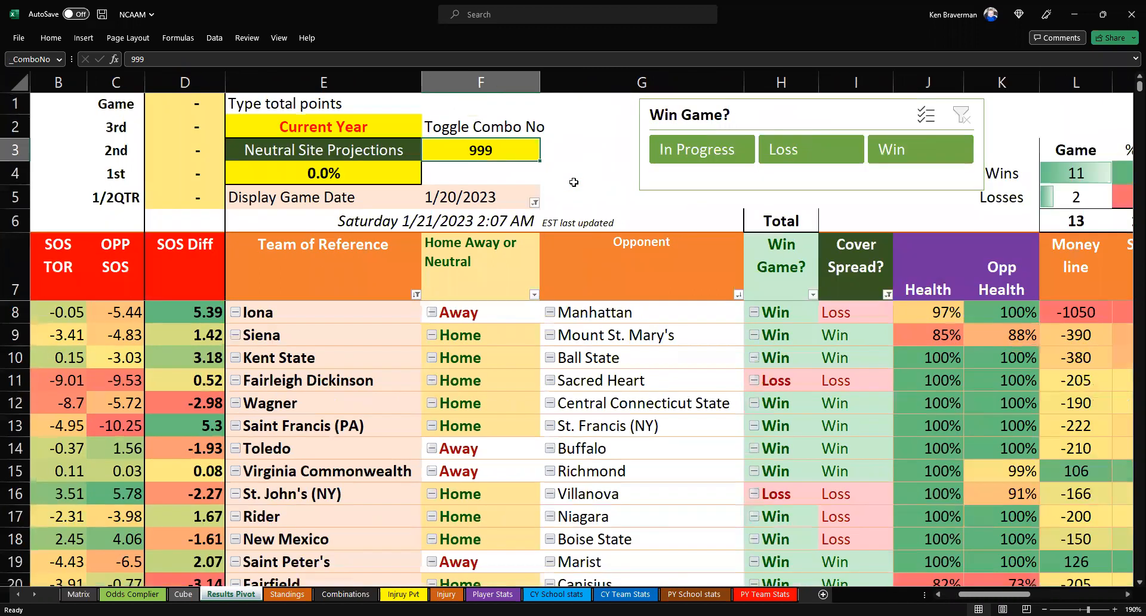
{"action": "scroll", "coordinate": [573, 182], "scroll_direction": "down", "scroll_amount": 1}
{"action": "left_click_drag", "start_coordinate": [589, 103], "coordinate": [538, 103]}
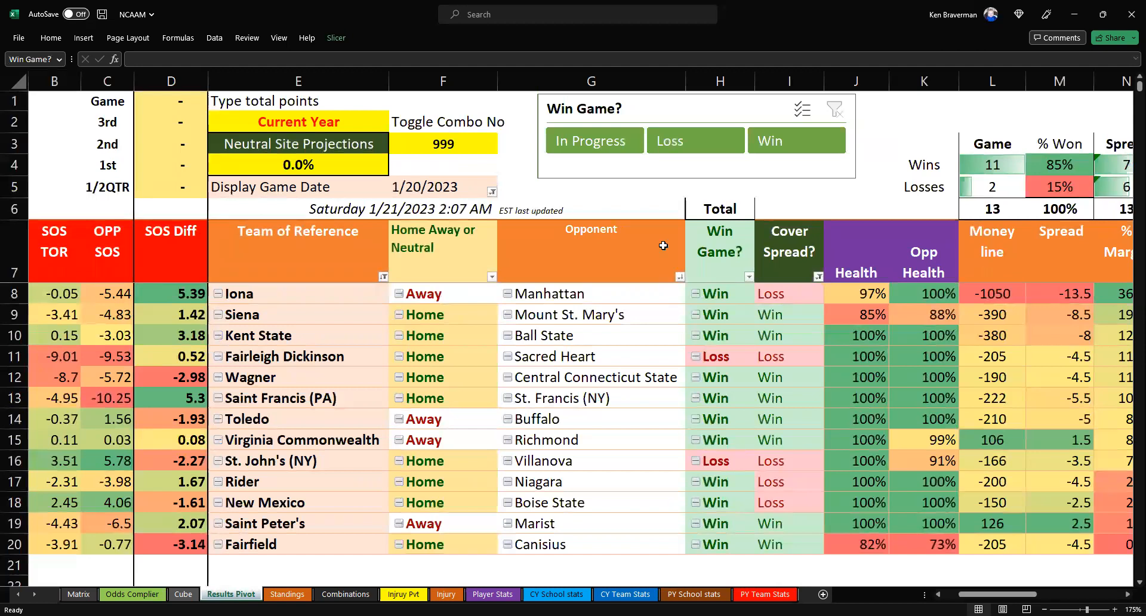
{"action": "left_click", "coordinate": [540, 203]}
{"action": "scroll", "coordinate": [540, 204], "scroll_direction": "down", "scroll_amount": 1}
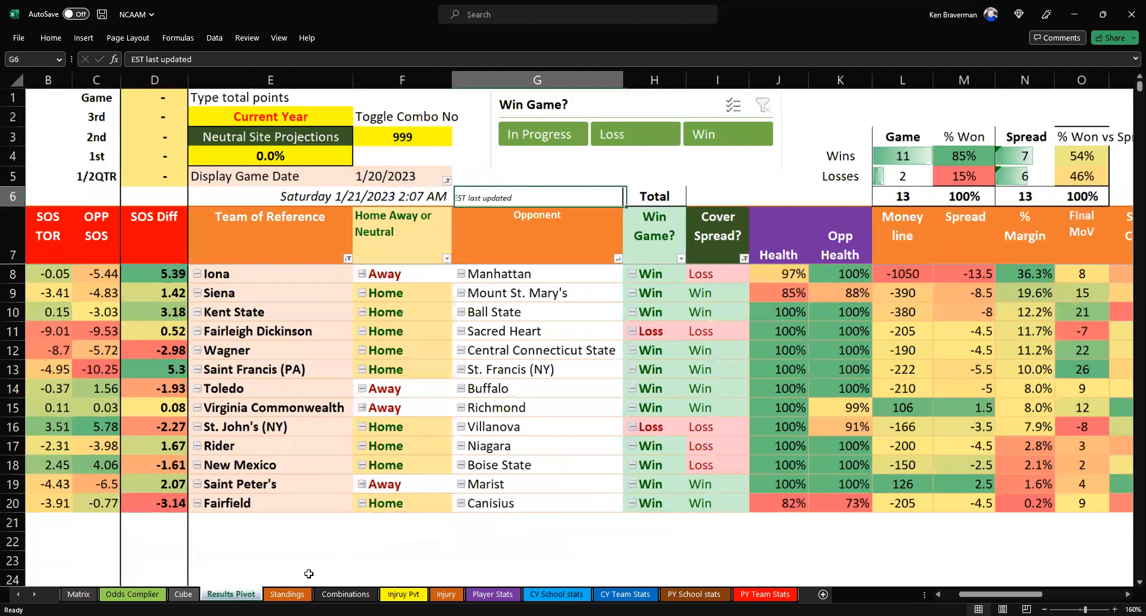
- Review the toggle weights in A2:C14 on the Standings sheet, and return to the game results on the Results Pivot sheet
{"action": "left_click", "coordinate": [287, 594]}
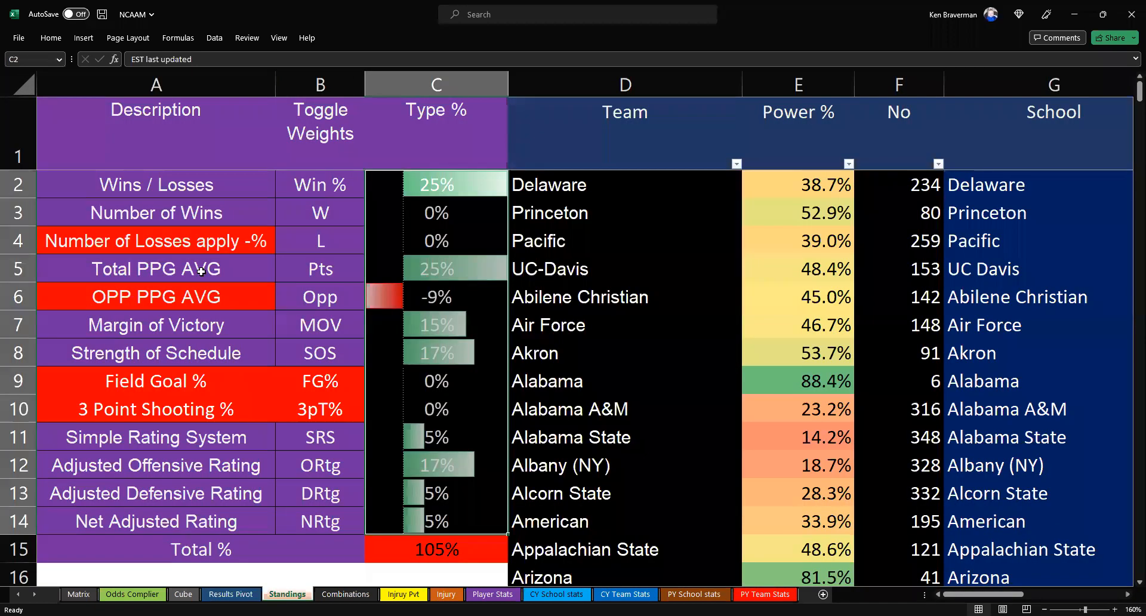
{"action": "left_click_drag", "start_coordinate": [399, 342], "coordinate": [440, 522]}
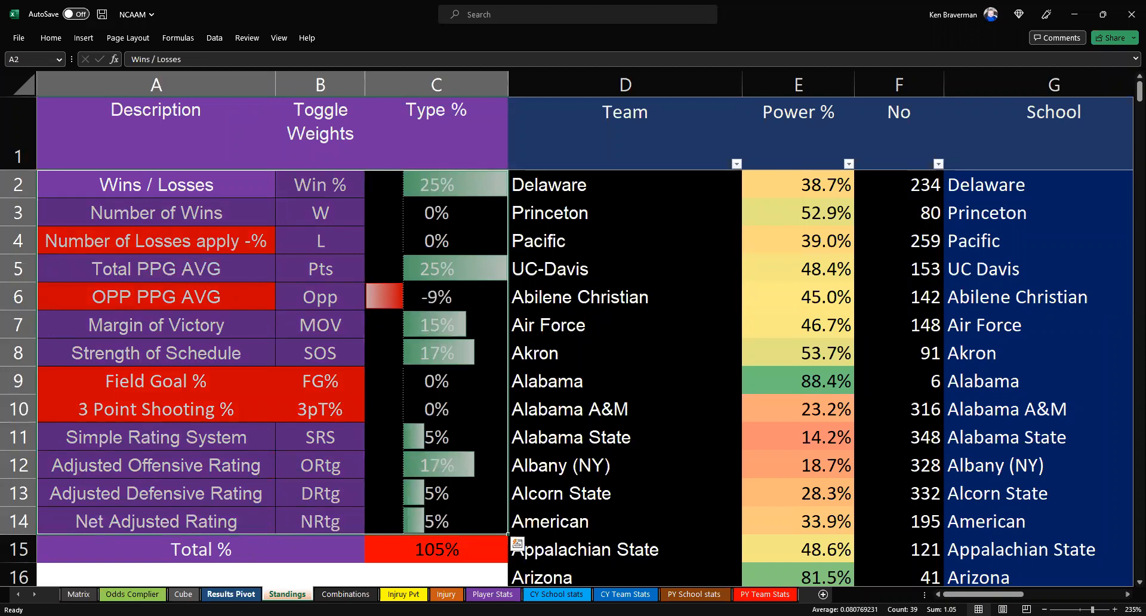
{"action": "left_click", "coordinate": [231, 593]}
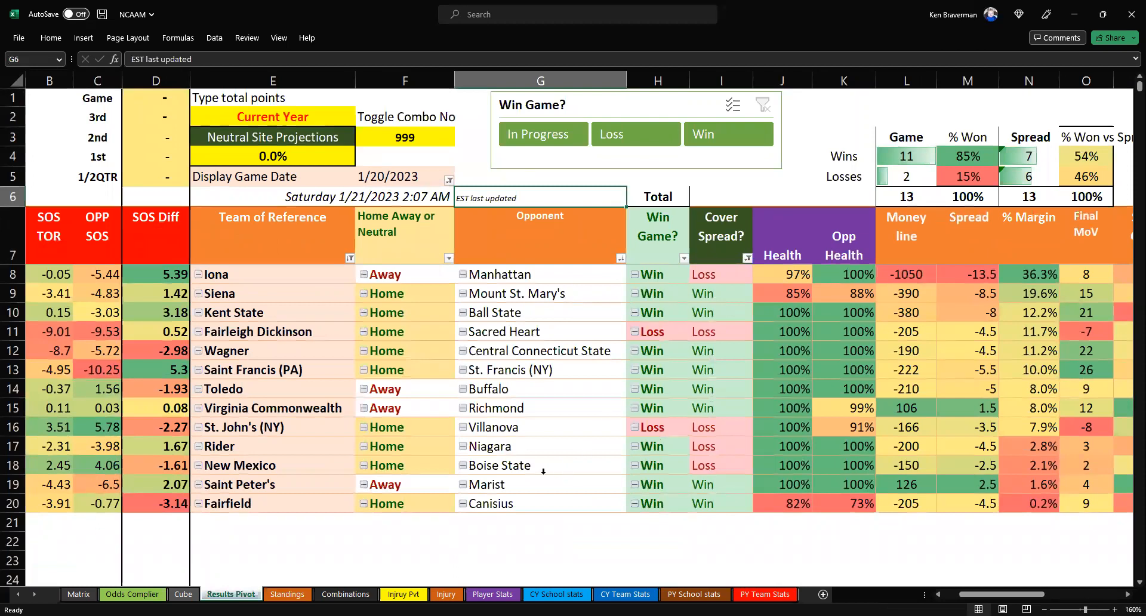
{"action": "left_click", "coordinate": [771, 191]}
{"action": "scroll", "coordinate": [771, 191], "scroll_direction": "down", "scroll_amount": 1}
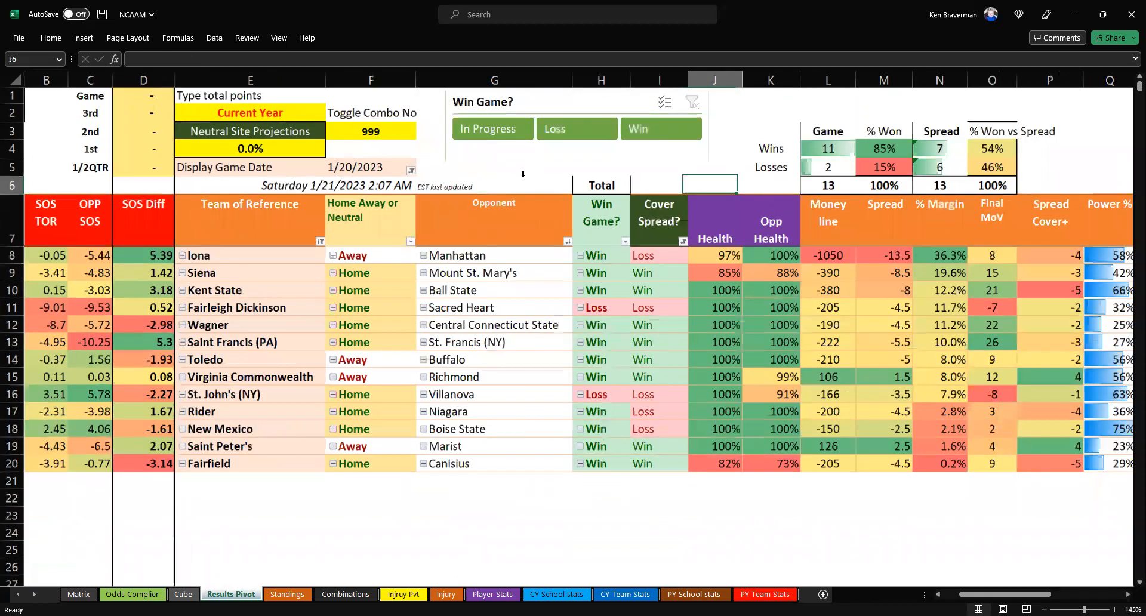
{"action": "scroll", "coordinate": [630, 201], "scroll_direction": "down", "scroll_amount": 2}
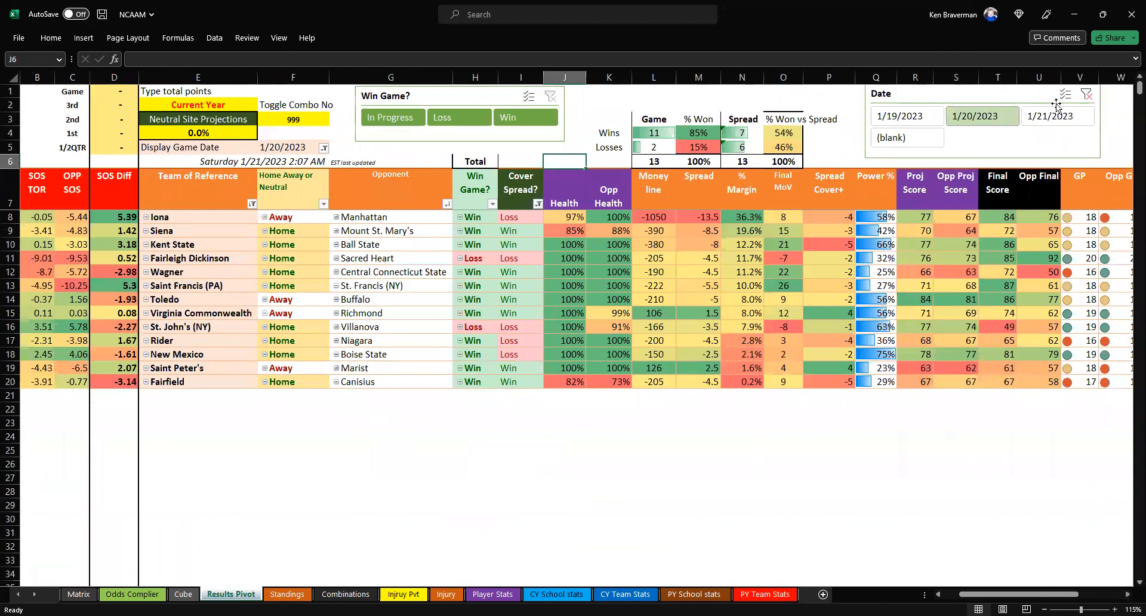
- Filter the Results Pivot games to the date 1/21/2023 and look through the whole list down to its last row
{"action": "left_click", "coordinate": [1054, 119]}
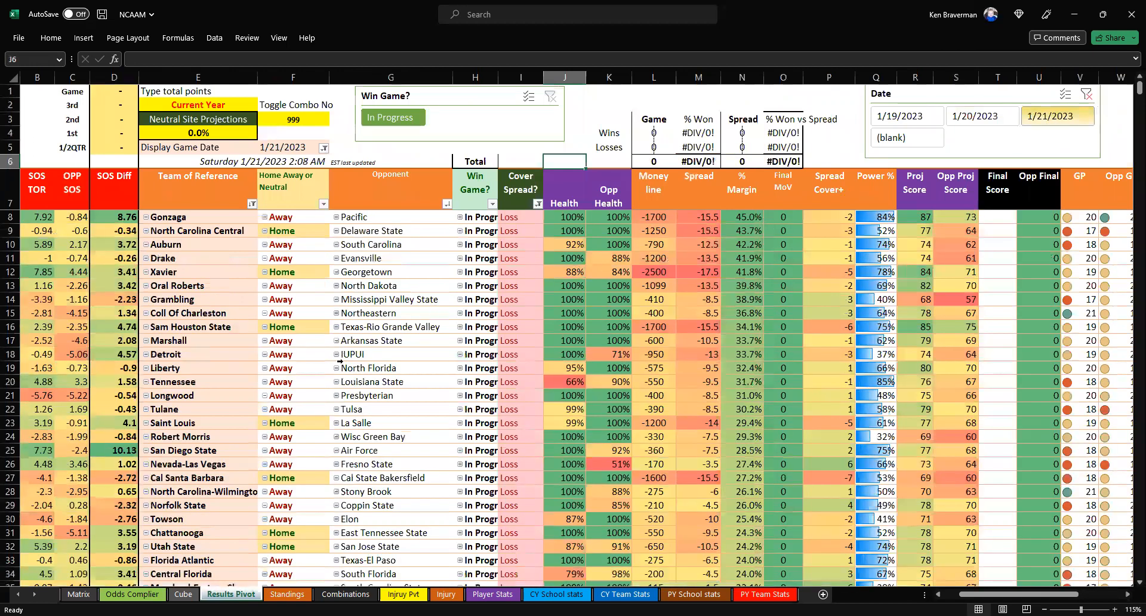
{"action": "scroll", "coordinate": [300, 409], "scroll_direction": "down", "scroll_amount": 11}
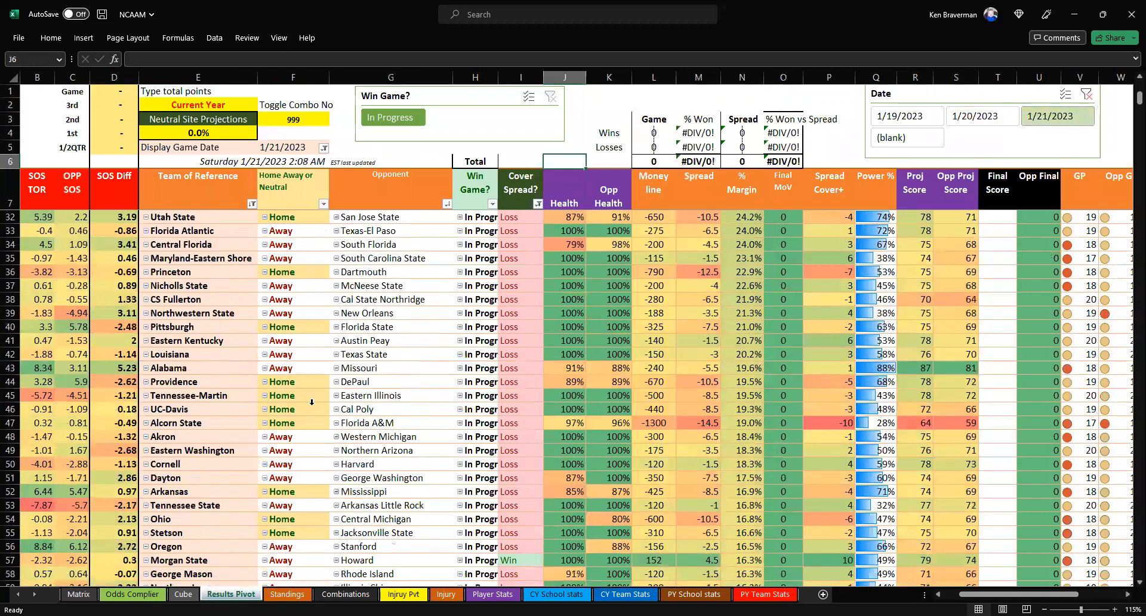
{"action": "scroll", "coordinate": [311, 402], "scroll_direction": "down", "scroll_amount": 5}
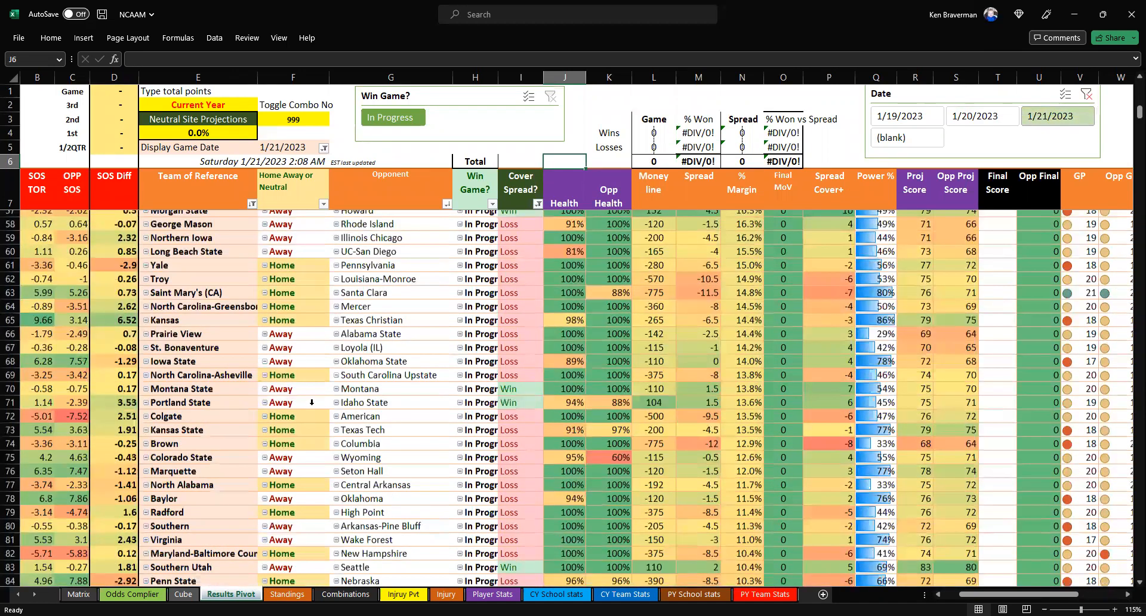
{"action": "scroll", "coordinate": [311, 402], "scroll_direction": "down", "scroll_amount": 9}
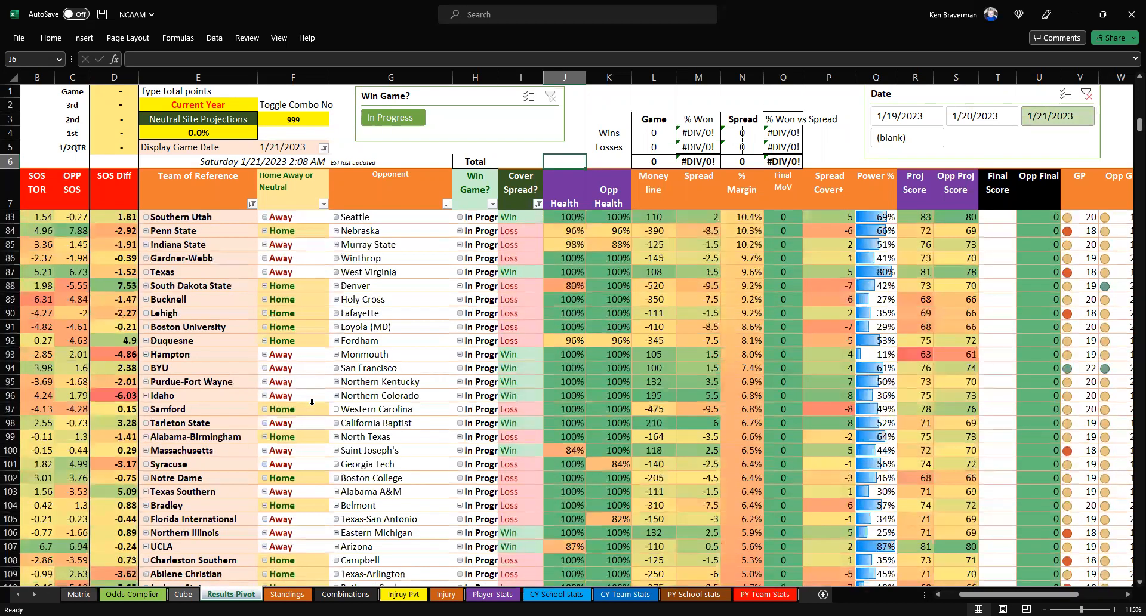
{"action": "scroll", "coordinate": [311, 401], "scroll_direction": "down", "scroll_amount": 5}
{"action": "scroll", "coordinate": [311, 401], "scroll_direction": "down", "scroll_amount": 6}
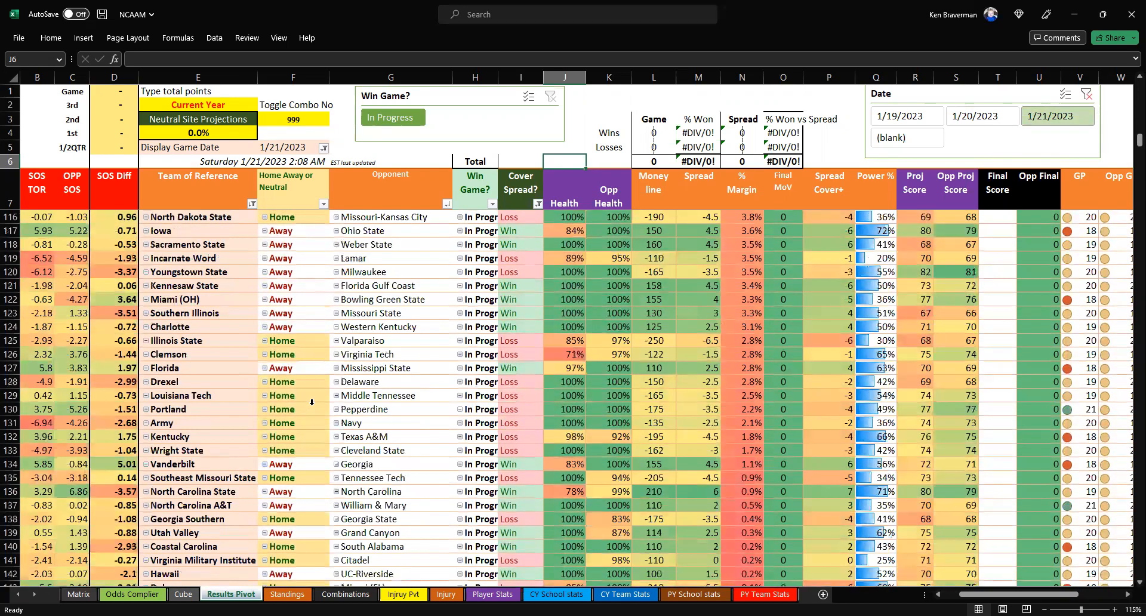
{"action": "scroll", "coordinate": [311, 401], "scroll_direction": "down", "scroll_amount": 1}
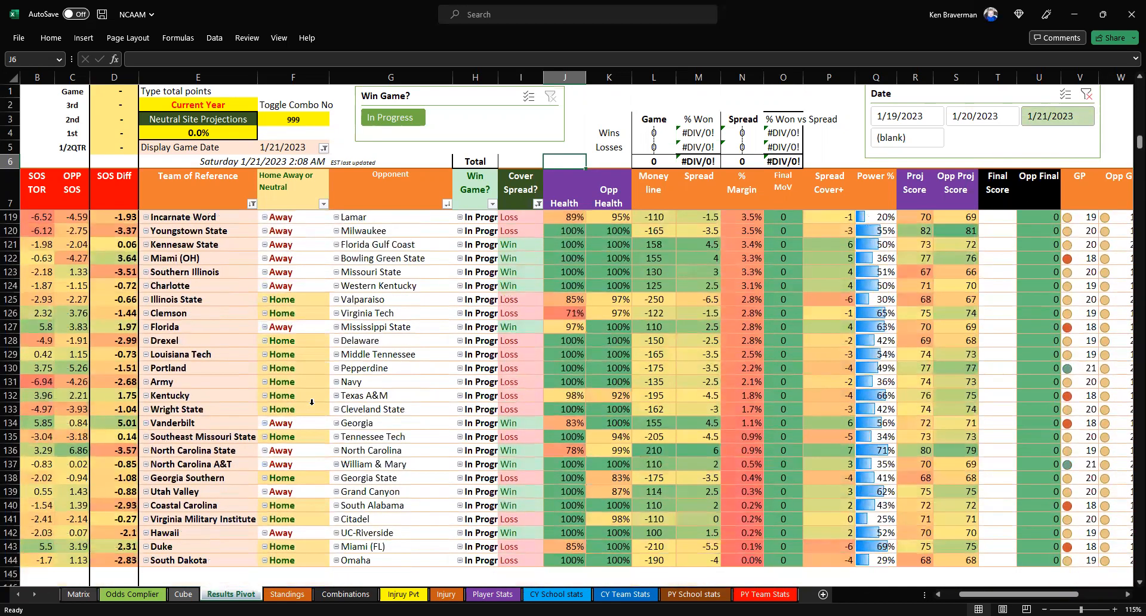
- Count the listed games by selecting the Team of Reference entries from E144 up to E8, and return to the first team
{"action": "left_click", "coordinate": [231, 559]}
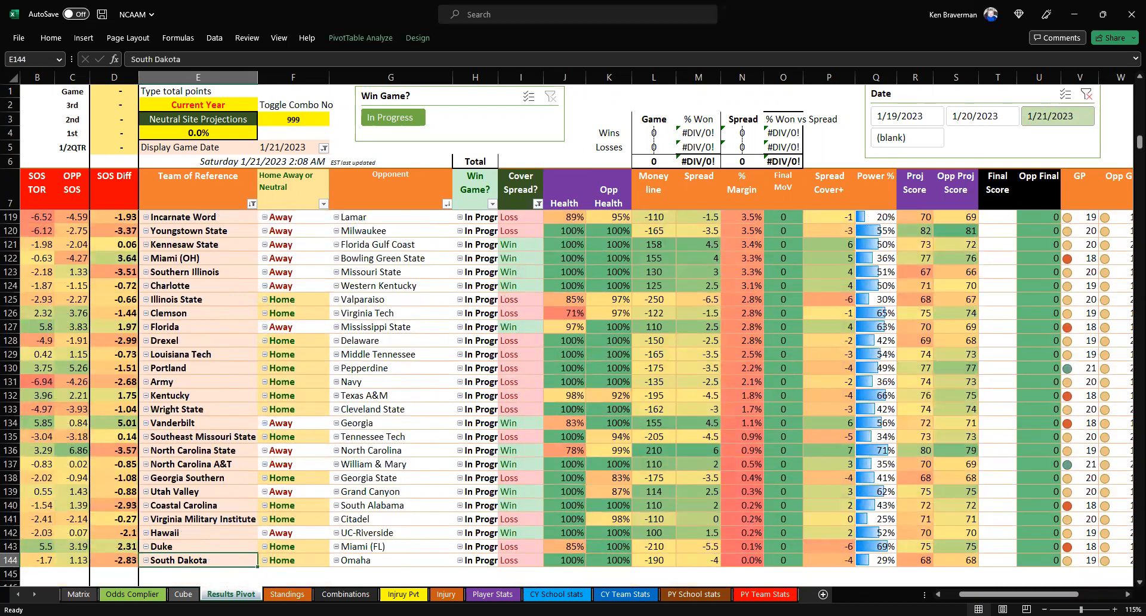
{"action": "left_click_drag", "start_coordinate": [231, 560], "coordinate": [250, 217]}
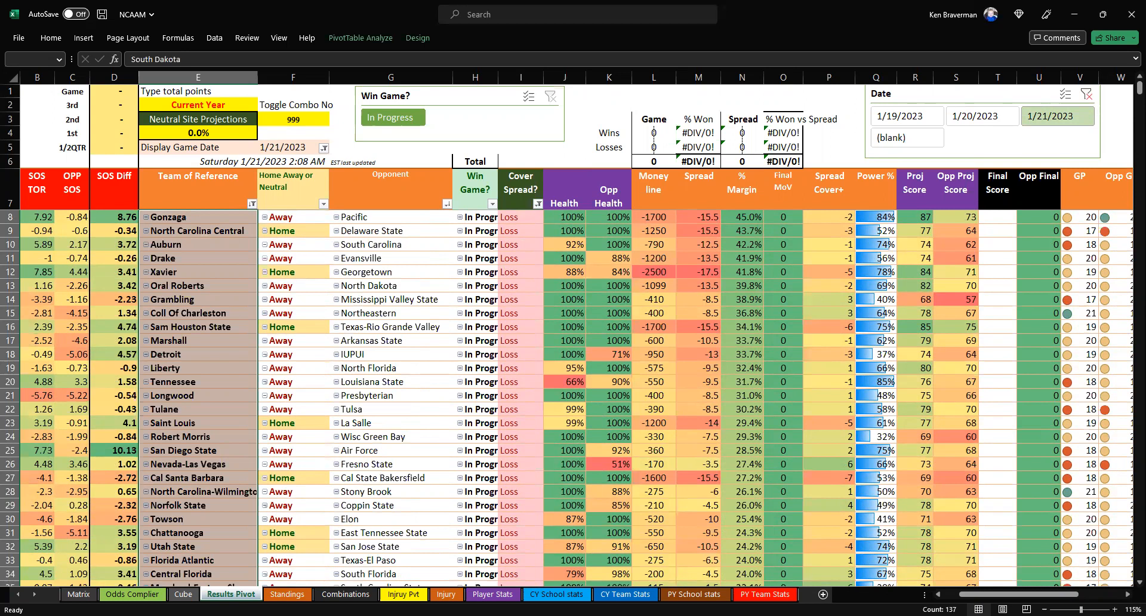
{"action": "scroll", "coordinate": [572, 394], "scroll_direction": "down", "scroll_amount": 20}
{"action": "left_click", "coordinate": [198, 91]}
{"action": "left_click", "coordinate": [198, 104]}
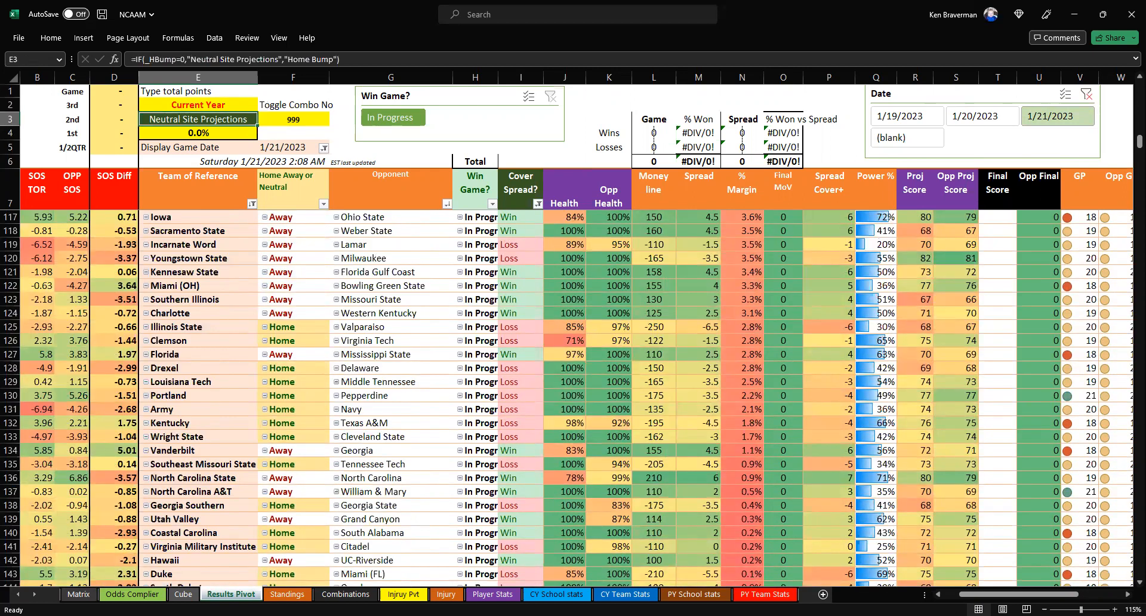
{"action": "left_click", "coordinate": [199, 189]}
{"action": "key", "text": "Down"}
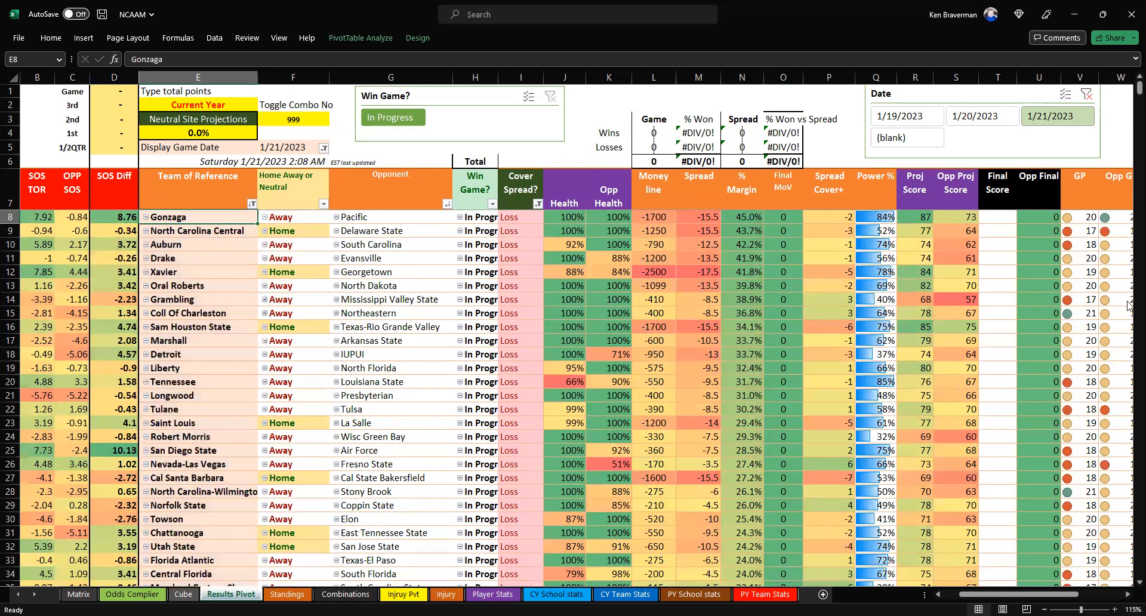
- Filter the pivot back to the games of 1/20/2023 and select the Toggle Combo No cell F3
{"action": "left_click", "coordinate": [962, 122]}
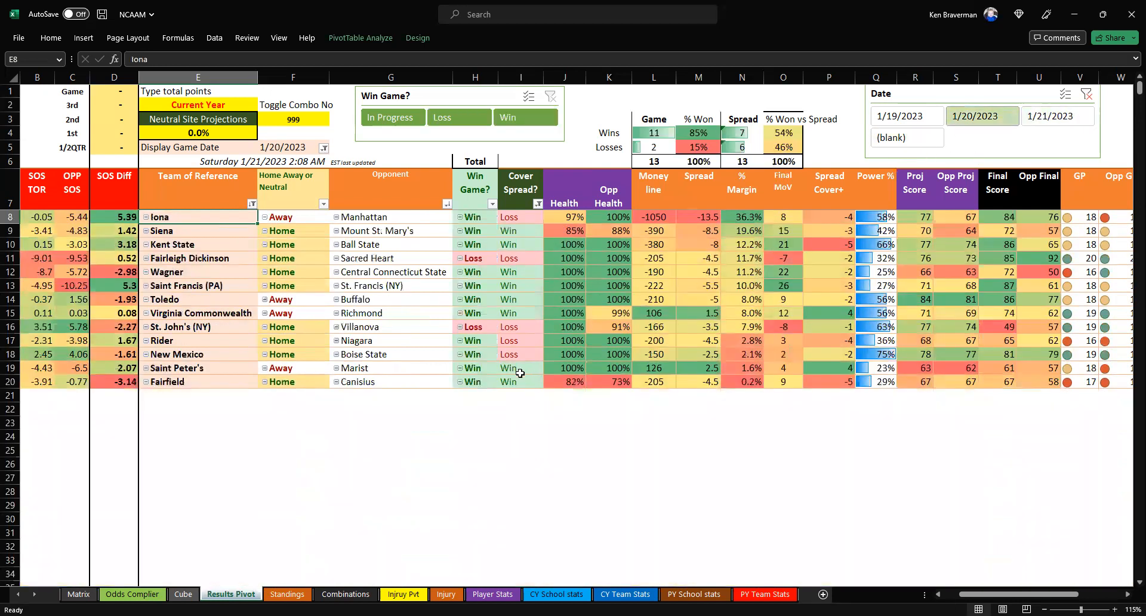
{"action": "scroll", "coordinate": [487, 381], "scroll_direction": "up", "scroll_amount": 1}
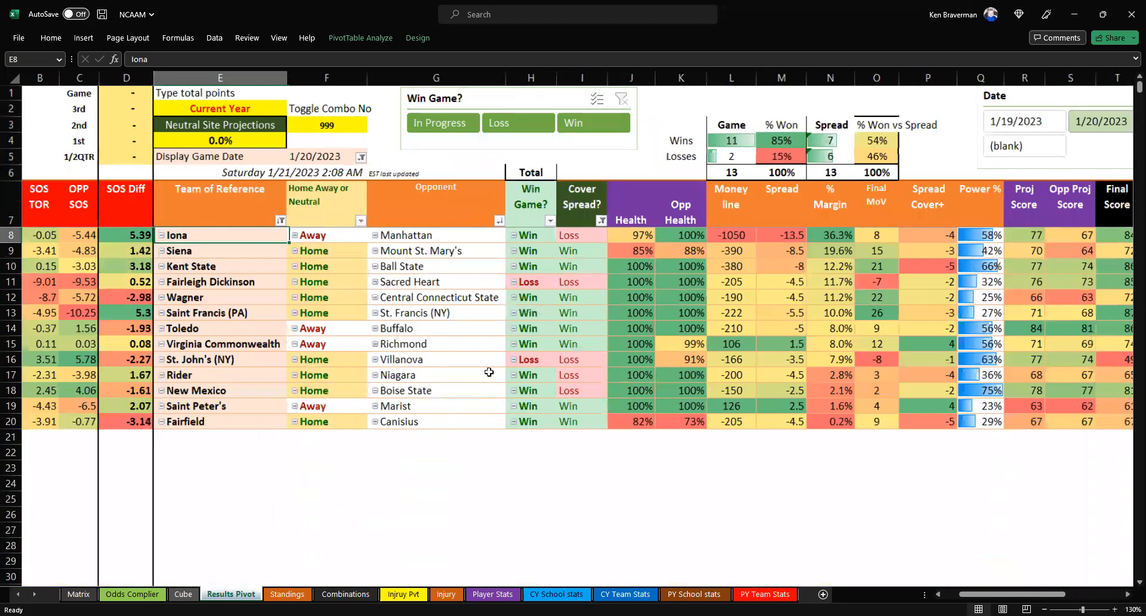
{"action": "scroll", "coordinate": [489, 376], "scroll_direction": "up", "scroll_amount": 2}
{"action": "left_click", "coordinate": [383, 132]}
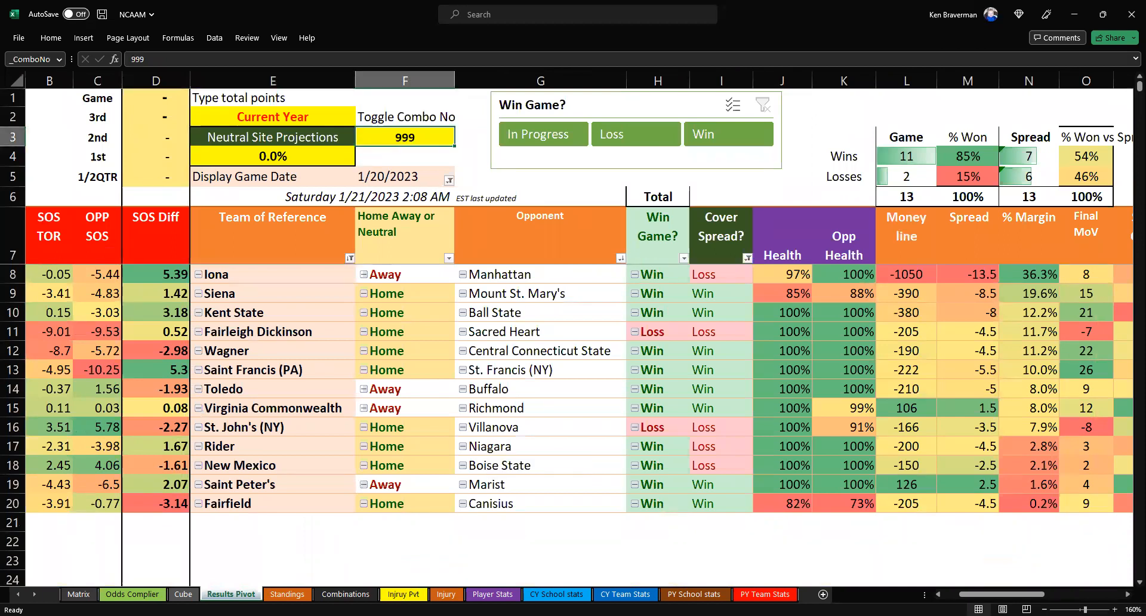
- Check how far the weight combinations extend on the Combinations sheet, and return to combination 1 in row 2
{"action": "left_click", "coordinate": [346, 594]}
{"action": "key", "text": "ctrl+Down"}
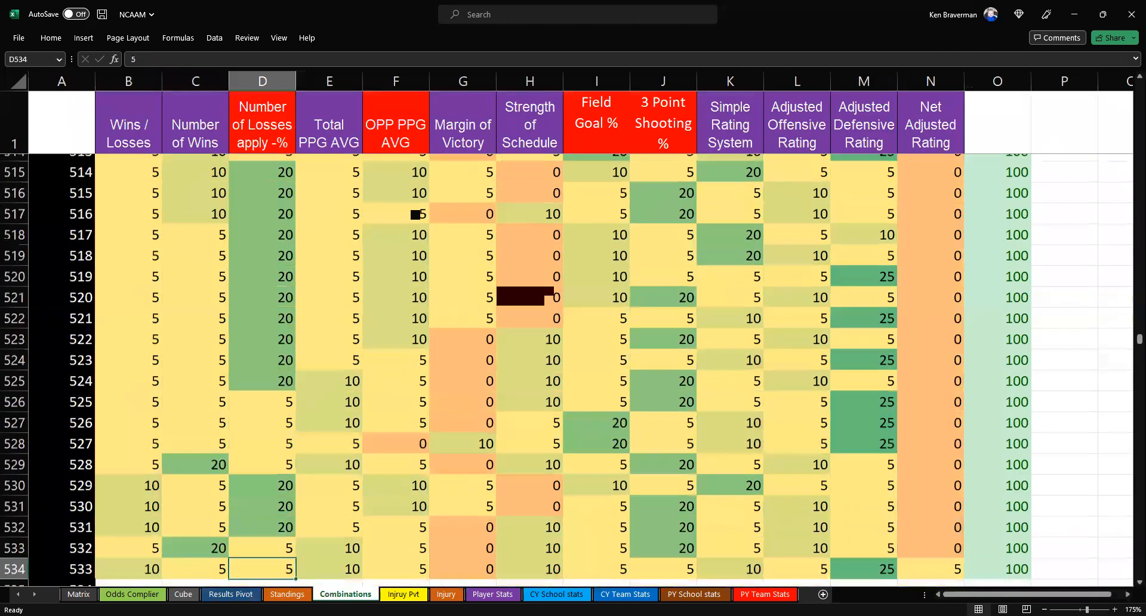
{"action": "key", "text": "Up"}
{"action": "key", "text": "ctrl+Up"}
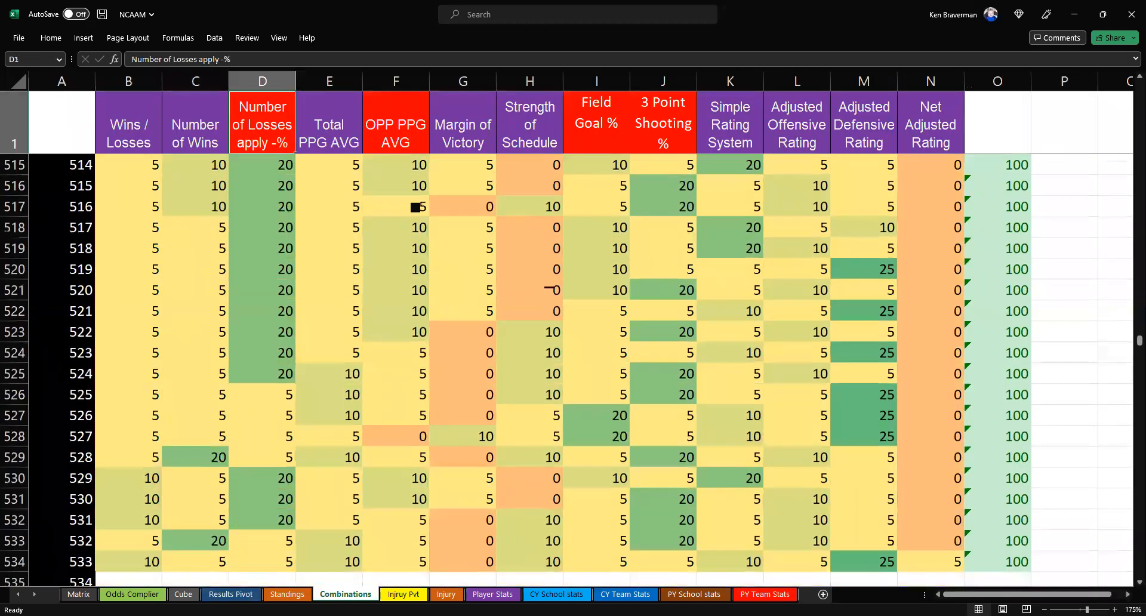
{"action": "key", "text": "Down"}
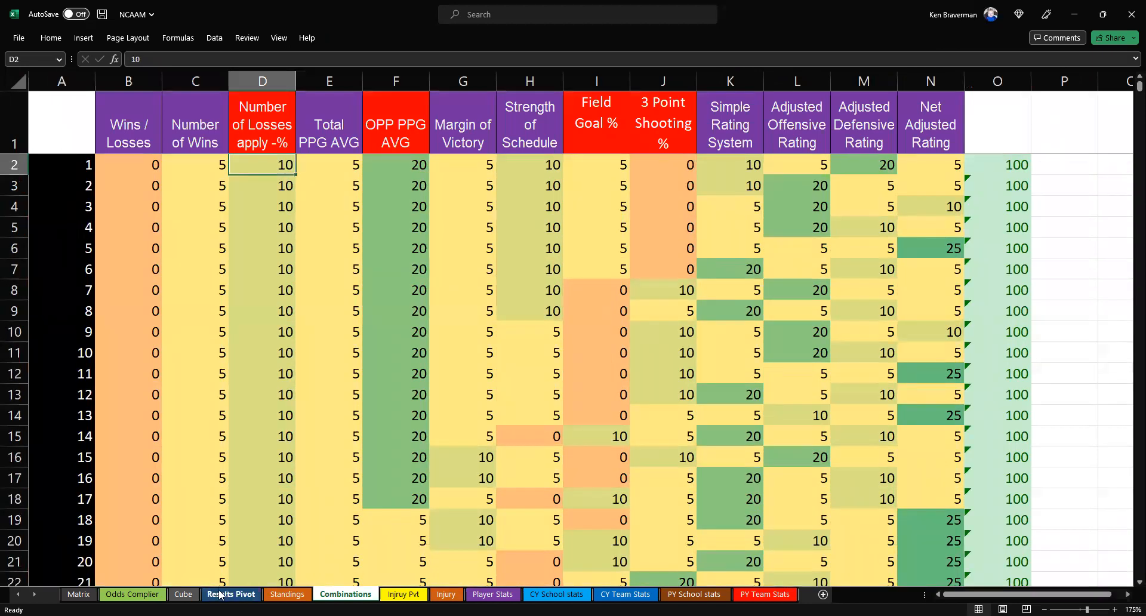
- On the Results Pivot sheet, set the Toggle Combo No in F3 to 1
{"action": "left_click", "coordinate": [231, 593]}
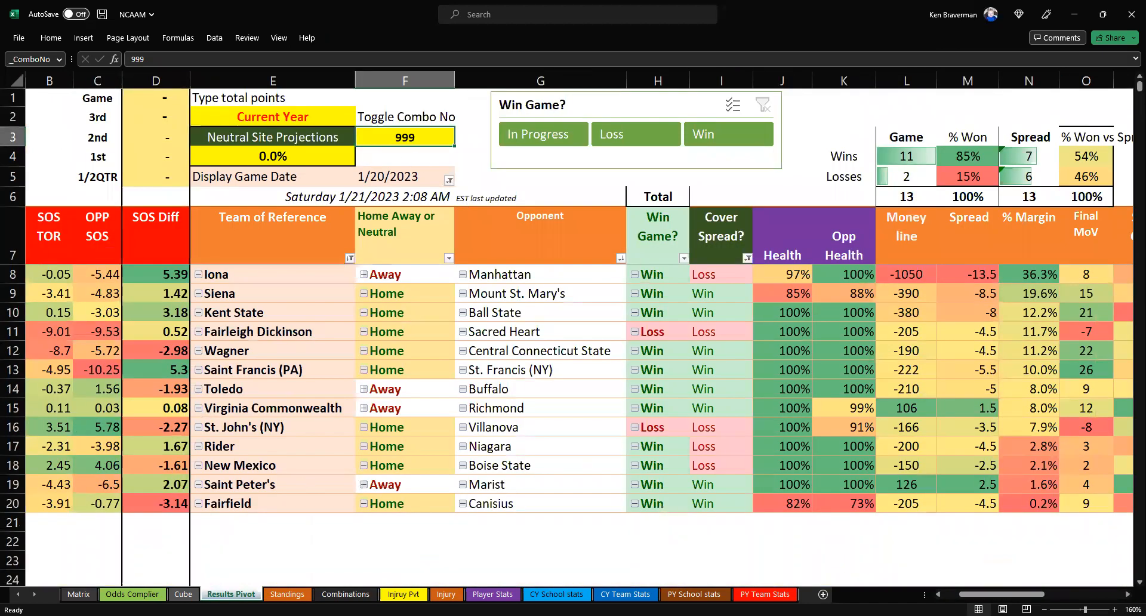
{"action": "type", "text": "1"}
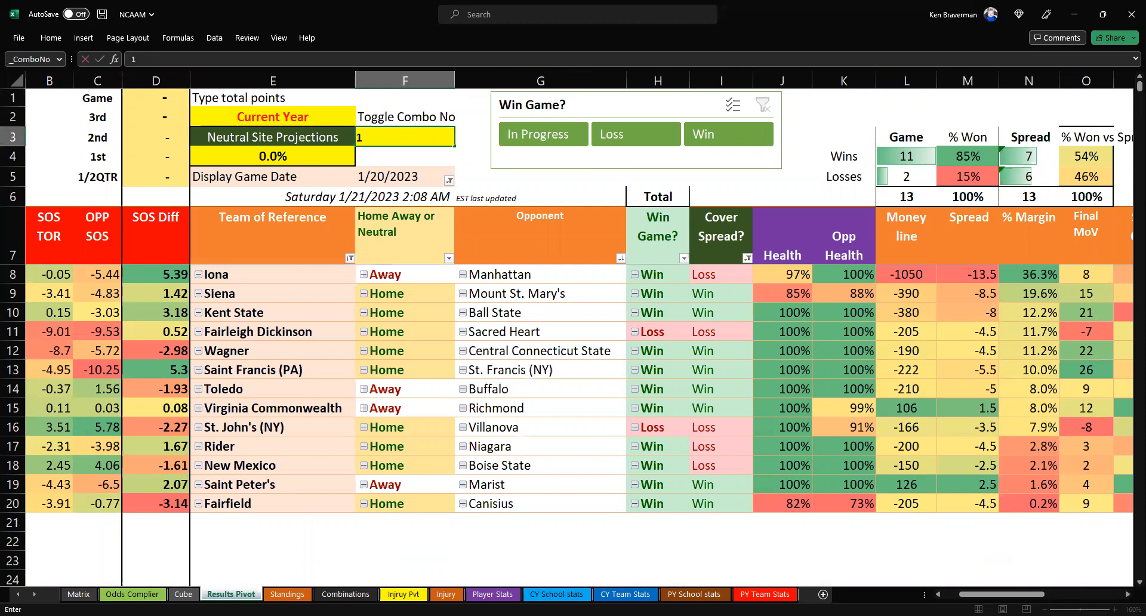
{"action": "key", "text": "Return"}
{"action": "left_click", "coordinate": [426, 136]}
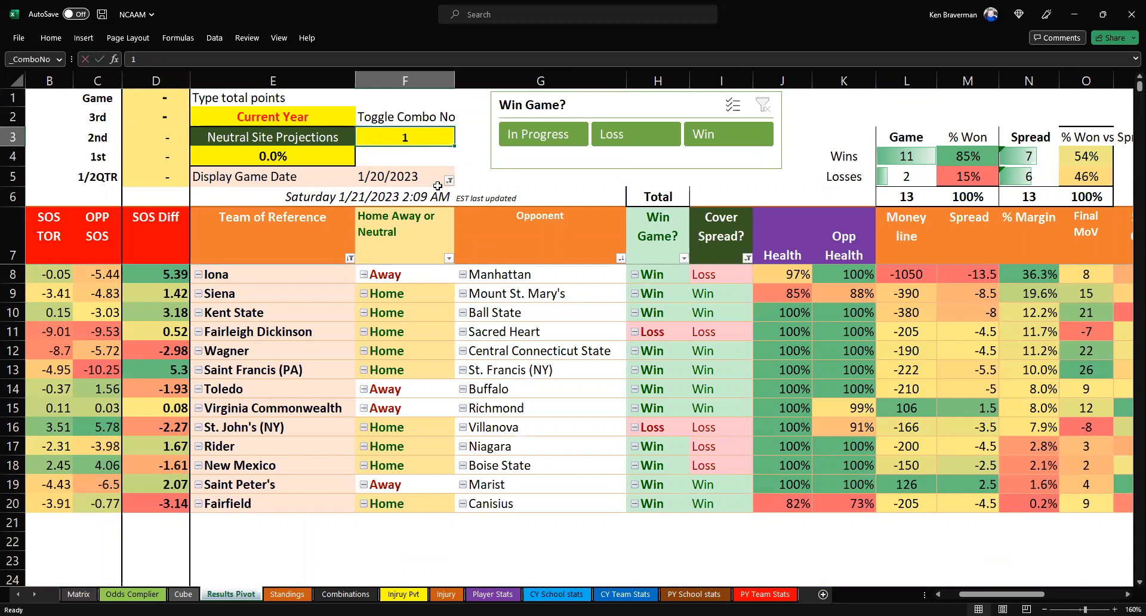
- Refresh the pivot table to apply the chosen combination, and examine the game win and loss counts in L4:L5
{"action": "scroll", "coordinate": [440, 190], "scroll_direction": "up", "scroll_amount": 1}
{"action": "left_click", "coordinate": [667, 313]}
{"action": "left_click", "coordinate": [707, 382]}
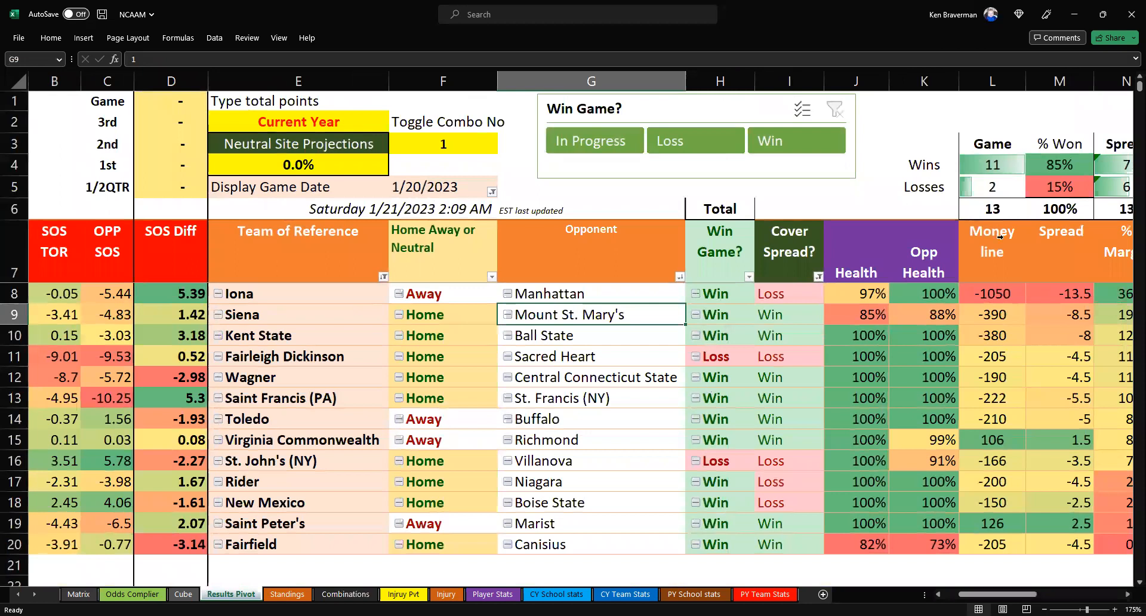
{"action": "left_click_drag", "start_coordinate": [995, 167], "coordinate": [1004, 187]}
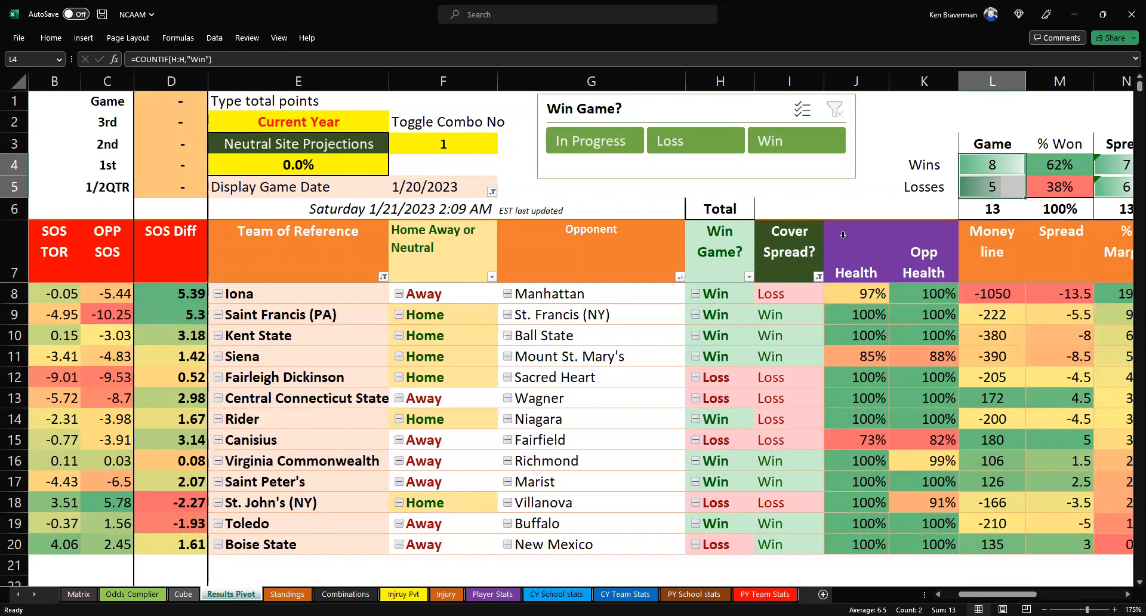
- Apply combination 999 through the Toggle Combo No cell and a pivot refresh, and review the Win Game? results in H8:H20
{"action": "left_click", "coordinate": [471, 145]}
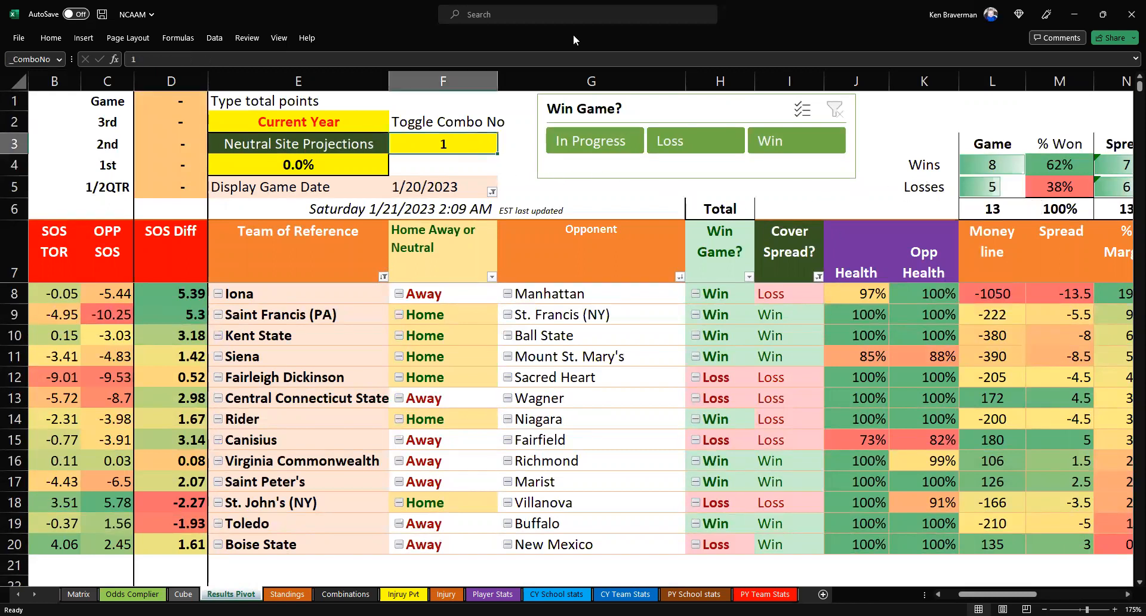
{"action": "type", "text": "999"}
{"action": "key", "text": "Return"}
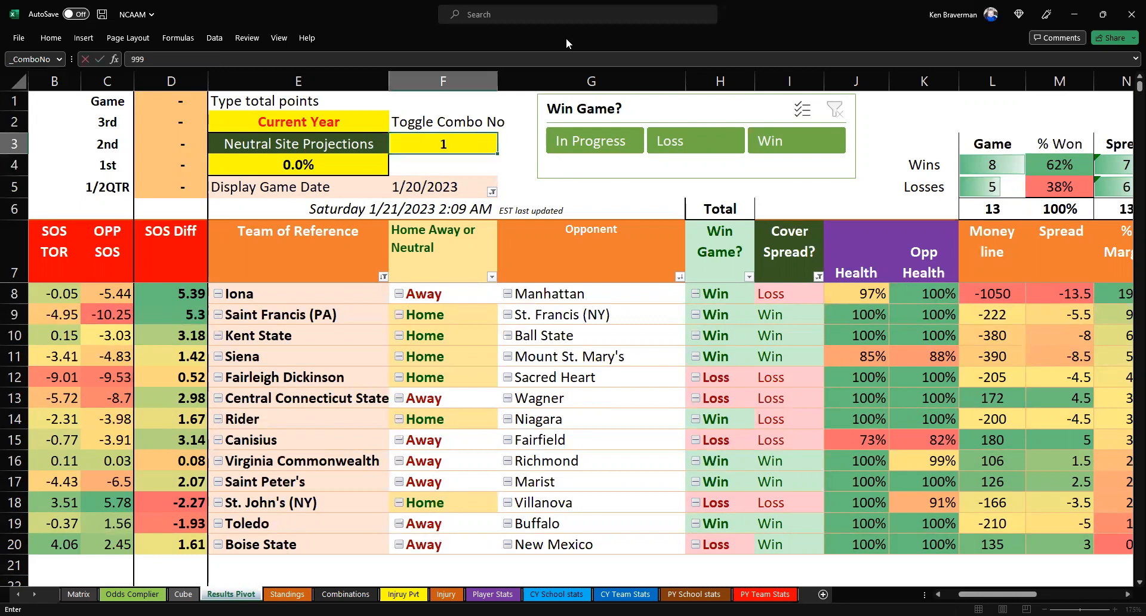
{"action": "left_click", "coordinate": [552, 263]}
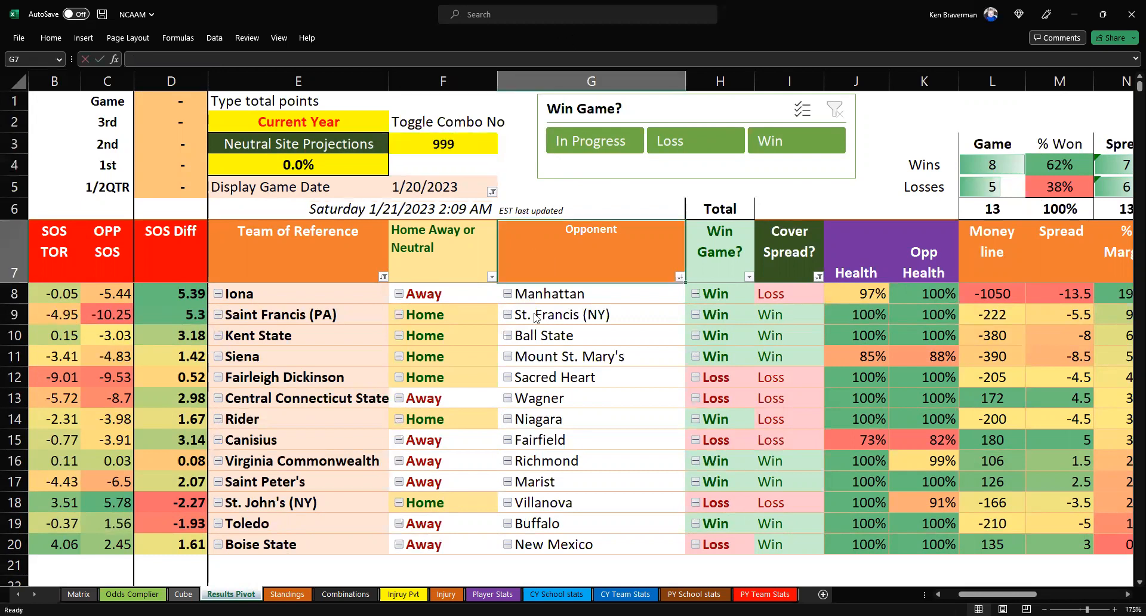
{"action": "right_click", "coordinate": [549, 298]}
{"action": "left_click", "coordinate": [576, 364]}
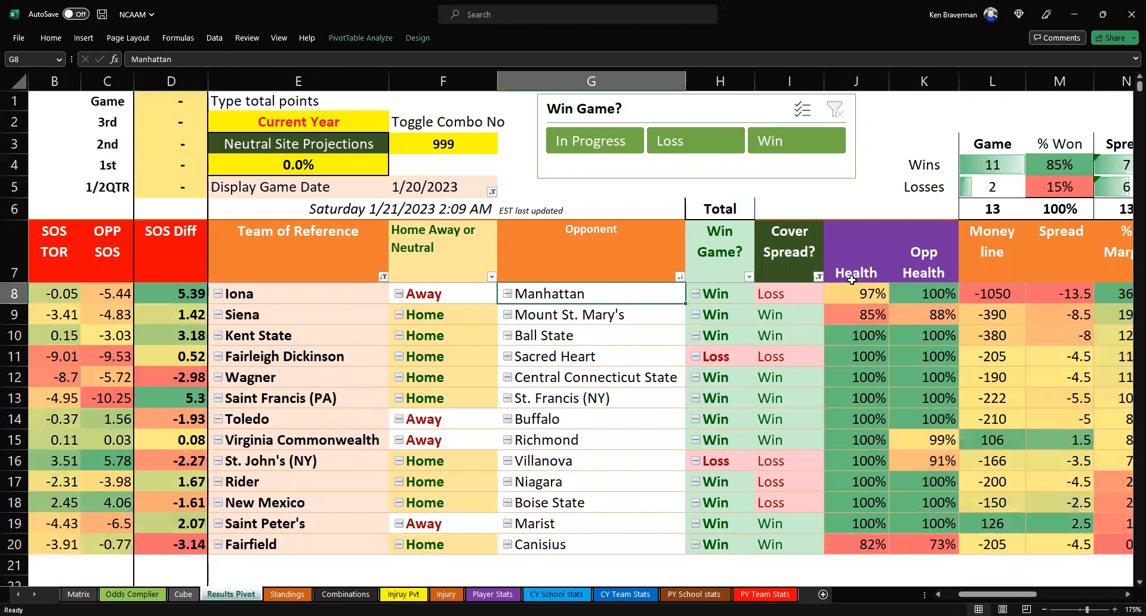
{"action": "left_click_drag", "start_coordinate": [716, 294], "coordinate": [720, 524]}
{"action": "left_click_drag", "start_coordinate": [720, 482], "coordinate": [720, 543]}
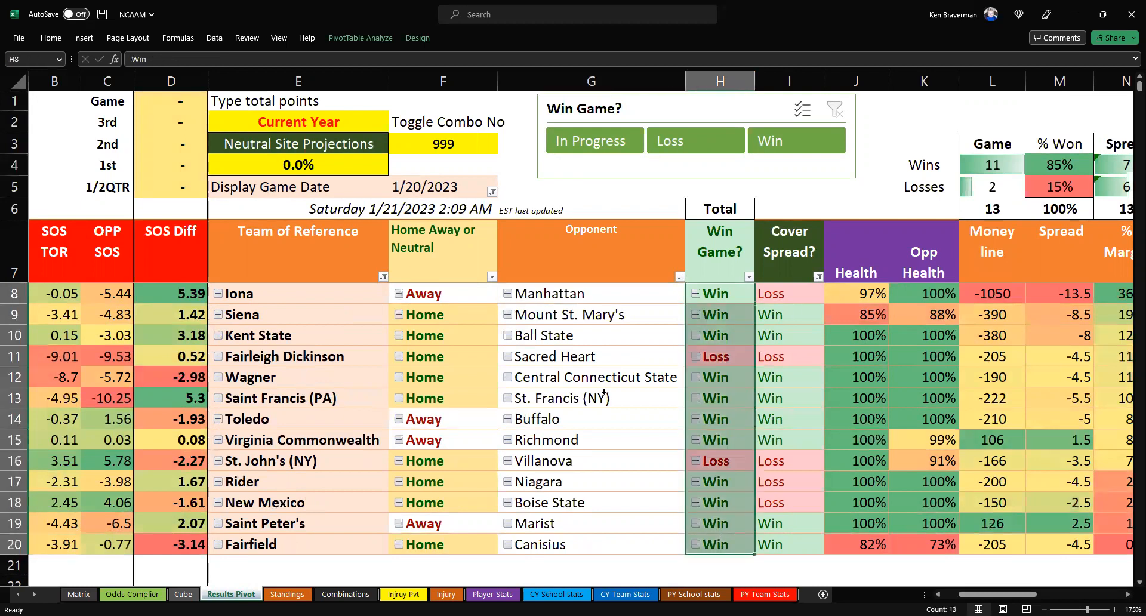
- Change the Toggle Combo No in F3 to 2 and refresh the pivot table
{"action": "left_click", "coordinate": [406, 144]}
{"action": "type", "text": "2"}
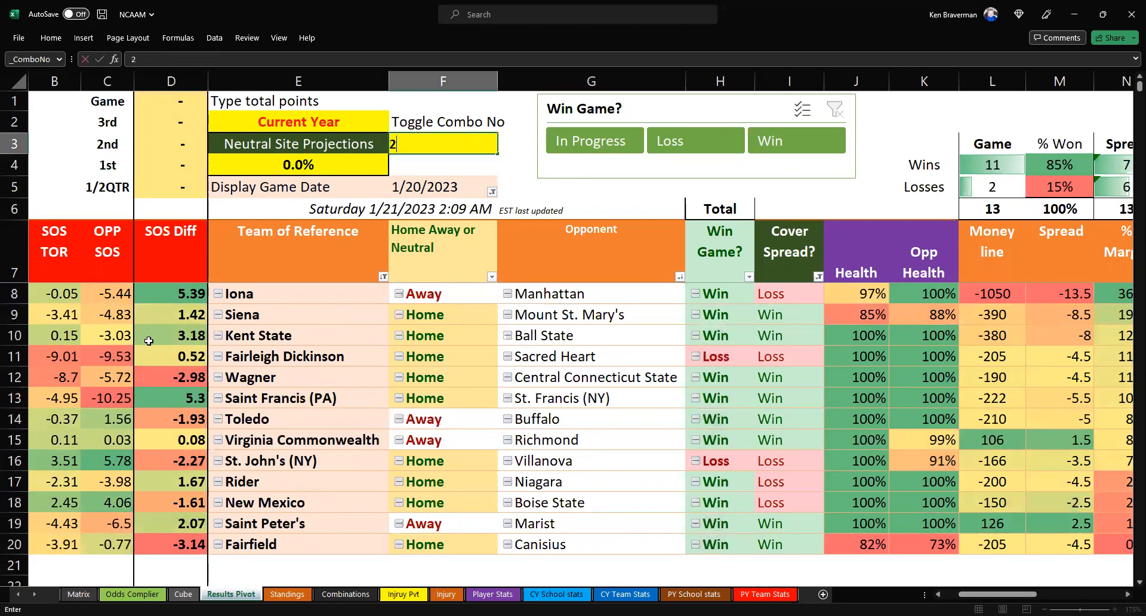
{"action": "key", "text": "Return"}
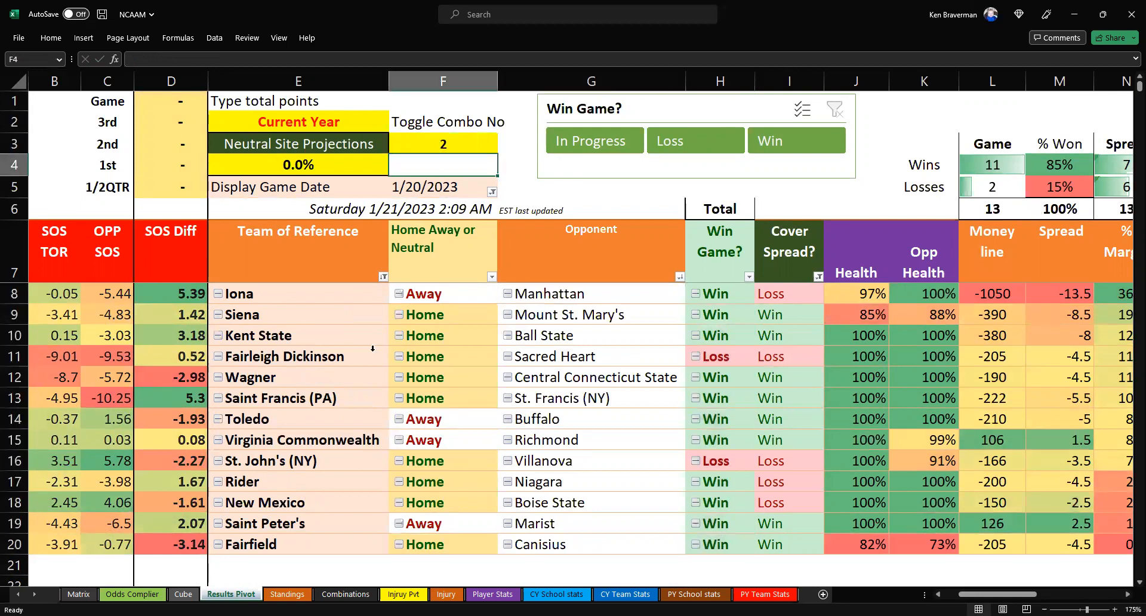
{"action": "right_click", "coordinate": [519, 356]}
{"action": "left_click", "coordinate": [606, 138]}
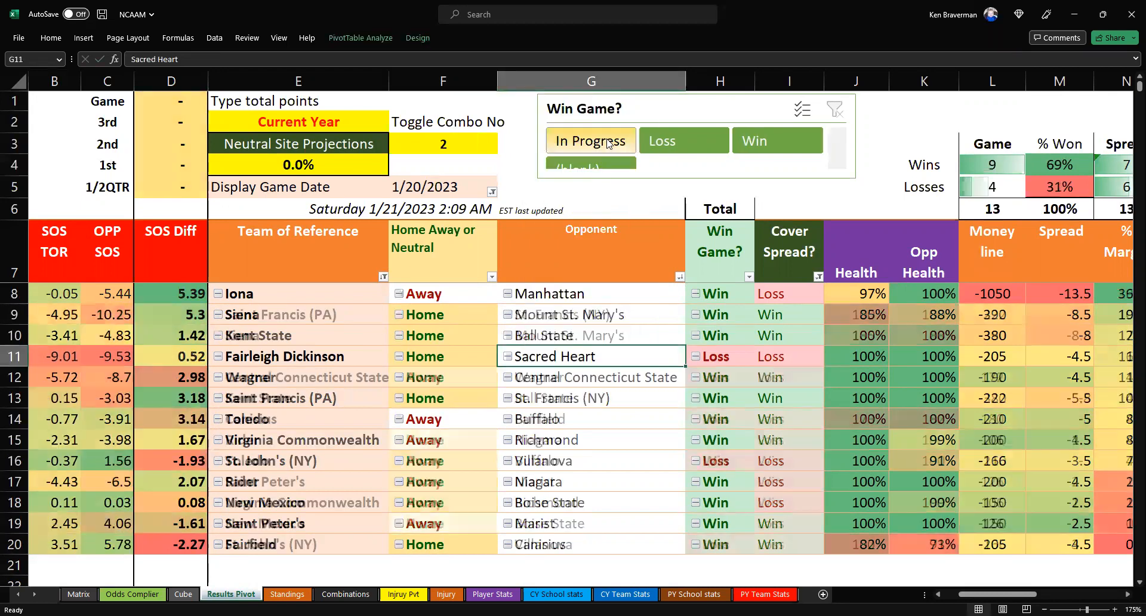
- Set the Toggle Combo No in F3 to 3 and refresh the pivot table to apply that combination
{"action": "left_click", "coordinate": [431, 143]}
{"action": "type", "text": "3"}
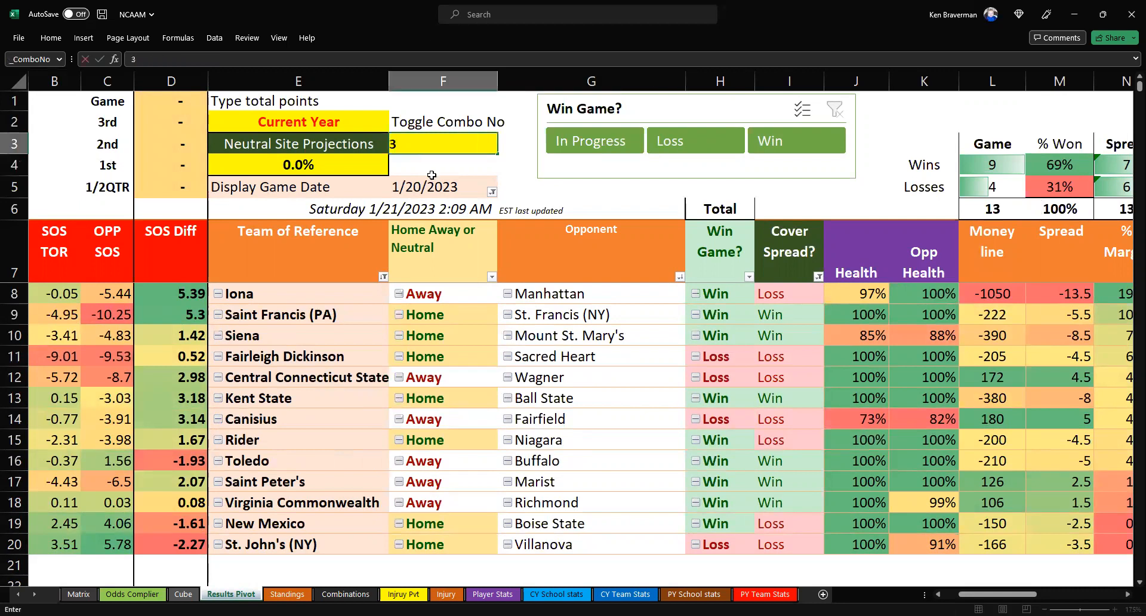
{"action": "key", "text": "Return"}
{"action": "left_click", "coordinate": [582, 351]}
{"action": "right_click", "coordinate": [583, 352]}
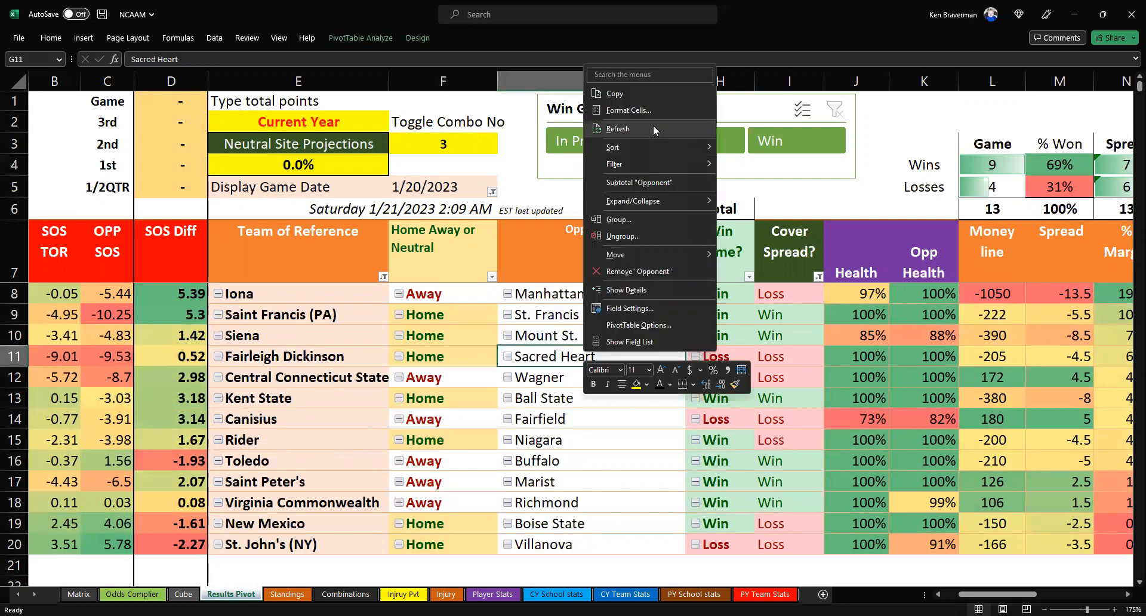
{"action": "left_click", "coordinate": [653, 125]}
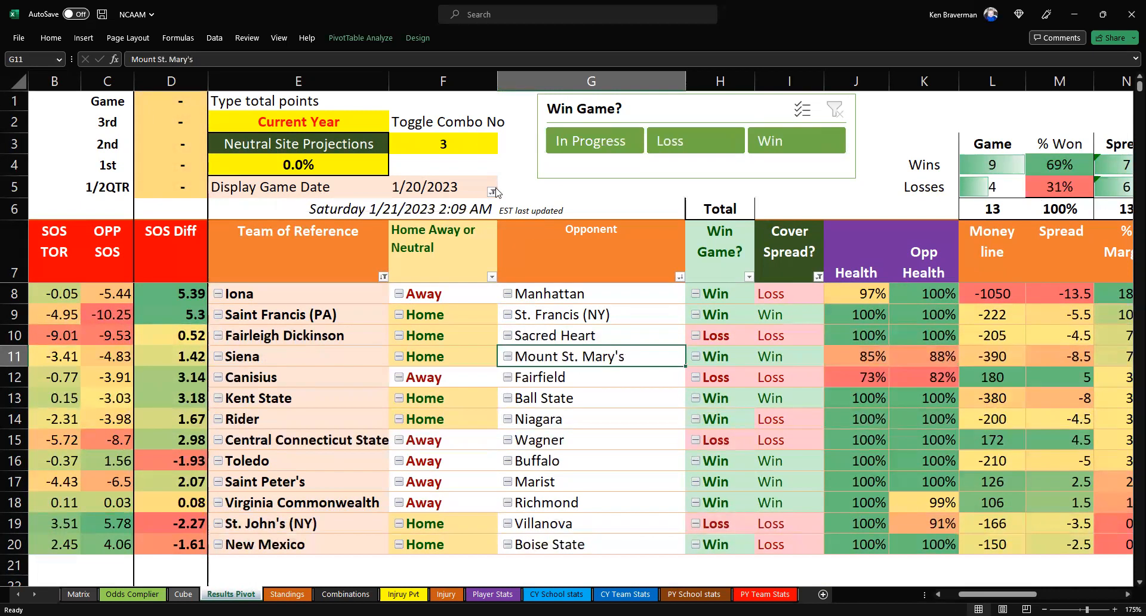
- Try combination 536 in the Toggle Combo No cell F3 and refresh the pivot table
{"action": "left_click", "coordinate": [468, 147]}
{"action": "type", "text": "536"}
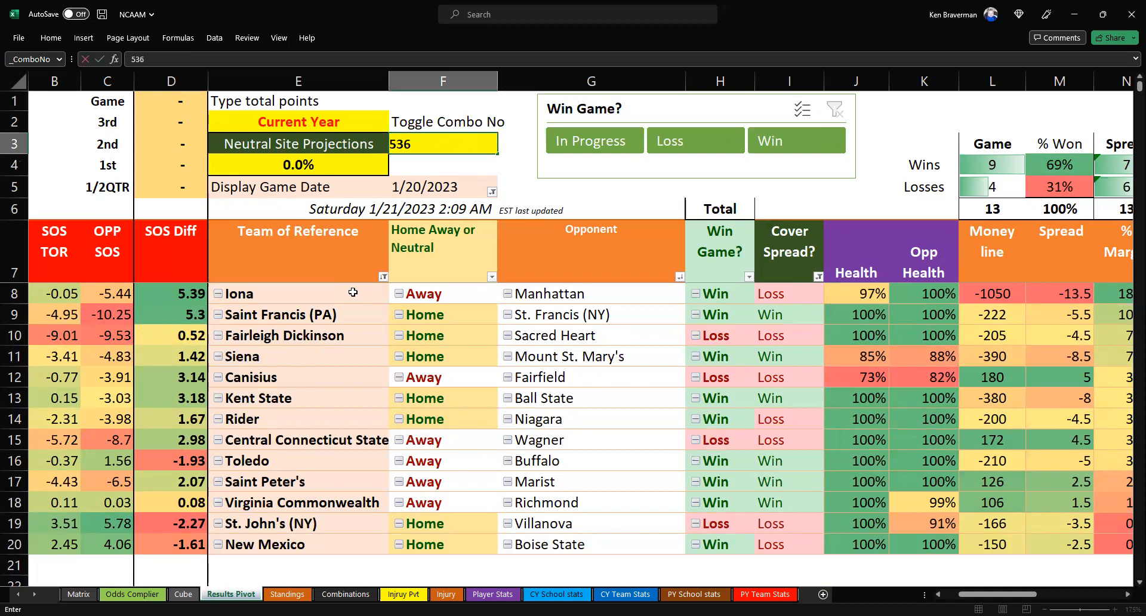
{"action": "key", "text": "Return"}
{"action": "left_click", "coordinate": [541, 348]}
{"action": "right_click", "coordinate": [603, 136]}
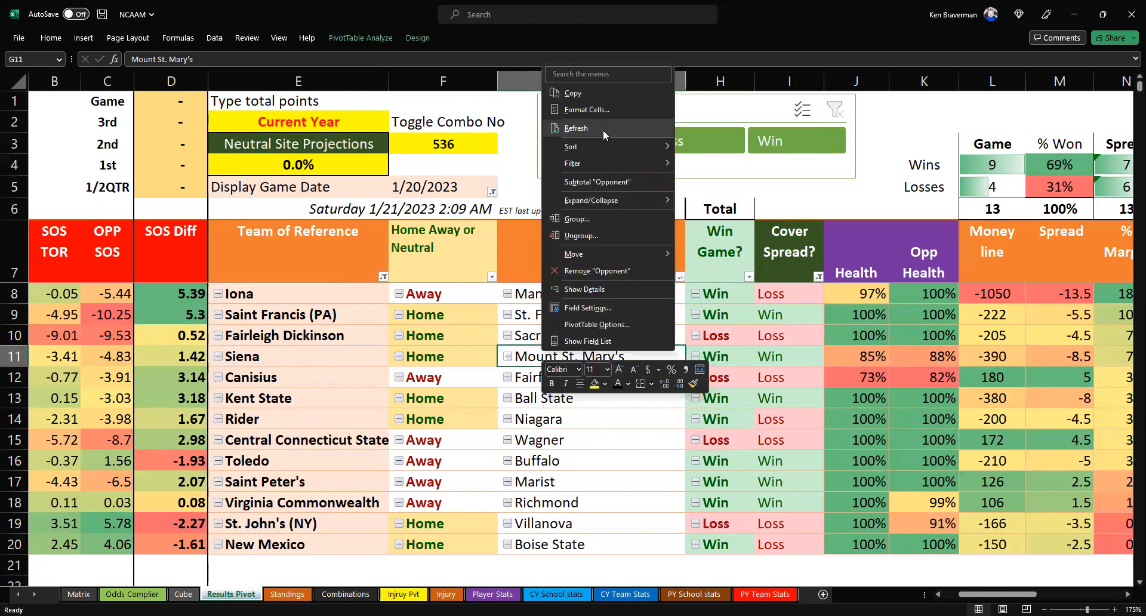
{"action": "left_click", "coordinate": [603, 130]}
- Replace the Toggle Combo No in F3 with 531 and refresh the pivot table
{"action": "left_click", "coordinate": [462, 145]}
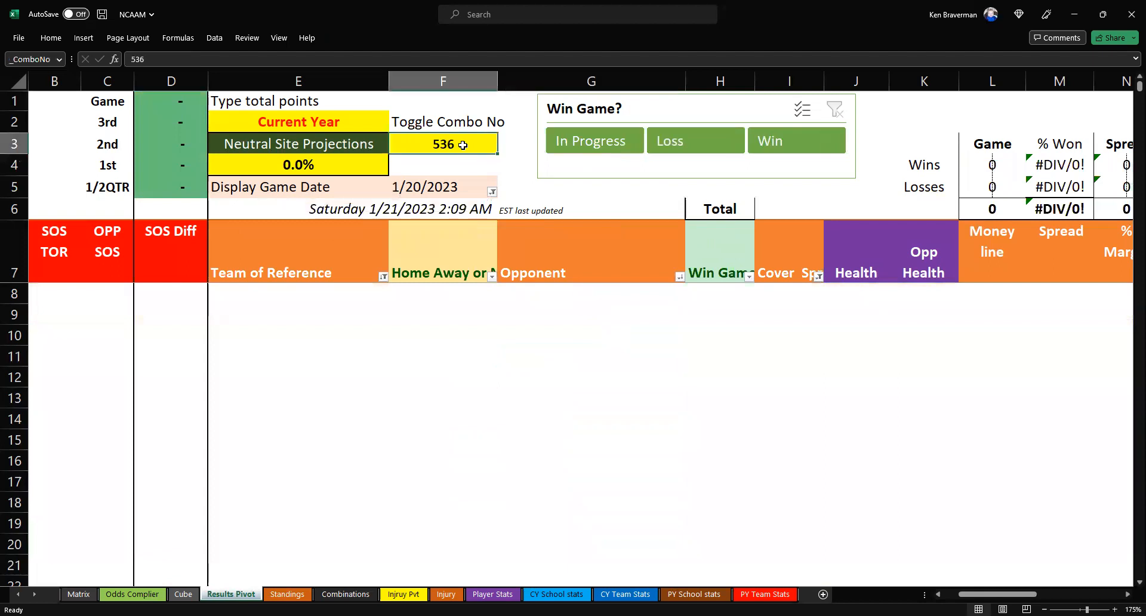
{"action": "type", "text": "53"}
{"action": "key", "text": "Return"}
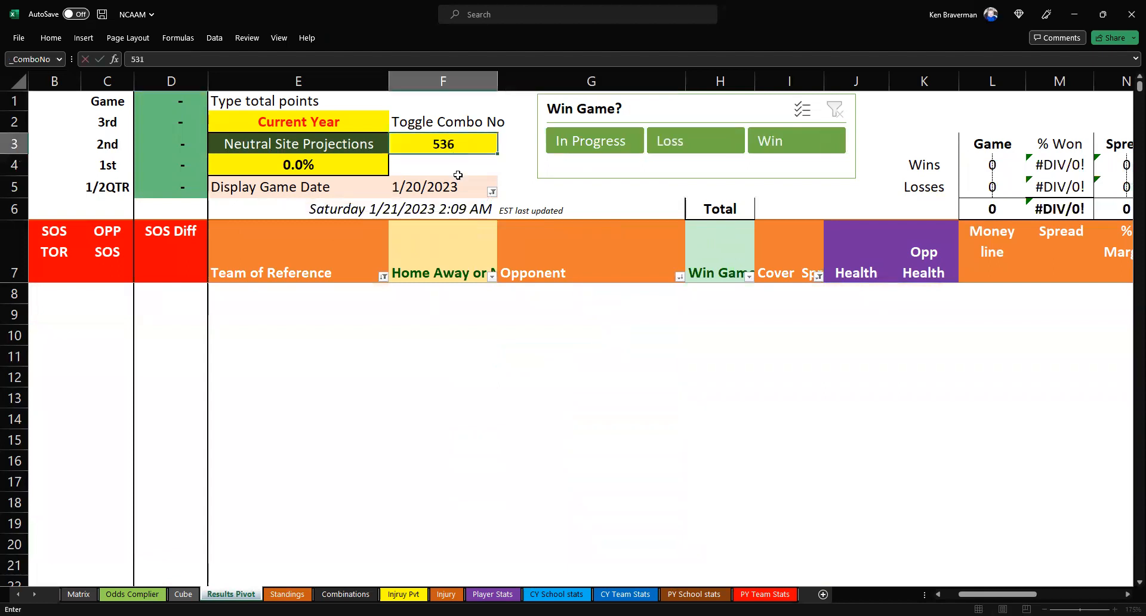
{"action": "left_click", "coordinate": [515, 248]}
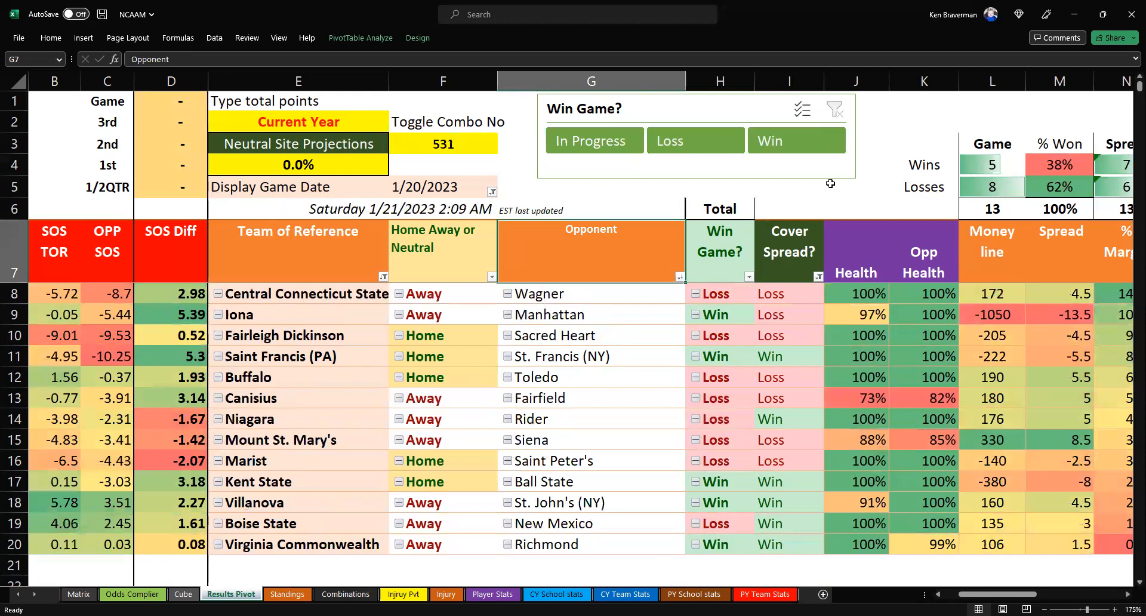
- Set the Toggle Combo No in F3 back to 999 and refresh the pivot table
{"action": "left_click", "coordinate": [449, 141]}
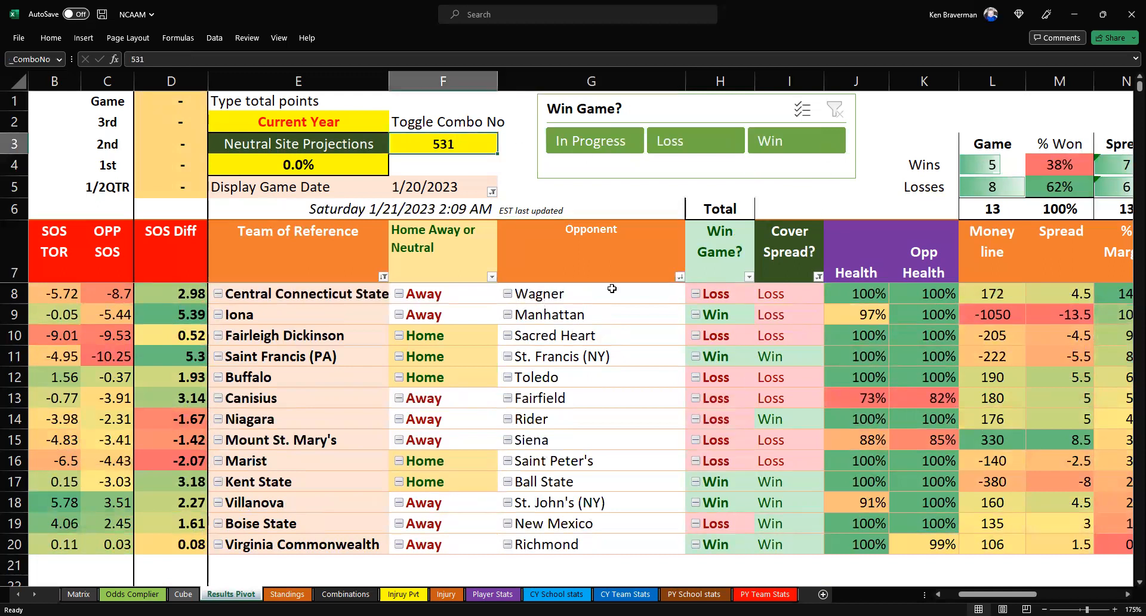
{"action": "type", "text": "9"}
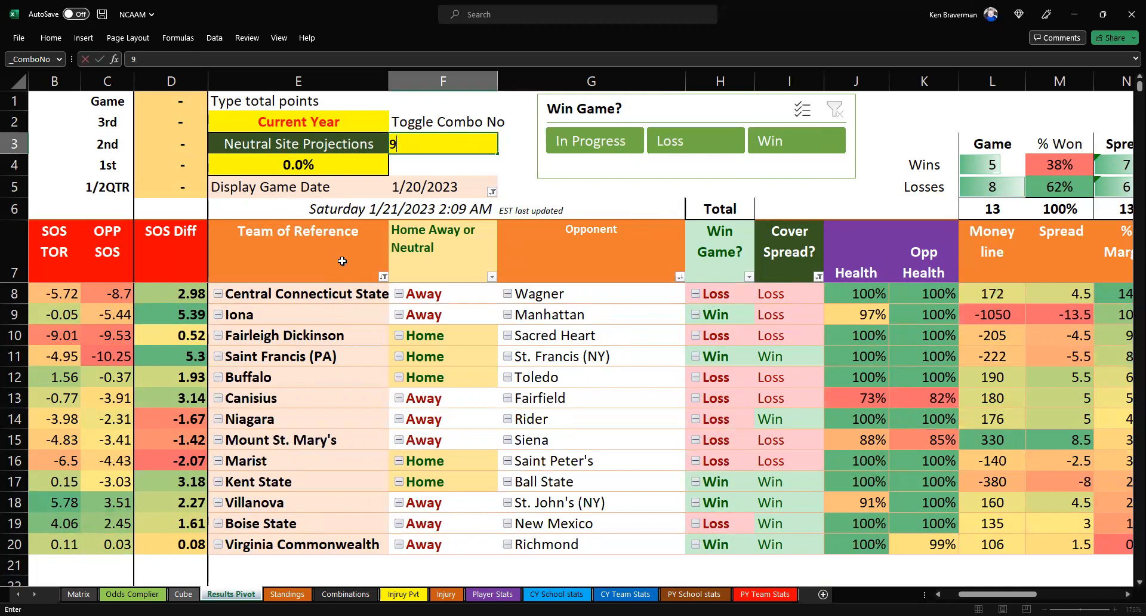
{"action": "key", "text": "Return"}
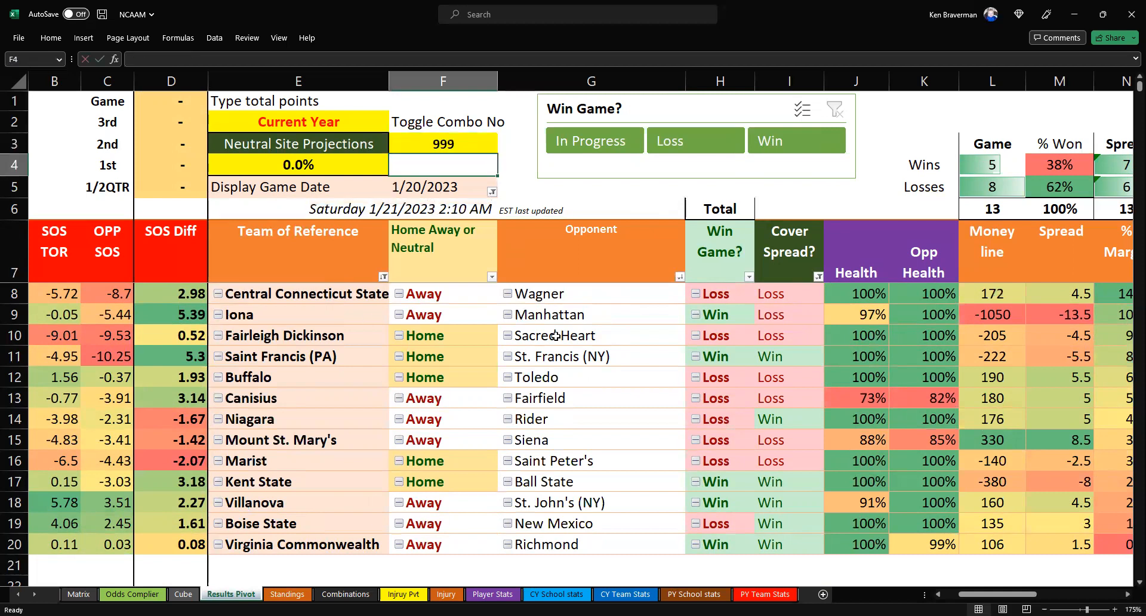
{"action": "left_click", "coordinate": [554, 335]}
{"action": "right_click", "coordinate": [554, 340]}
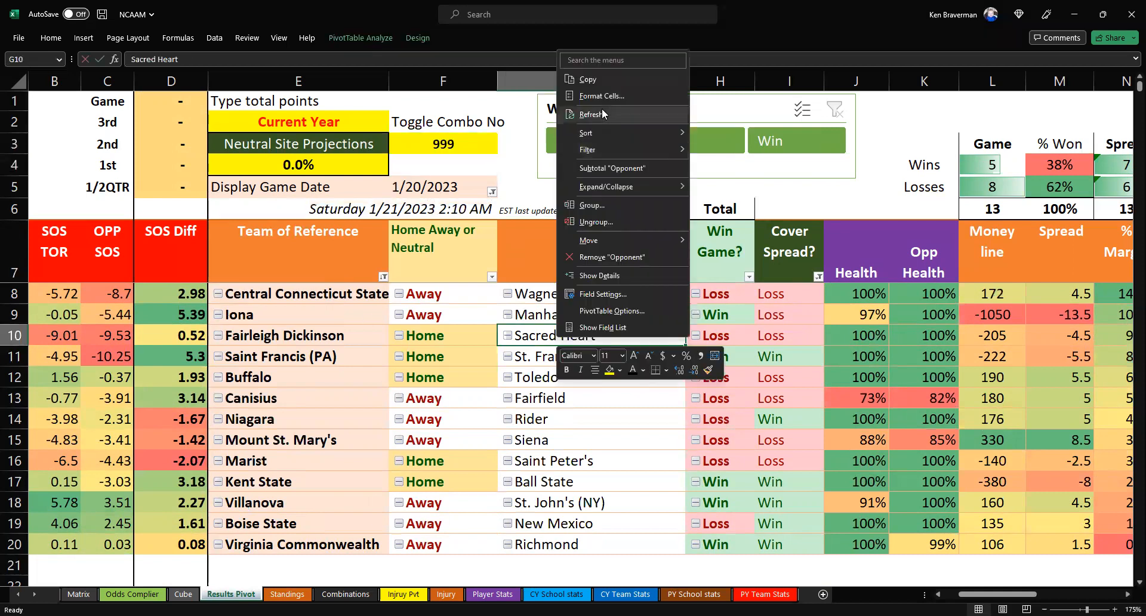
{"action": "left_click", "coordinate": [603, 114]}
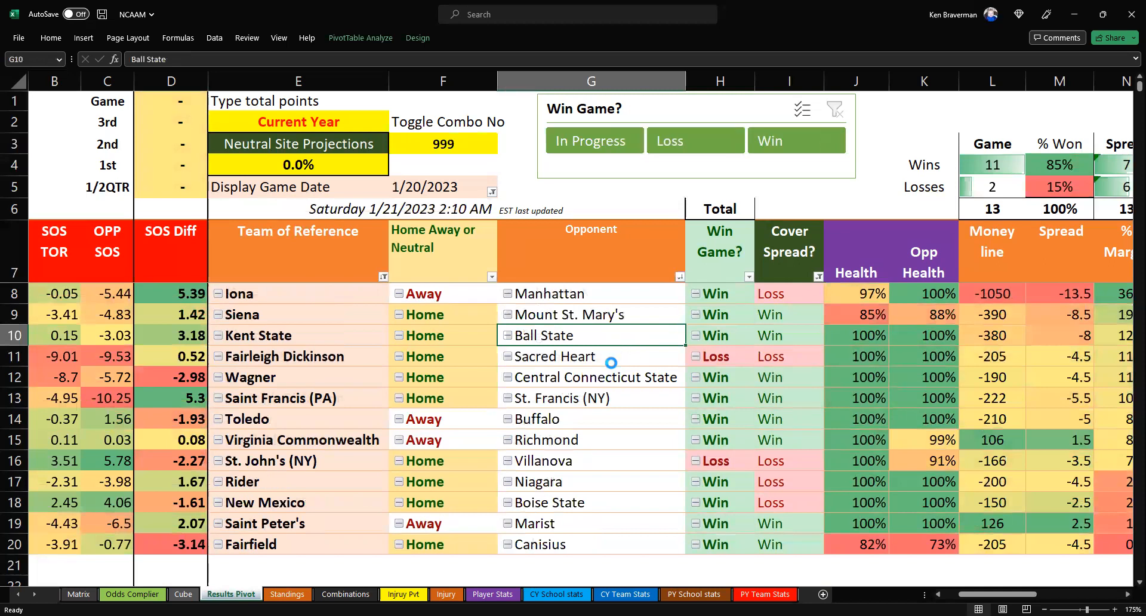
- Add the games of 1/19/2023 to the pivot's date filter, and examine the game win and loss counts in L4:L5
{"action": "scroll", "coordinate": [611, 362], "scroll_direction": "down", "scroll_amount": 1, "text": "ctrl"}
{"action": "scroll", "coordinate": [597, 358], "scroll_direction": "down", "scroll_amount": 1, "text": "ctrl"}
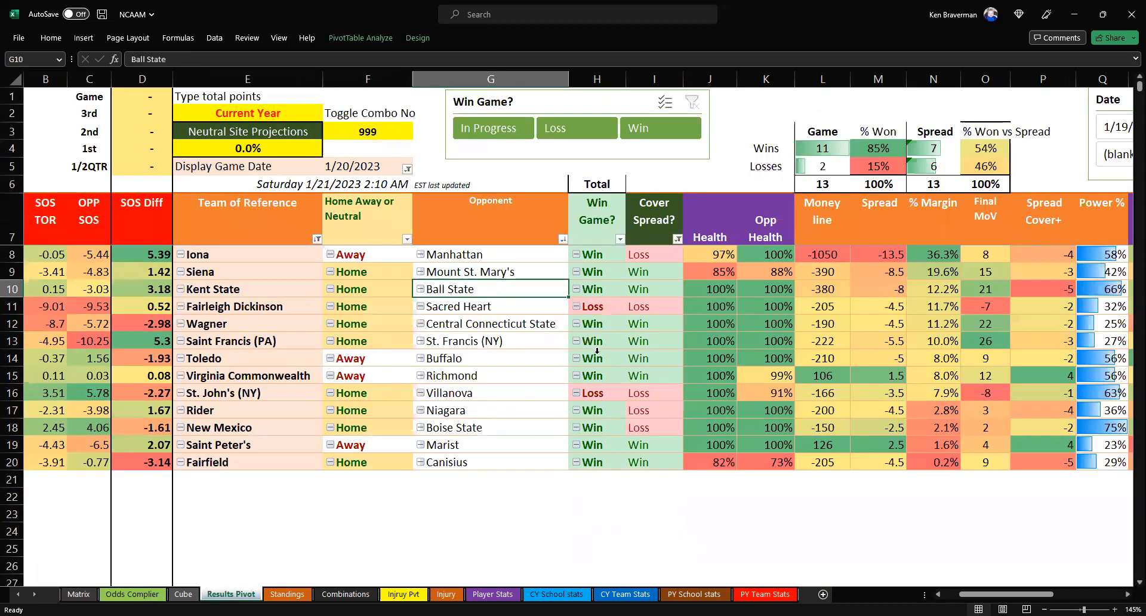
{"action": "scroll", "coordinate": [931, 179], "scroll_direction": "down", "scroll_amount": 1, "text": "ctrl"}
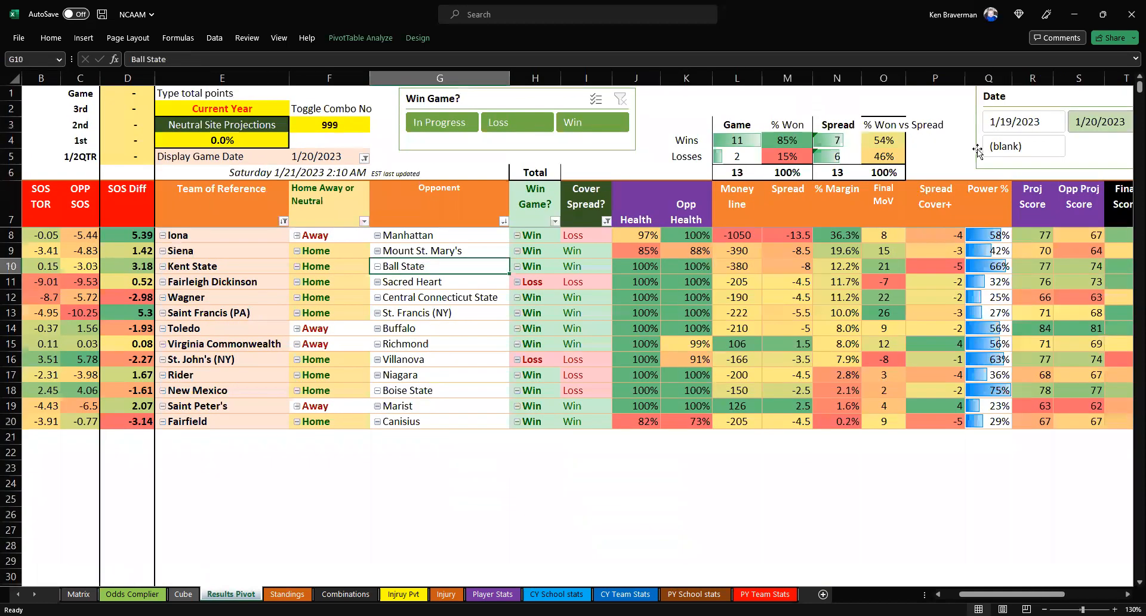
{"action": "left_click", "coordinate": [1023, 124], "text": "ctrl"}
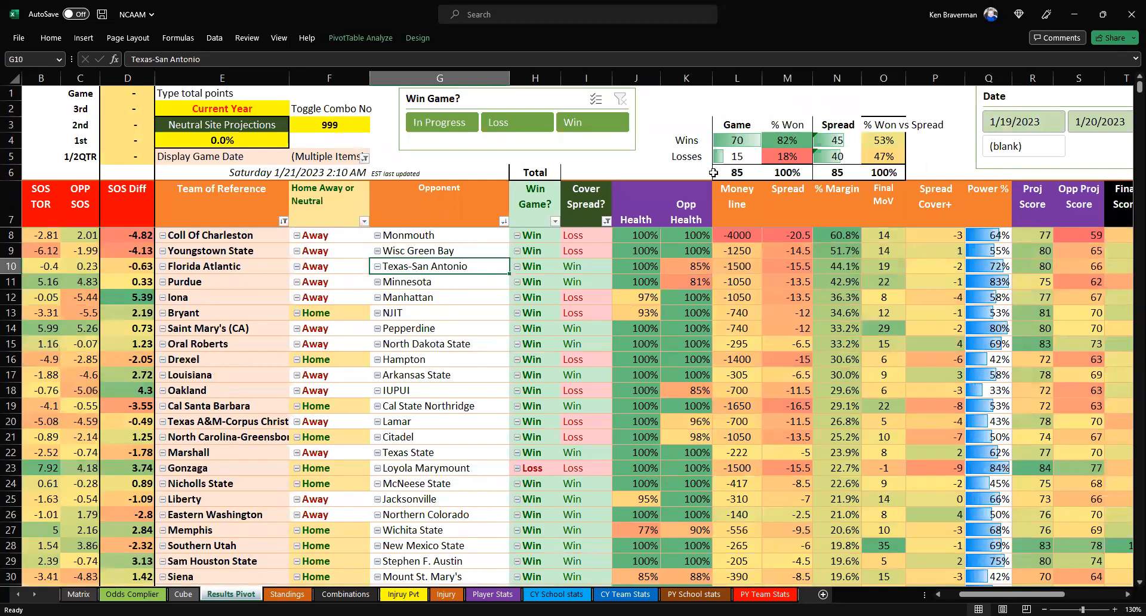
{"action": "left_click_drag", "start_coordinate": [730, 141], "coordinate": [734, 158]}
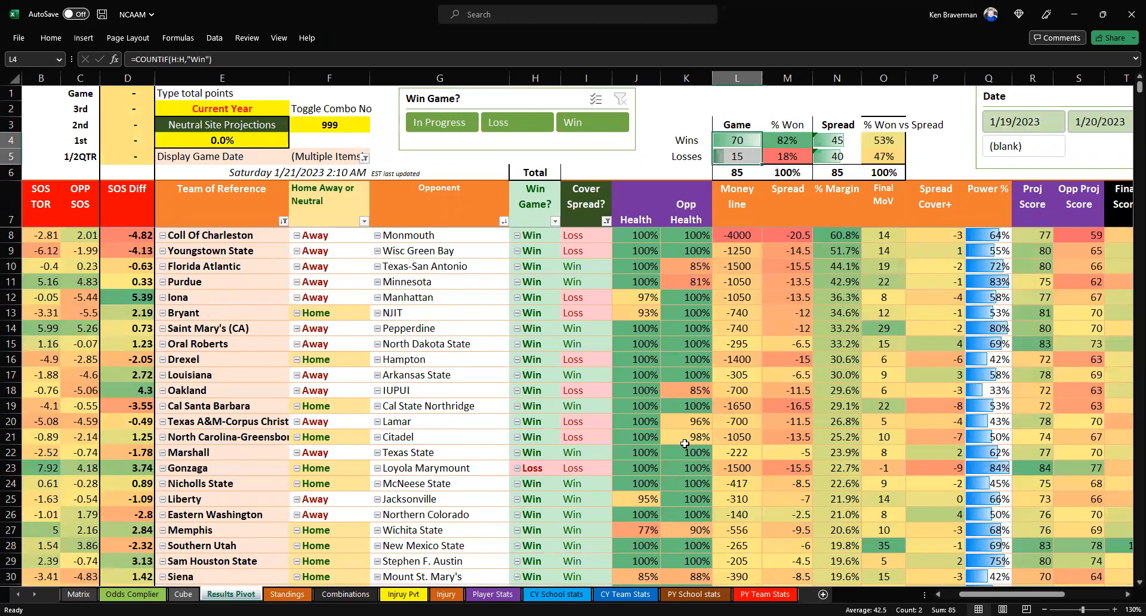
- Set the Toggle Combo No in F3 to 35 and refresh the pivot table for both game dates
{"action": "left_click", "coordinate": [324, 124]}
{"action": "type", "text": "3"}
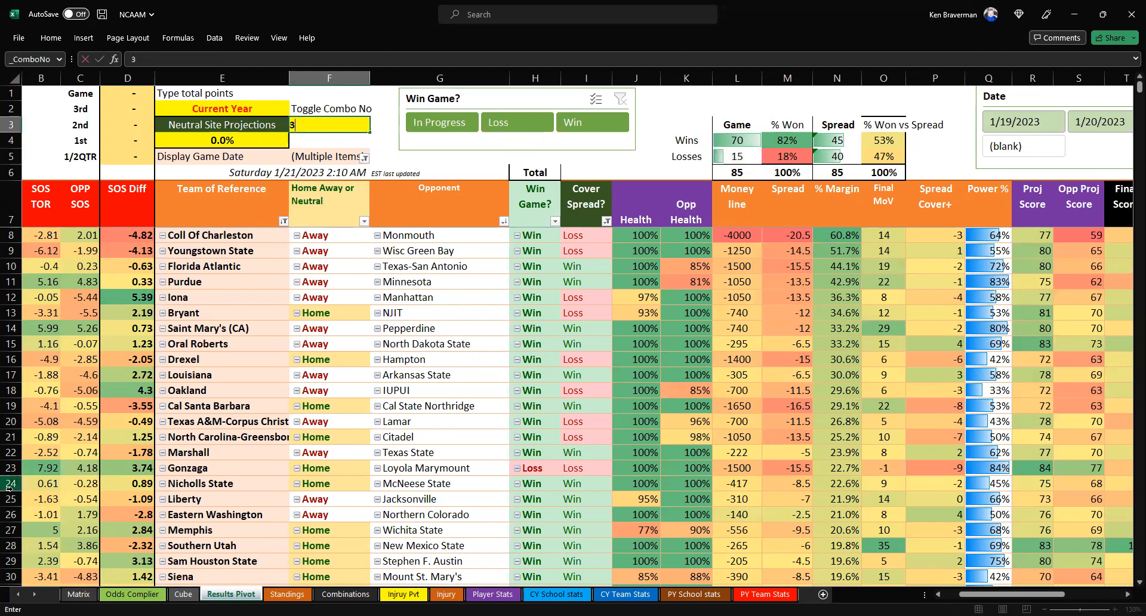
{"action": "type", "text": "5"}
{"action": "key", "text": "Return"}
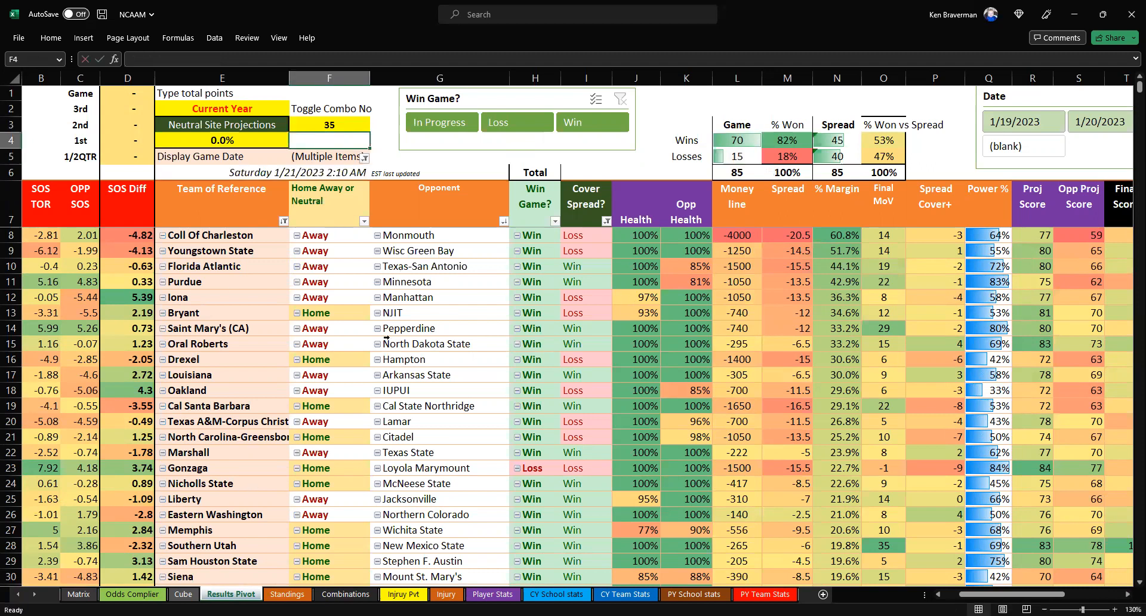
{"action": "scroll", "coordinate": [670, 227], "scroll_direction": "up", "scroll_amount": 1, "text": "ctrl"}
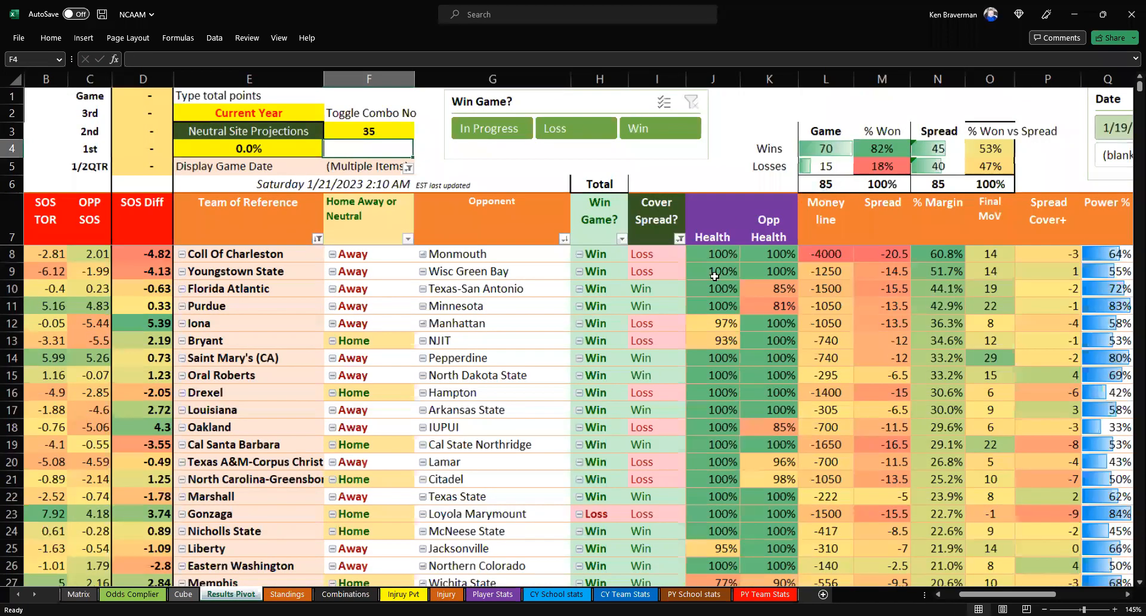
{"action": "scroll", "coordinate": [557, 357], "scroll_direction": "up", "scroll_amount": 1, "text": "ctrl"}
{"action": "right_click", "coordinate": [557, 358]}
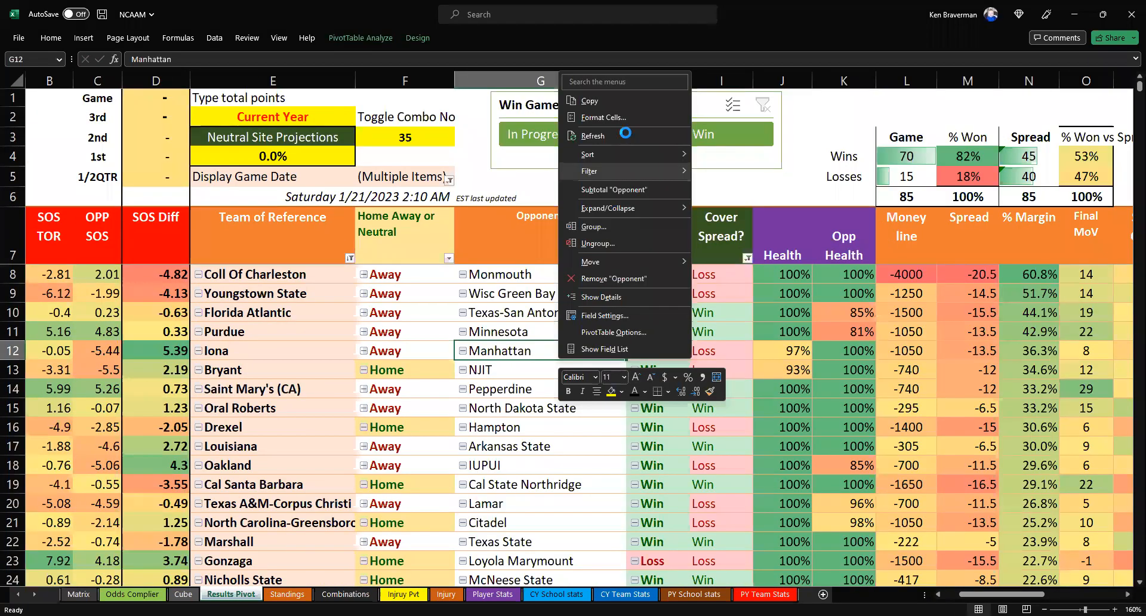
{"action": "left_click", "coordinate": [625, 136]}
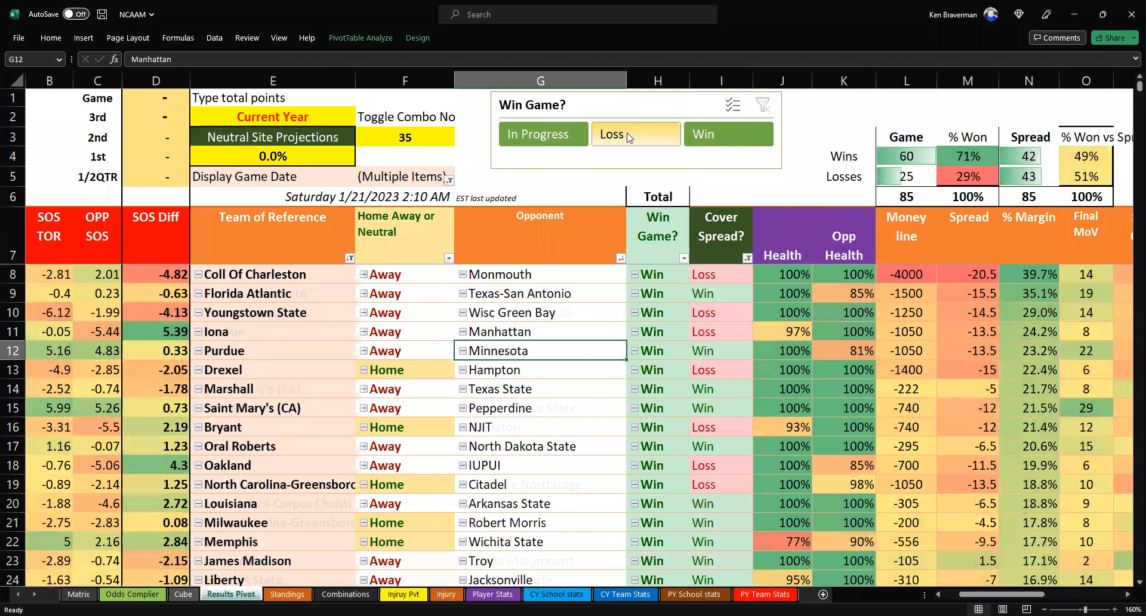
- Change the Toggle Combo No in F3 to 125 and refresh the pivot table
{"action": "left_click", "coordinate": [425, 136]}
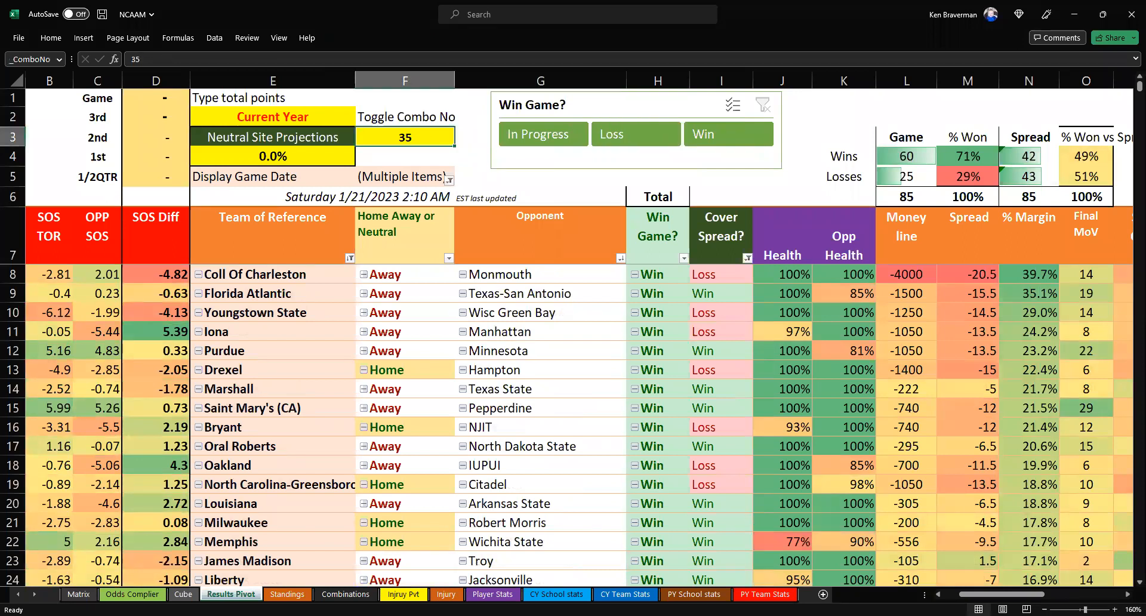
{"action": "type", "text": "12"}
{"action": "key", "text": "Return"}
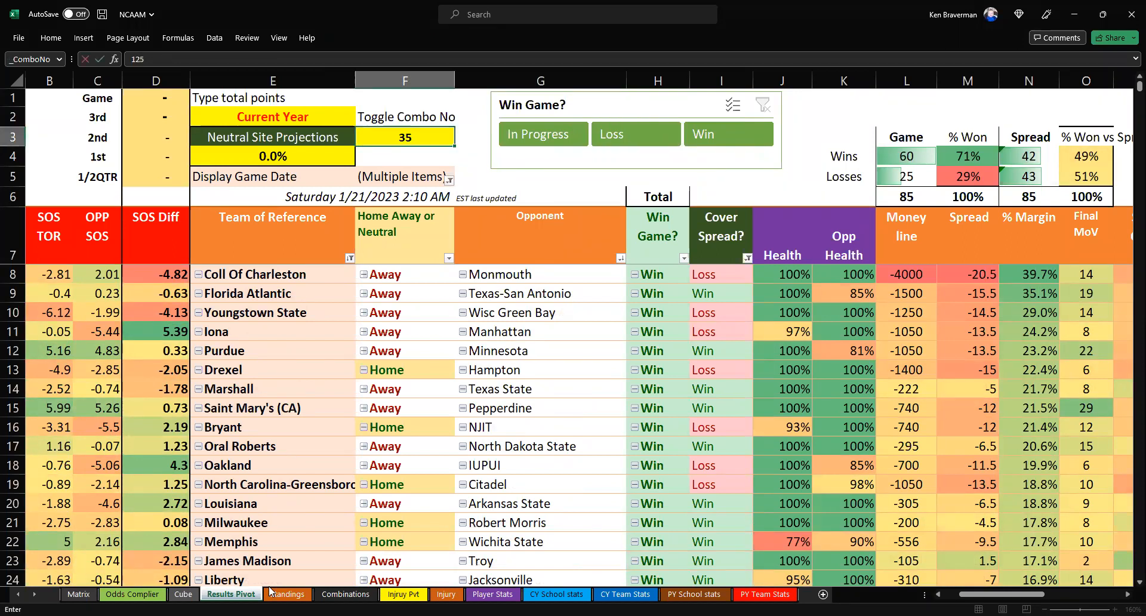
{"action": "right_click", "coordinate": [540, 357]}
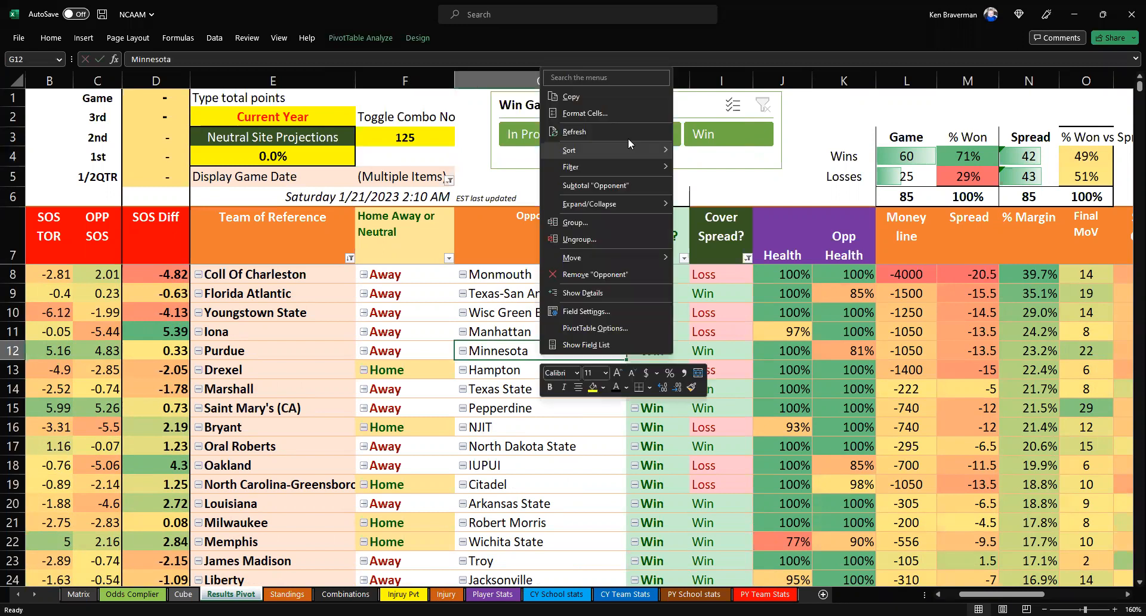
{"action": "left_click", "coordinate": [628, 131]}
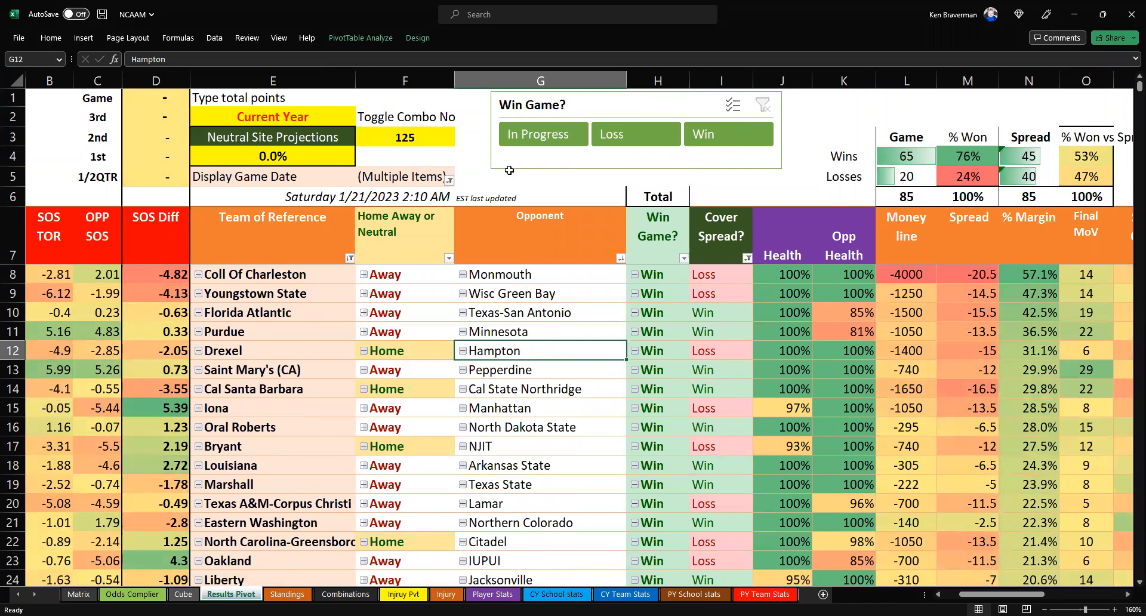
- Return the Toggle Combo No in F3 to 999 and refresh the pivot table for both game dates
{"action": "left_click", "coordinate": [421, 142]}
{"action": "type", "text": "999"}
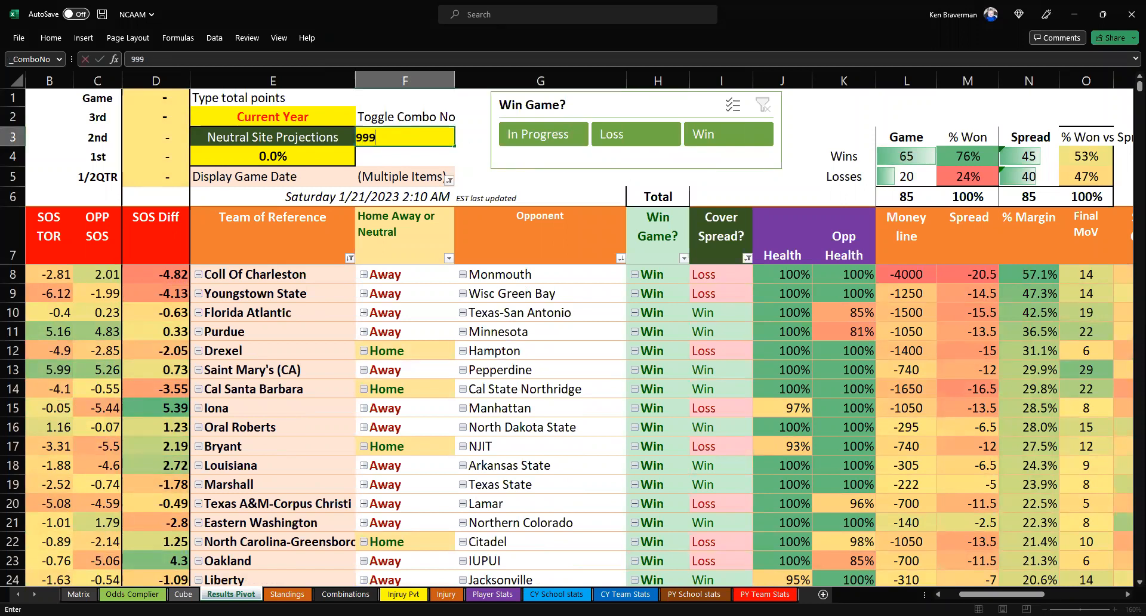
{"action": "key", "text": "Return"}
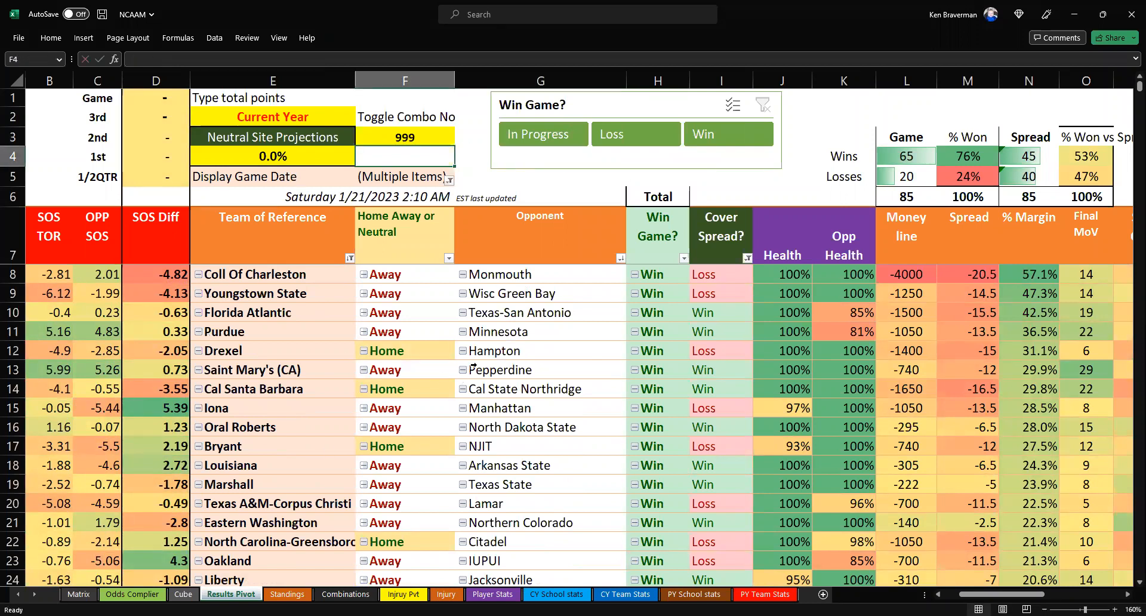
{"action": "right_click", "coordinate": [491, 352]}
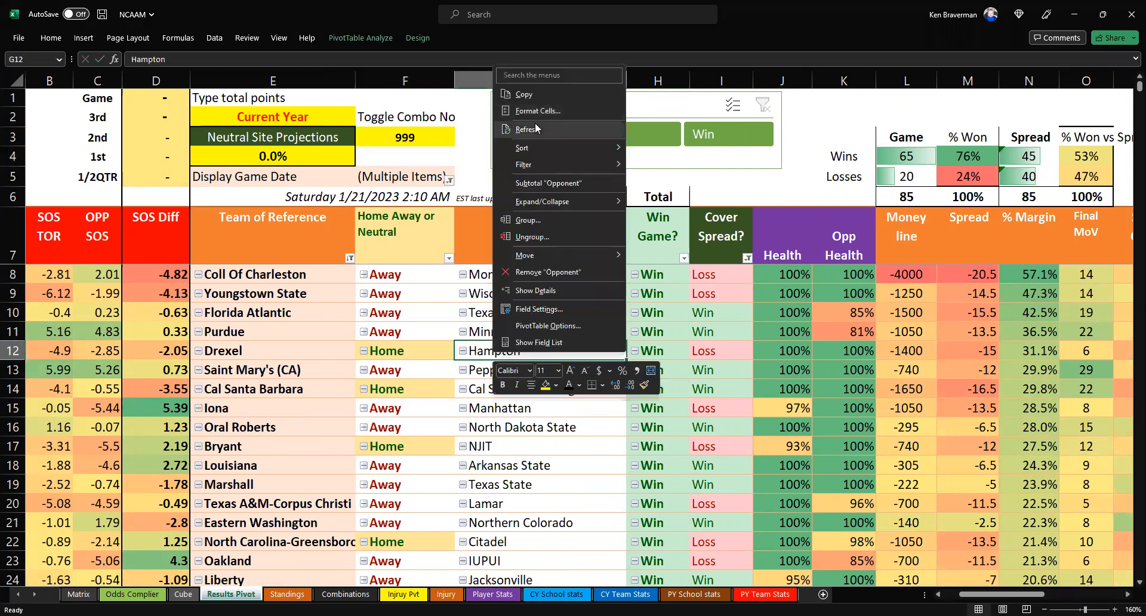
{"action": "left_click", "coordinate": [526, 129]}
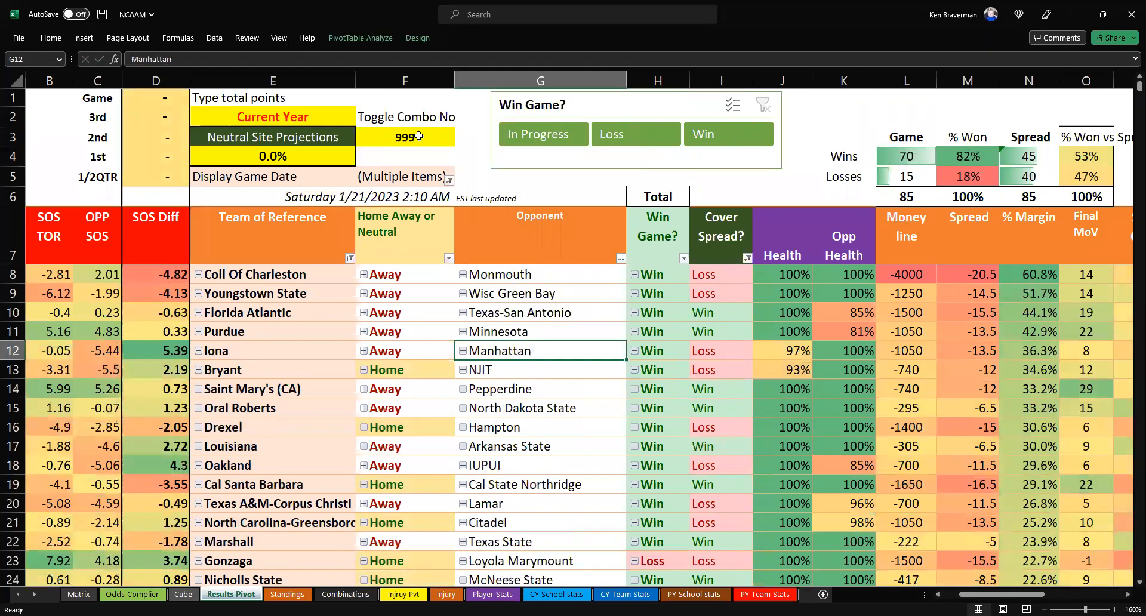
- Filter the results pivot to the games of 1/20/2023 only and select the Toggle Combo No cell F3
{"action": "left_click", "coordinate": [777, 193]}
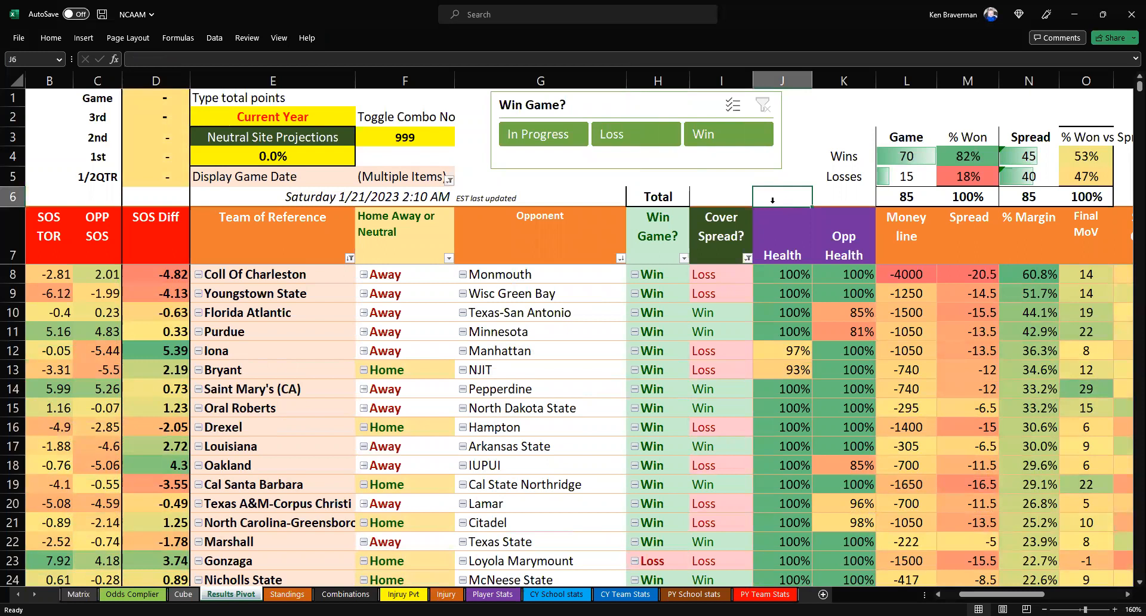
{"action": "scroll", "coordinate": [772, 200], "scroll_direction": "down", "scroll_amount": 1, "text": "ctrl"}
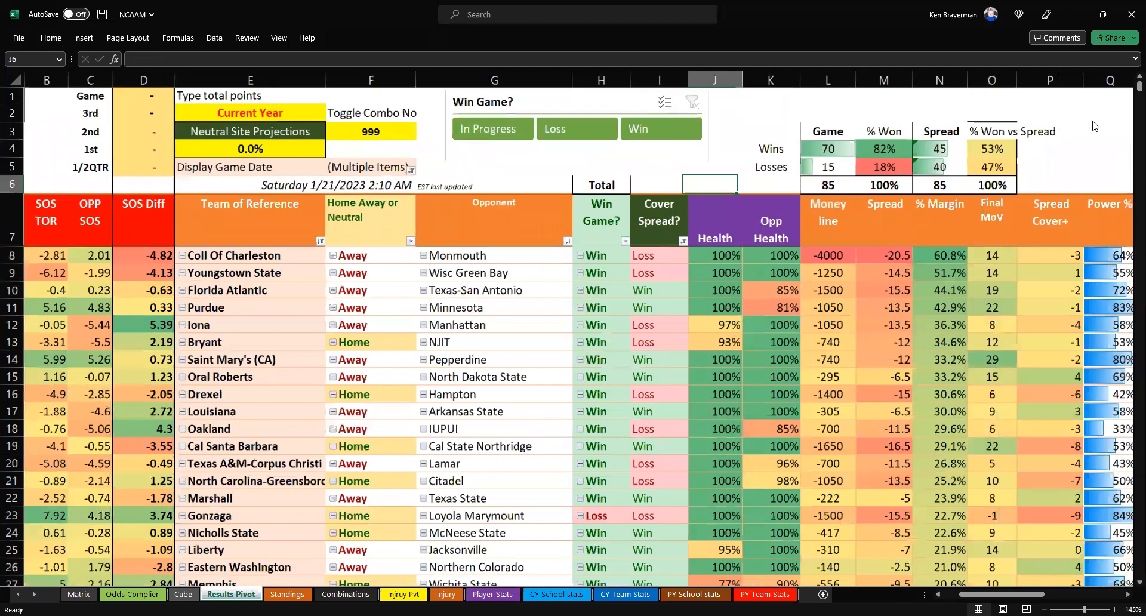
{"action": "scroll", "coordinate": [1095, 126], "scroll_direction": "down", "scroll_amount": 1, "text": "ctrl"}
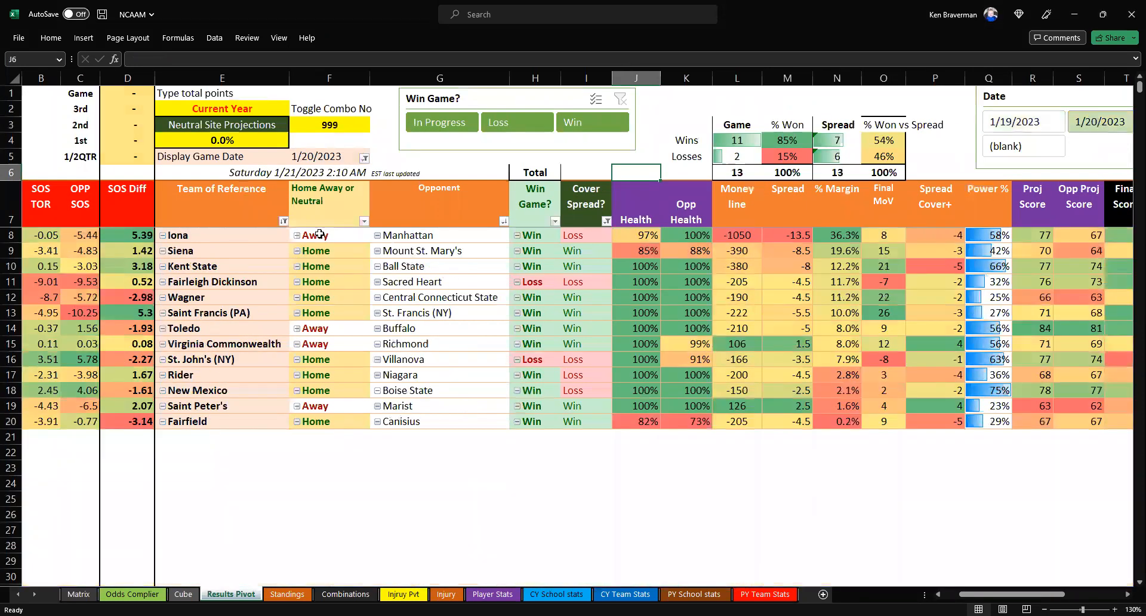
{"action": "scroll", "coordinate": [323, 269], "scroll_direction": "up", "scroll_amount": 1, "text": "ctrl"}
{"action": "left_click", "coordinate": [417, 137]}
{"action": "scroll", "coordinate": [370, 372], "scroll_direction": "up", "scroll_amount": 1, "text": "ctrl"}
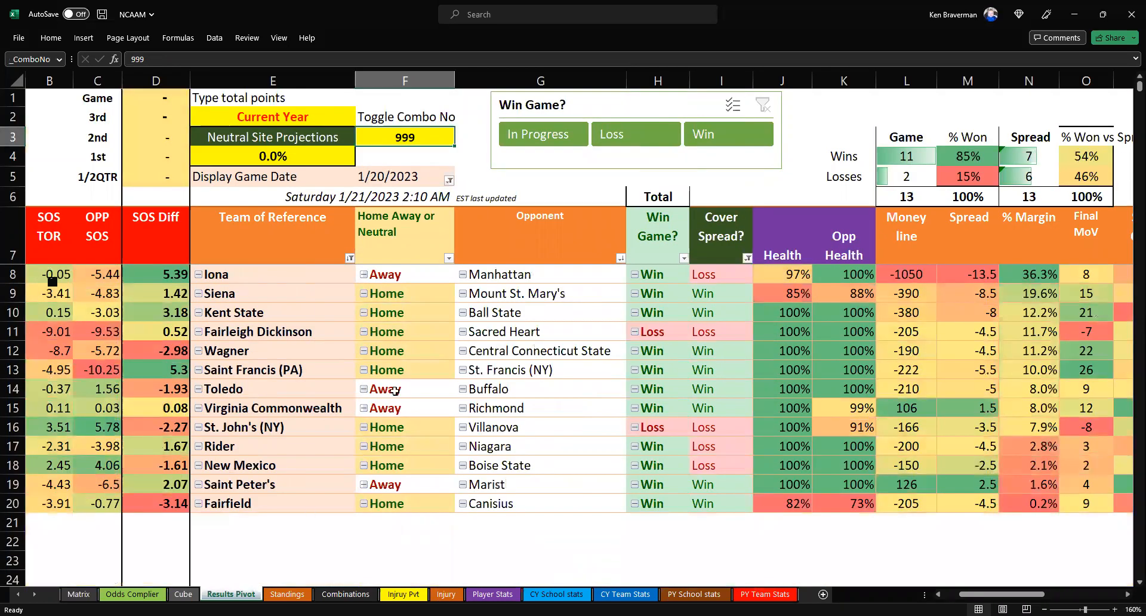
- Copy the block of 19-Jan games in A4:M29 on the Cube sheet
{"action": "left_click", "coordinate": [183, 594]}
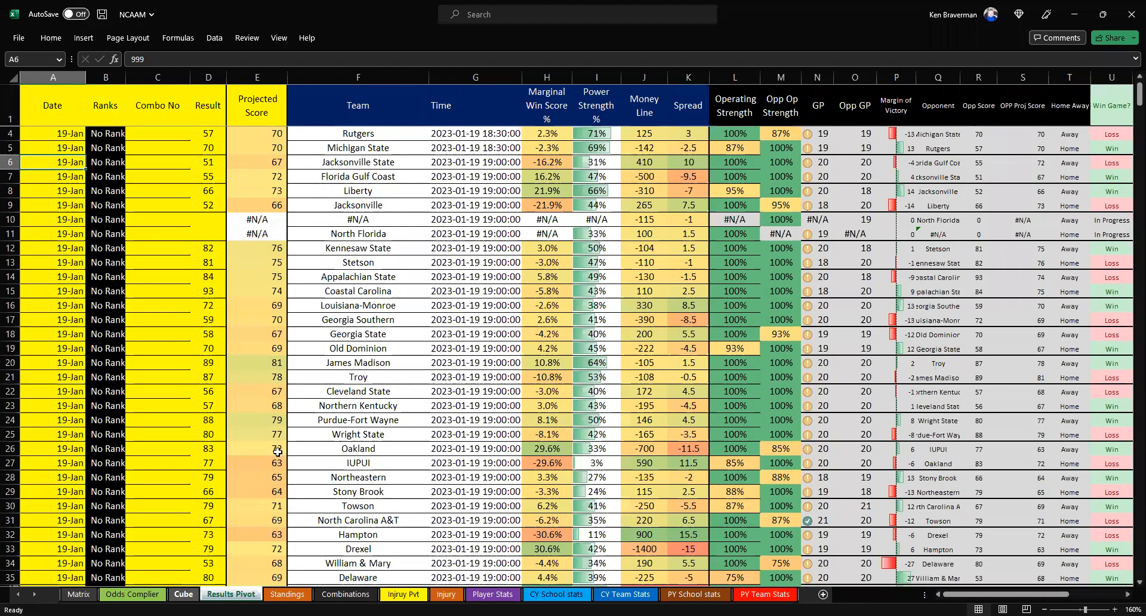
{"action": "scroll", "coordinate": [63, 163], "scroll_direction": "up", "scroll_amount": 1}
{"action": "left_click_drag", "start_coordinate": [63, 163], "coordinate": [780, 512]}
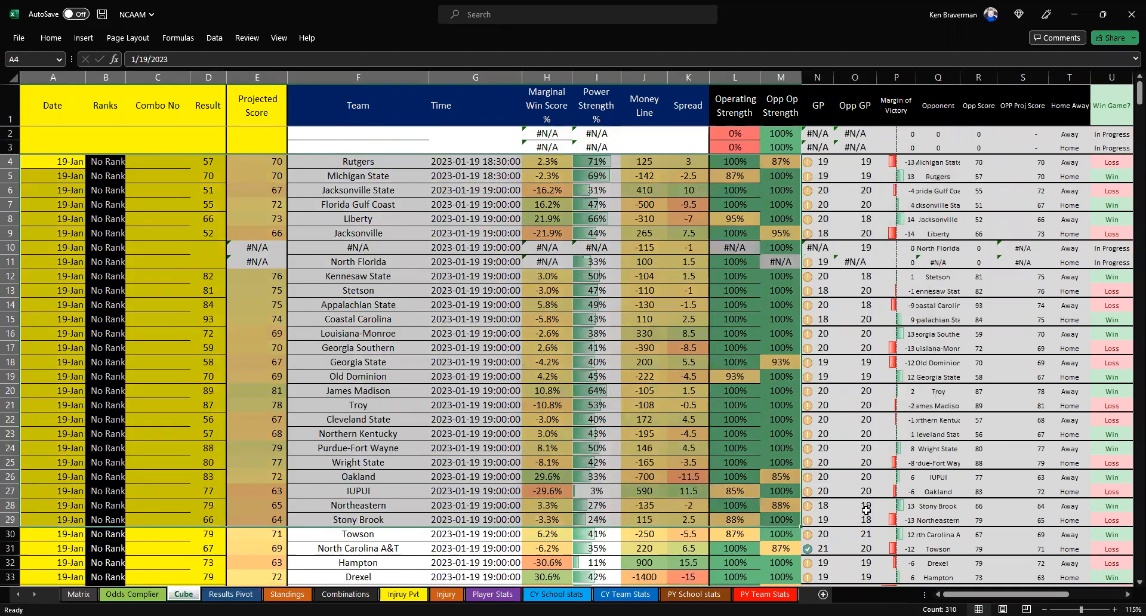
{"action": "scroll", "coordinate": [540, 471], "scroll_direction": "down", "scroll_amount": 2}
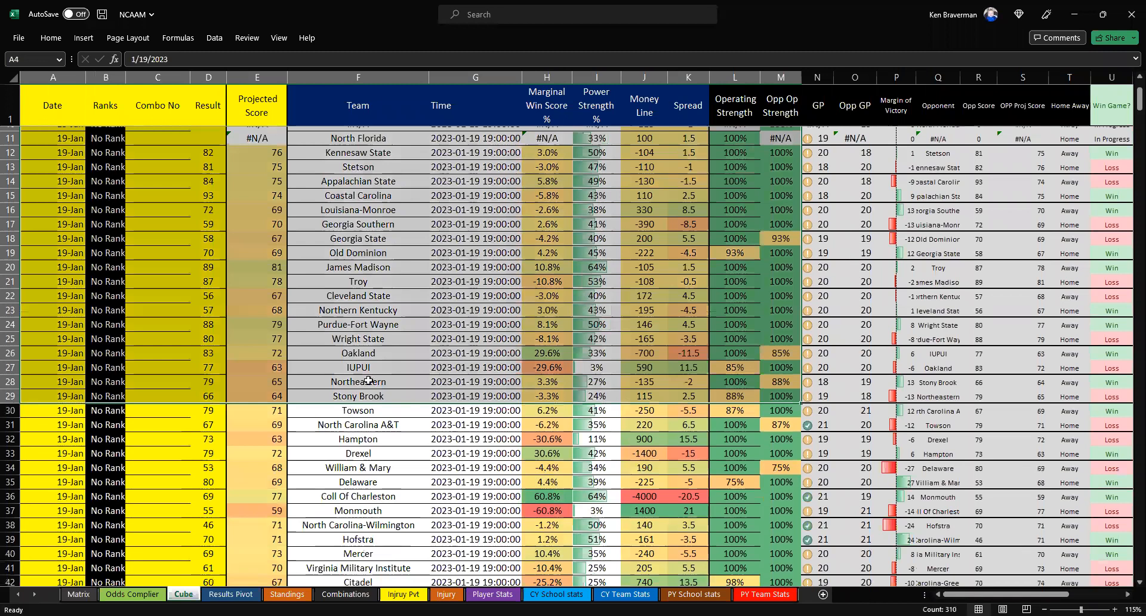
{"action": "scroll", "coordinate": [369, 380], "scroll_direction": "down", "scroll_amount": 4}
{"action": "key", "text": "ctrl+c"}
- Go to the last filled row of the Cube sheet's date column and examine the 21-Jan game rows above it
{"action": "left_click", "coordinate": [70, 407]}
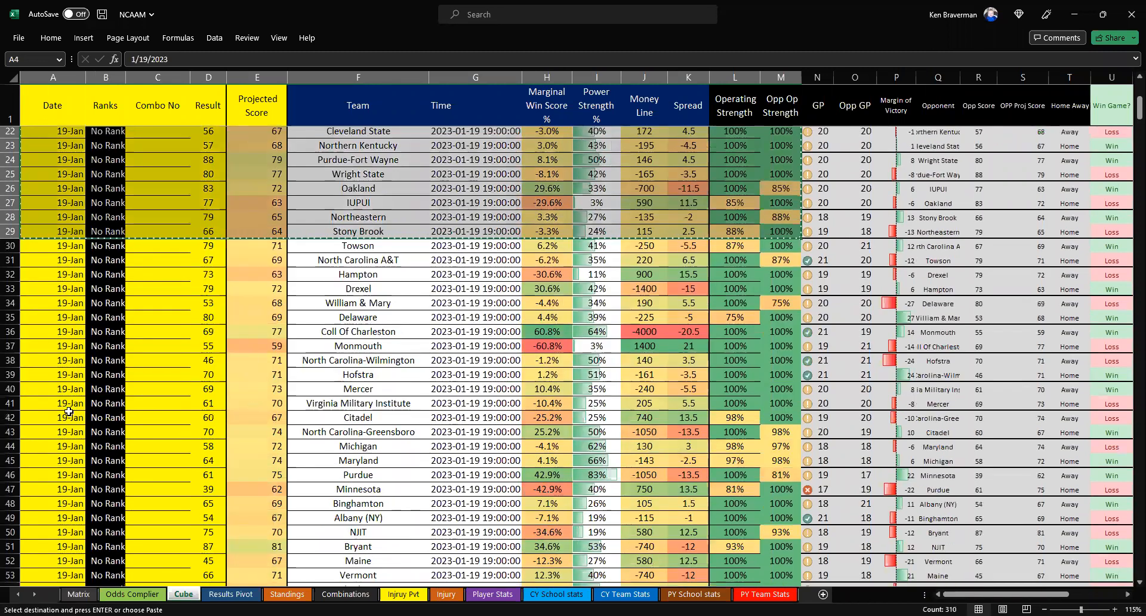
{"action": "key", "text": "ctrl+Down"}
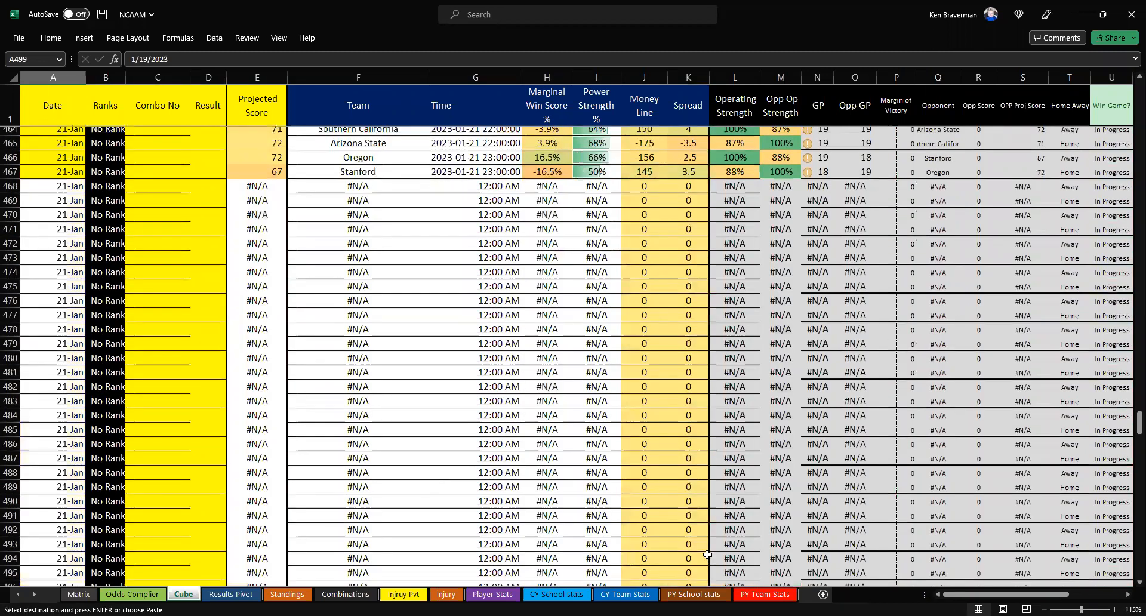
{"action": "key", "text": "ctrl+Down"}
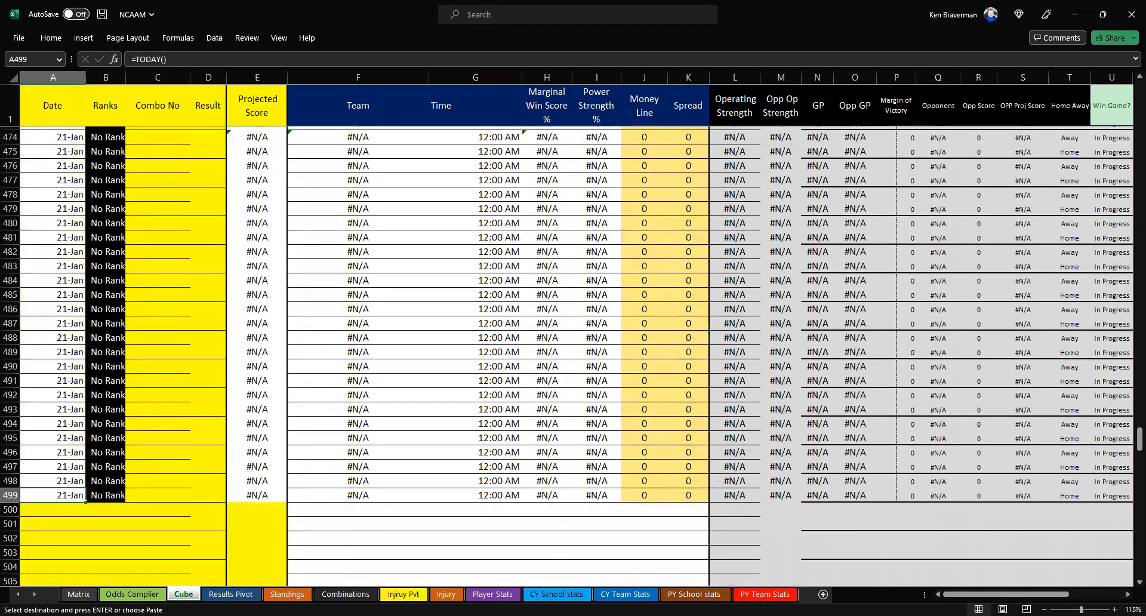
{"action": "scroll", "coordinate": [348, 364], "scroll_direction": "up", "scroll_amount": 3}
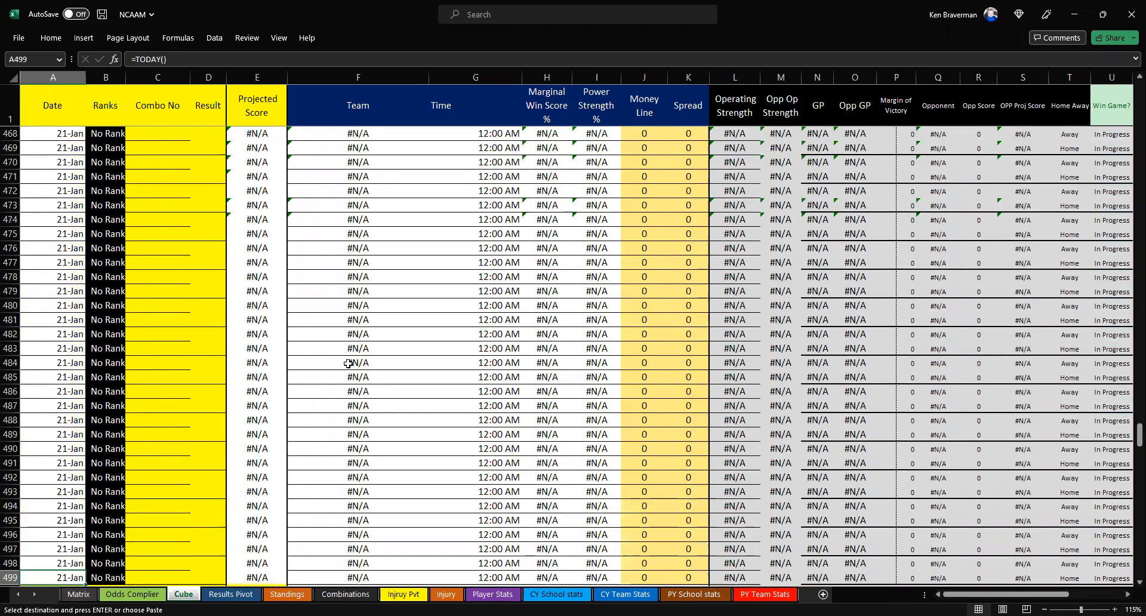
{"action": "scroll", "coordinate": [348, 364], "scroll_direction": "up", "scroll_amount": 4}
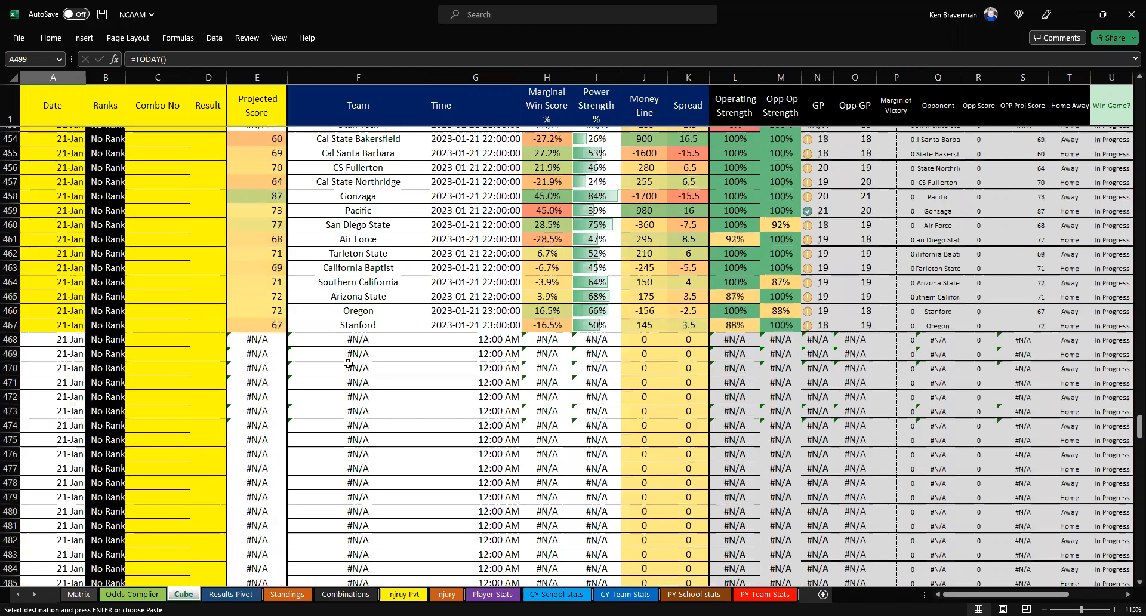
{"action": "scroll", "coordinate": [348, 364], "scroll_direction": "up", "scroll_amount": 4}
{"action": "scroll", "coordinate": [363, 339], "scroll_direction": "up", "scroll_amount": 9}
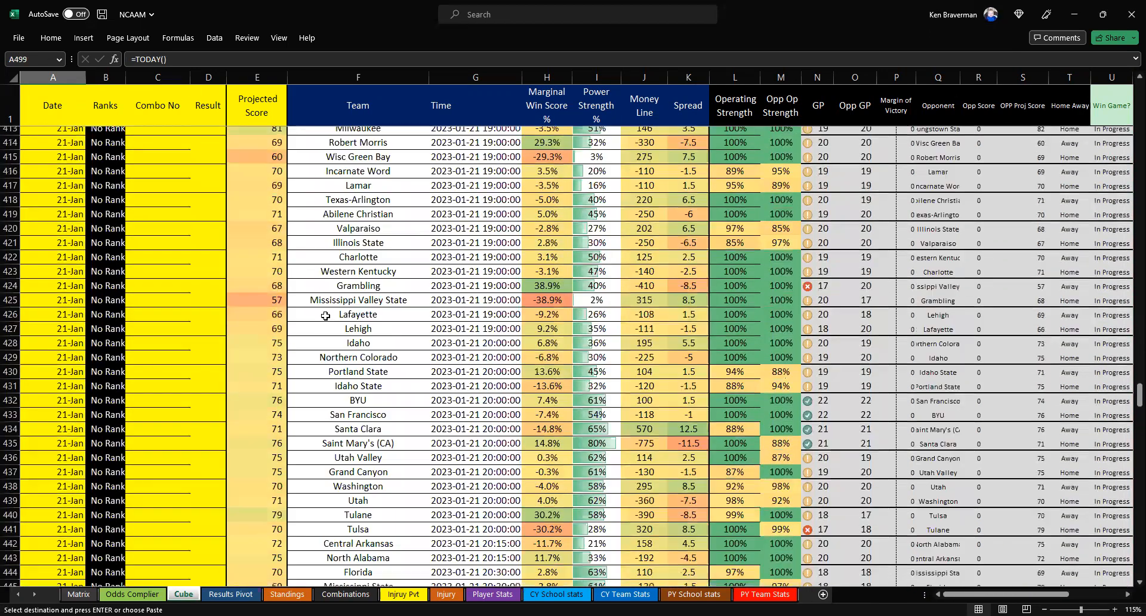
{"action": "scroll", "coordinate": [323, 376], "scroll_direction": "up", "scroll_amount": 9}
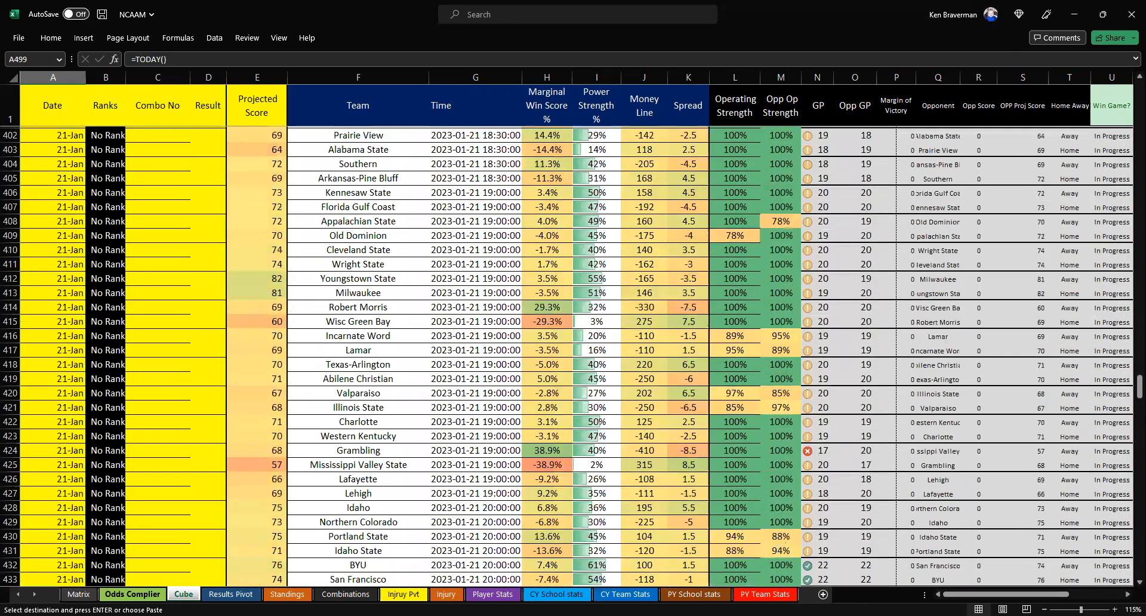
- Set the Toggle Combo No in F3 of the Results Pivot sheet to 1 and refresh the pivot table
{"action": "left_click", "coordinate": [231, 594]}
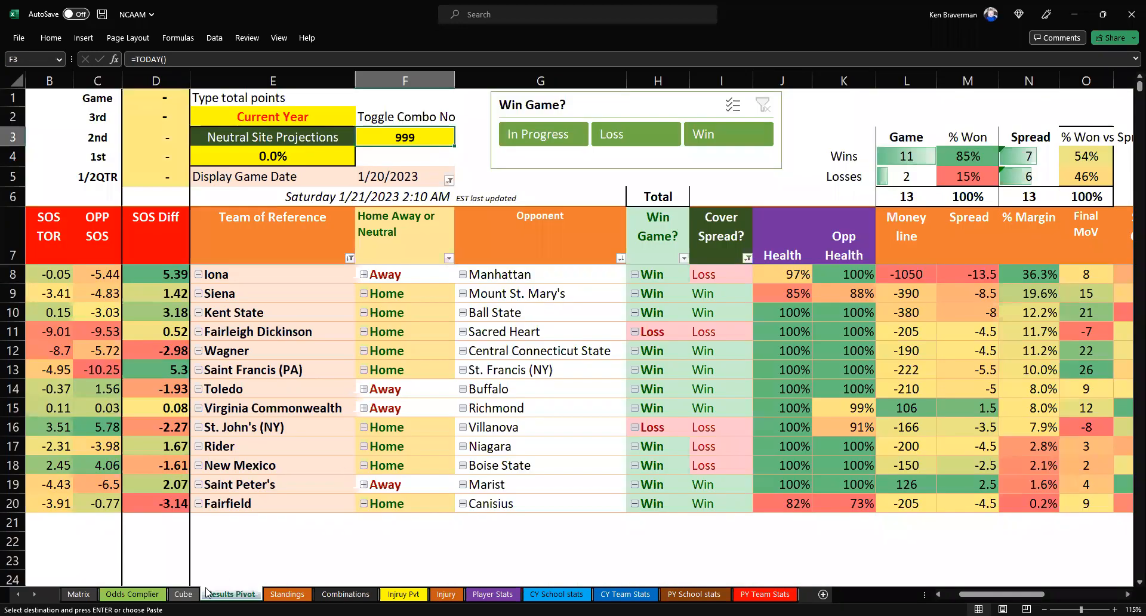
{"action": "type", "text": "1"}
{"action": "key", "text": "Return"}
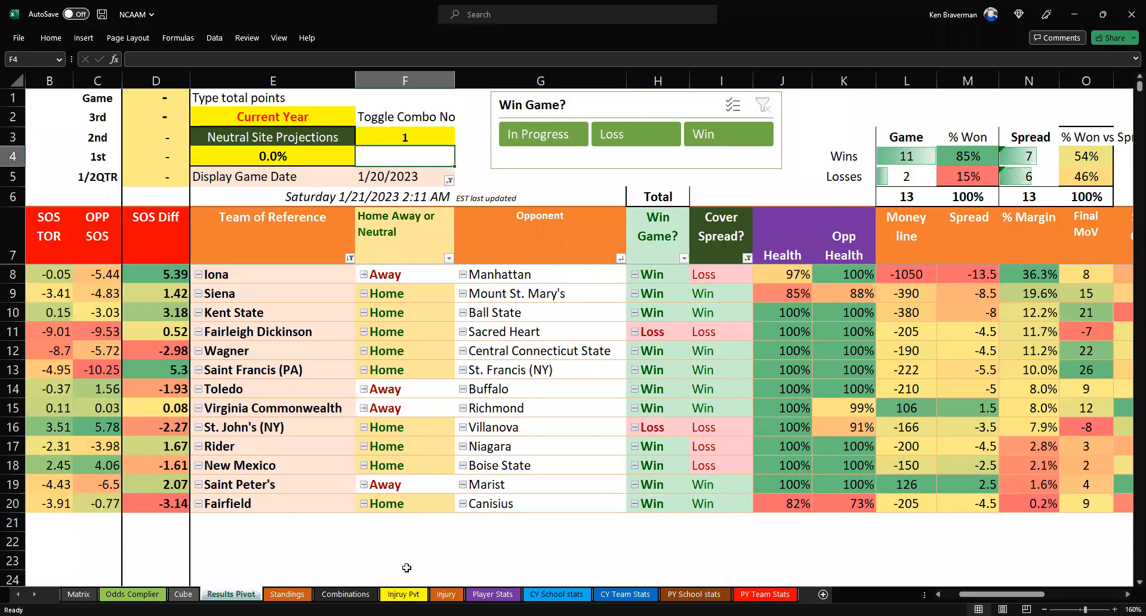
{"action": "right_click", "coordinate": [556, 401]}
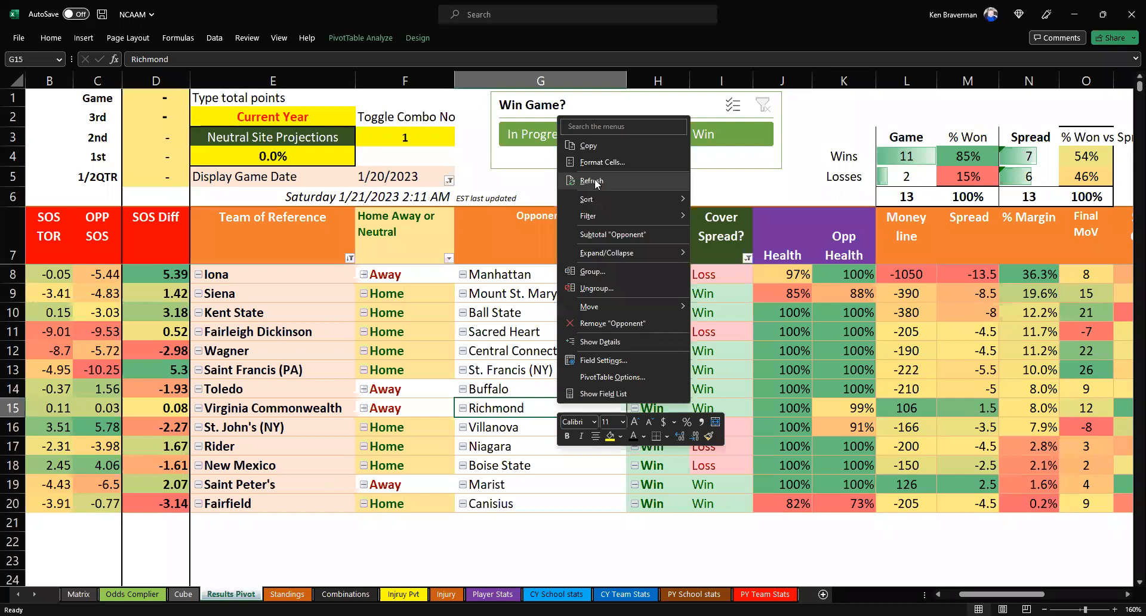
{"action": "left_click", "coordinate": [596, 183]}
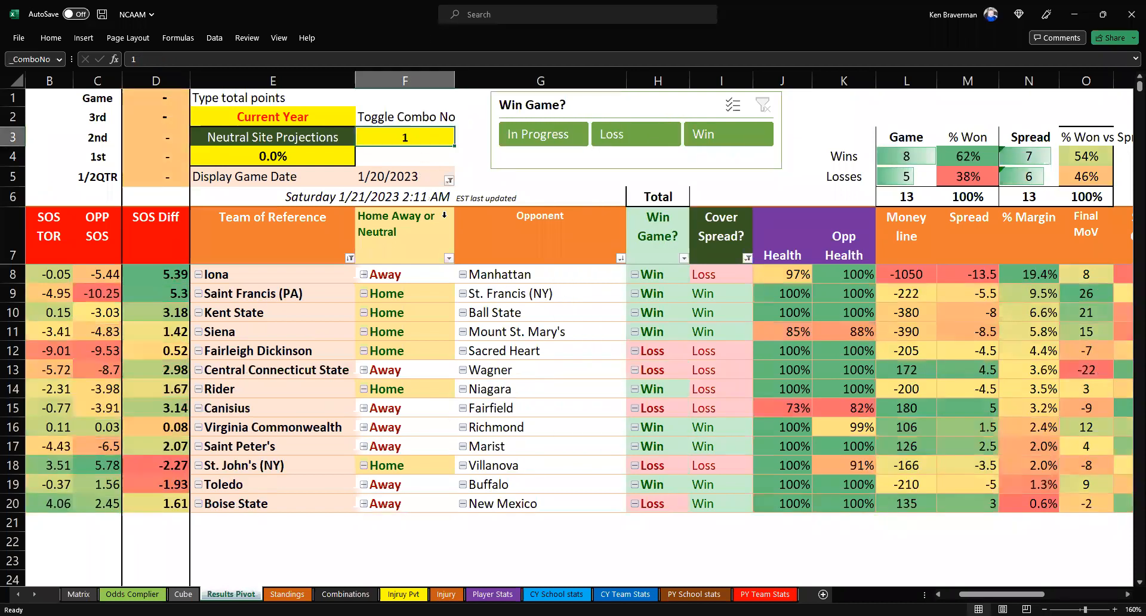
- Define the named range _newcrange for the 21-Jan game rows A402:N425 on the Cube sheet
{"action": "left_click", "coordinate": [184, 594]}
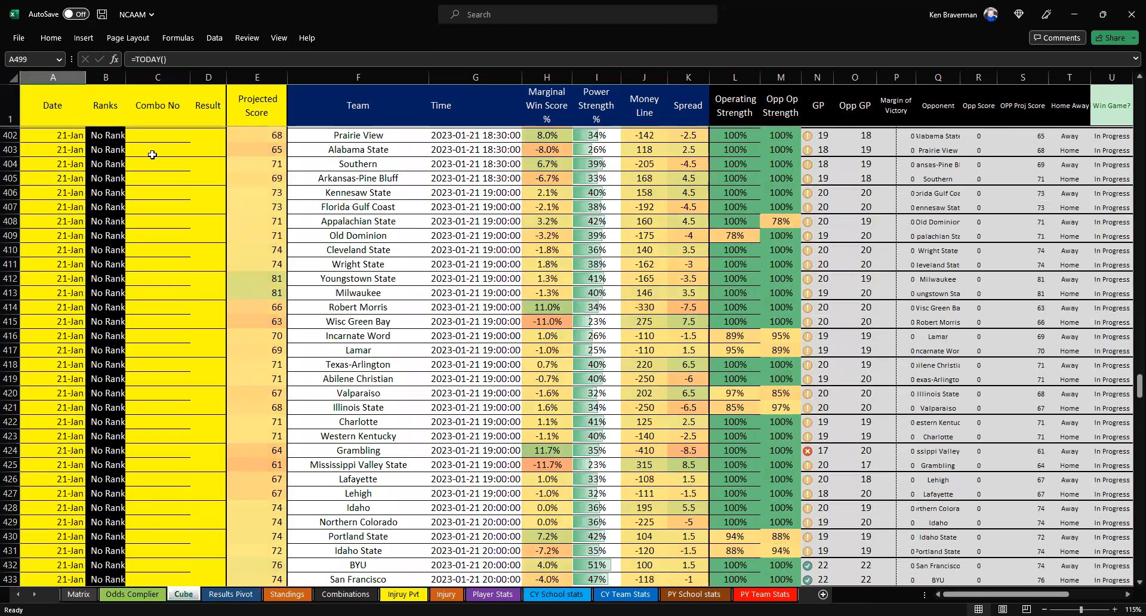
{"action": "left_click_drag", "start_coordinate": [54, 140], "coordinate": [787, 423]}
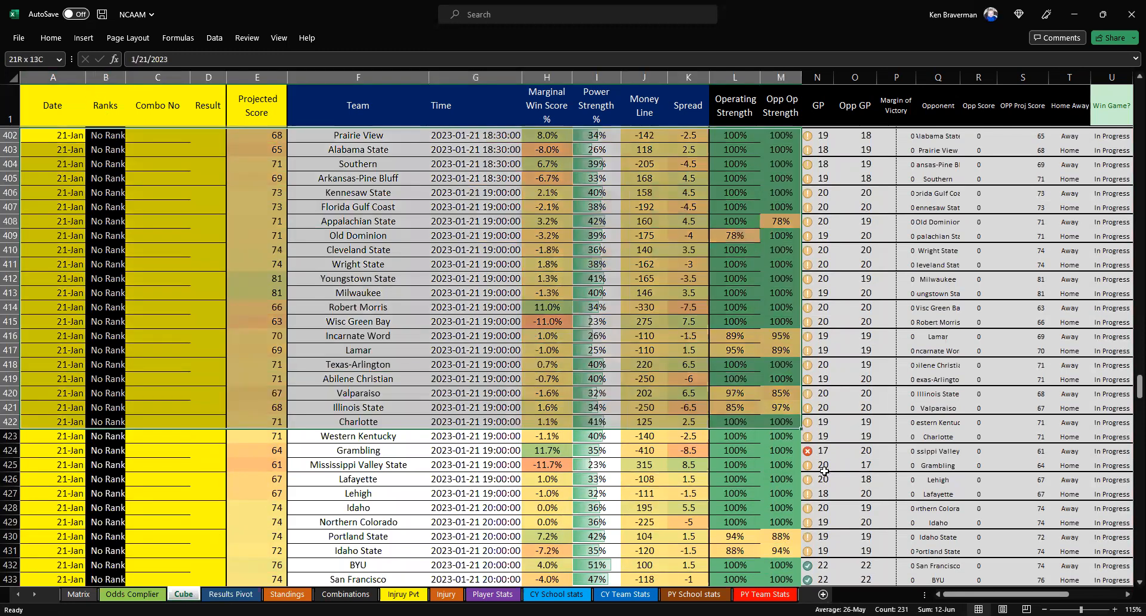
{"action": "left_click_drag", "start_coordinate": [824, 471], "coordinate": [824, 471]}
{"action": "left_click", "coordinate": [44, 57]}
{"action": "key", "text": "BackSpace"}
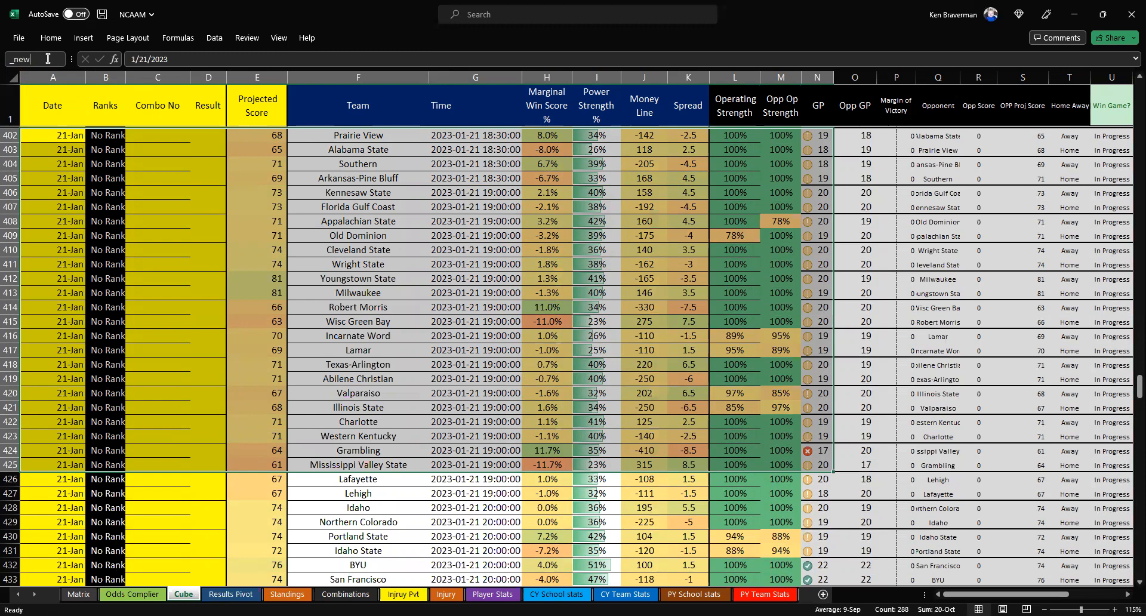
{"action": "type", "text": "_newcrange"}
{"action": "key", "text": "Return"}
{"action": "left_click", "coordinate": [410, 548]}
{"action": "scroll", "coordinate": [121, 177], "scroll_direction": "up", "scroll_amount": 2}
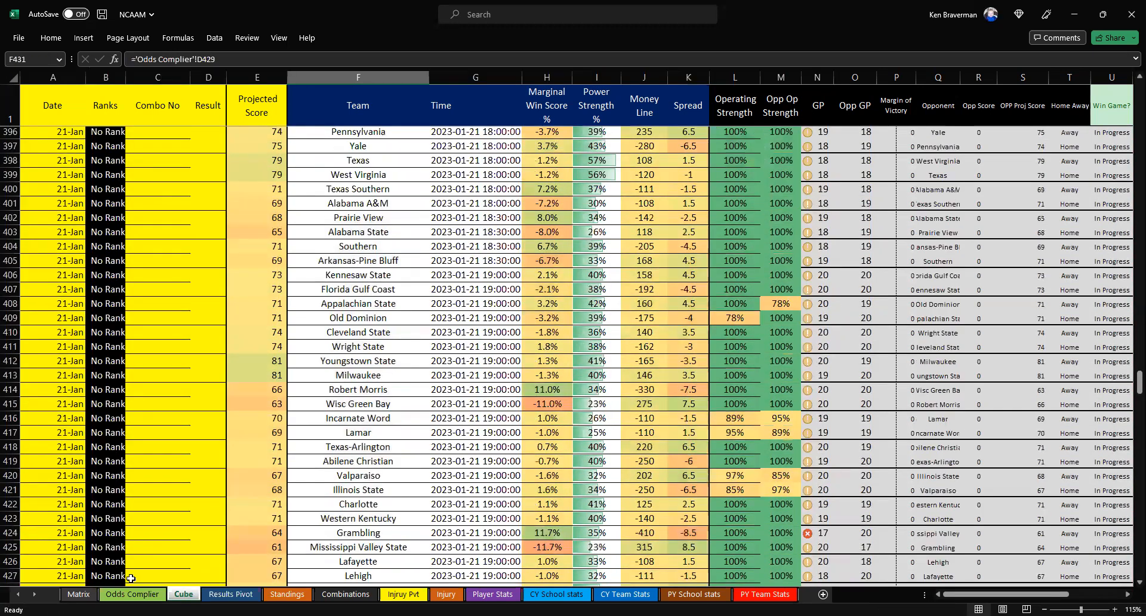
- Set the Toggle Combo No in F3 of the Results Pivot sheet to 2 and refresh the pivot table
{"action": "left_click", "coordinate": [230, 594]}
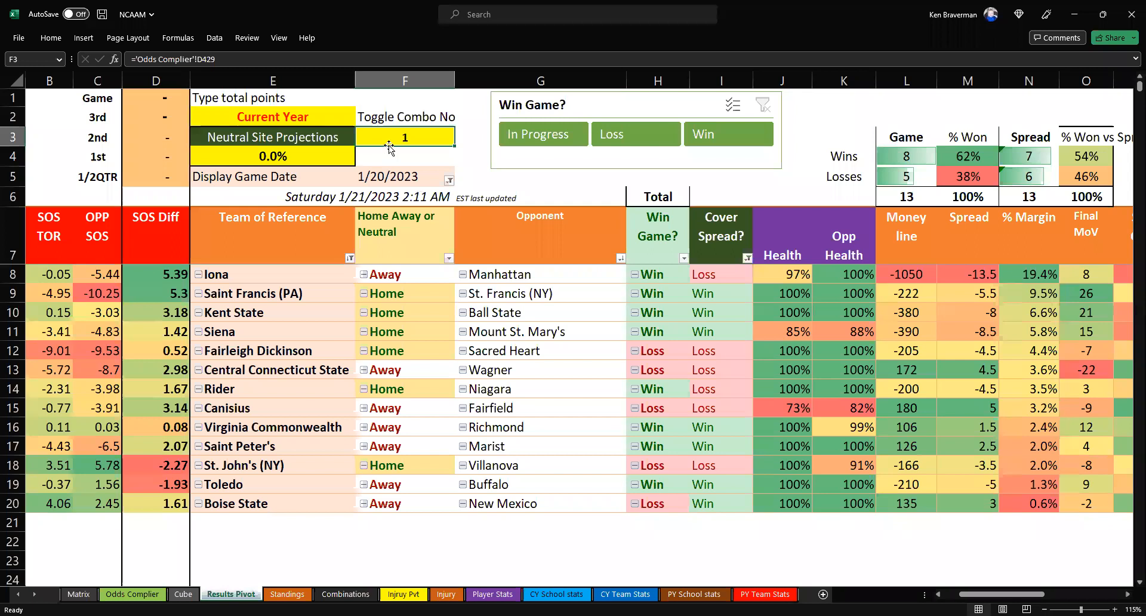
{"action": "type", "text": "2"}
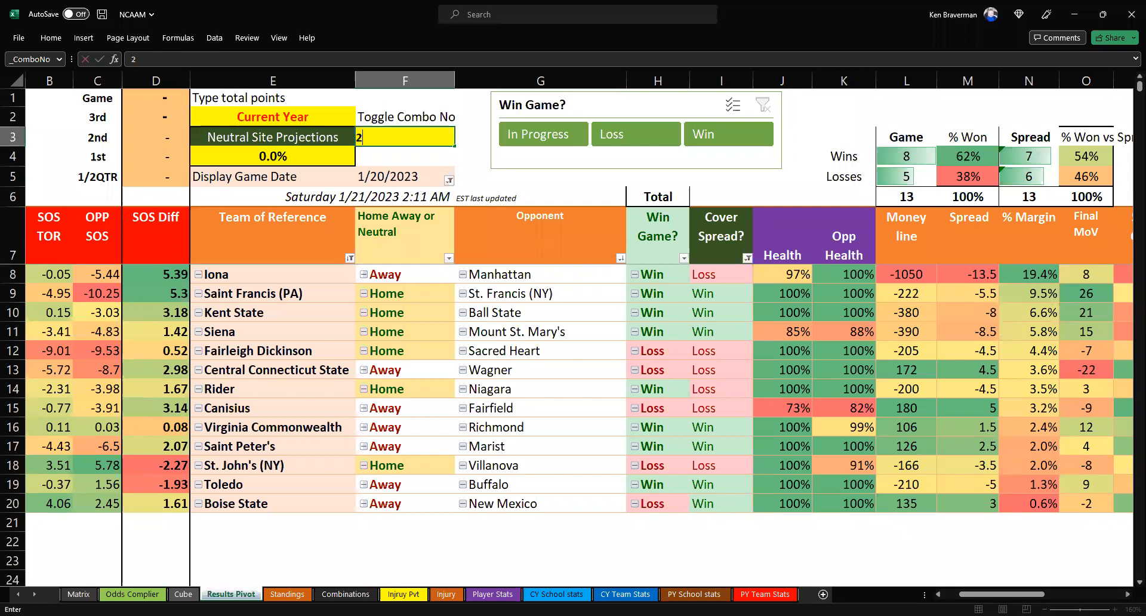
{"action": "key", "text": "Return"}
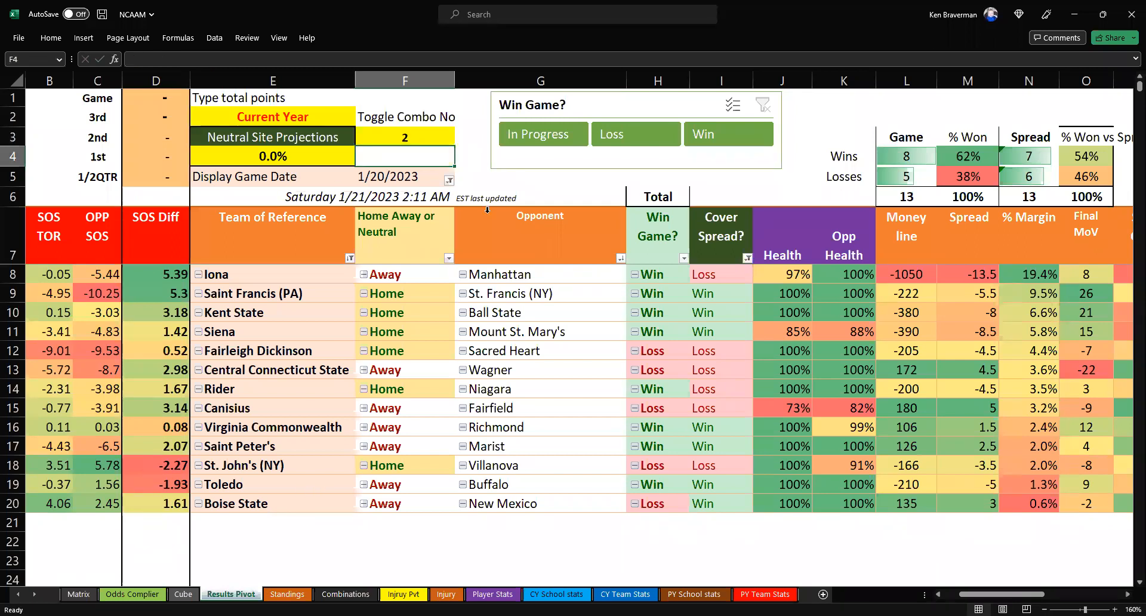
{"action": "left_click", "coordinate": [429, 136]}
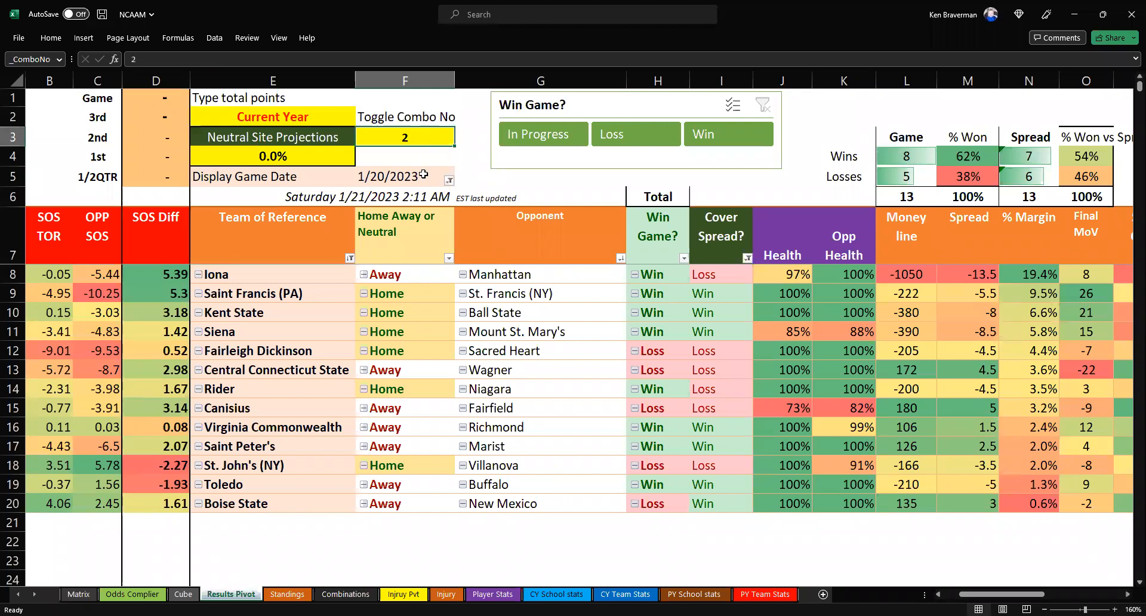
{"action": "right_click", "coordinate": [516, 350]}
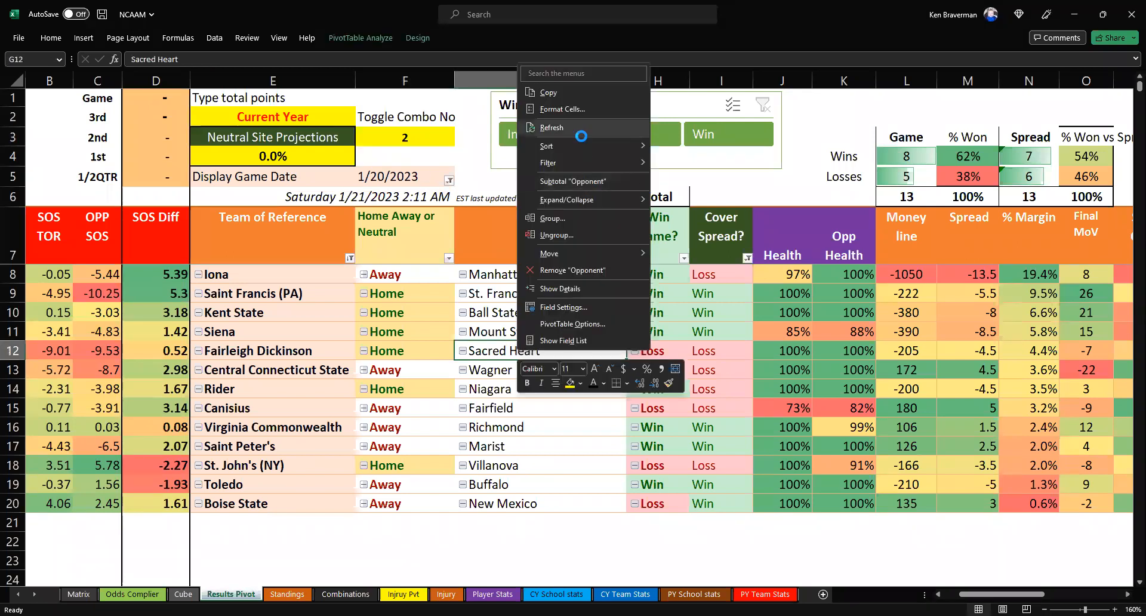
{"action": "left_click", "coordinate": [581, 128]}
{"action": "left_click", "coordinate": [384, 136]}
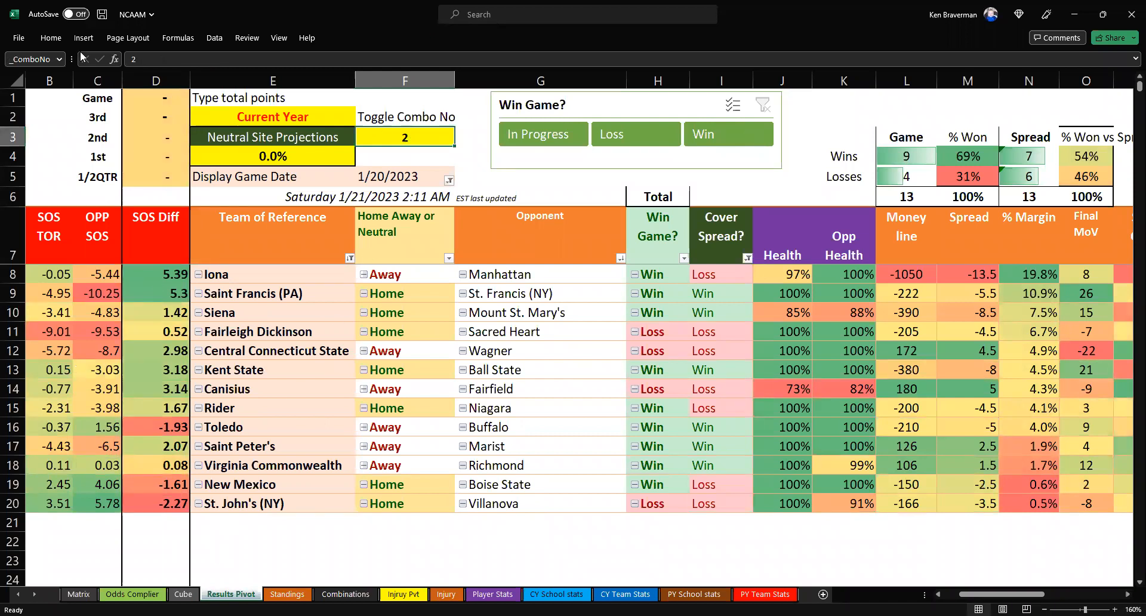
- Go to the named range _newcrange on the Cube sheet and copy its cells
{"action": "left_click", "coordinate": [59, 59]}
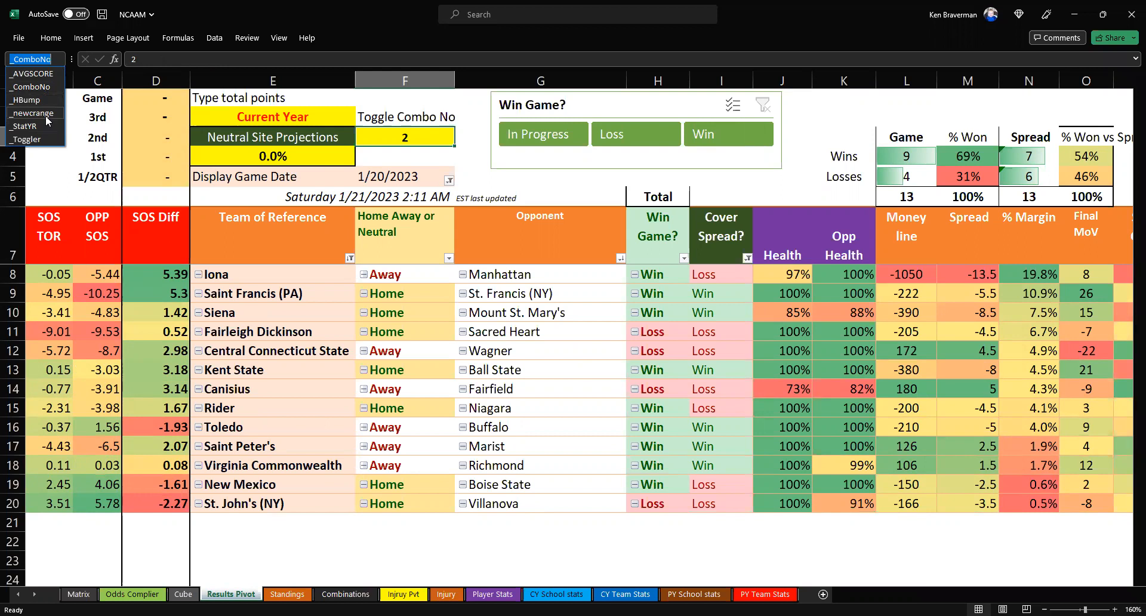
{"action": "key", "text": "Return"}
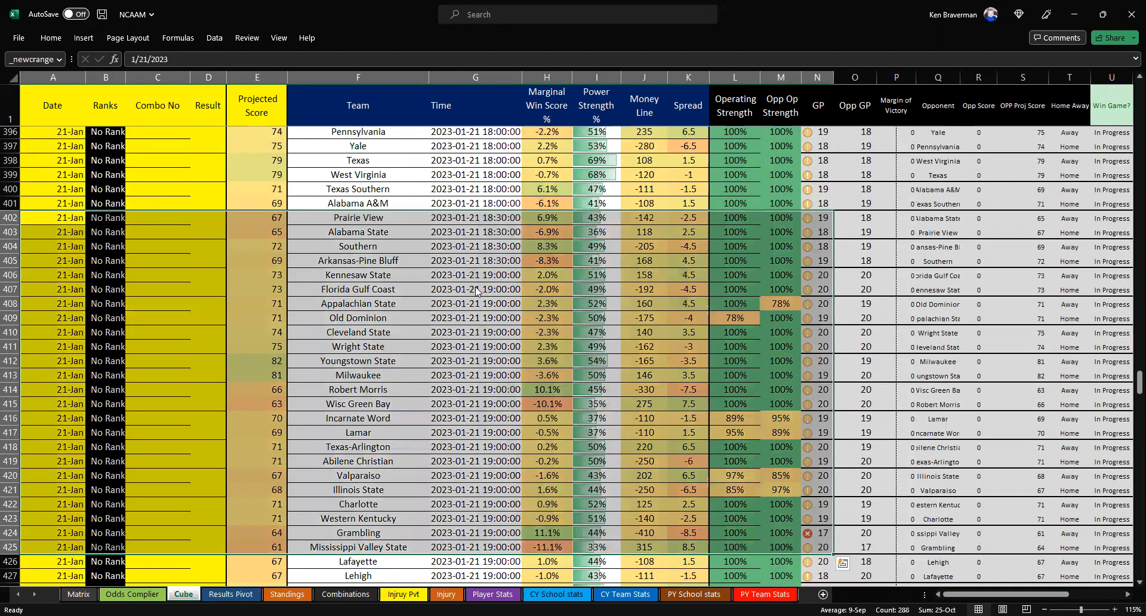
{"action": "key", "text": "ctrl+c"}
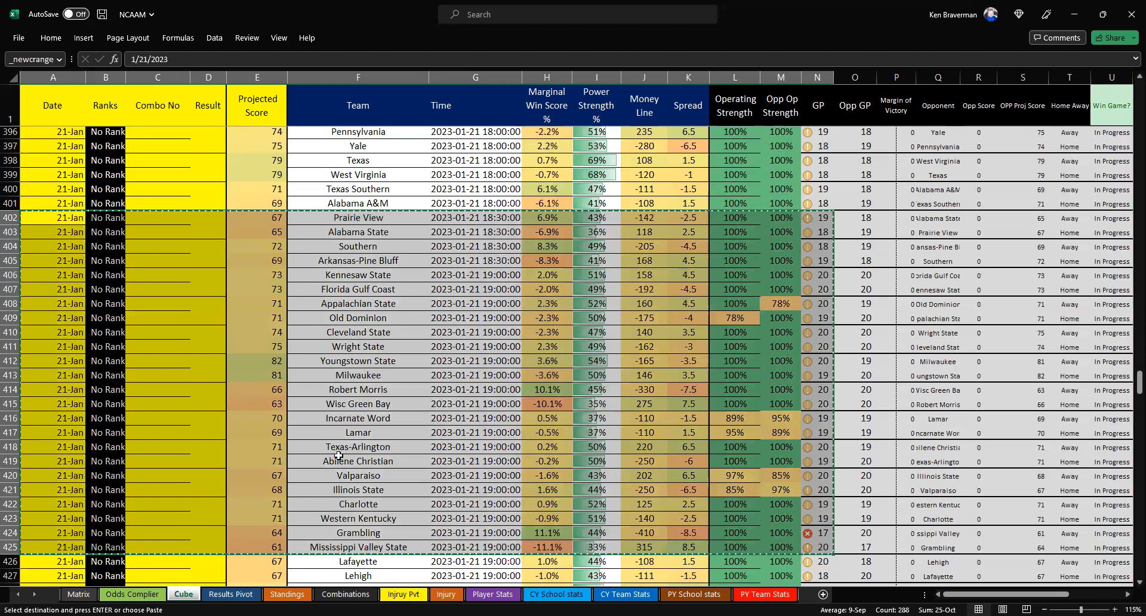
- Paste the copied _newcrange cells as values starting at A499 in the Date column of the Cube sheet
{"action": "left_click", "coordinate": [65, 475]}
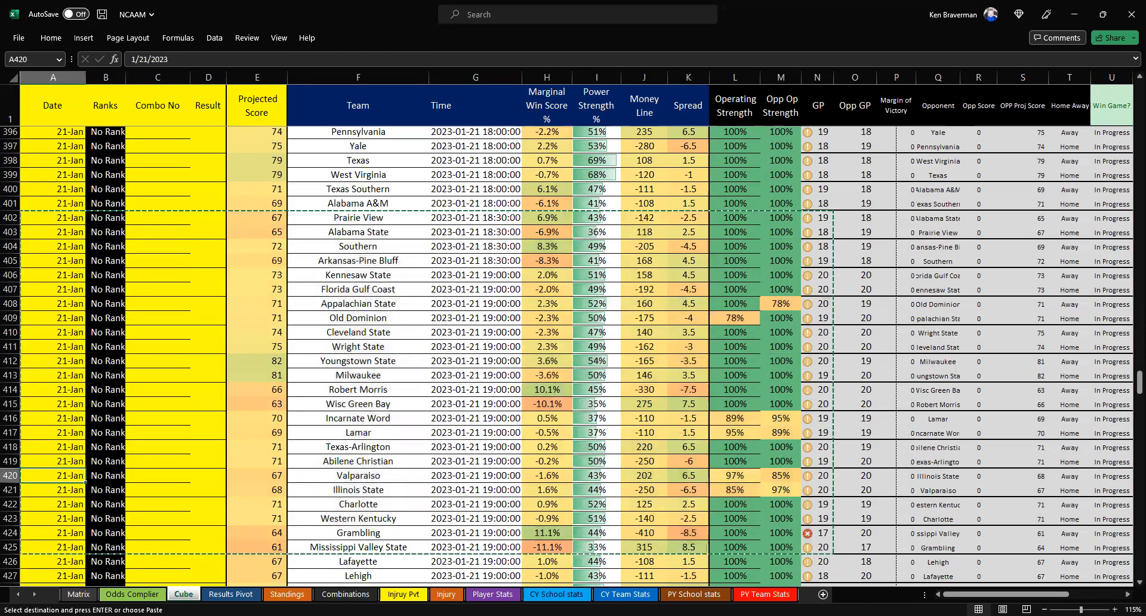
{"action": "key", "text": "ctrl+Down"}
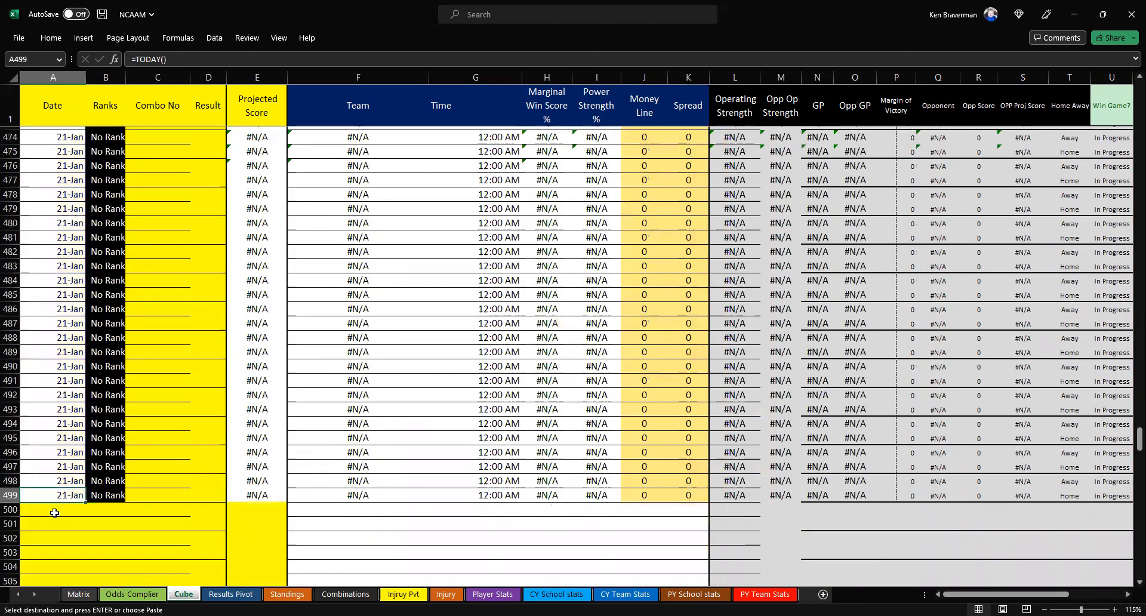
{"action": "key", "text": "shift+F10"}
{"action": "left_click", "coordinate": [100, 242]}
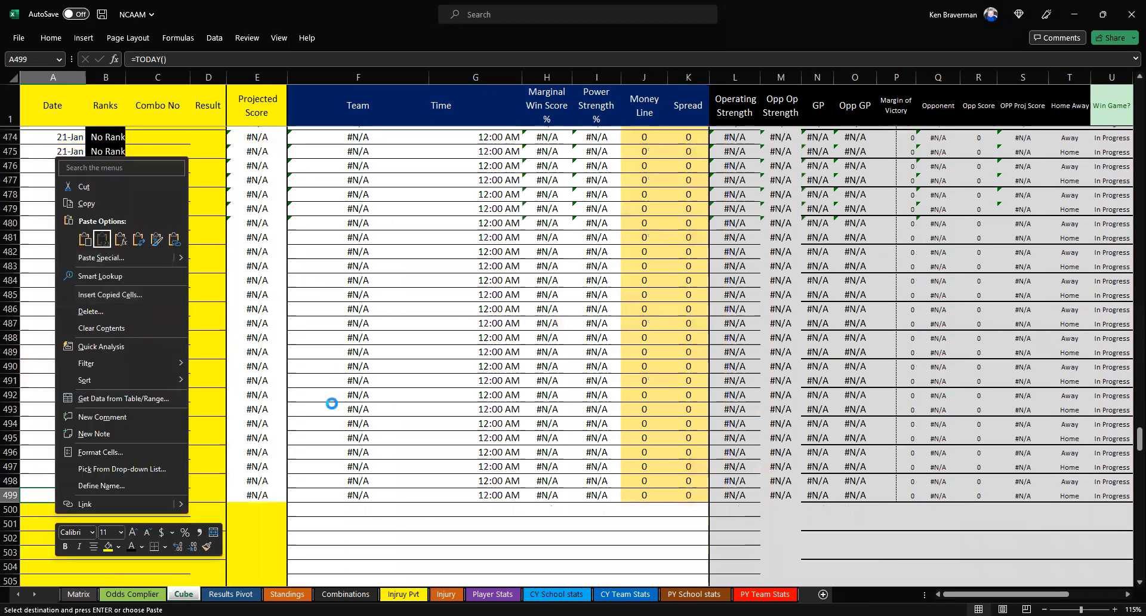
{"action": "scroll", "coordinate": [326, 413], "scroll_direction": "down", "scroll_amount": 2}
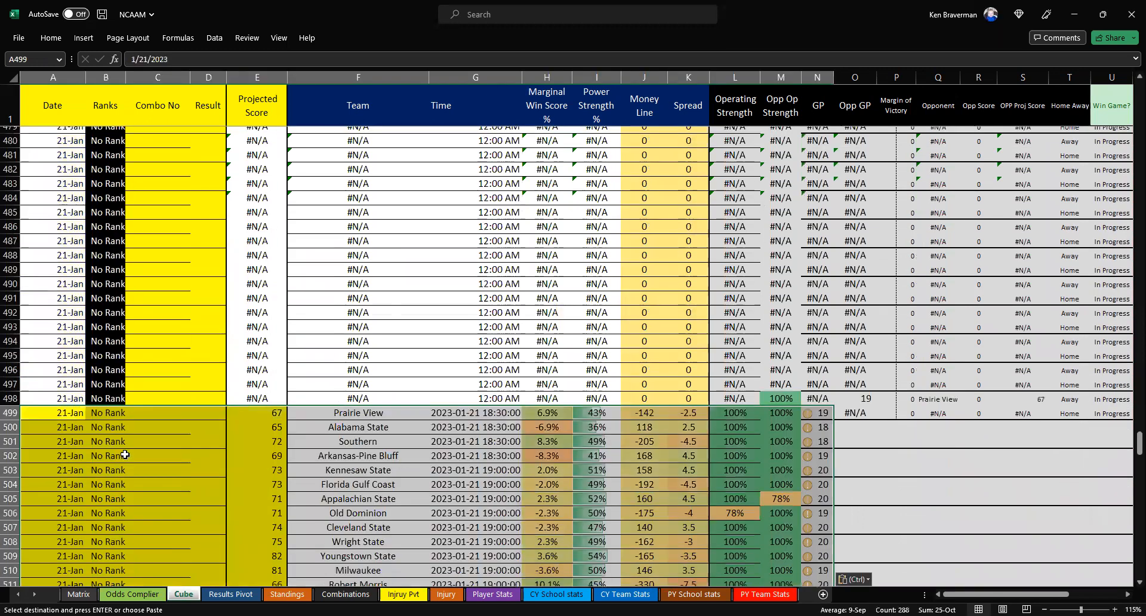
- Undo the values paste at A499 and return to the first game rows of the Cube sheet
{"action": "key", "text": "ctrl+z"}
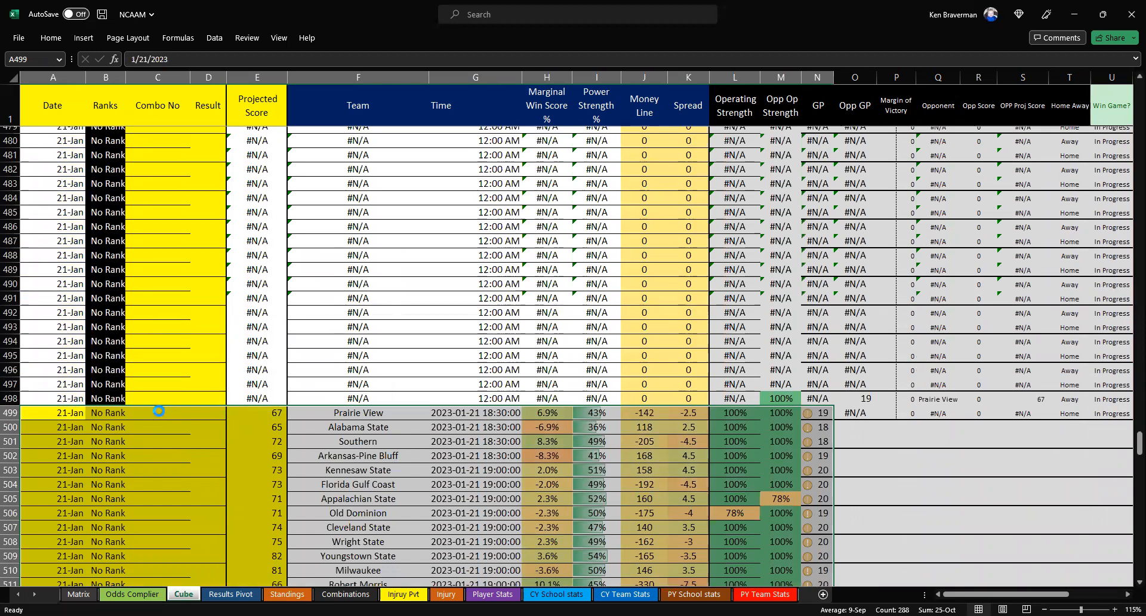
{"action": "scroll", "coordinate": [293, 381], "scroll_direction": "up", "scroll_amount": 2}
{"action": "left_click", "coordinate": [259, 370]}
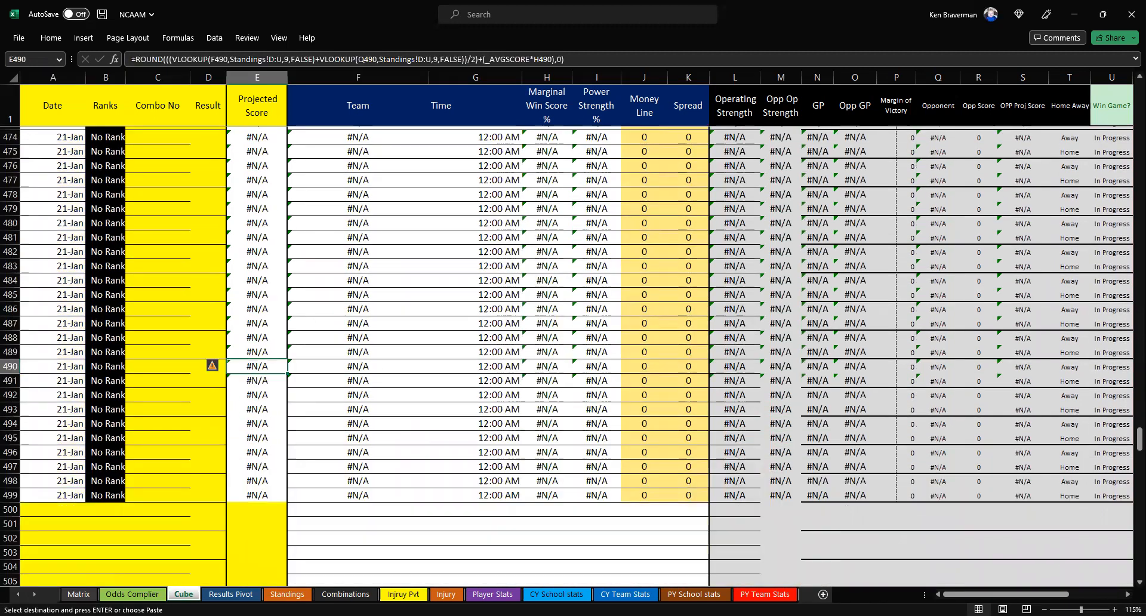
{"action": "key", "text": "ctrl+Up"}
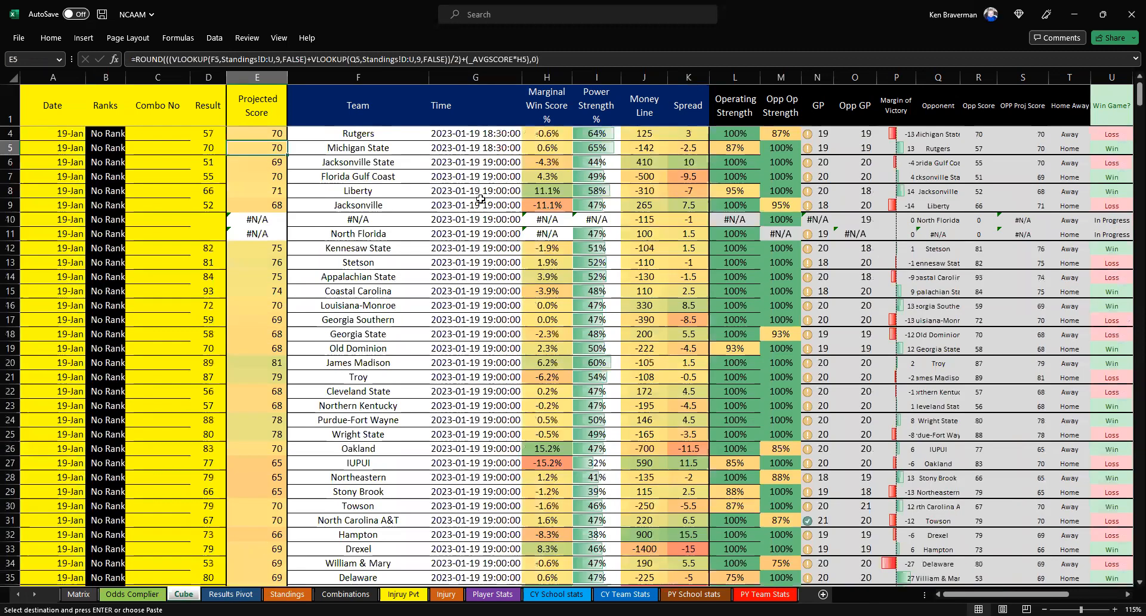
- Set the Toggle Combo No in F3 of the Results Pivot sheet to 3 and refresh the pivot table
{"action": "left_click", "coordinate": [234, 594]}
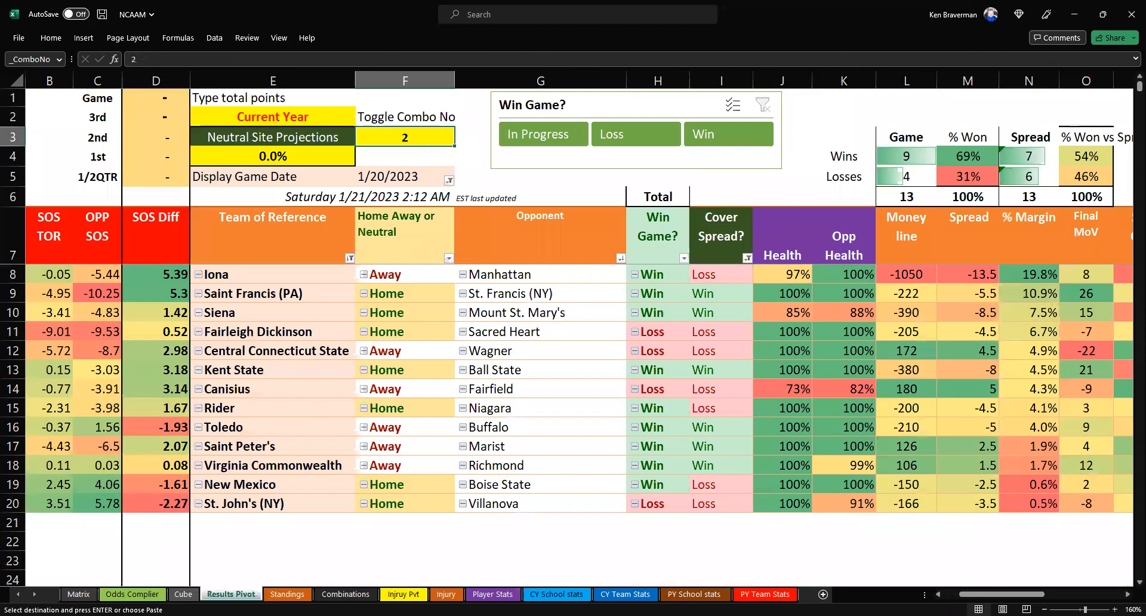
{"action": "type", "text": "3"}
{"action": "key", "text": "Return"}
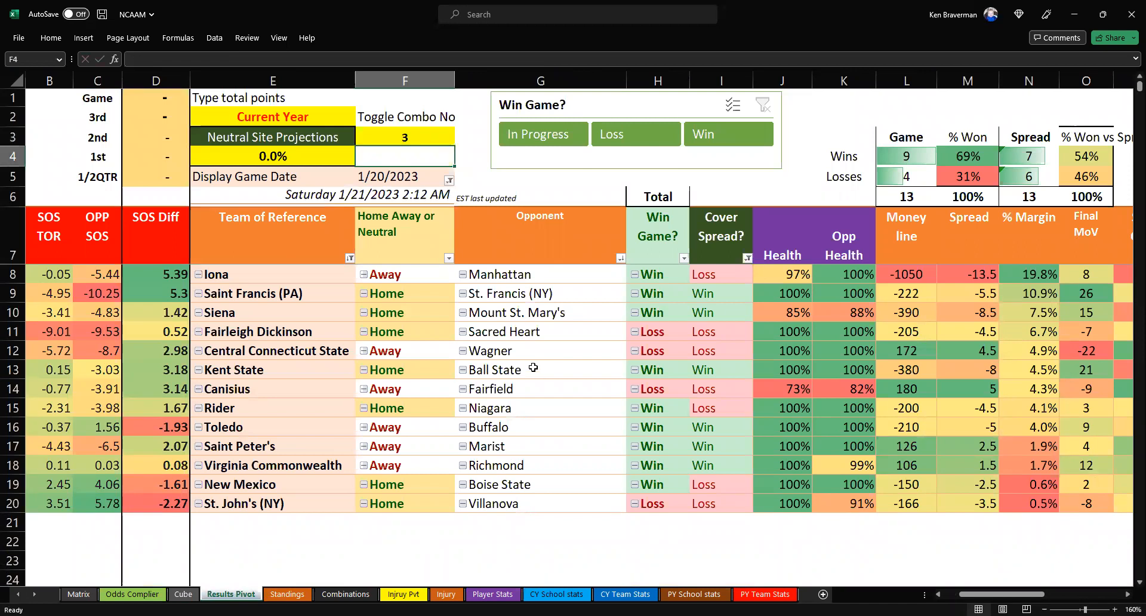
{"action": "left_click", "coordinate": [531, 369]}
{"action": "right_click", "coordinate": [532, 369]}
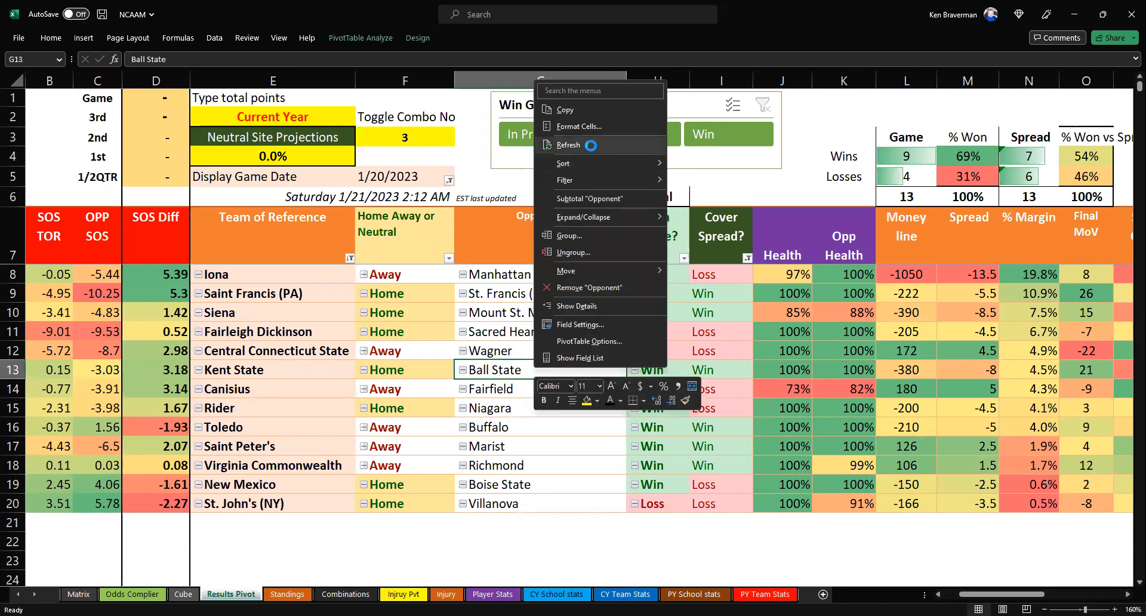
{"action": "left_click", "coordinate": [591, 145]}
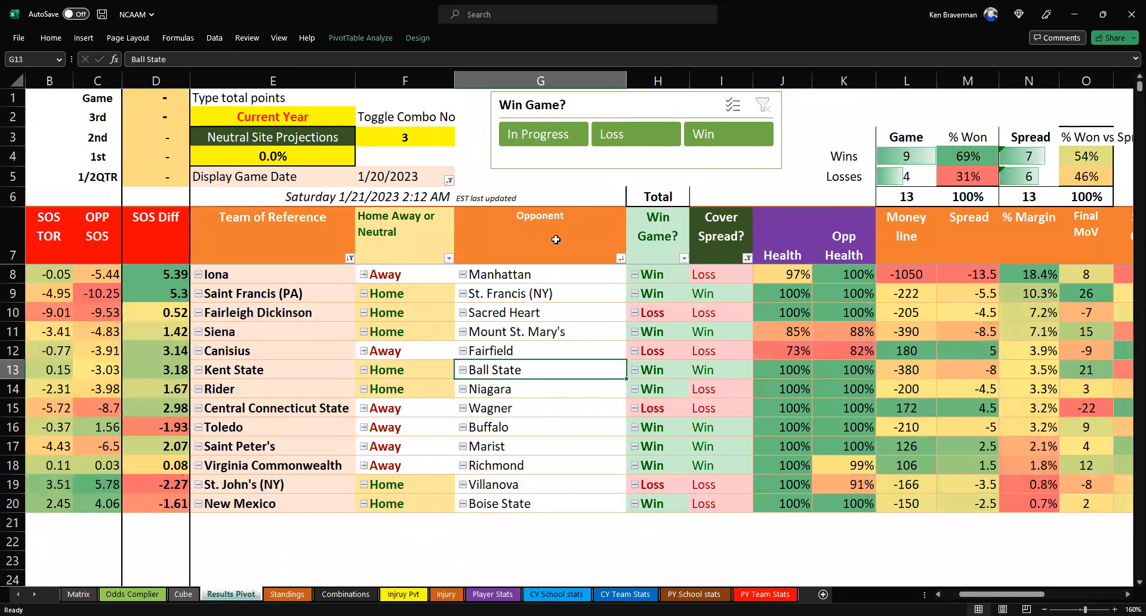
- Set the Toggle Combo No in F3 of the Results Pivot sheet to 999 and refresh the pivot table
{"action": "left_click", "coordinate": [416, 137]}
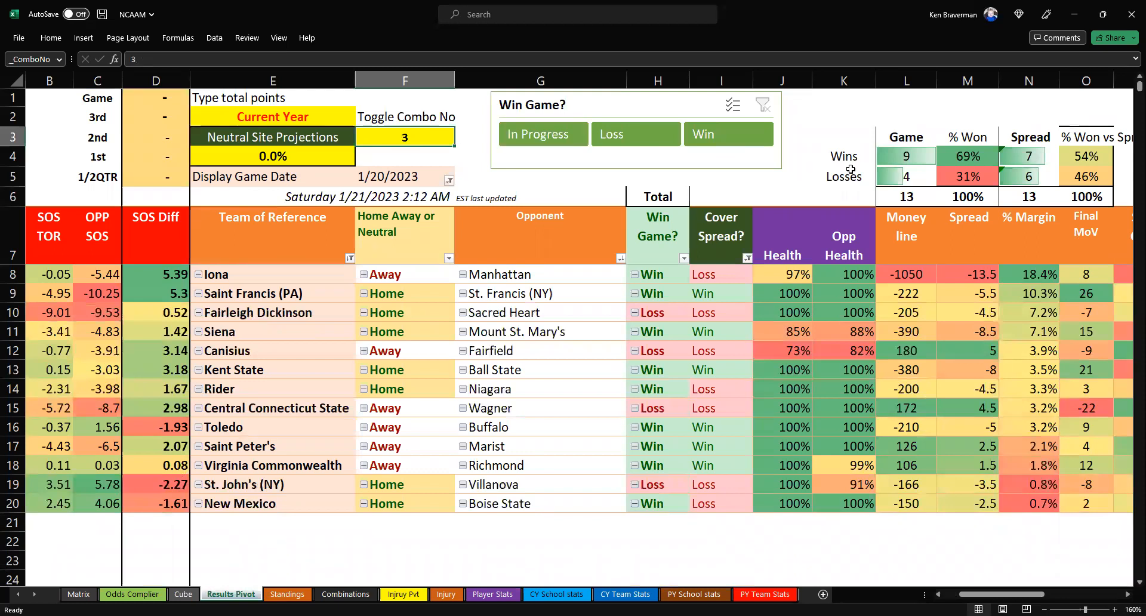
{"action": "type", "text": "999"}
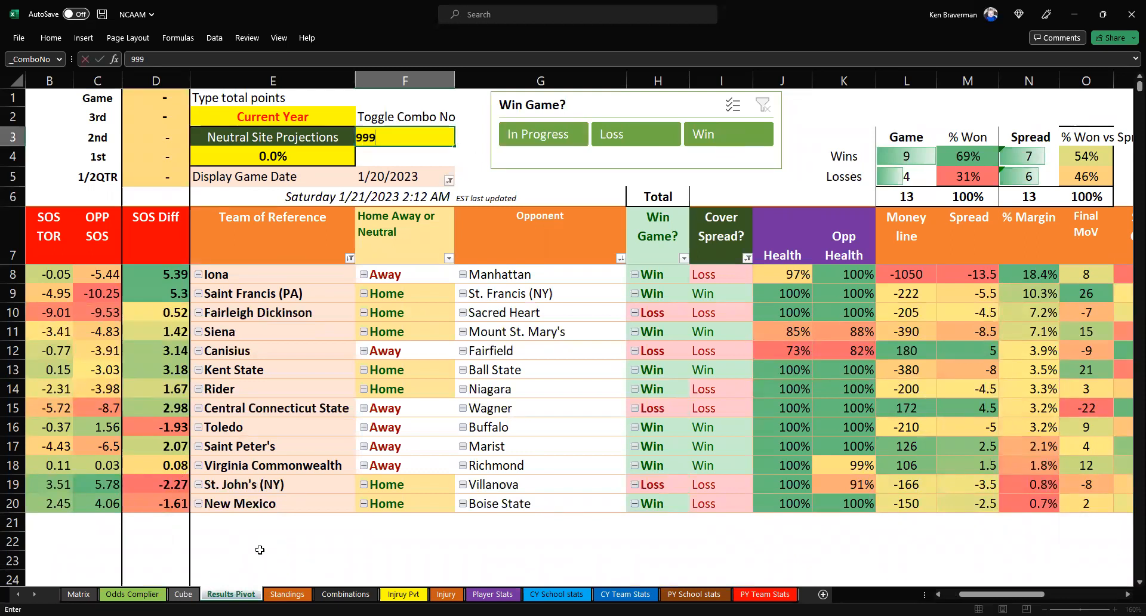
{"action": "key", "text": "Return"}
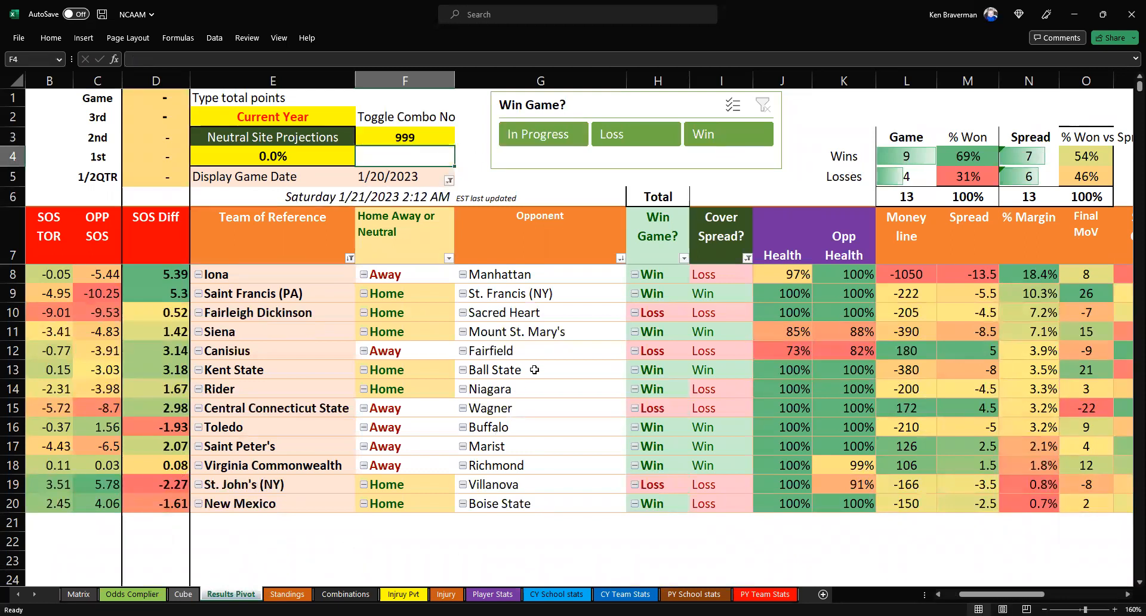
{"action": "right_click", "coordinate": [540, 369]}
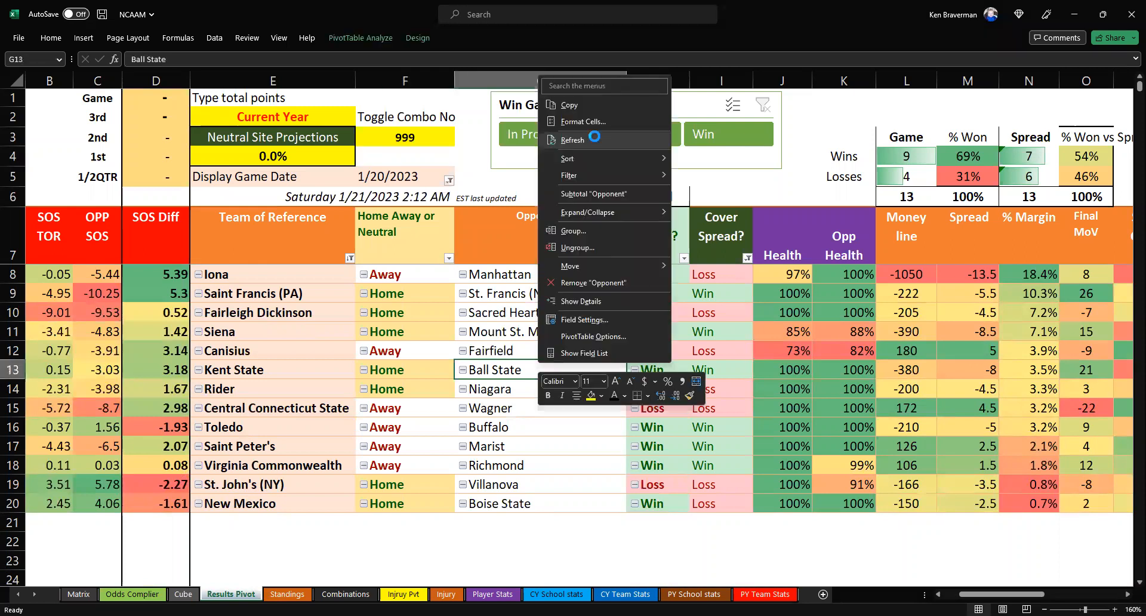
{"action": "left_click", "coordinate": [595, 137]}
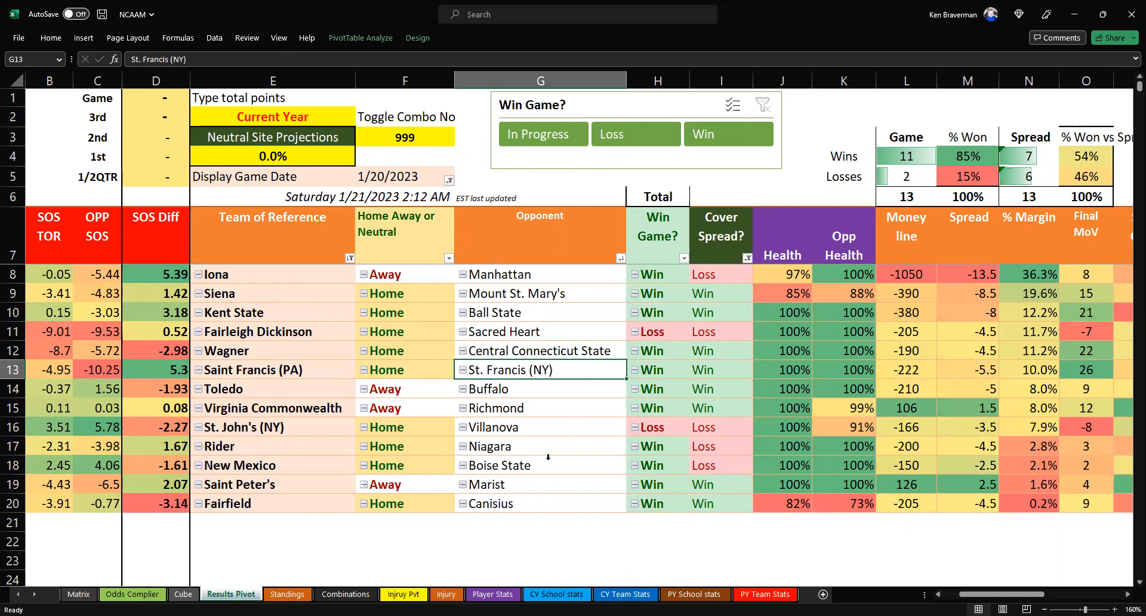
- Examine the weight headings and the rows for combinations 7 and 12 on the Combinations sheet
{"action": "left_click", "coordinate": [345, 594]}
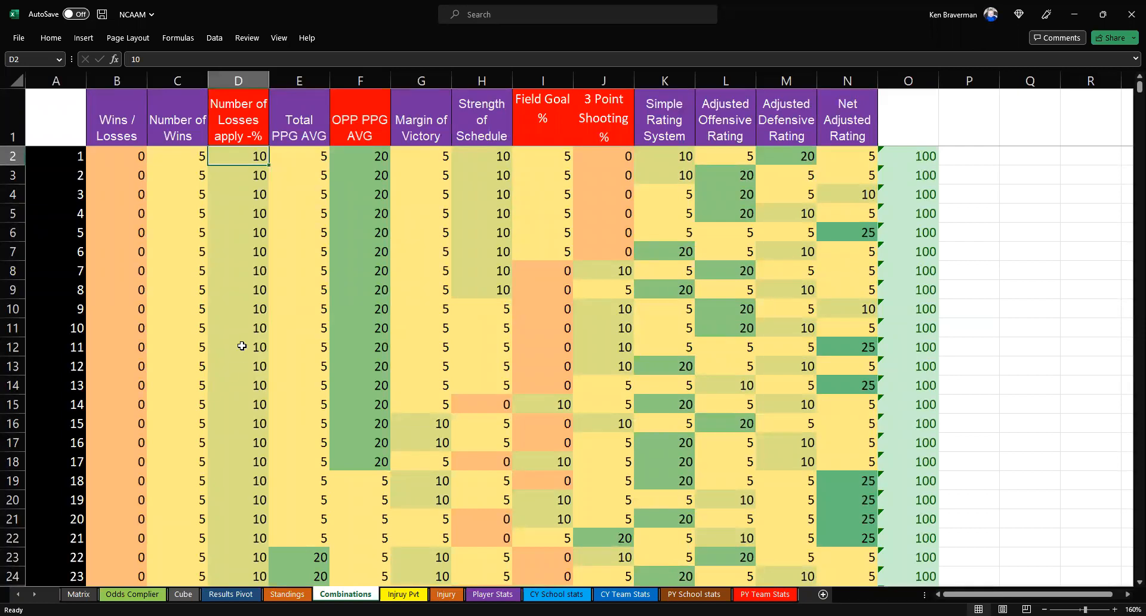
{"action": "left_click", "coordinate": [242, 278]}
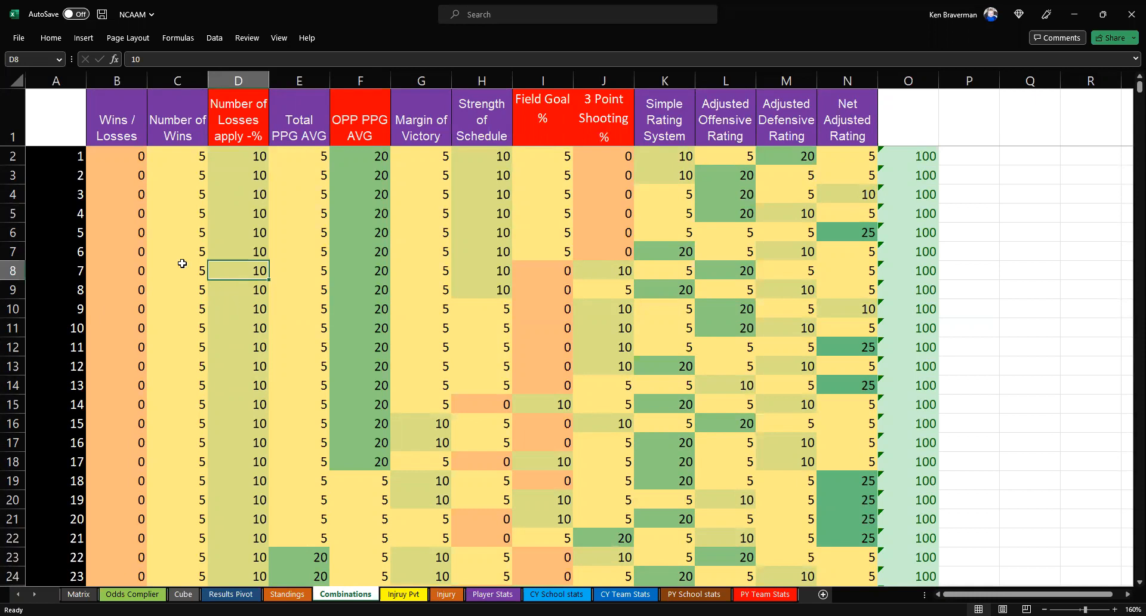
{"action": "left_click_drag", "start_coordinate": [182, 263], "coordinate": [819, 274]}
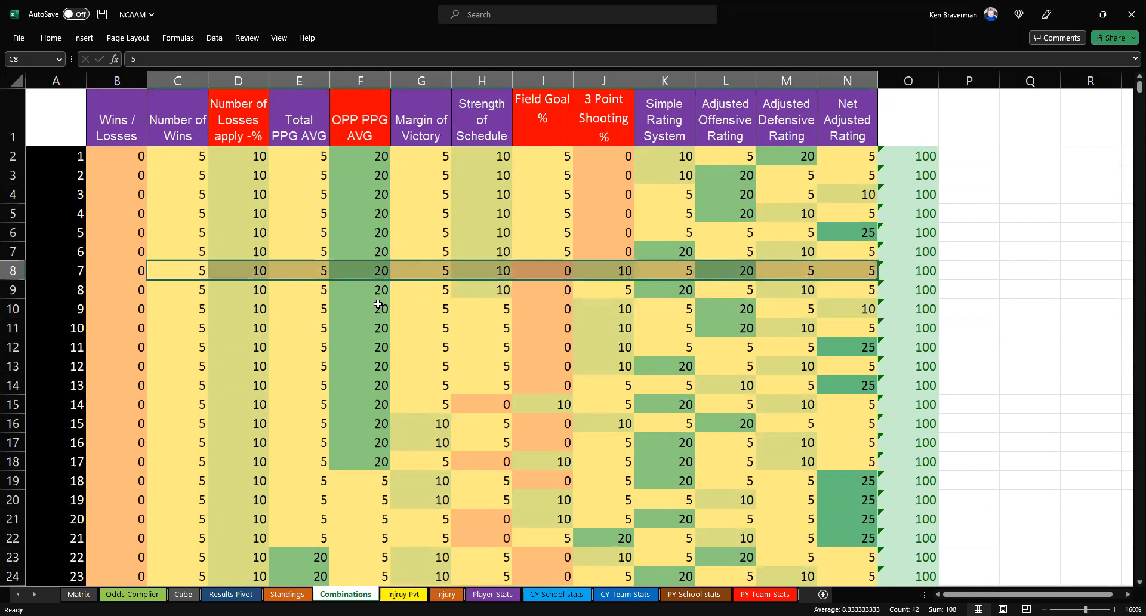
{"action": "left_click_drag", "start_coordinate": [198, 366], "coordinate": [847, 366]}
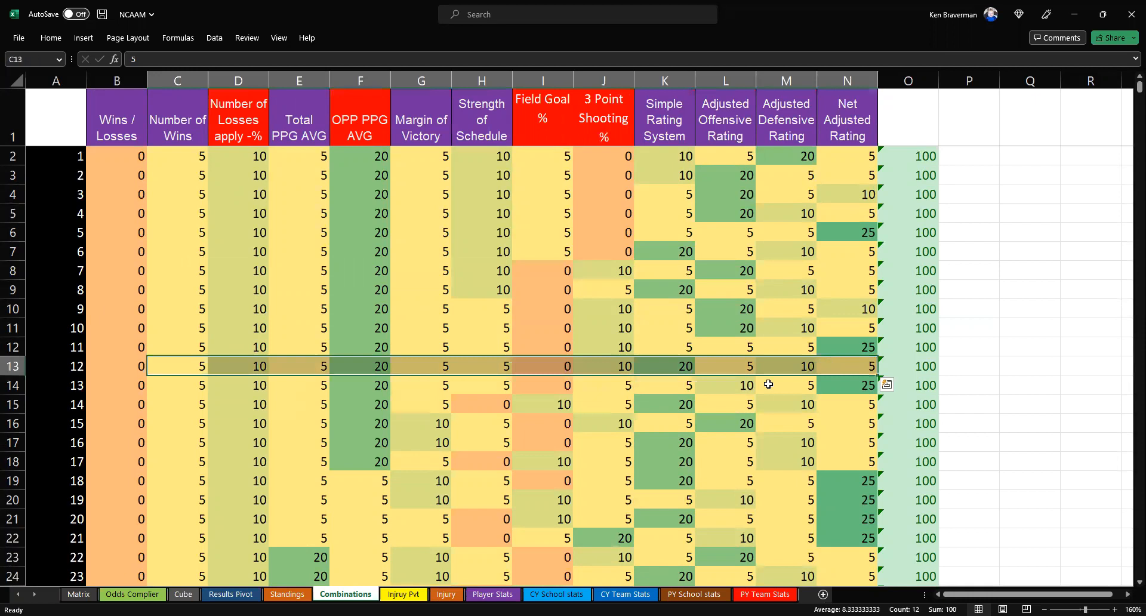
{"action": "scroll", "coordinate": [342, 453], "scroll_direction": "down", "scroll_amount": 1}
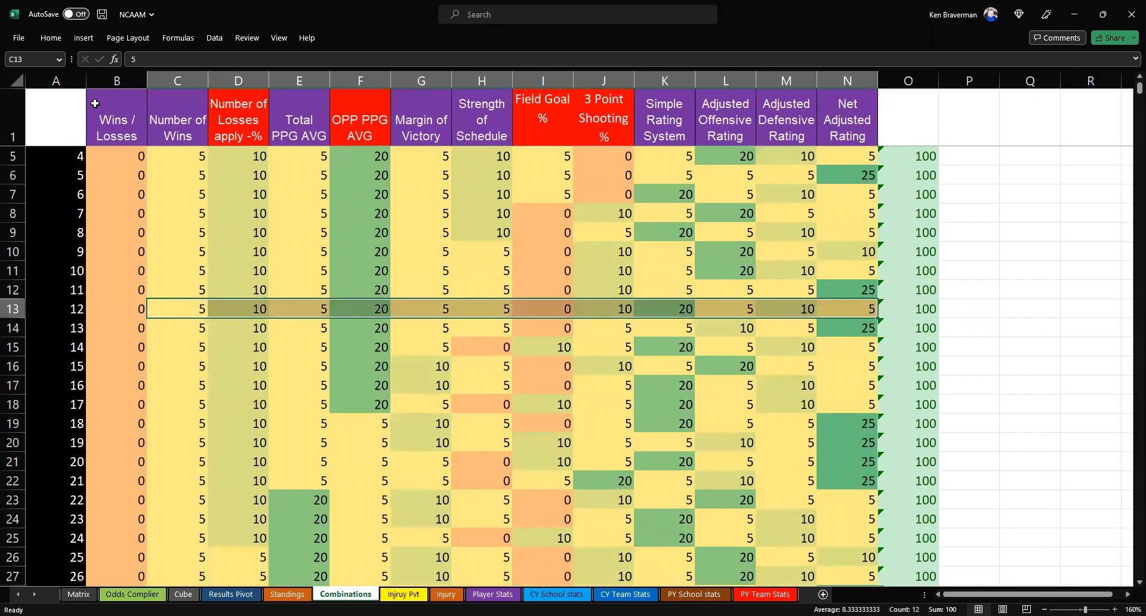
{"action": "left_click_drag", "start_coordinate": [117, 107], "coordinate": [835, 127]}
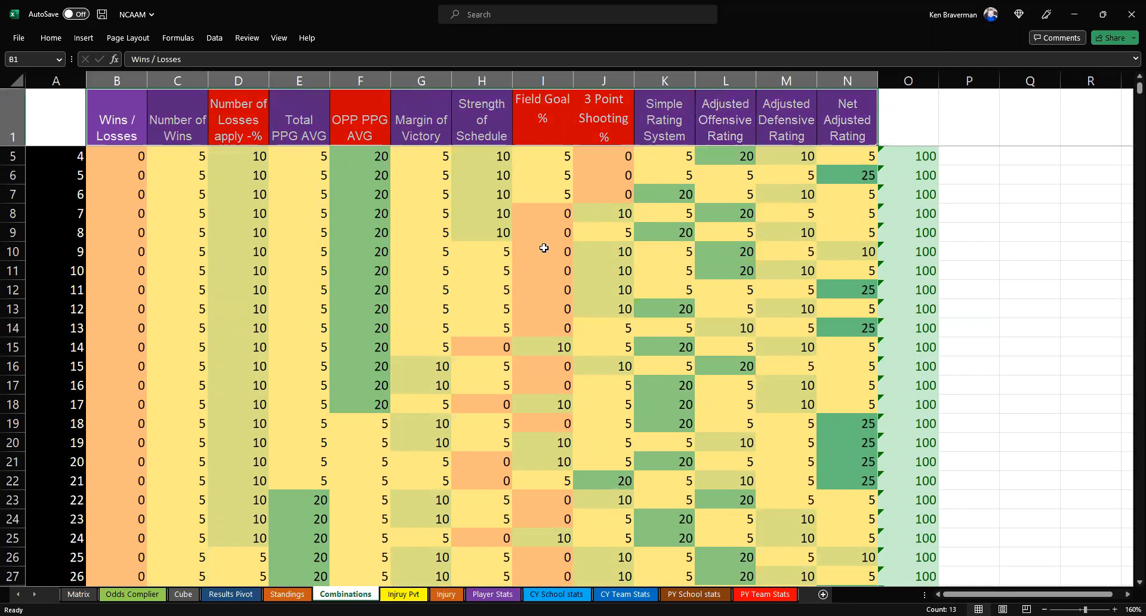
{"action": "scroll", "coordinate": [373, 257], "scroll_direction": "up", "scroll_amount": 1}
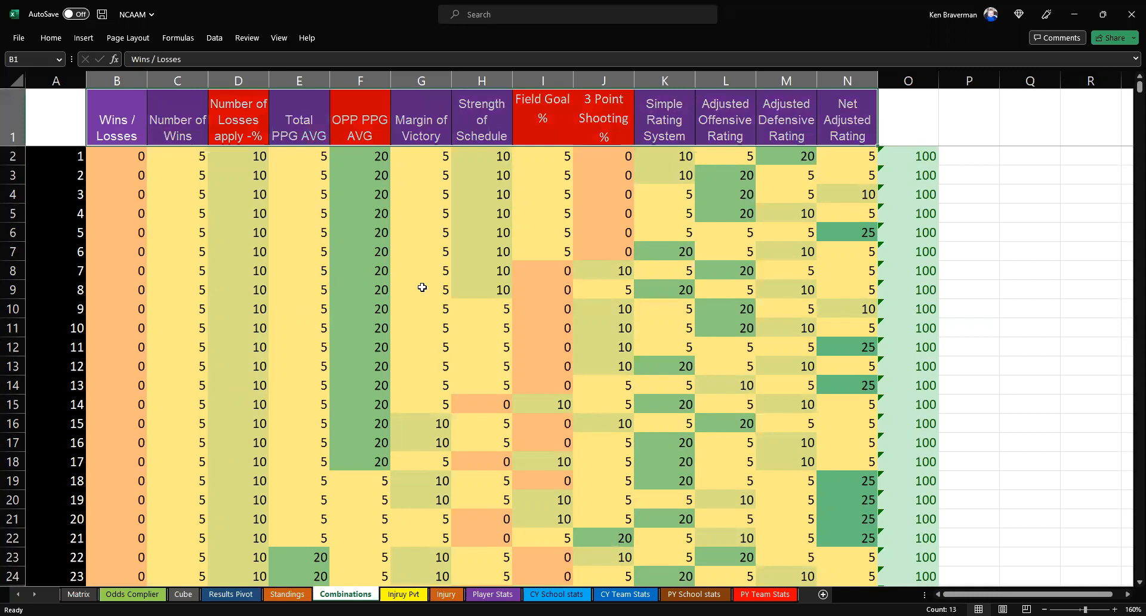
{"action": "scroll", "coordinate": [397, 299], "scroll_direction": "down", "scroll_amount": 1}
{"action": "scroll", "coordinate": [358, 343], "scroll_direction": "up", "scroll_amount": 1}
{"action": "left_click", "coordinate": [344, 311]}
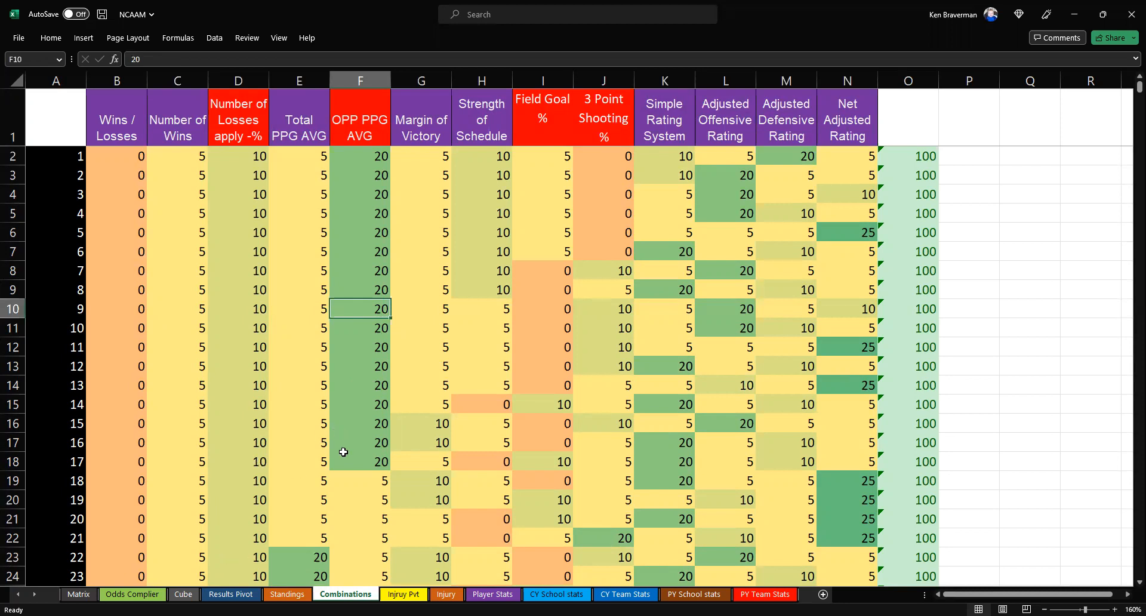
- Review the Win Game? column on the Results Pivot sheet, set the Toggle Combo No in F3 to 369 and refresh the pivot table
{"action": "left_click", "coordinate": [242, 594]}
{"action": "left_click_drag", "start_coordinate": [656, 274], "coordinate": [656, 484]}
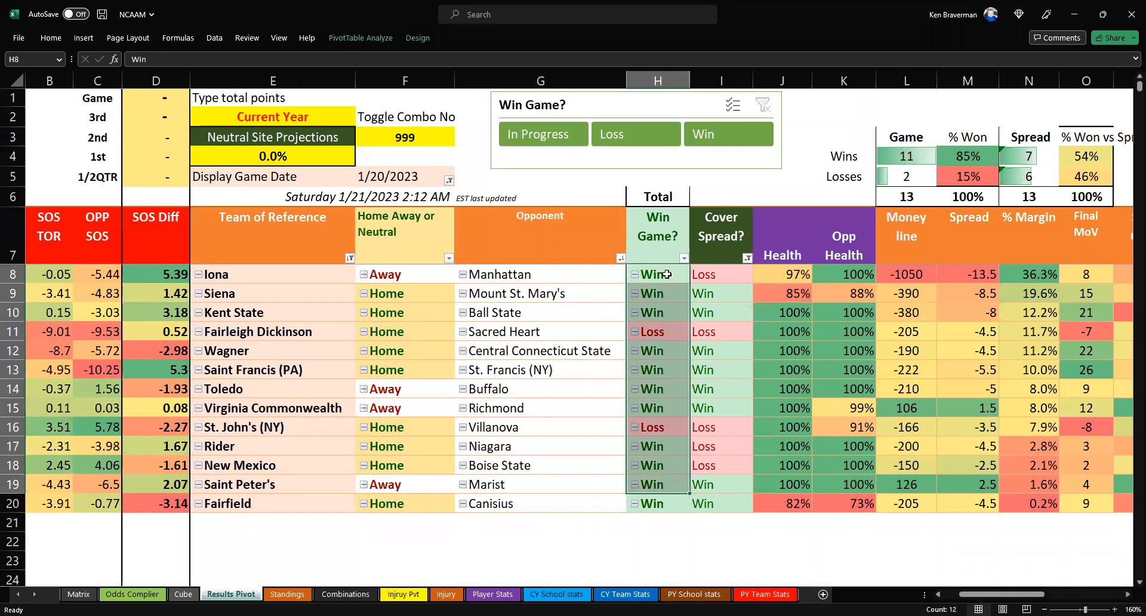
{"action": "left_click", "coordinate": [423, 132]}
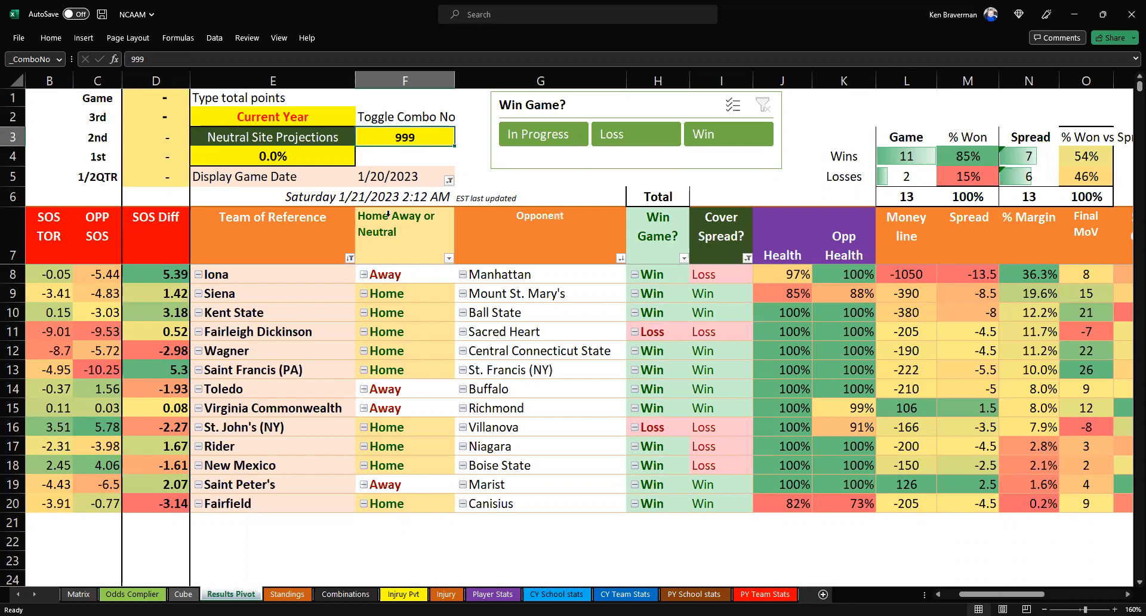
{"action": "type", "text": "369"}
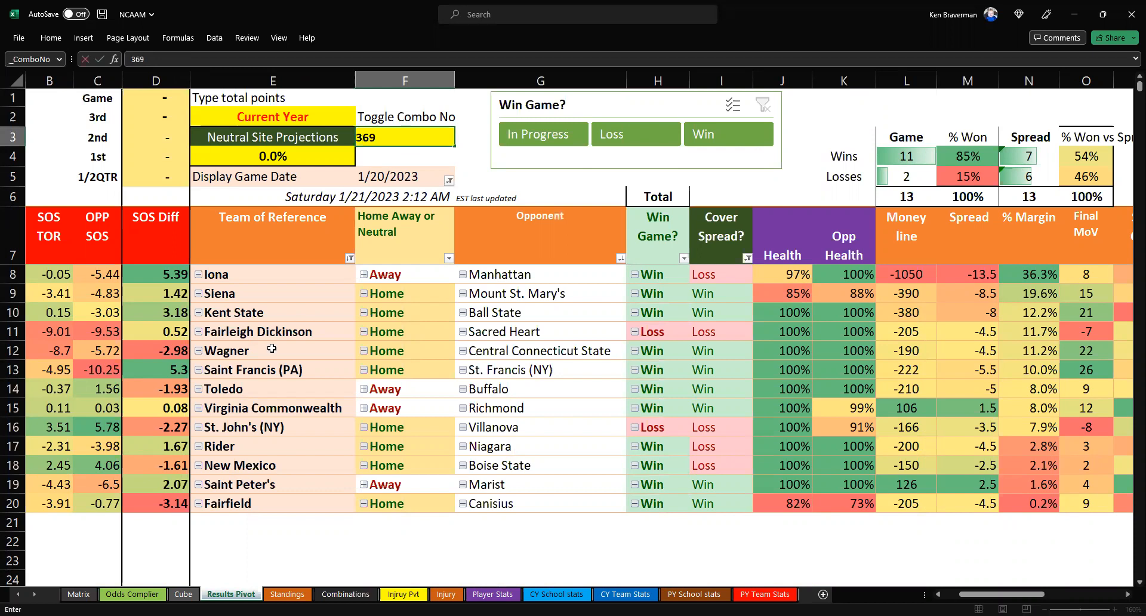
{"action": "key", "text": "Return"}
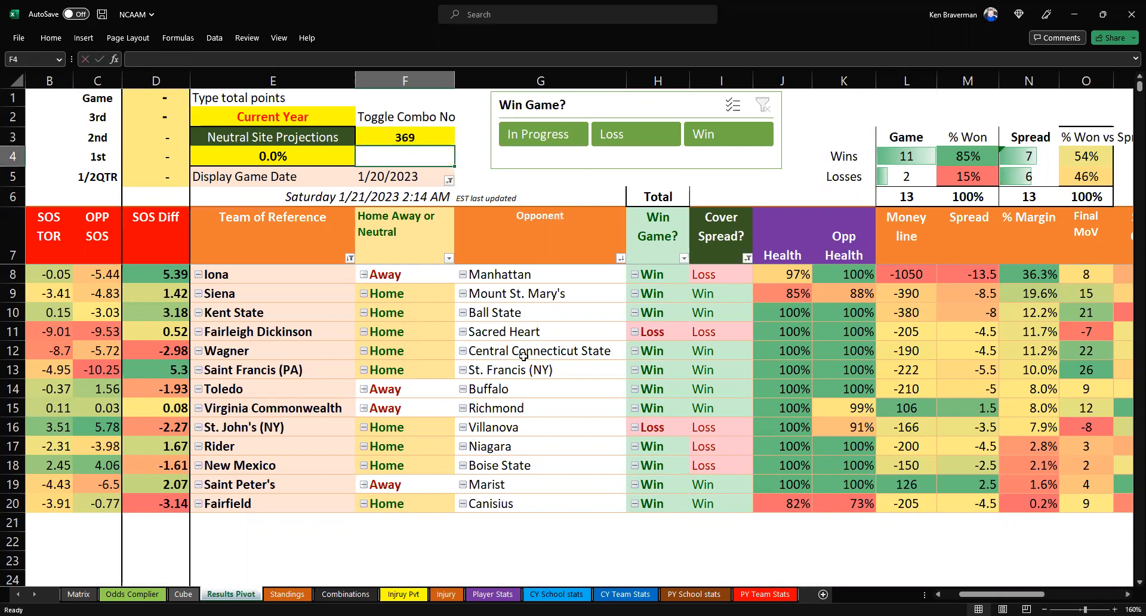
{"action": "right_click", "coordinate": [523, 356]}
{"action": "left_click", "coordinate": [599, 181]}
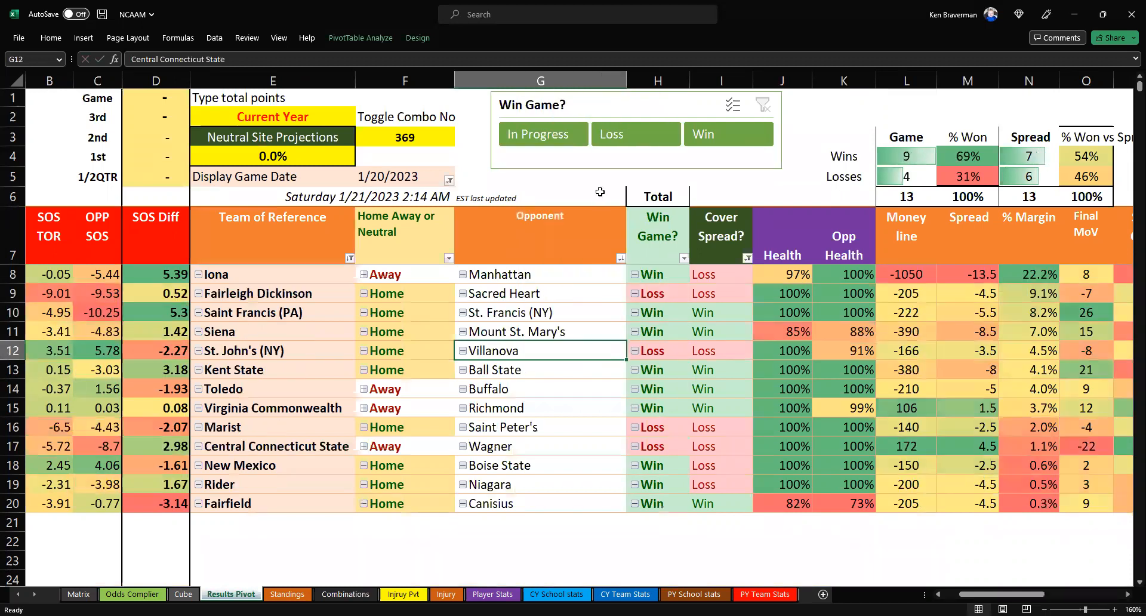
- Set the Toggle Combo No in F3 of the Results Pivot sheet to 400 and refresh the pivot table
{"action": "left_click", "coordinate": [411, 146]}
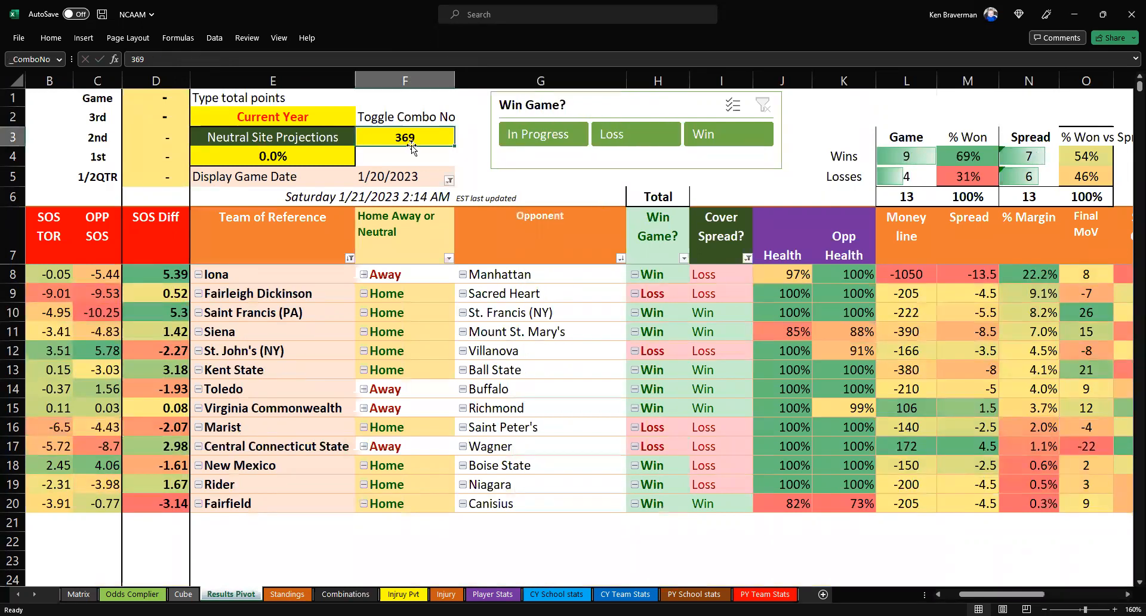
{"action": "type", "text": "400"}
{"action": "left_click", "coordinate": [524, 309]}
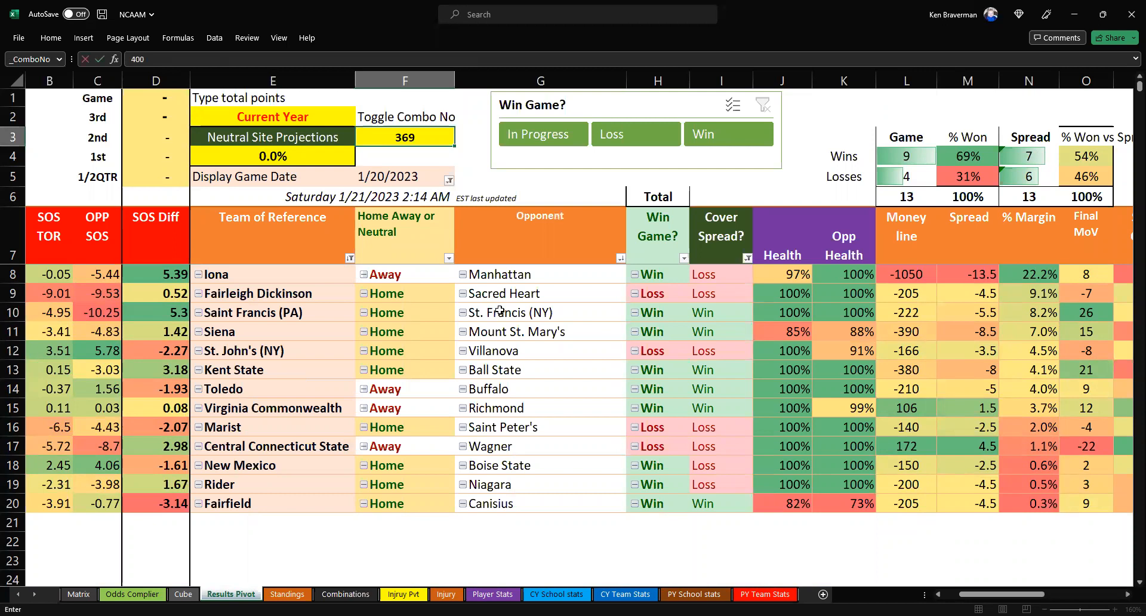
{"action": "right_click", "coordinate": [524, 306]}
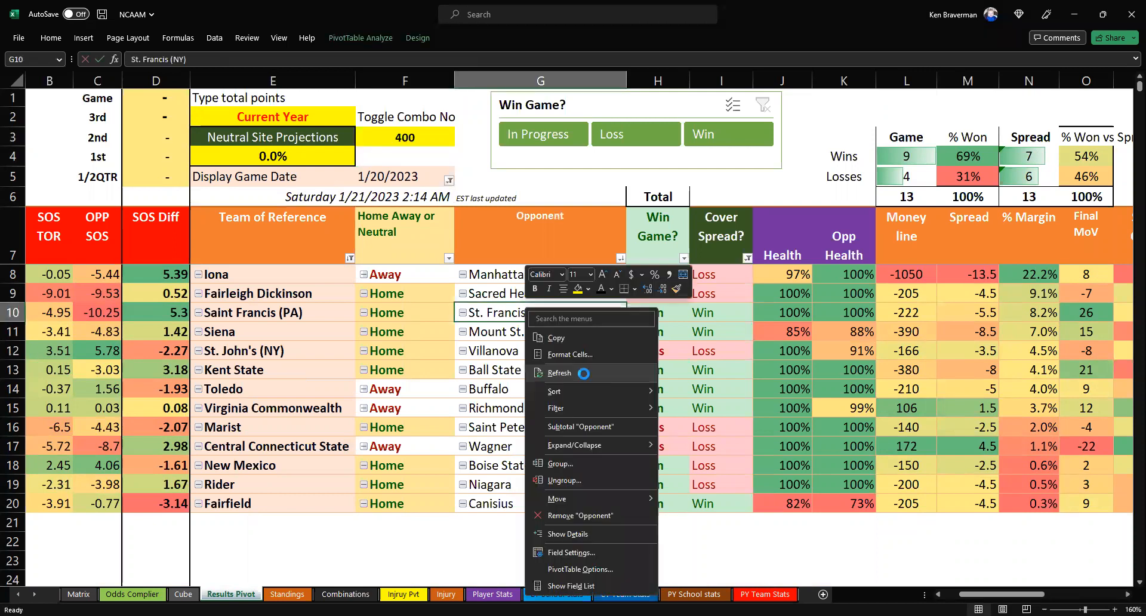
{"action": "left_click", "coordinate": [581, 372]}
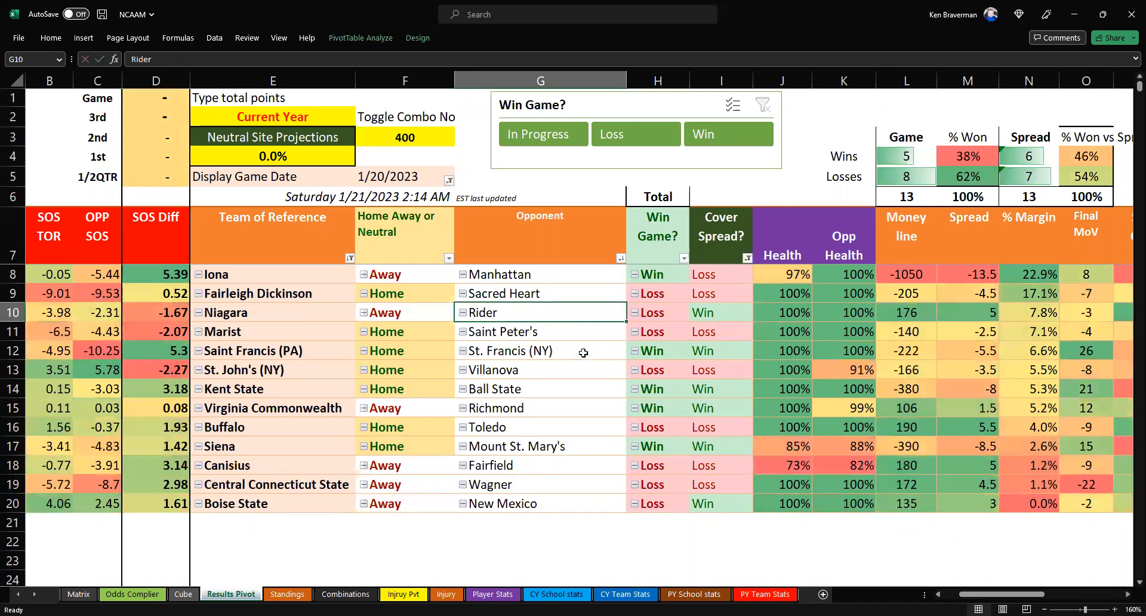
- Review the Type % weights on the Standings sheet and the game odds on the Odds Complier sheet
{"action": "left_click", "coordinate": [403, 137]}
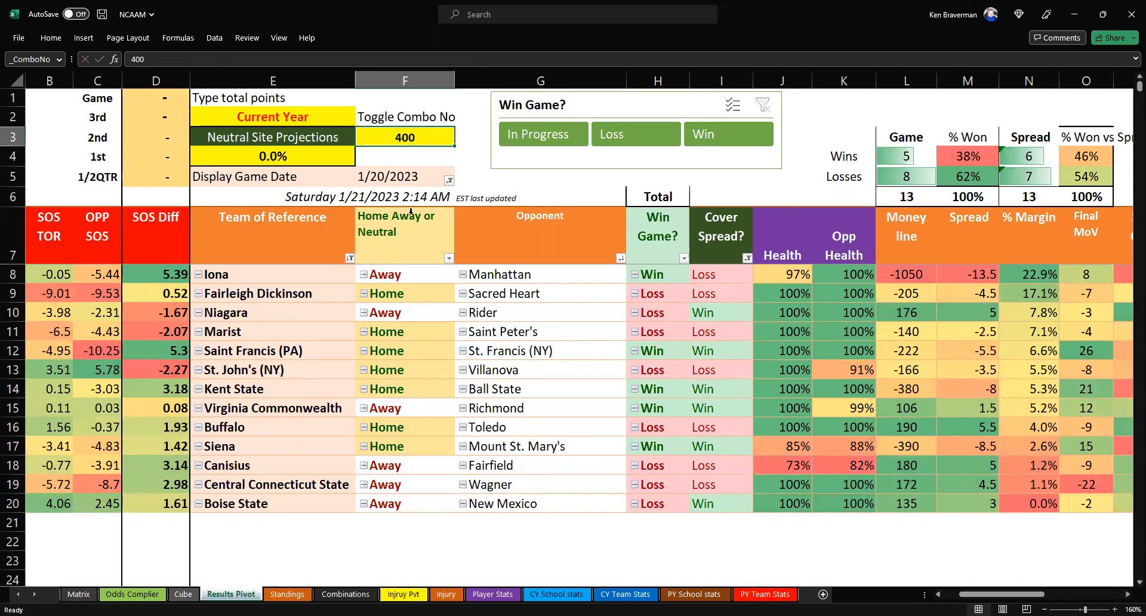
{"action": "left_click", "coordinate": [288, 594]}
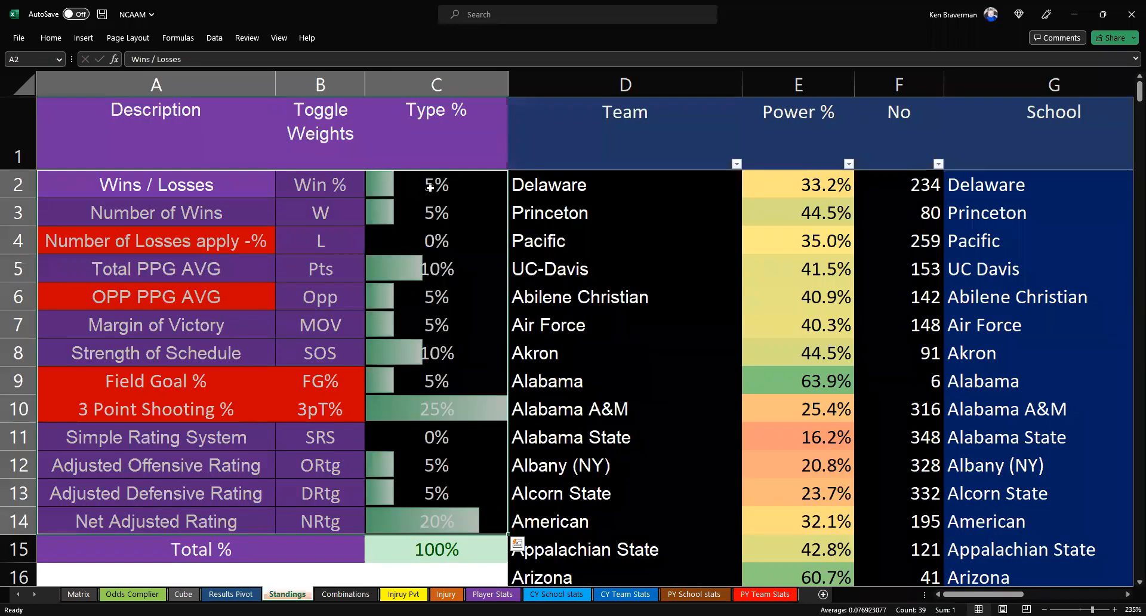
{"action": "left_click", "coordinate": [430, 188]}
{"action": "left_click", "coordinate": [132, 594]}
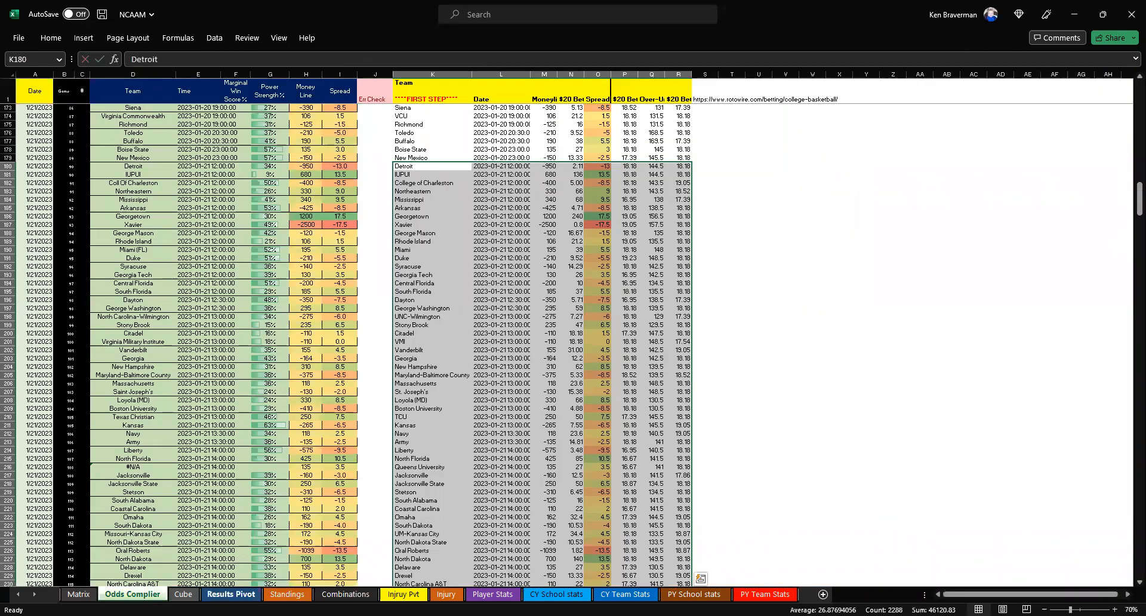
- Set the Toggle Combo No in F3 of the Results Pivot sheet to 999
{"action": "left_click", "coordinate": [231, 593]}
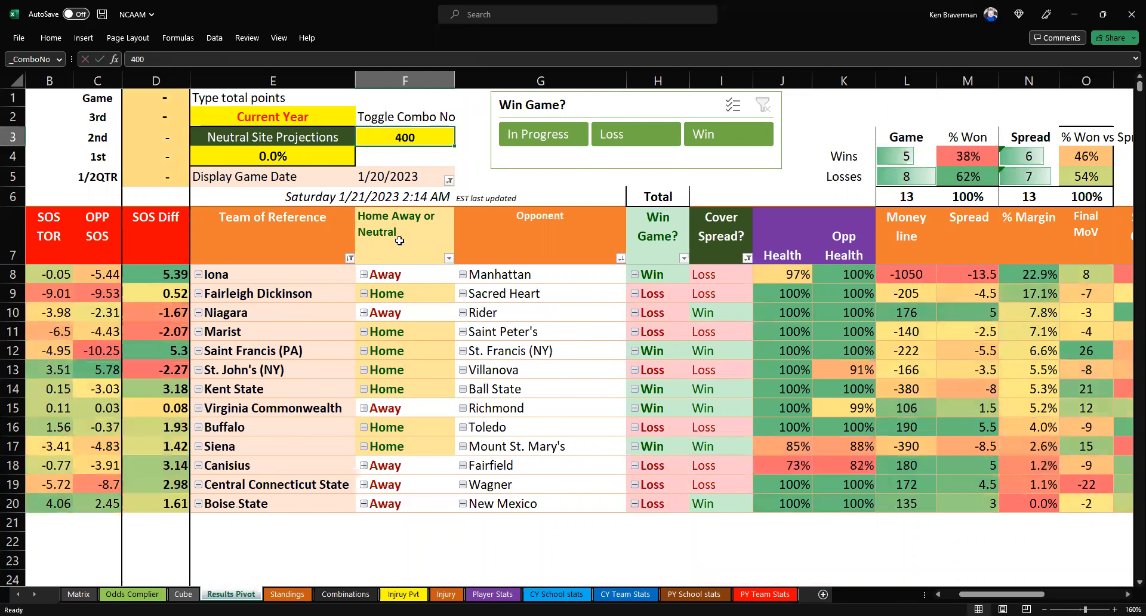
{"action": "type", "text": "999"}
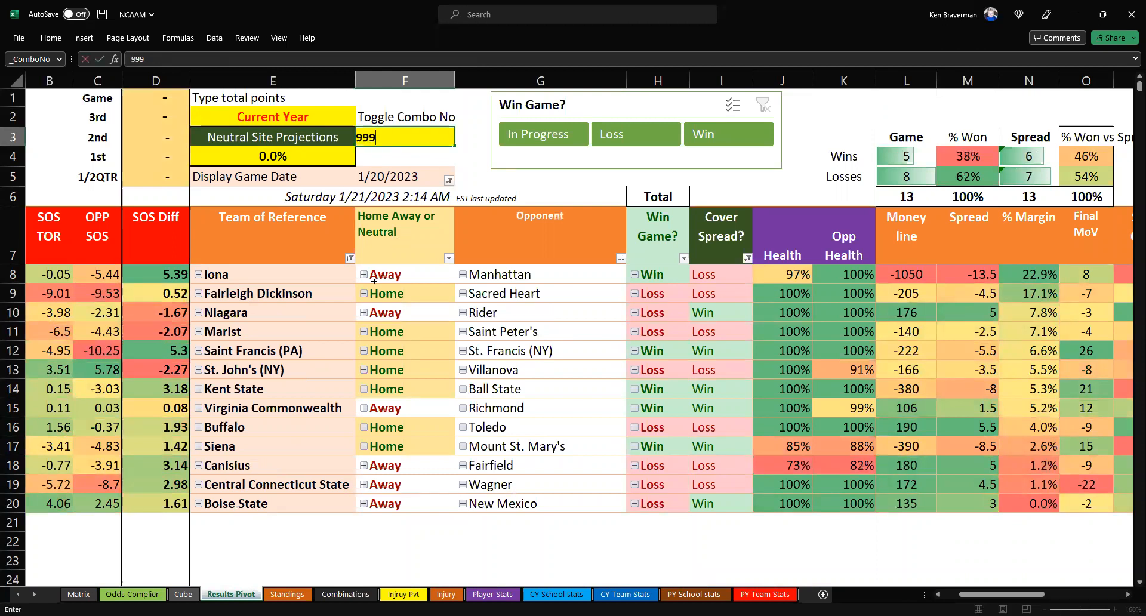
{"action": "key", "text": "Return"}
- Examine the Type % weights in C2:C14 of the Standings sheet and compare them with the Combinations sheet
{"action": "left_click", "coordinate": [287, 594]}
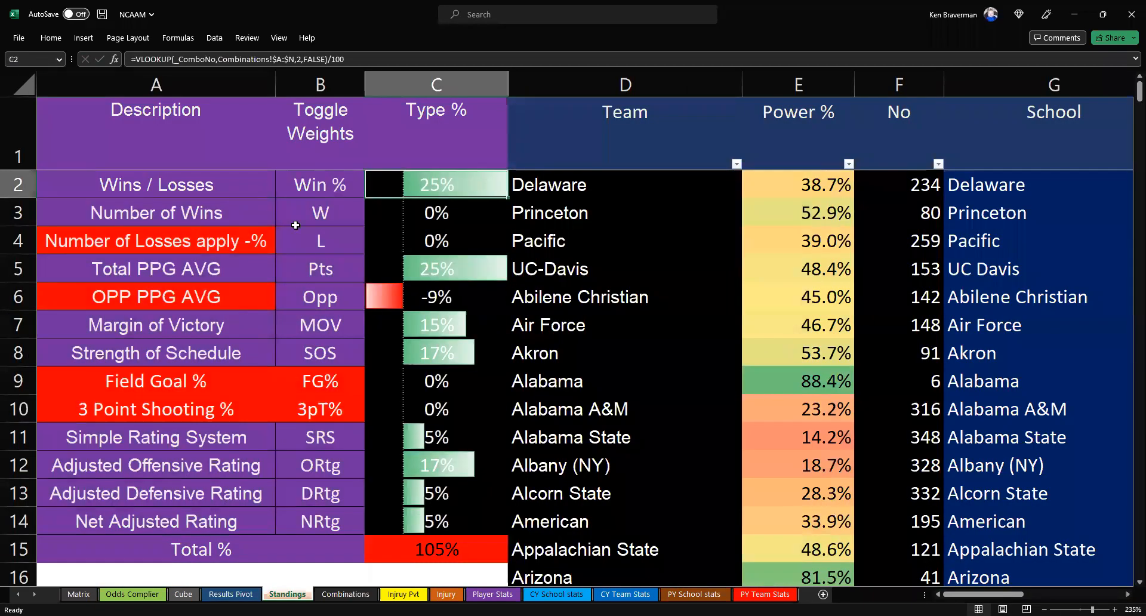
{"action": "left_click_drag", "start_coordinate": [388, 182], "coordinate": [417, 523]}
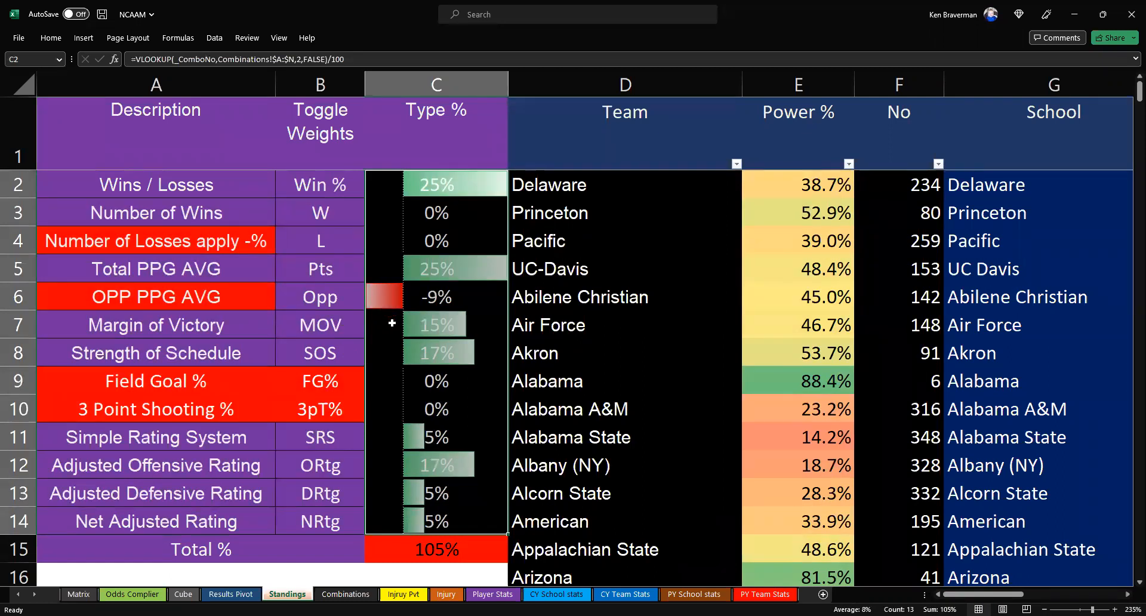
{"action": "left_click_drag", "start_coordinate": [450, 328], "coordinate": [472, 352]}
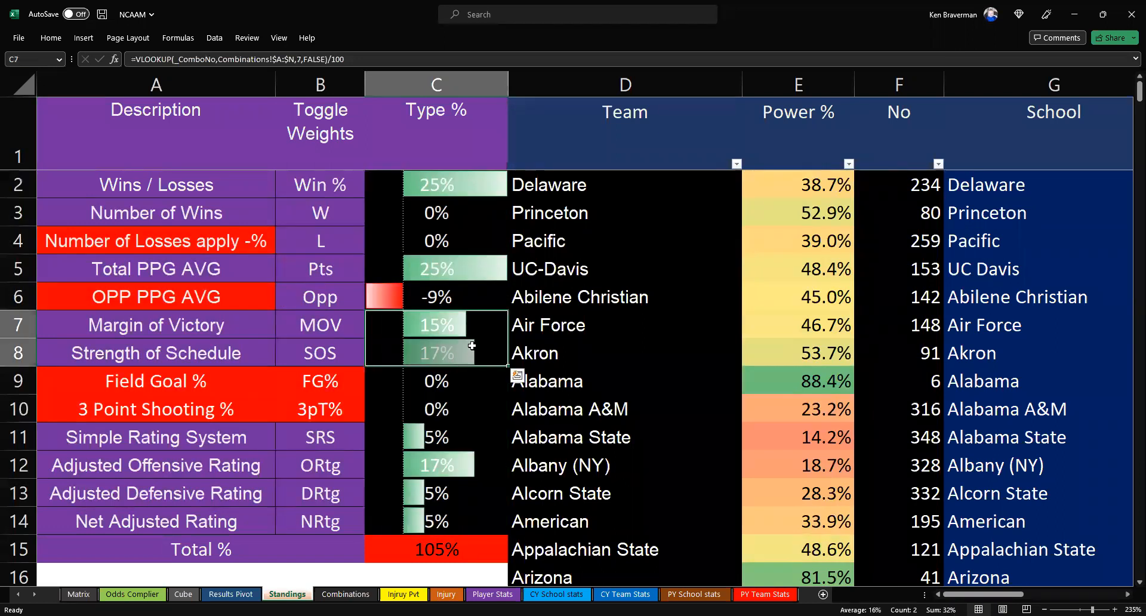
{"action": "left_click", "coordinate": [476, 352]}
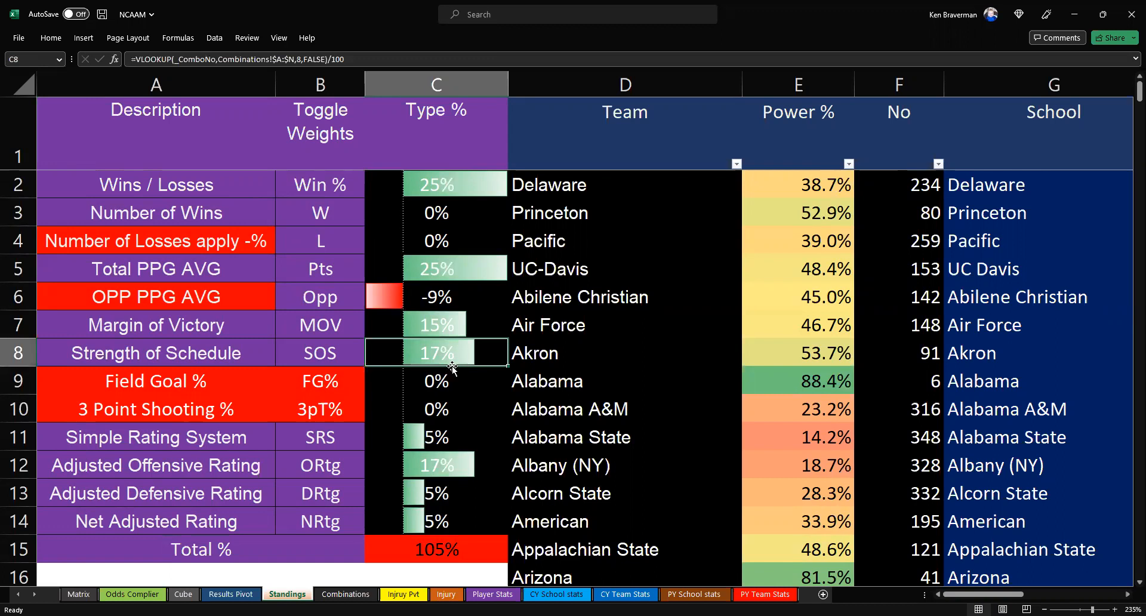
{"action": "scroll", "coordinate": [455, 393], "scroll_direction": "up", "scroll_amount": 1}
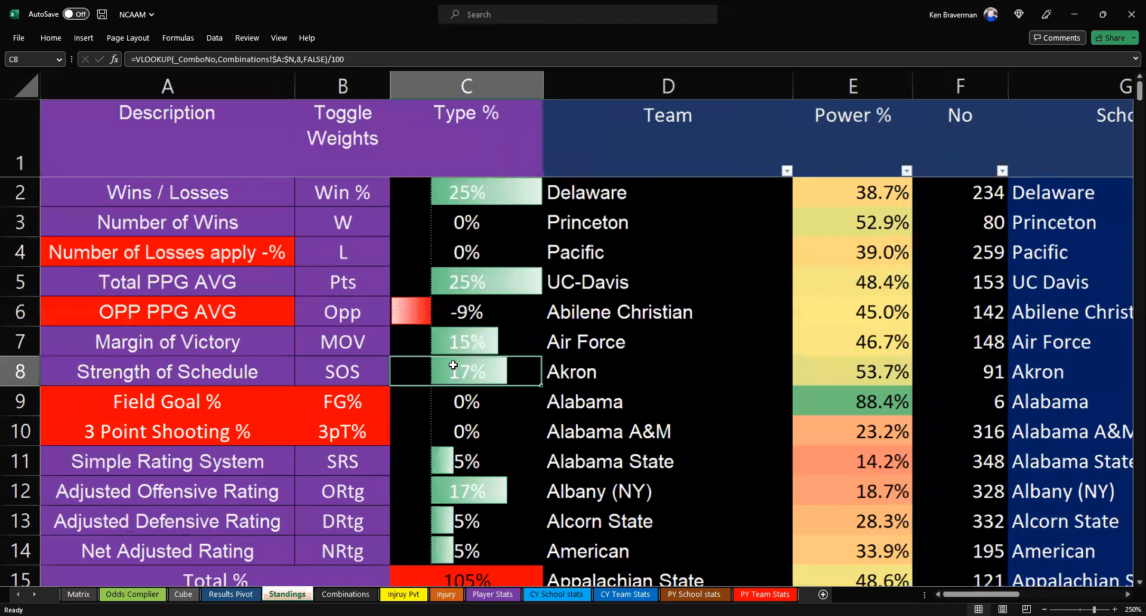
{"action": "scroll", "coordinate": [419, 420], "scroll_direction": "down", "scroll_amount": 1}
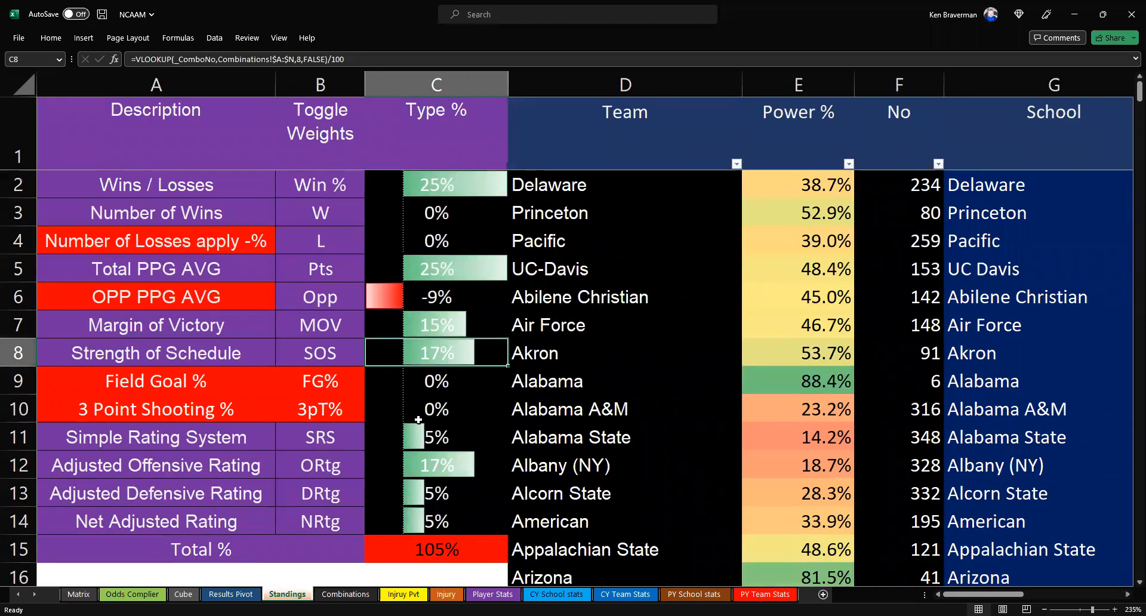
{"action": "left_click", "coordinate": [367, 594]}
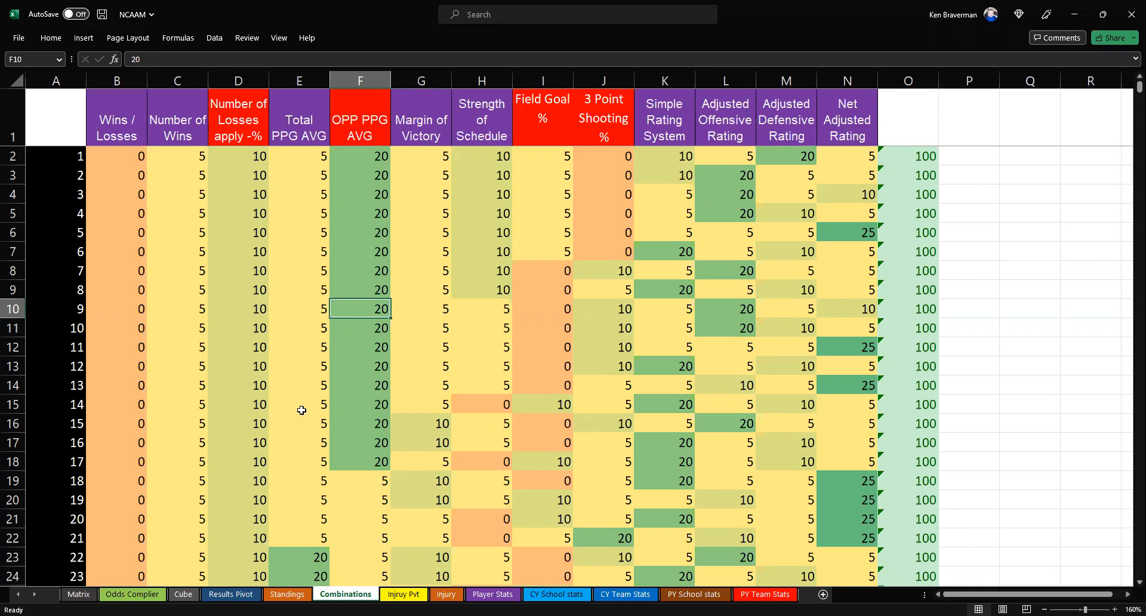
{"action": "left_click", "coordinate": [287, 594]}
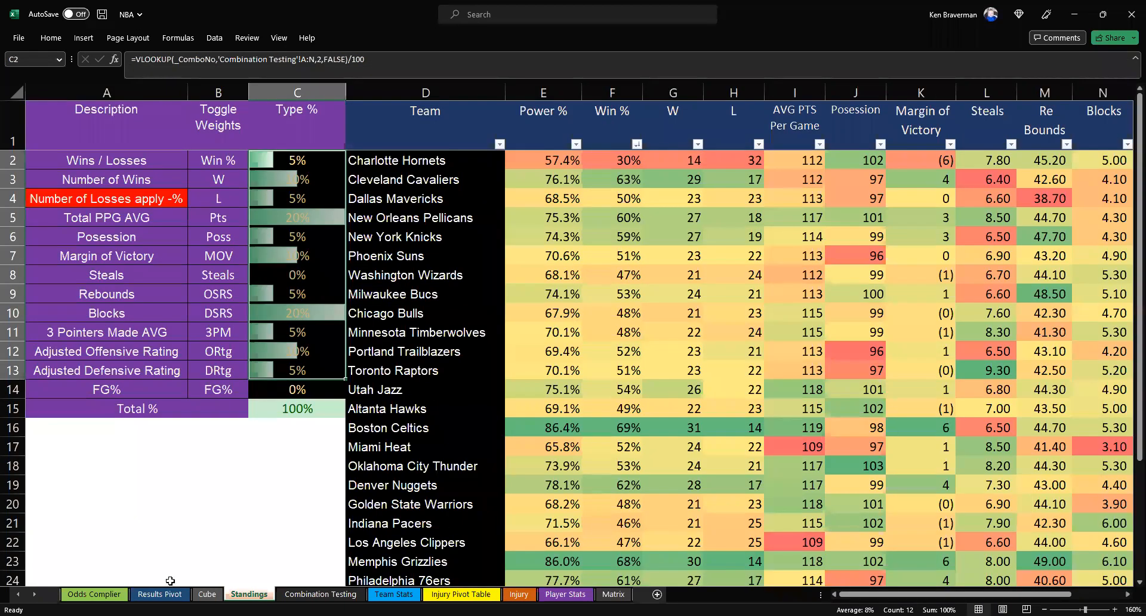
- In the NBA workbook, set the Toggle Combo Number in G1 of the Results Pivot sheet to 1 and refresh the pivot table
{"action": "key", "text": "ctrl+Page_Up"}
{"action": "key", "text": "ctrl+Page_Up"}
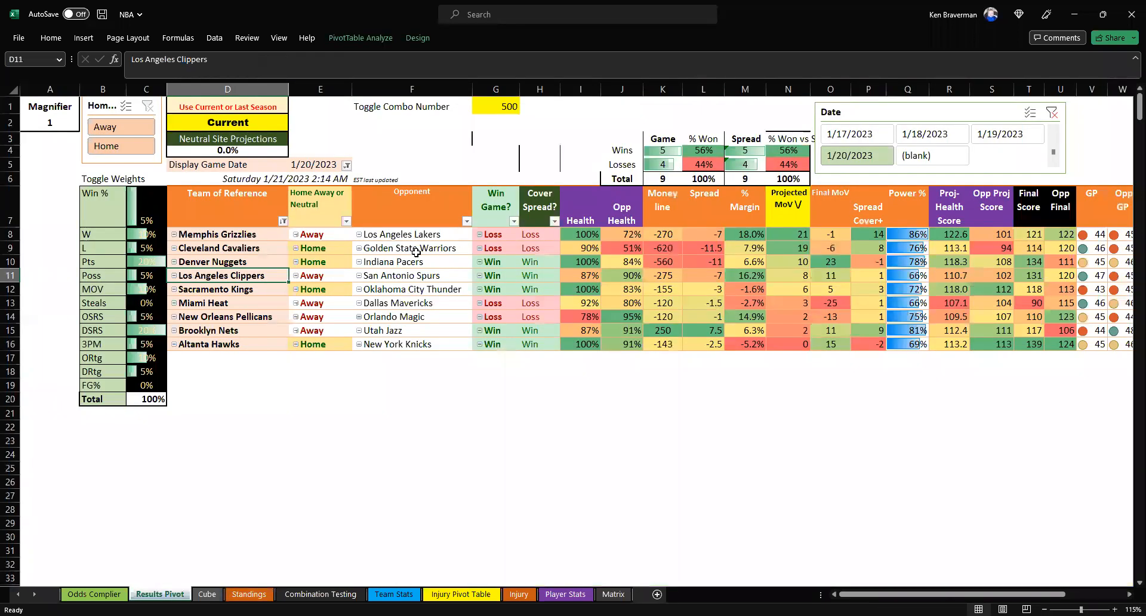
{"action": "left_click", "coordinate": [500, 106]}
{"action": "scroll", "coordinate": [497, 108], "scroll_direction": "up", "scroll_amount": 1}
{"action": "scroll", "coordinate": [486, 116], "scroll_direction": "up", "scroll_amount": 1}
{"action": "type", "text": "1"}
{"action": "key", "text": "Return"}
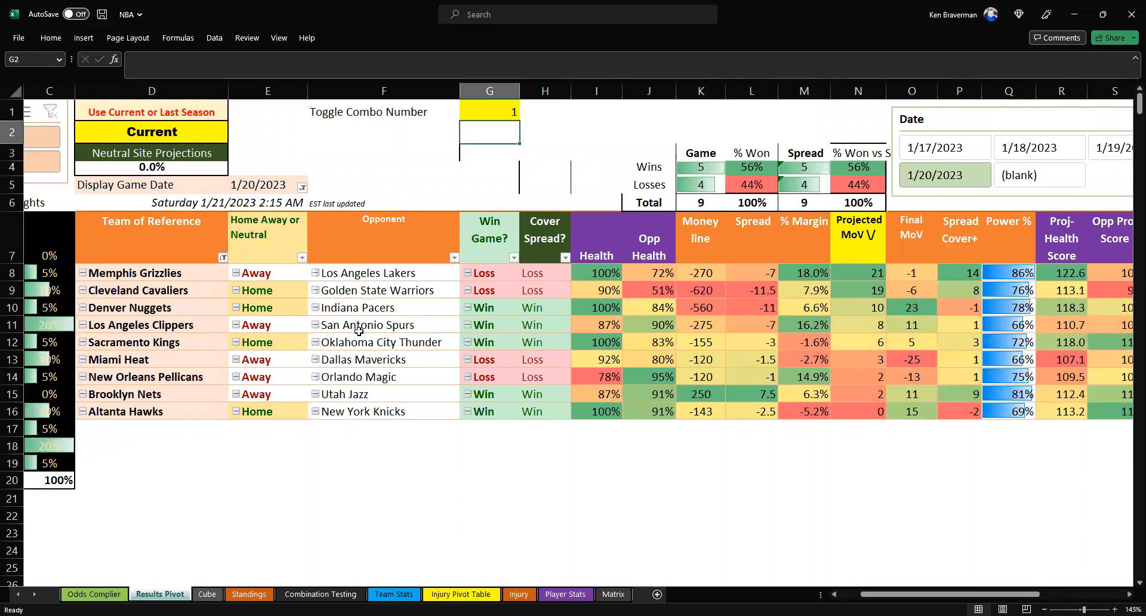
{"action": "left_click", "coordinate": [359, 330]}
{"action": "right_click", "coordinate": [359, 330]}
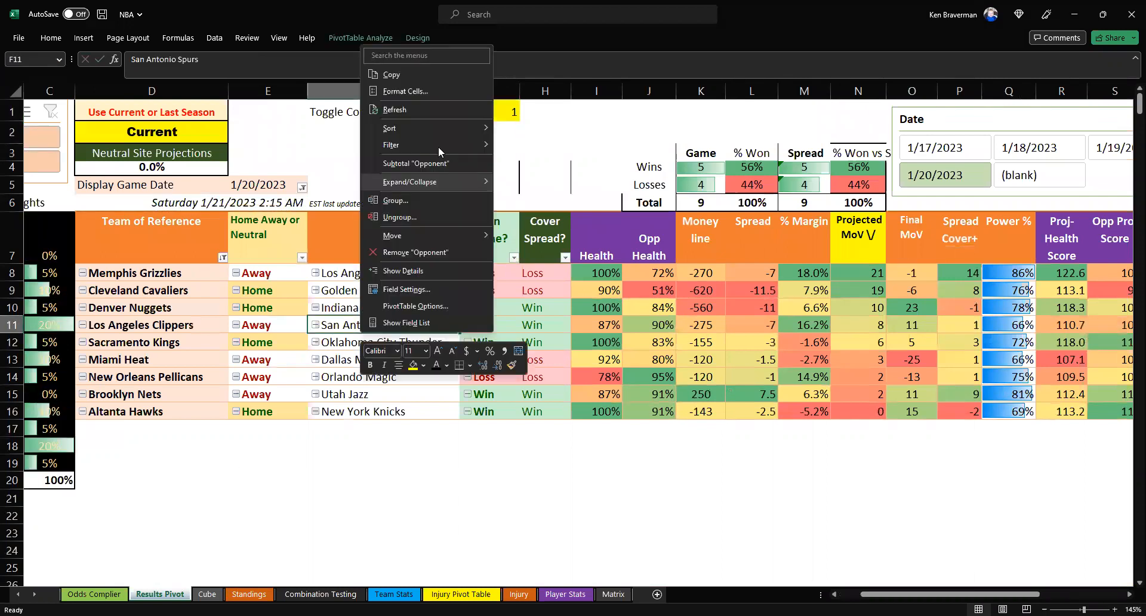
{"action": "left_click", "coordinate": [441, 110]}
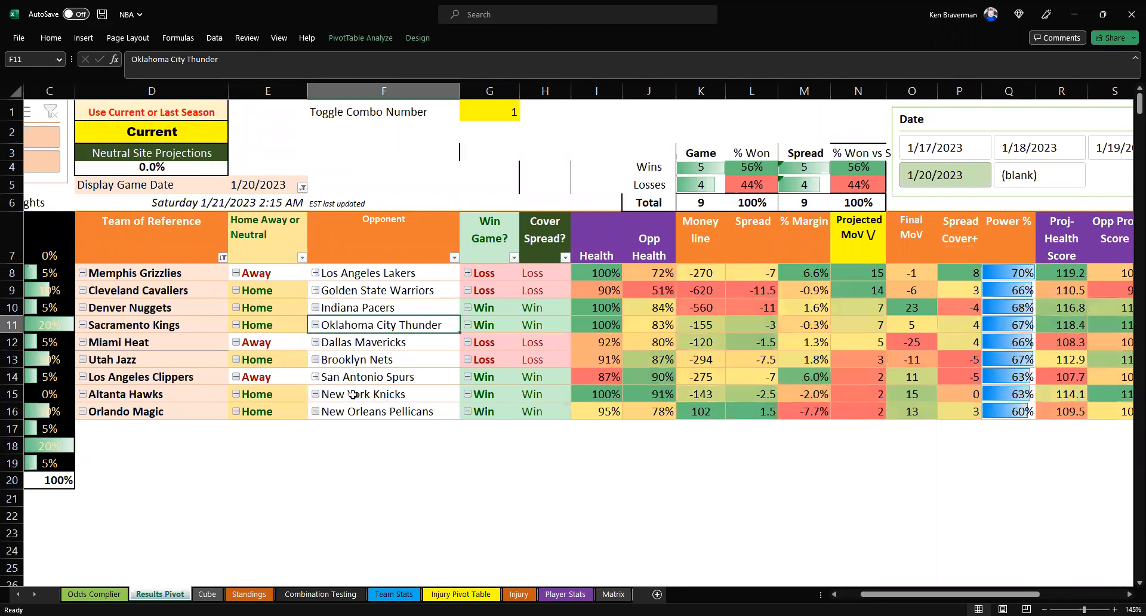
- Review the Team of Reference column and the Utah Jazz versus Brooklyn Nets row in the pivot table
{"action": "left_click", "coordinate": [215, 318]}
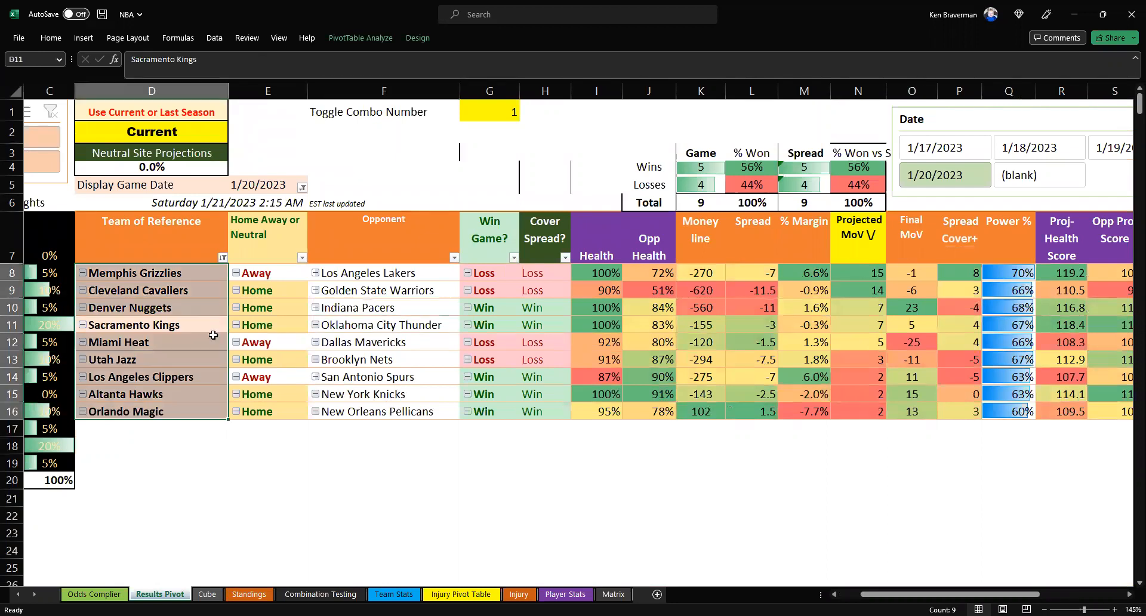
{"action": "left_click_drag", "start_coordinate": [346, 362], "coordinate": [203, 364]}
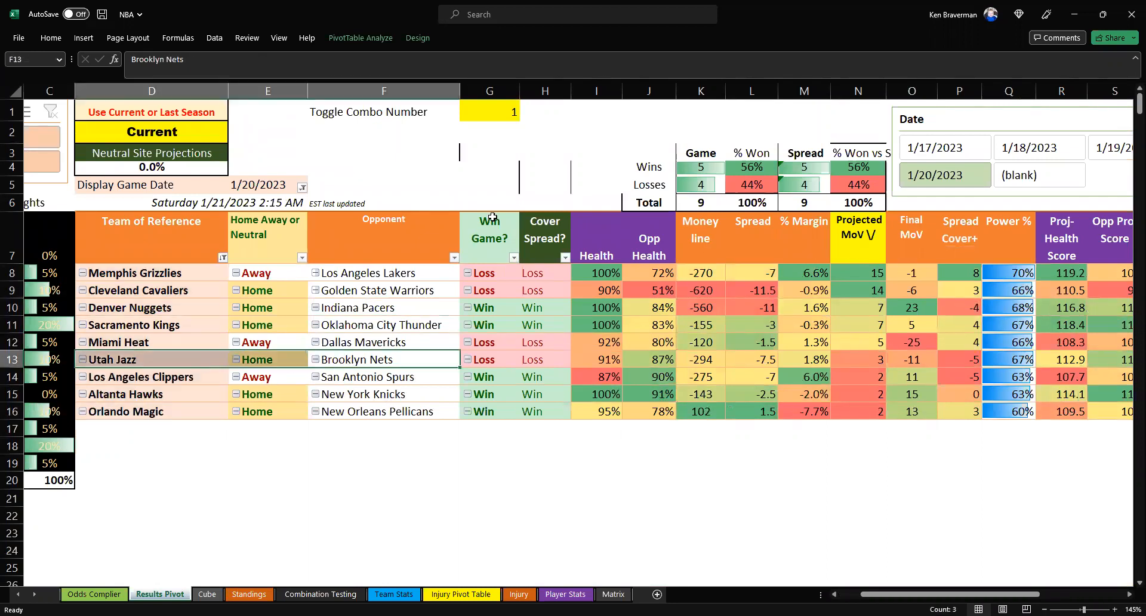
{"action": "scroll", "coordinate": [492, 217], "scroll_direction": "up", "scroll_amount": 1, "text": "ctrl"}
{"action": "scroll", "coordinate": [506, 233], "scroll_direction": "up", "scroll_amount": 1, "text": "ctrl"}
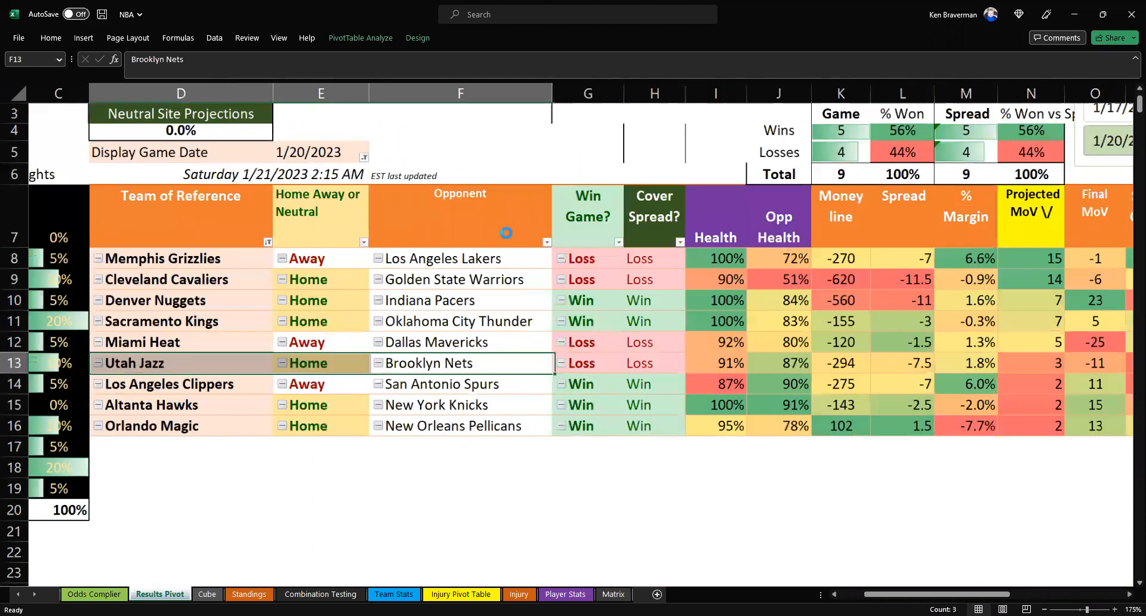
{"action": "scroll", "coordinate": [561, 98], "scroll_direction": "down", "scroll_amount": 3, "text": "ctrl"}
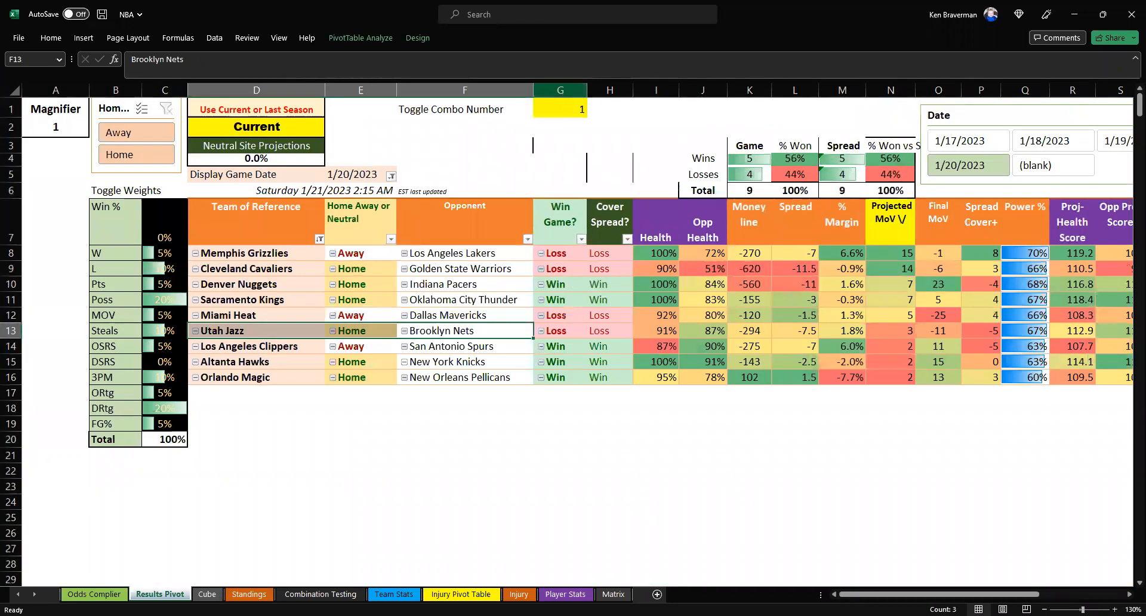
- Set the Toggle Combo Number in G1 to 65 and refresh the pivot table
{"action": "left_click", "coordinate": [559, 109]}
{"action": "type", "text": "65"}
{"action": "key", "text": "Return"}
{"action": "left_click", "coordinate": [477, 302]}
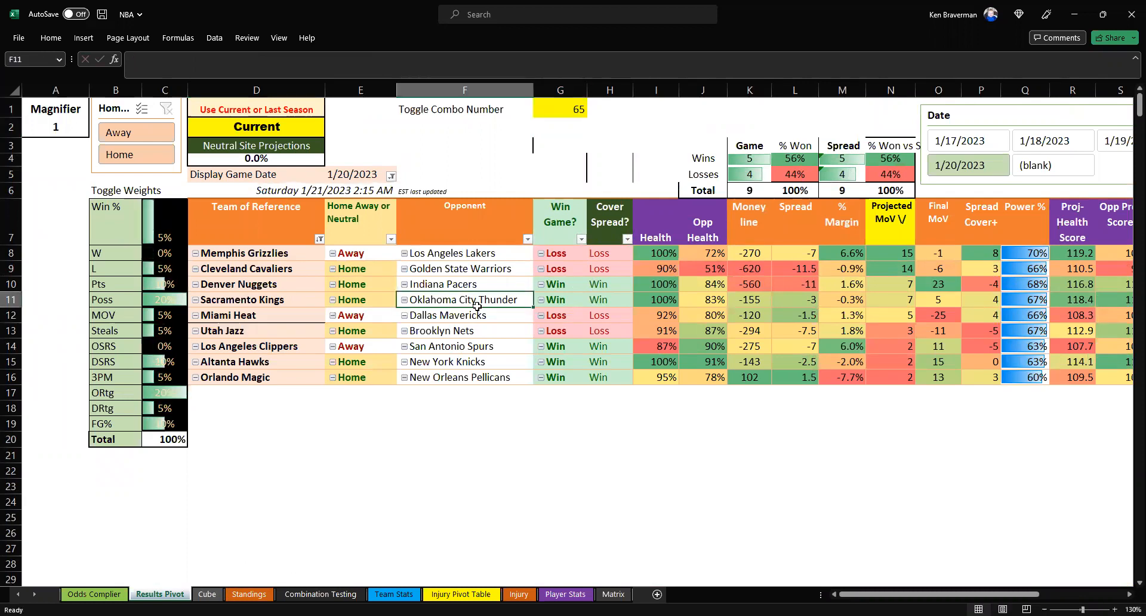
{"action": "right_click", "coordinate": [477, 305]}
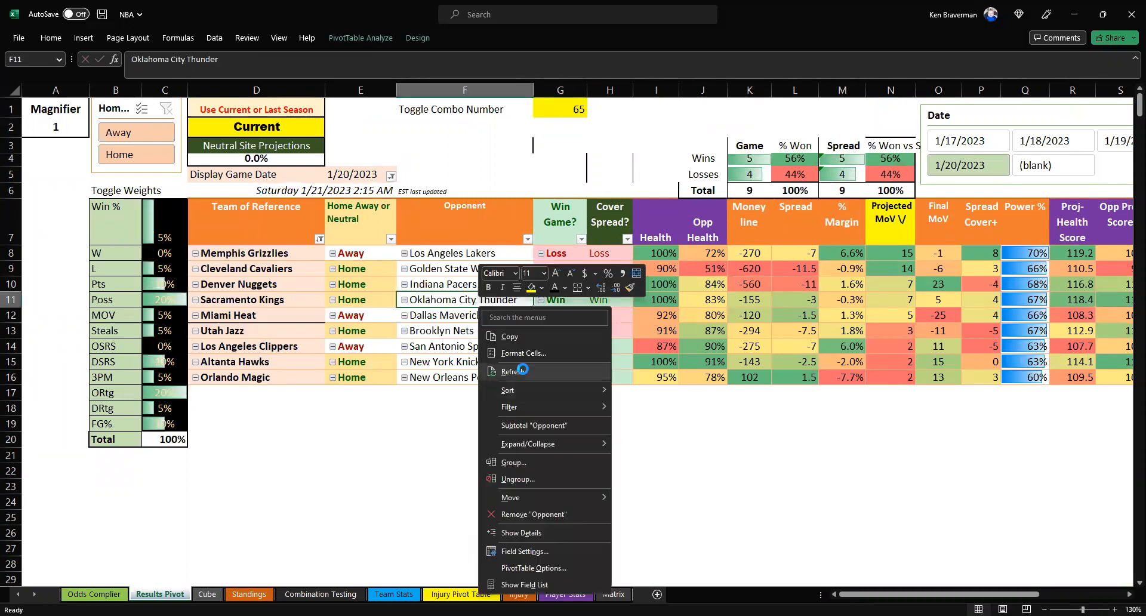
{"action": "left_click", "coordinate": [523, 370]}
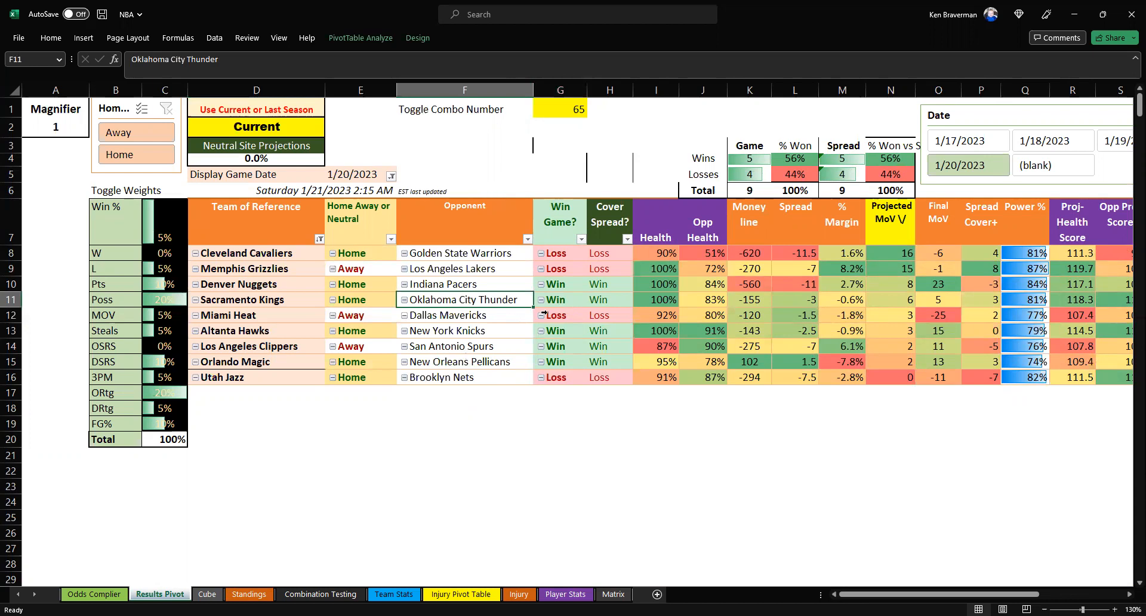
- Clear the Date slicer filter so the pivot table covers all game dates
{"action": "left_click", "coordinate": [636, 130]}
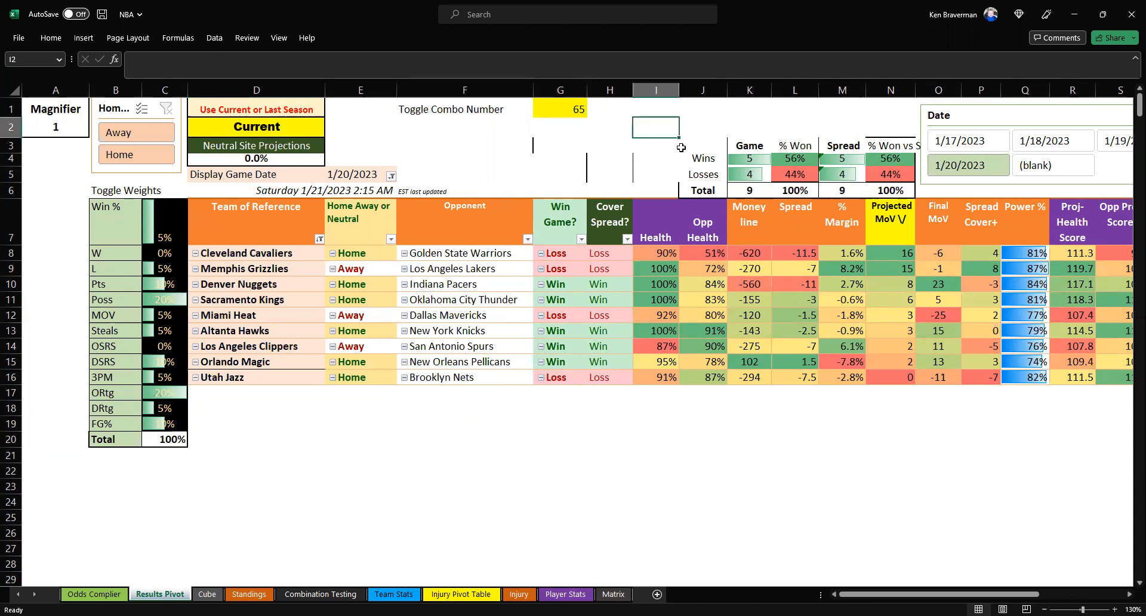
{"action": "scroll", "coordinate": [697, 153], "scroll_direction": "down", "scroll_amount": 1, "text": "ctrl"}
{"action": "left_click", "coordinate": [1049, 111]}
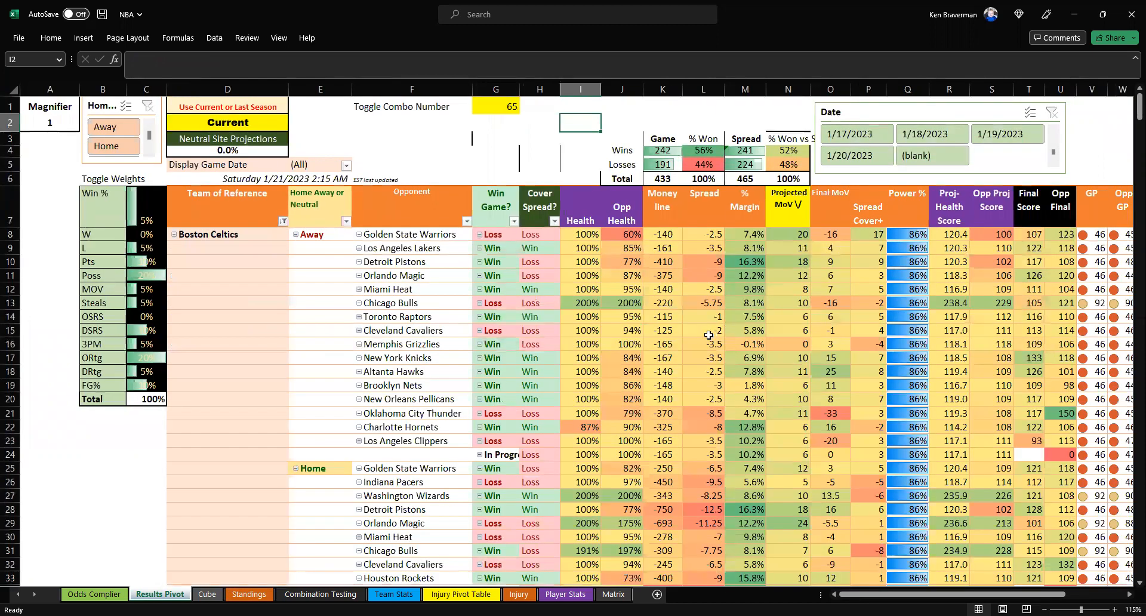
- Set the Toggle Combo Number in G1 to 1 for all game dates and refresh the pivot table
{"action": "scroll", "coordinate": [709, 335], "scroll_direction": "up", "scroll_amount": 3, "text": "ctrl"}
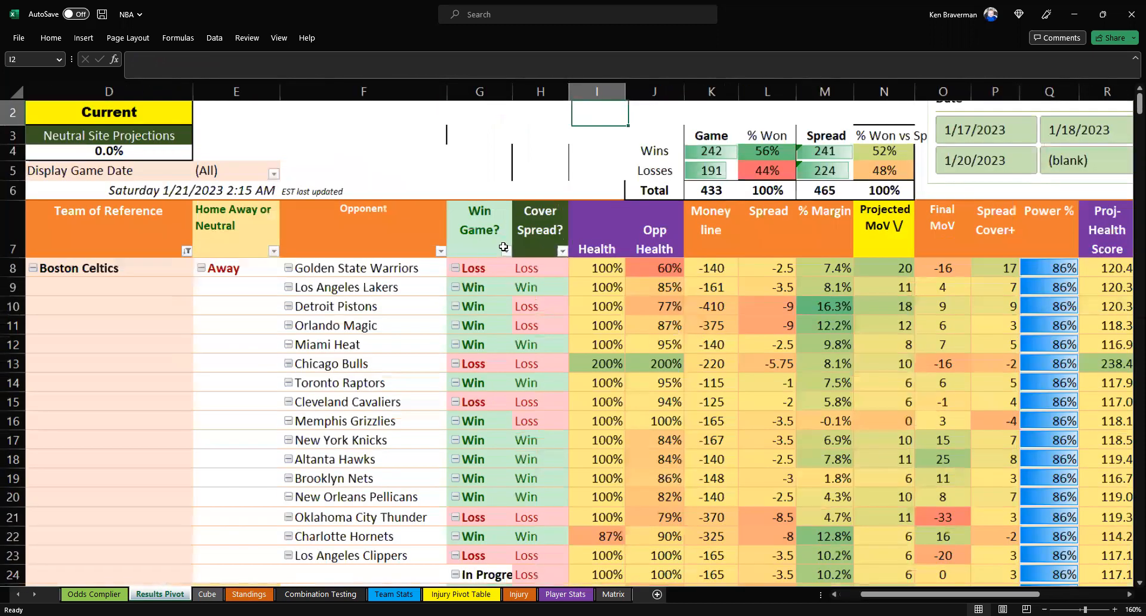
{"action": "scroll", "coordinate": [605, 208], "scroll_direction": "up", "scroll_amount": 2, "text": "ctrl"}
{"action": "left_click", "coordinate": [266, 120]}
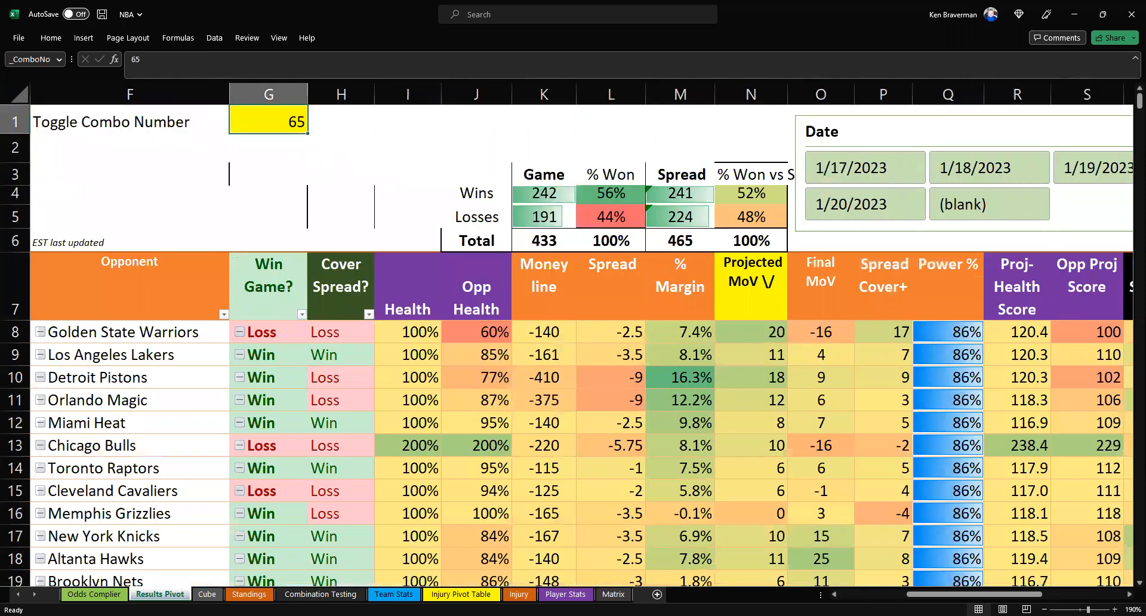
{"action": "type", "text": "1"}
{"action": "key", "text": "Return"}
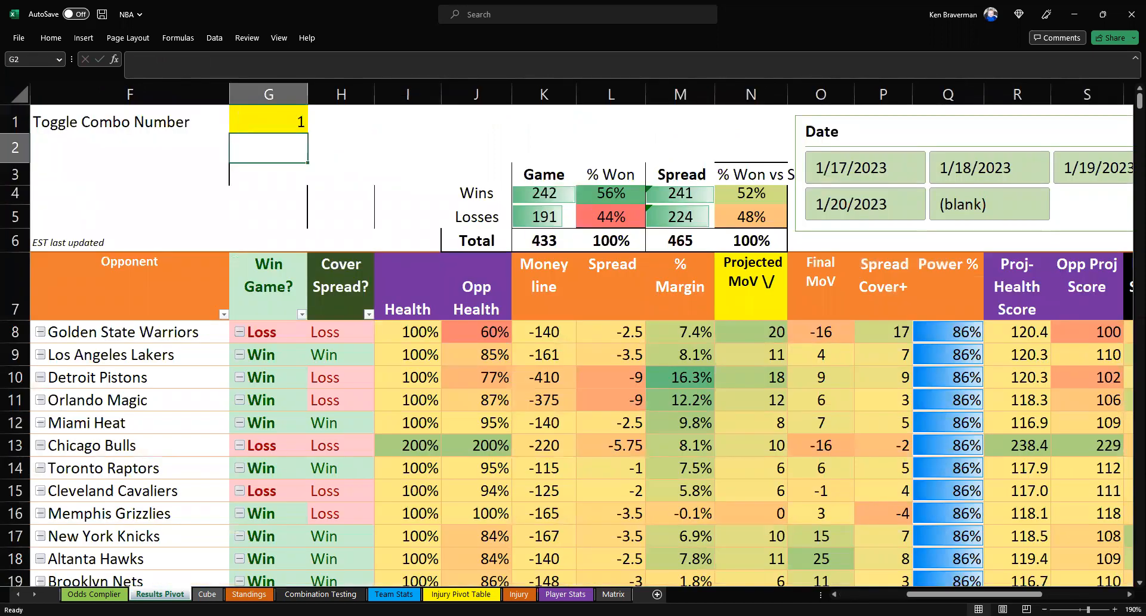
{"action": "left_click", "coordinate": [371, 450]}
{"action": "right_click", "coordinate": [371, 450]}
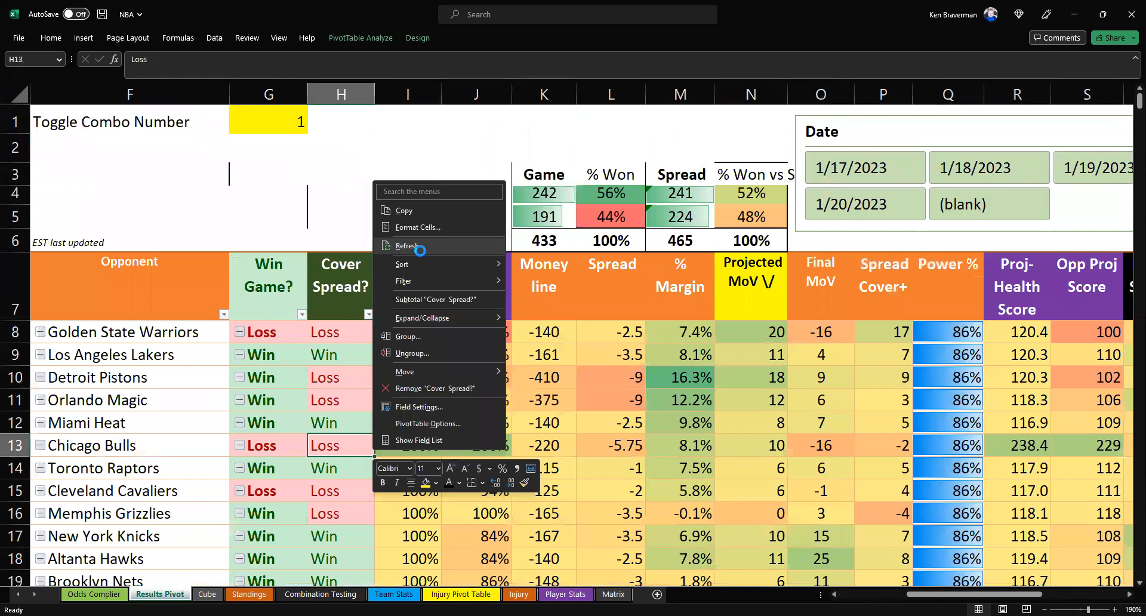
{"action": "left_click", "coordinate": [420, 250]}
- Set the Toggle Combo Number in G1 to 369, refresh the pivot table and check the game % Won for wins
{"action": "left_click", "coordinate": [296, 128]}
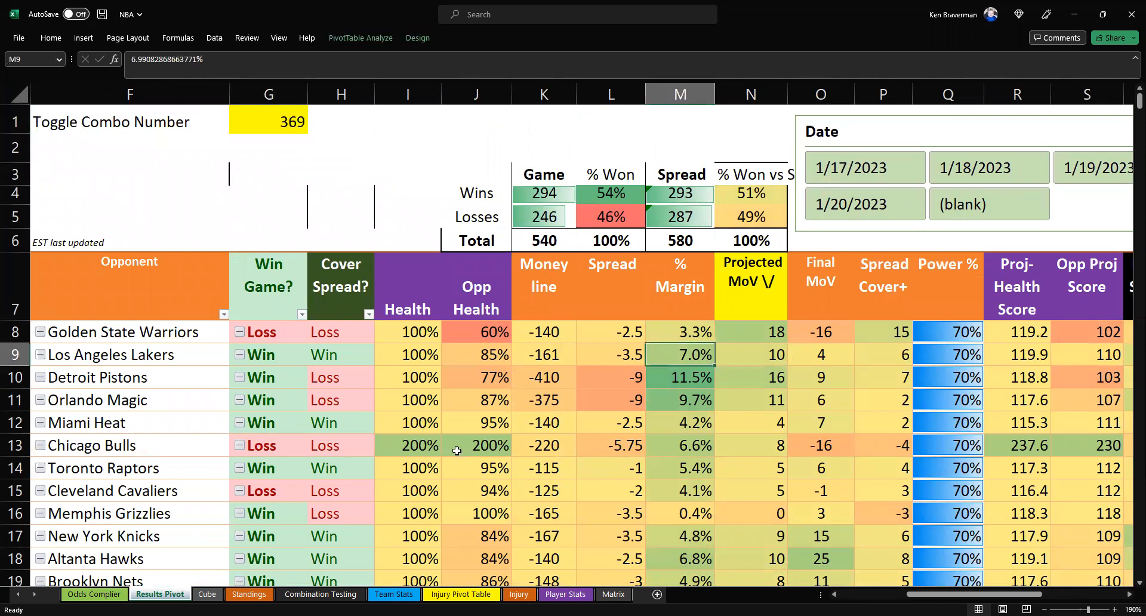
{"action": "left_click", "coordinate": [505, 448]}
{"action": "right_click", "coordinate": [506, 448]}
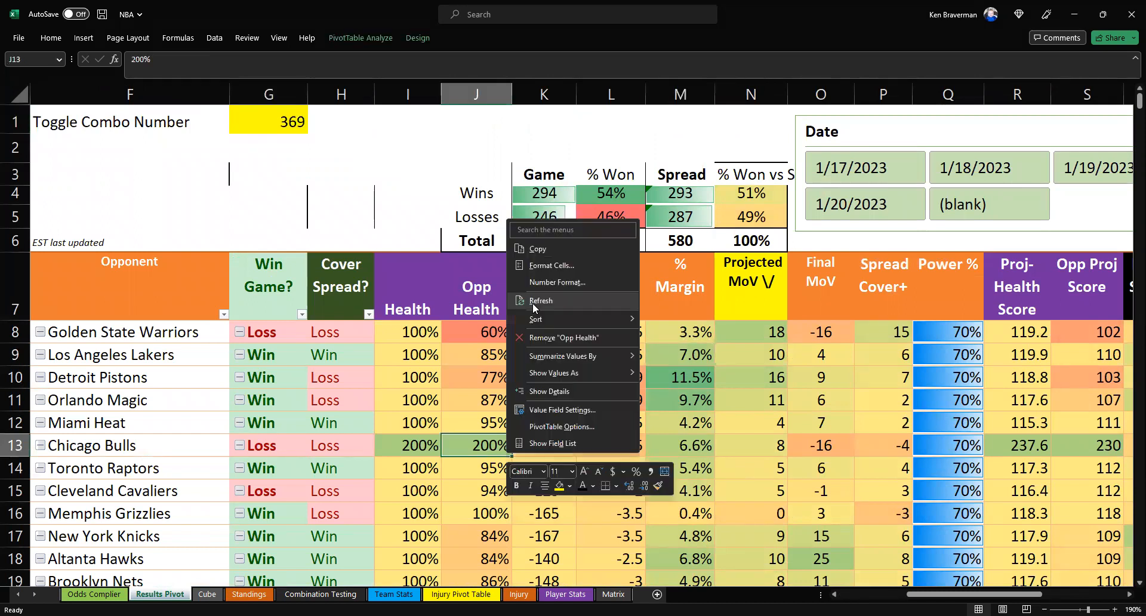
{"action": "left_click", "coordinate": [532, 302]}
{"action": "left_click", "coordinate": [604, 192]}
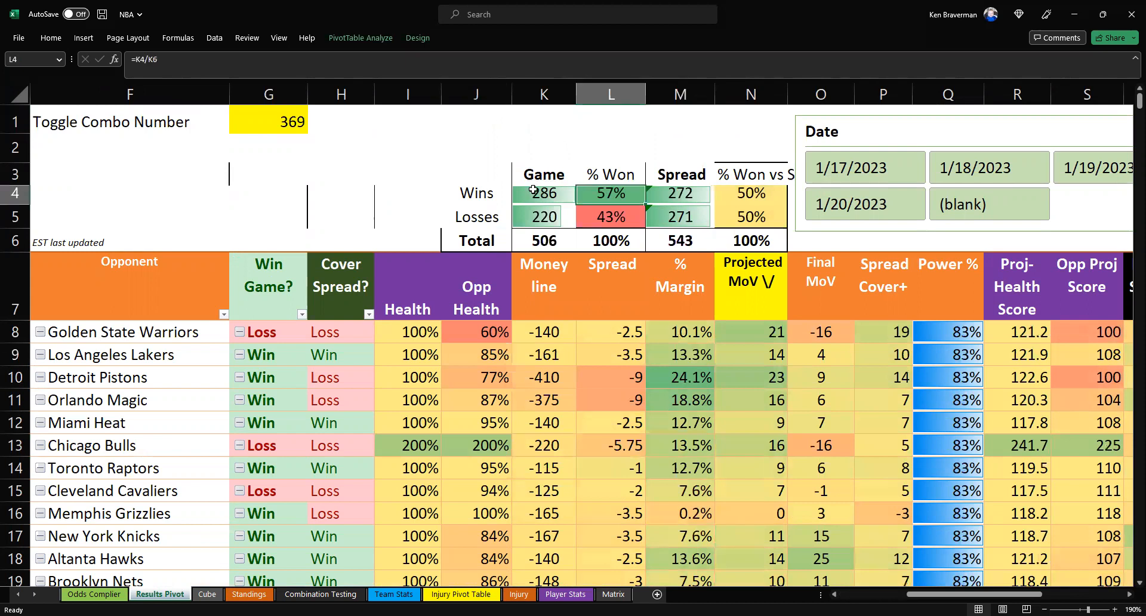
- Set the Toggle Combo Number in G1 to 370, refresh the pivot table and check the game wins, losses and % Won
{"action": "left_click", "coordinate": [272, 123]}
{"action": "type", "text": "370"}
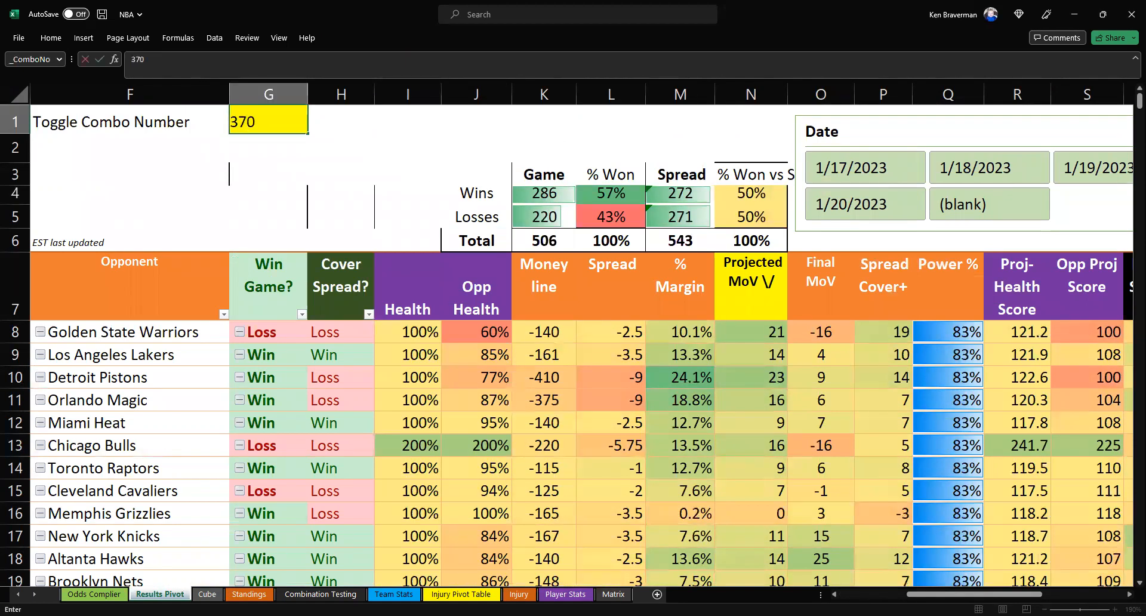
{"action": "key", "text": "Return"}
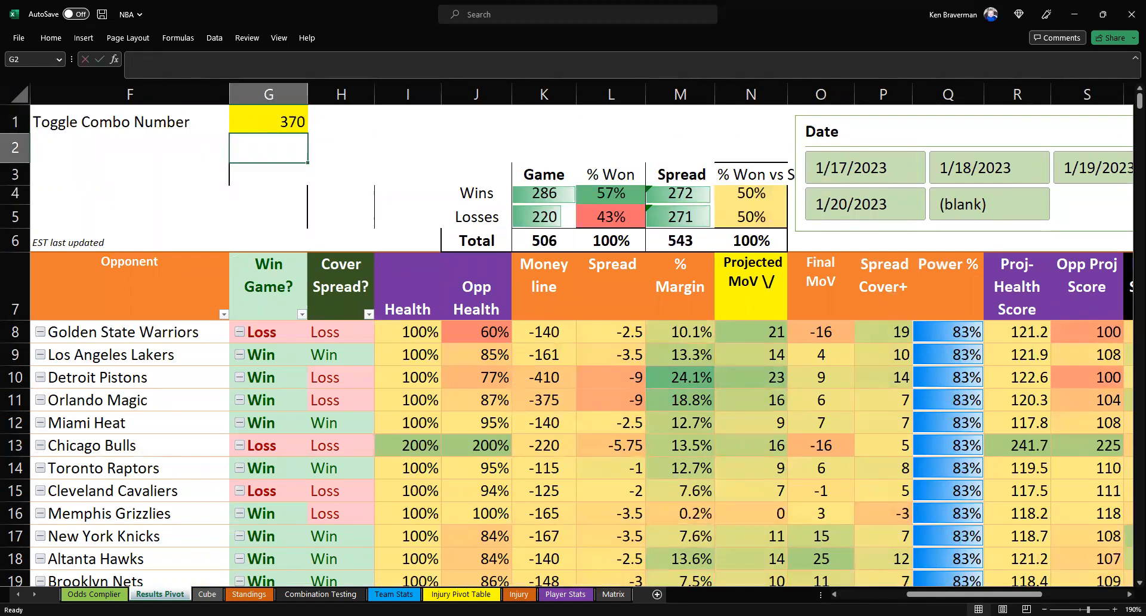
{"action": "right_click", "coordinate": [345, 439]}
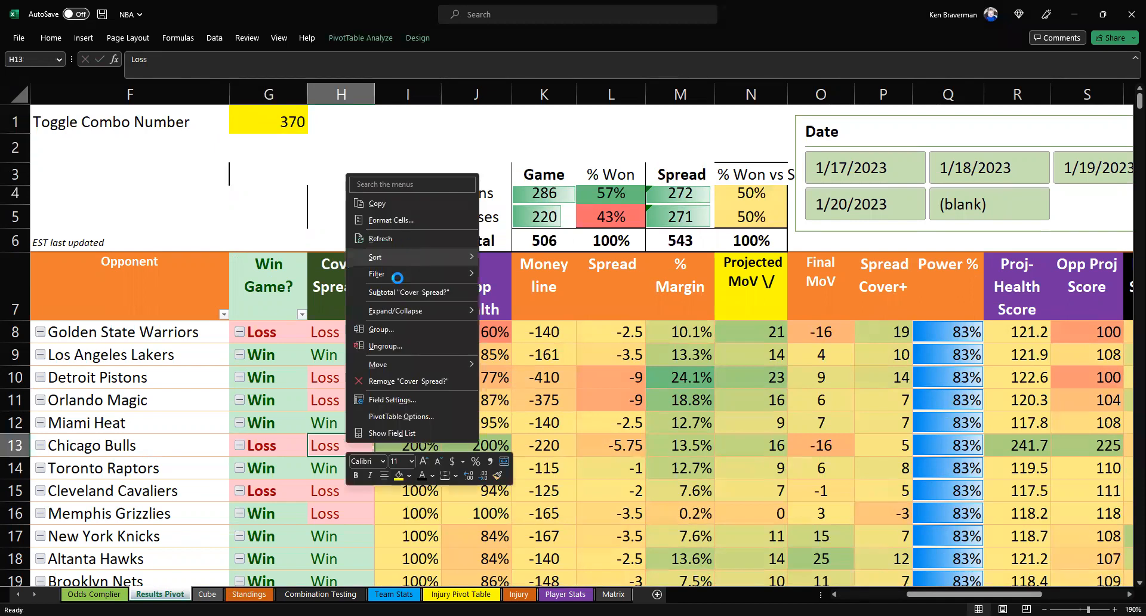
{"action": "left_click", "coordinate": [263, 116]}
{"action": "left_click_drag", "start_coordinate": [555, 195], "coordinate": [619, 225]}
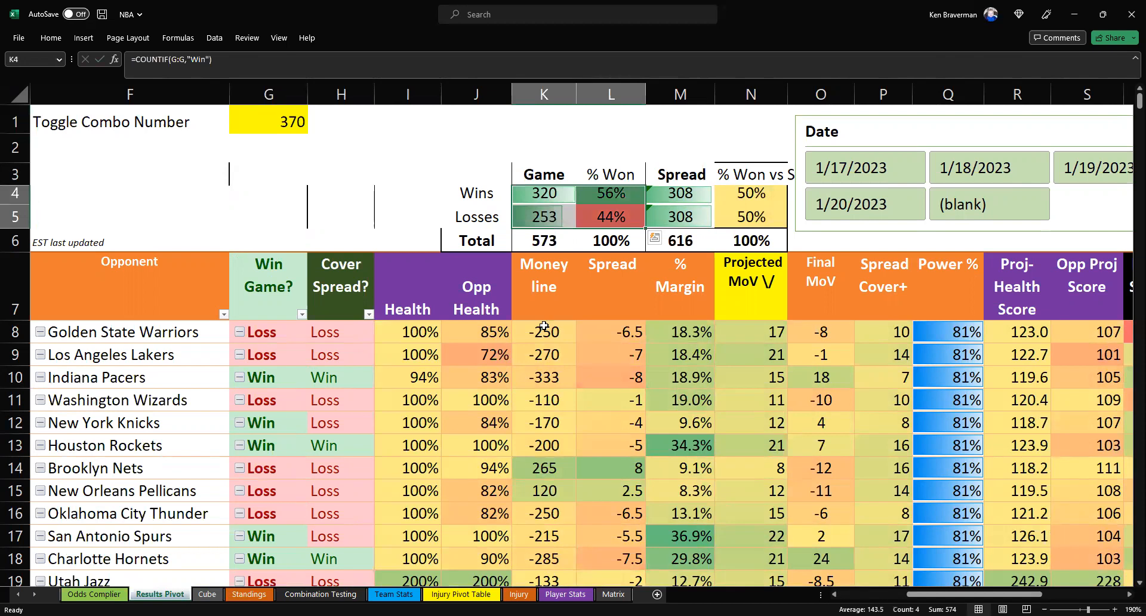
- Review the Toggle Weights listed for combo number 370 beside the pivot table
{"action": "scroll", "coordinate": [278, 341], "scroll_direction": "down", "scroll_amount": 1}
{"action": "scroll", "coordinate": [279, 340], "scroll_direction": "up", "scroll_amount": 1}
{"action": "left_click_drag", "start_coordinate": [974, 594], "coordinate": [904, 593]}
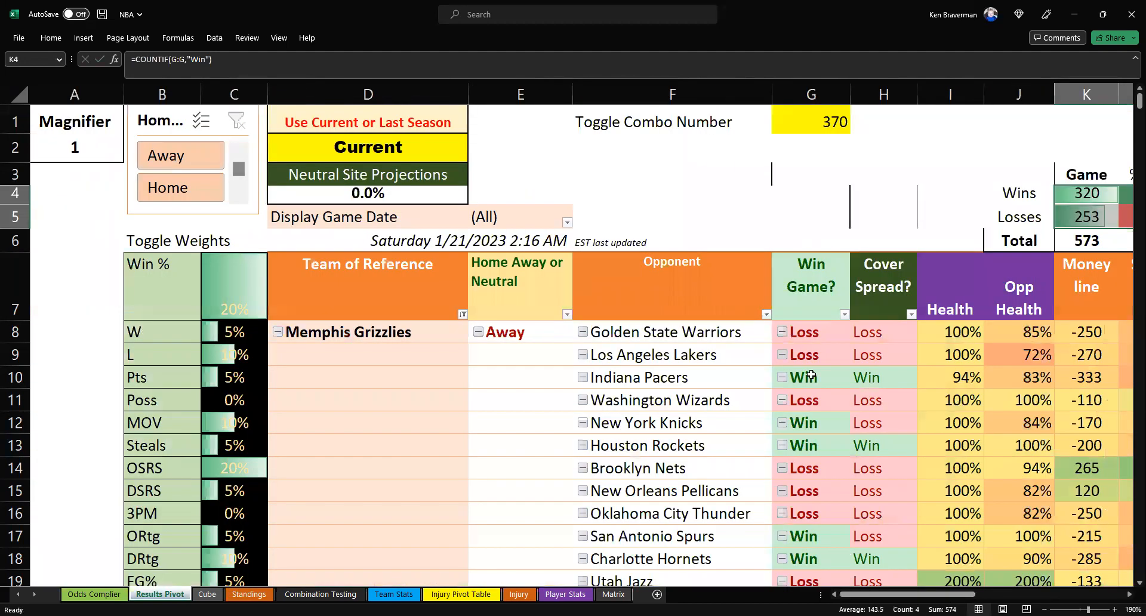
{"action": "scroll", "coordinate": [801, 367], "scroll_direction": "down", "scroll_amount": 1, "text": "ctrl"}
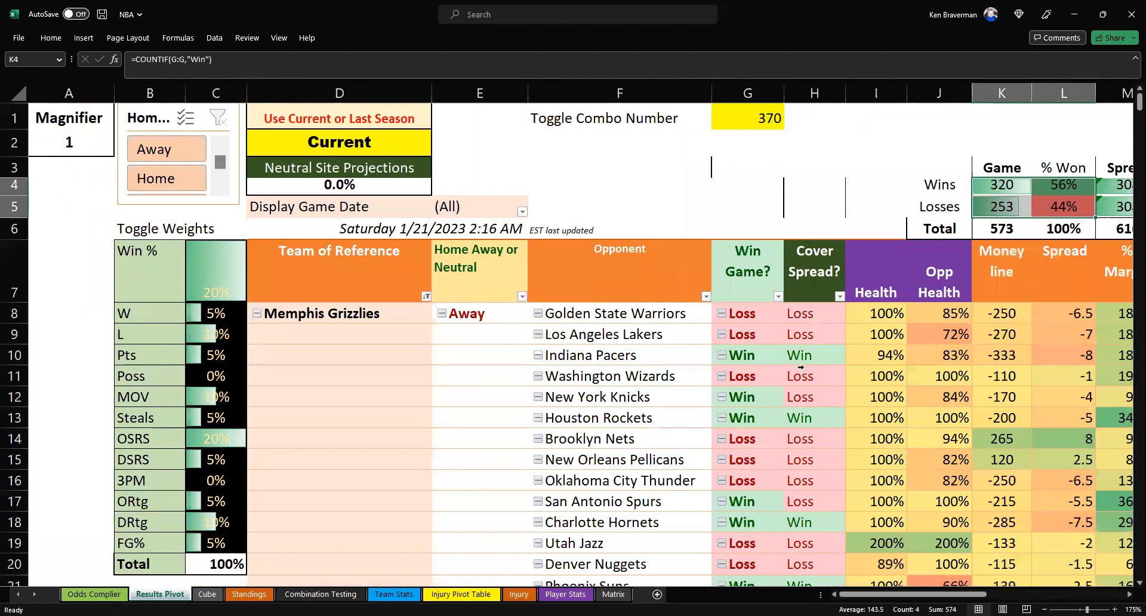
{"action": "key", "text": "ctrl+q"}
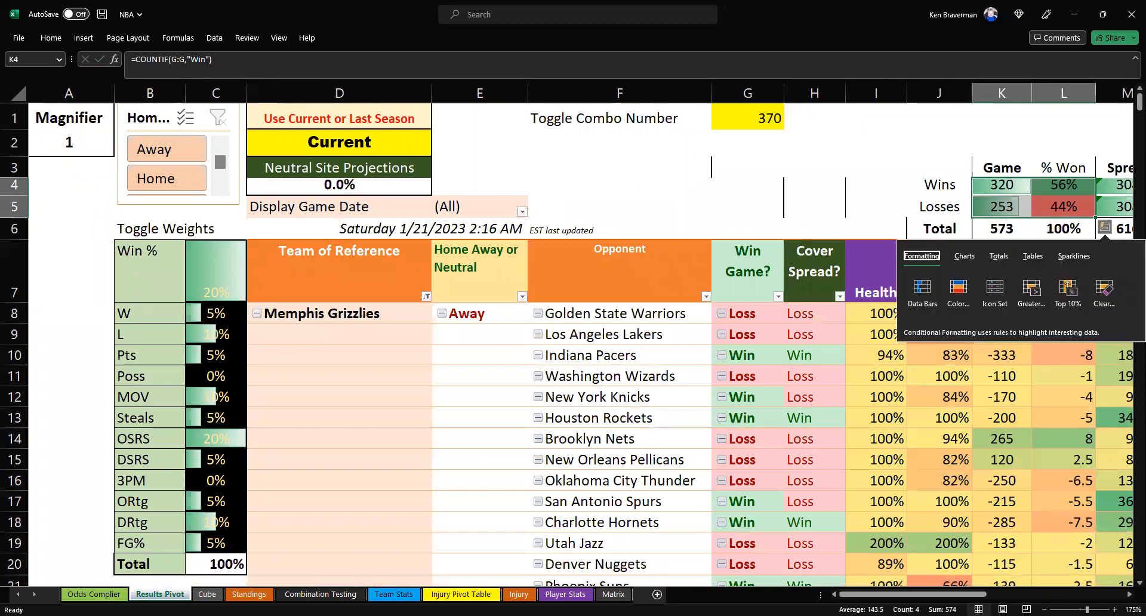
- On the Cube sheet, select the Date column entries from 18-Oct through 20-Jan to examine the range of games covered
{"action": "key", "text": "ctrl+Page_Down"}
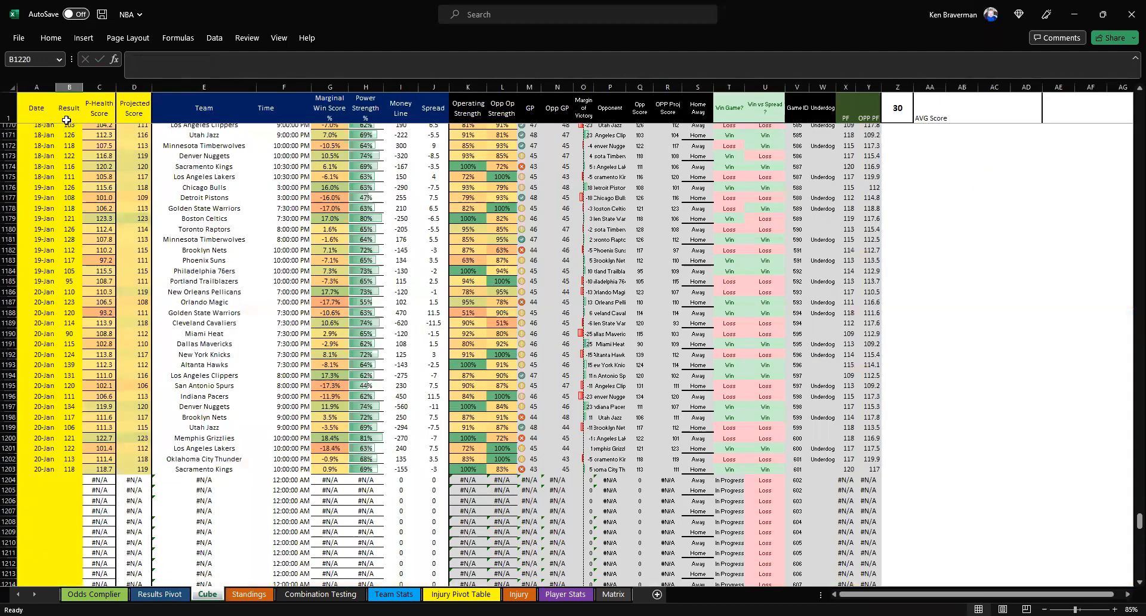
{"action": "left_click", "coordinate": [51, 109]}
{"action": "left_click", "coordinate": [69, 108]}
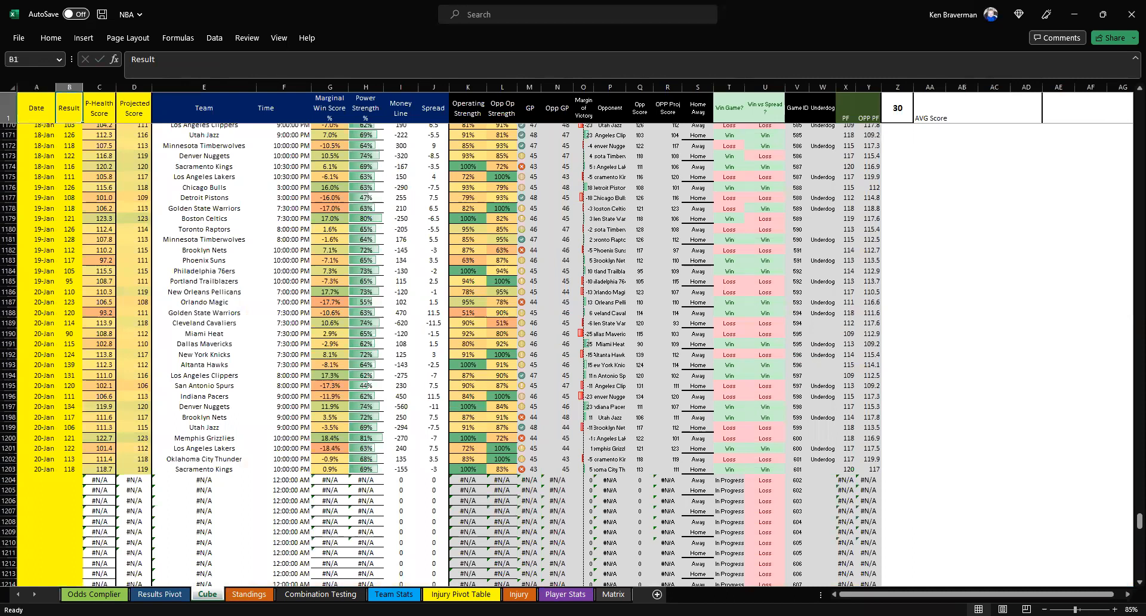
{"action": "key", "text": "Down"}
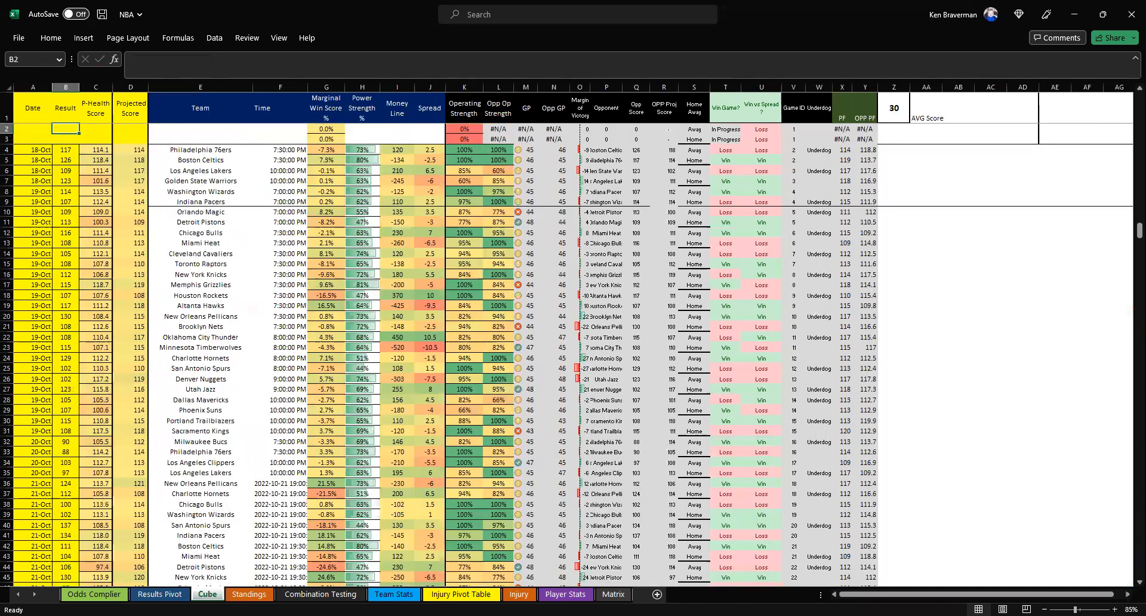
{"action": "left_click_drag", "start_coordinate": [32, 150], "coordinate": [66, 588]}
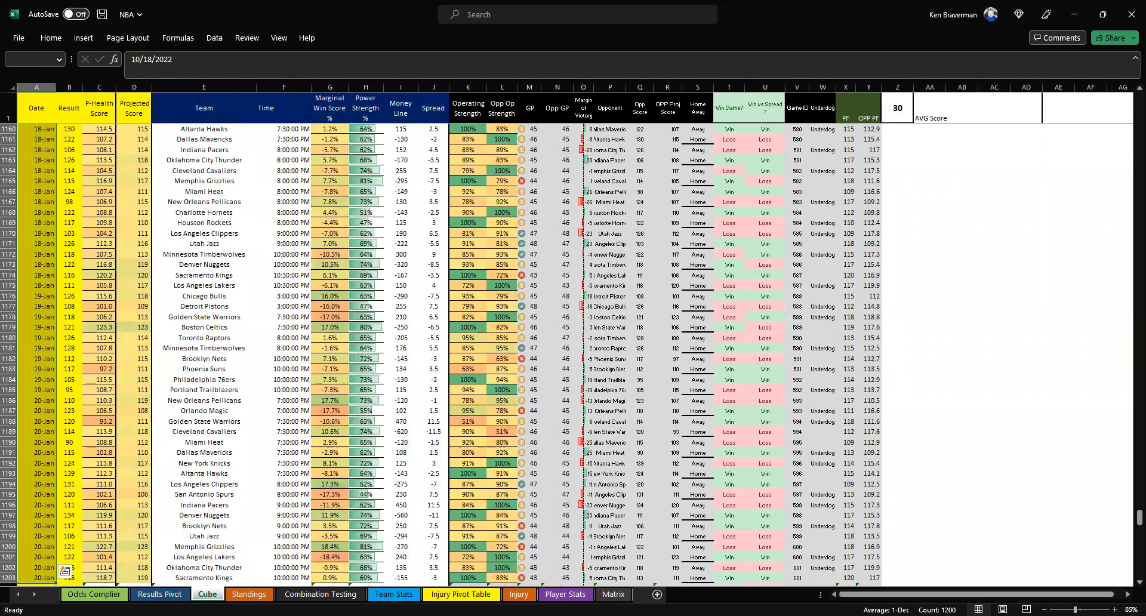
{"action": "scroll", "coordinate": [573, 352], "scroll_direction": "up", "scroll_amount": 8}
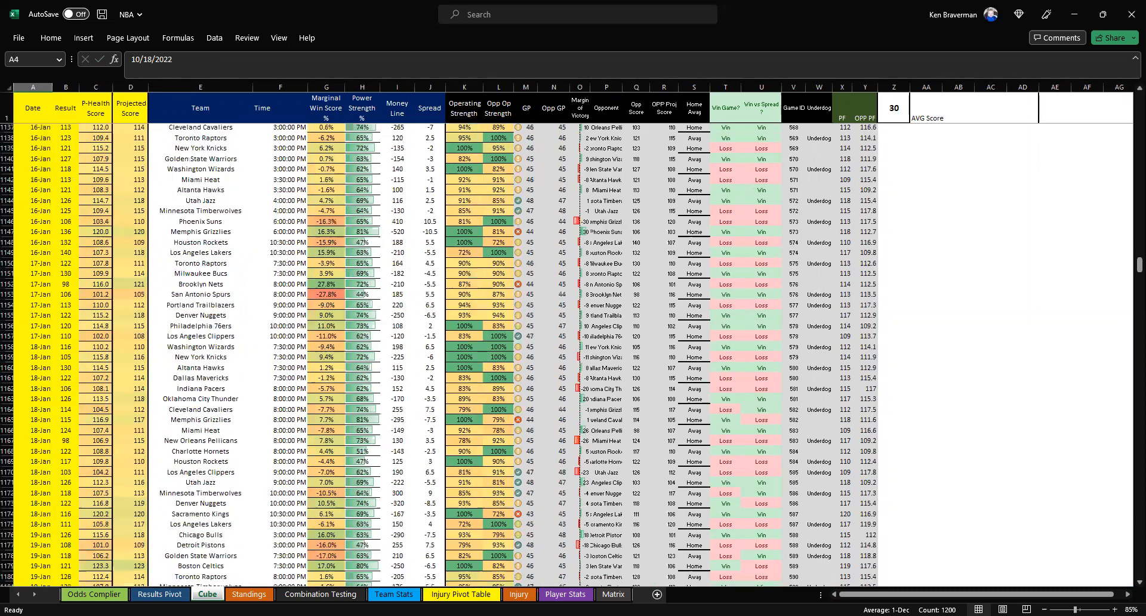
{"action": "key", "text": "Home"}
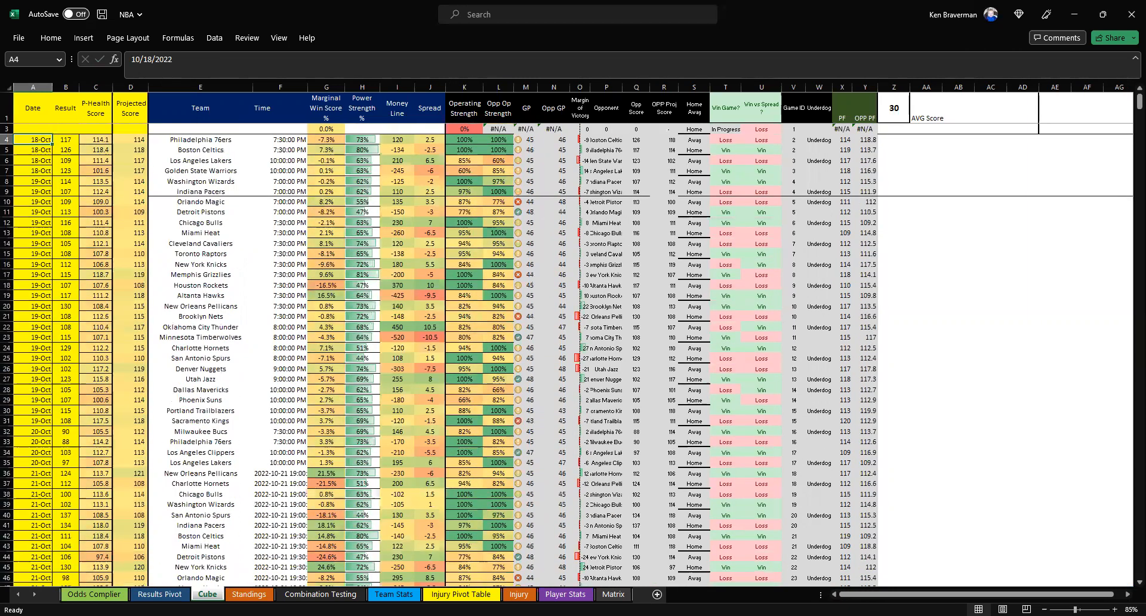
{"action": "key", "text": "Up"}
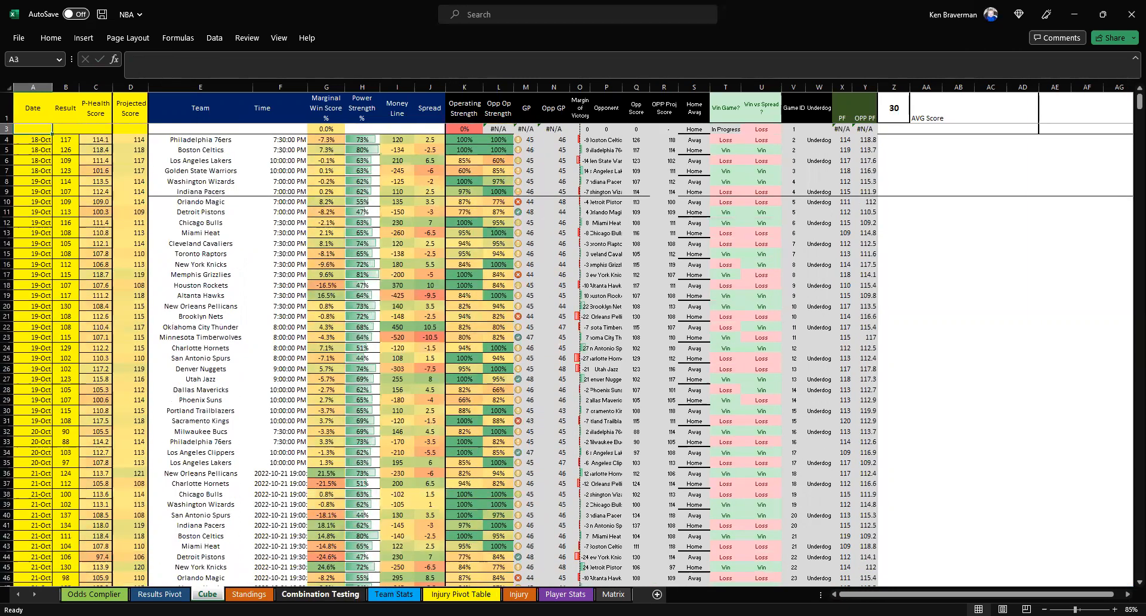
- Examine the weight combinations by Combo Test No on the Combination Testing sheet
{"action": "left_click", "coordinate": [341, 593]}
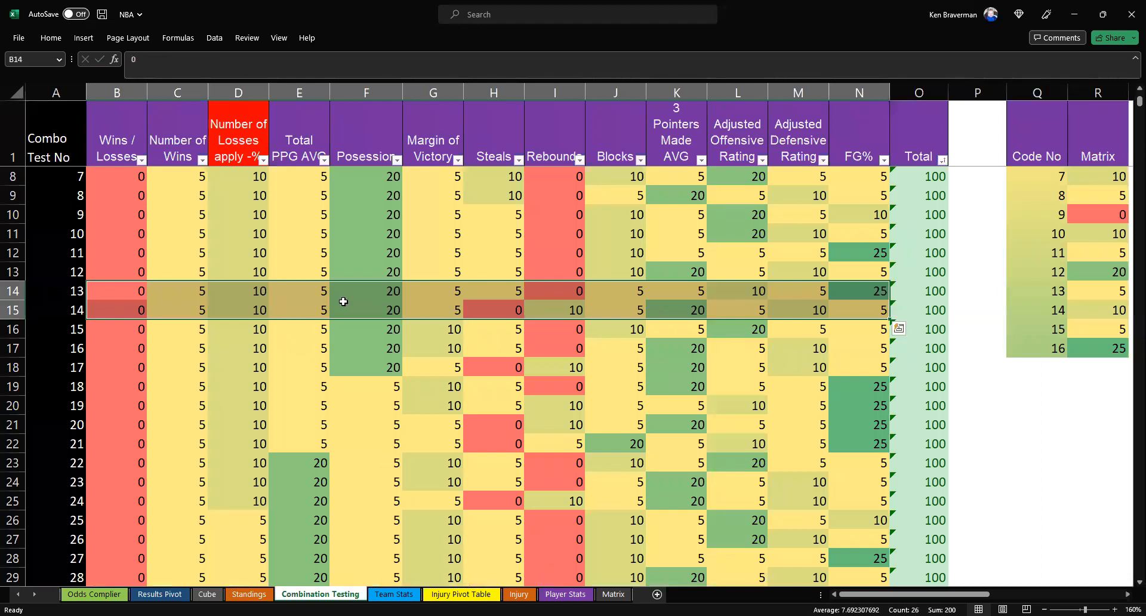
{"action": "scroll", "coordinate": [340, 303], "scroll_direction": "down", "scroll_amount": 1}
{"action": "scroll", "coordinate": [339, 306], "scroll_direction": "up", "scroll_amount": 2}
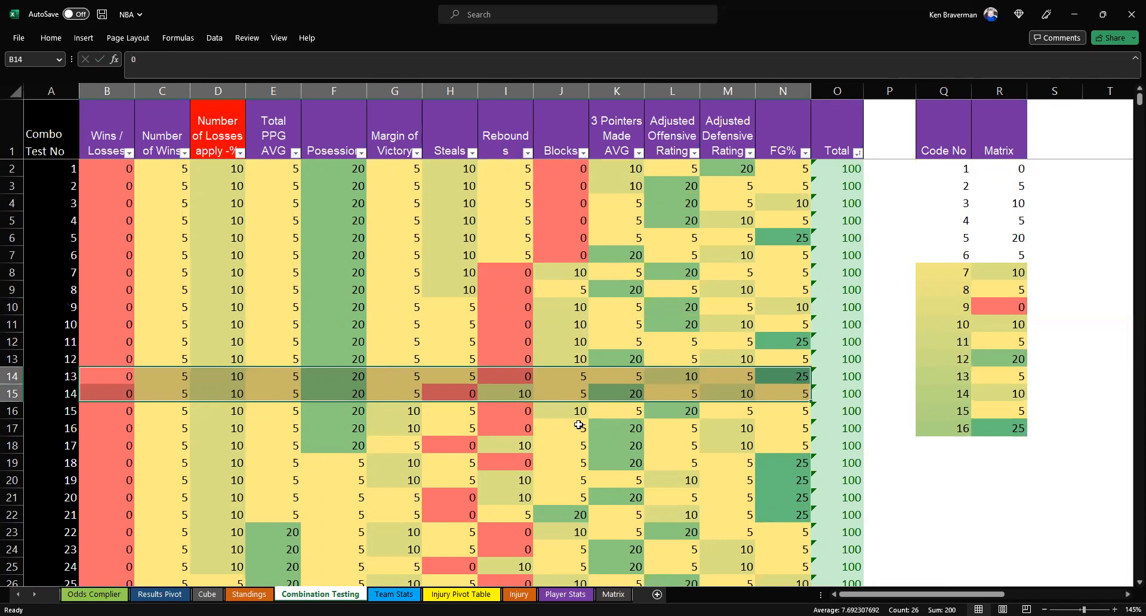
- Switch to the NCAAM workbook and review the Standings sheet's weight descriptions, toggle weights and Type % values from Wins / Losses to Net Adjusted Rating
{"action": "key", "text": "alt+Tab"}
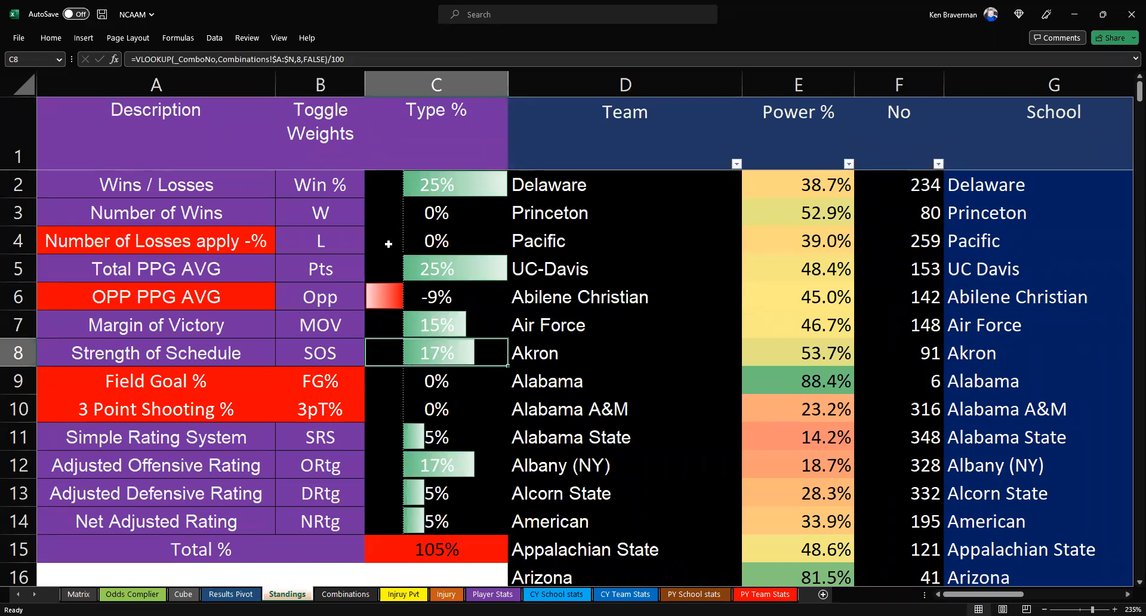
{"action": "left_click_drag", "start_coordinate": [420, 184], "coordinate": [430, 521]}
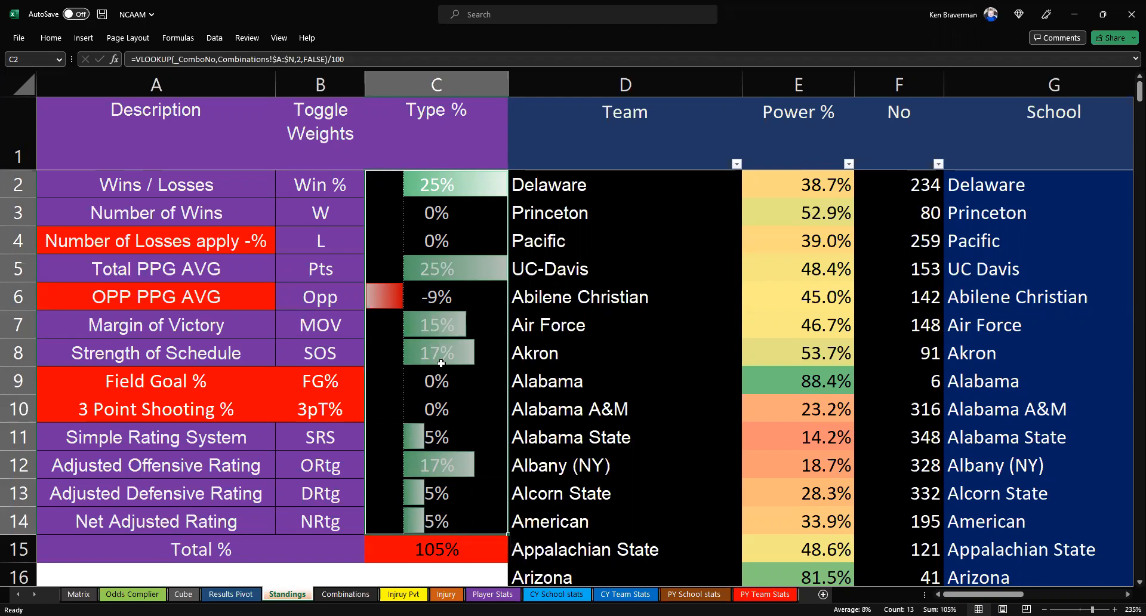
{"action": "left_click_drag", "start_coordinate": [197, 186], "coordinate": [421, 483]}
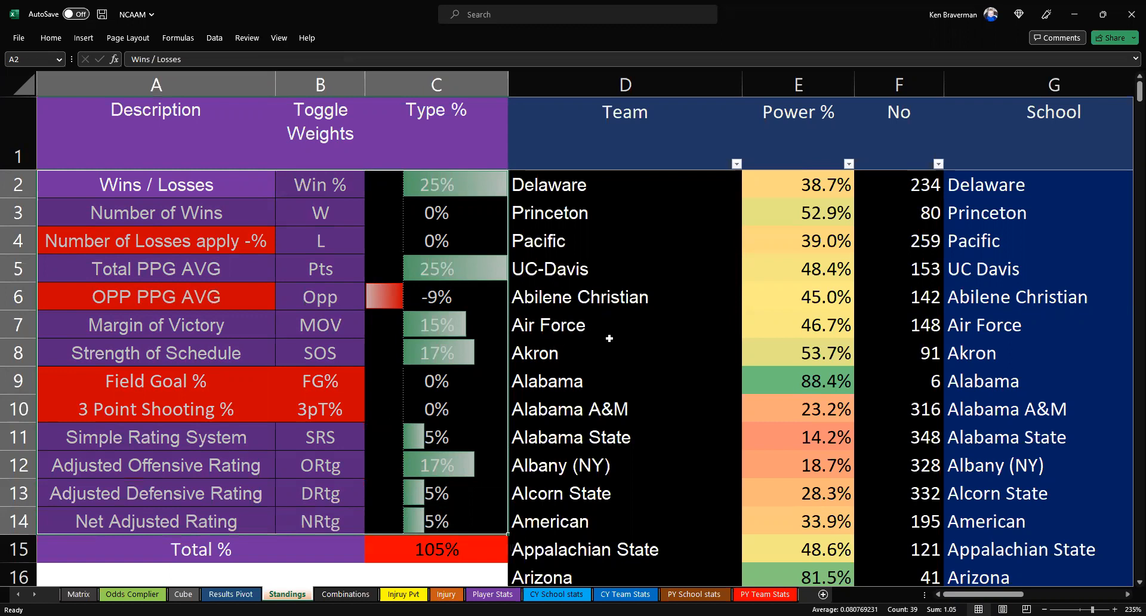
{"action": "scroll", "coordinate": [609, 338], "scroll_direction": "down", "scroll_amount": 1}
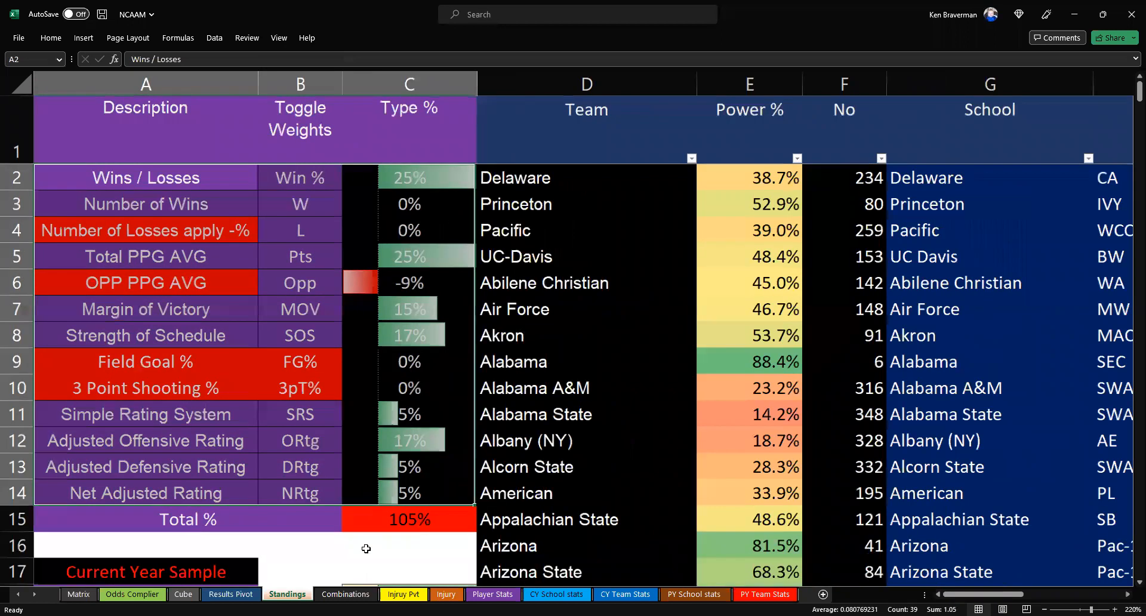
{"action": "scroll", "coordinate": [394, 537], "scroll_direction": "down", "scroll_amount": 3}
{"action": "left_click", "coordinate": [388, 426]}
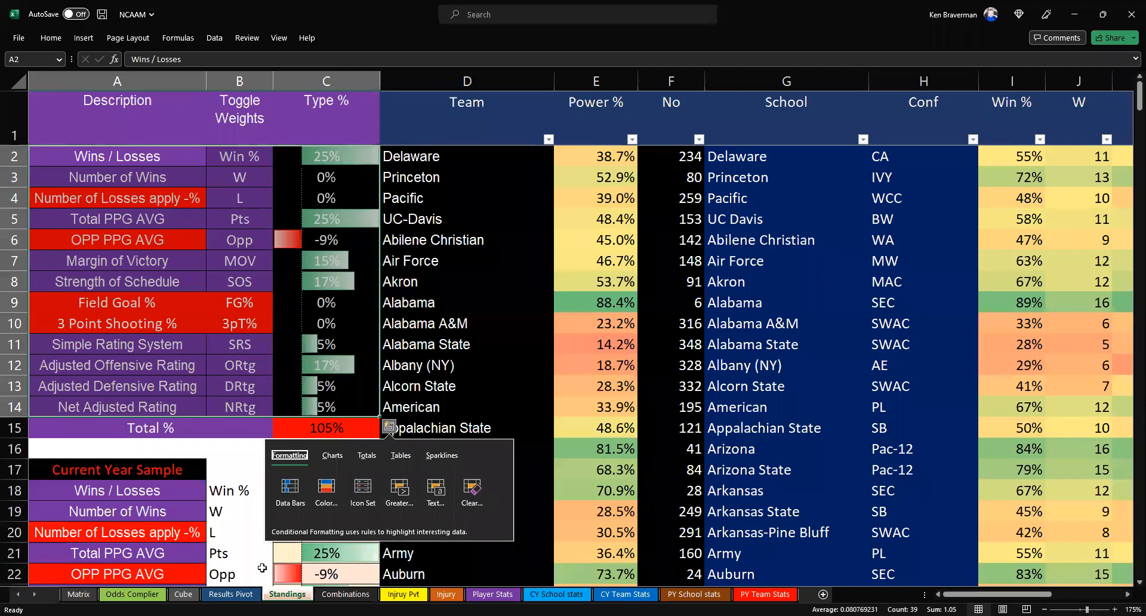
- Filter the NCAAM Results Pivot to the 1/21/2023 games with the Date slicer
{"action": "left_click", "coordinate": [231, 593]}
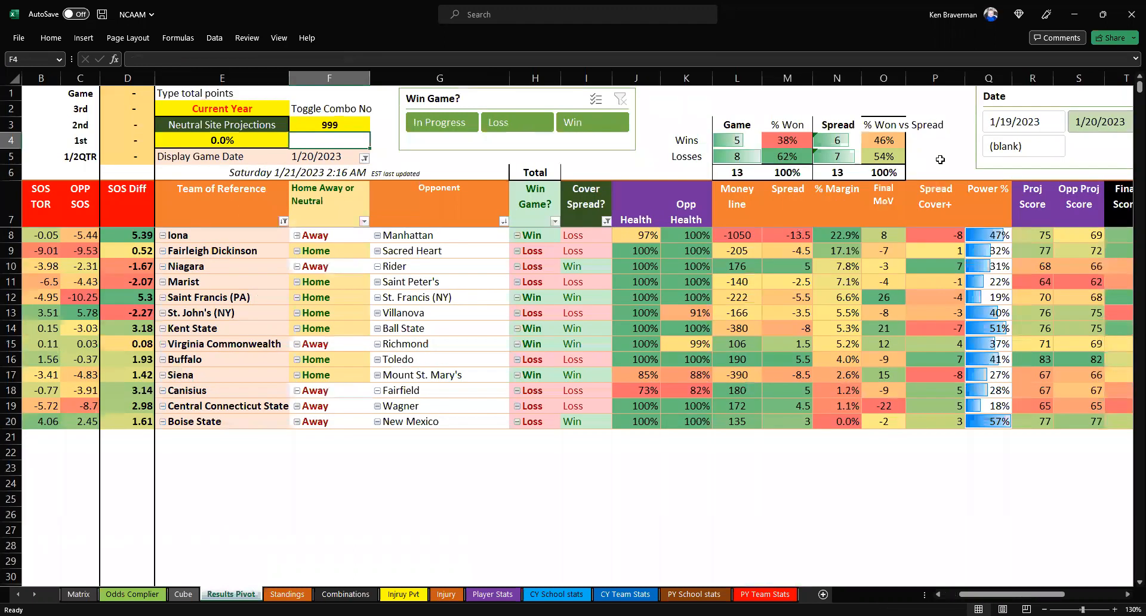
{"action": "scroll", "coordinate": [949, 158], "scroll_direction": "down", "scroll_amount": 1}
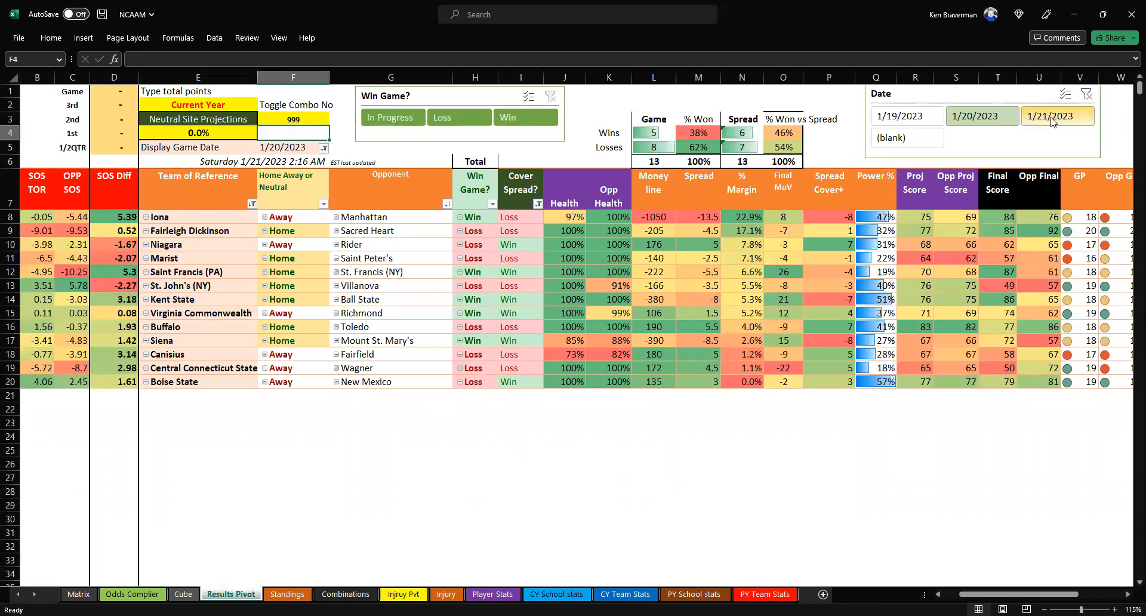
{"action": "left_click", "coordinate": [1052, 119]}
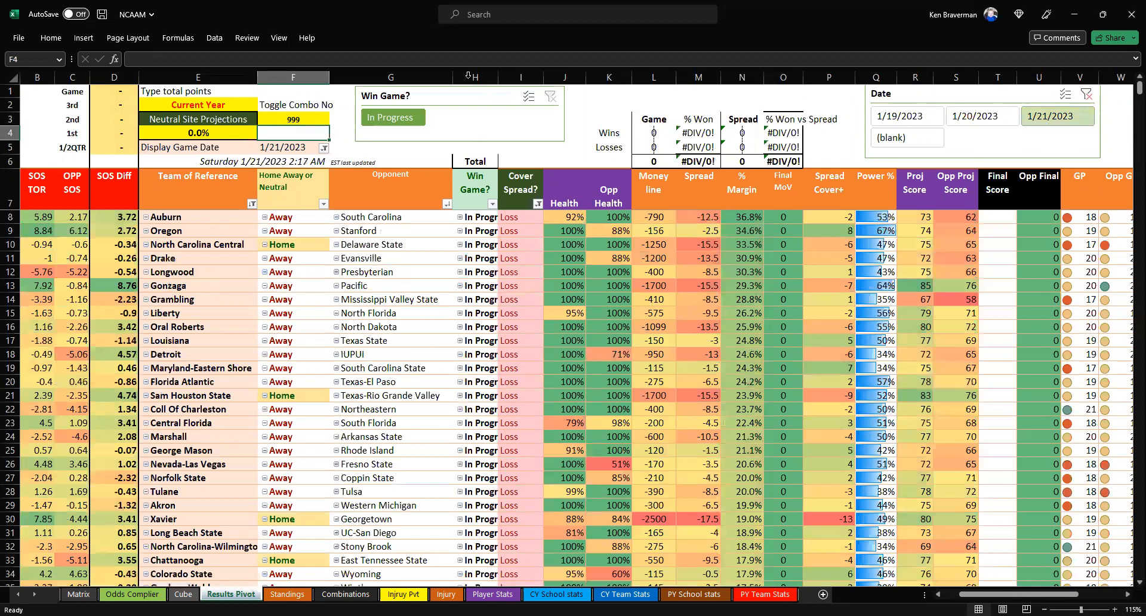
- Hide the Win Game?, Cover Spread?, Final MoV, Final Score and Opp Final columns in the Results Pivot
{"action": "left_click_drag", "start_coordinate": [475, 77], "coordinate": [533, 81]}
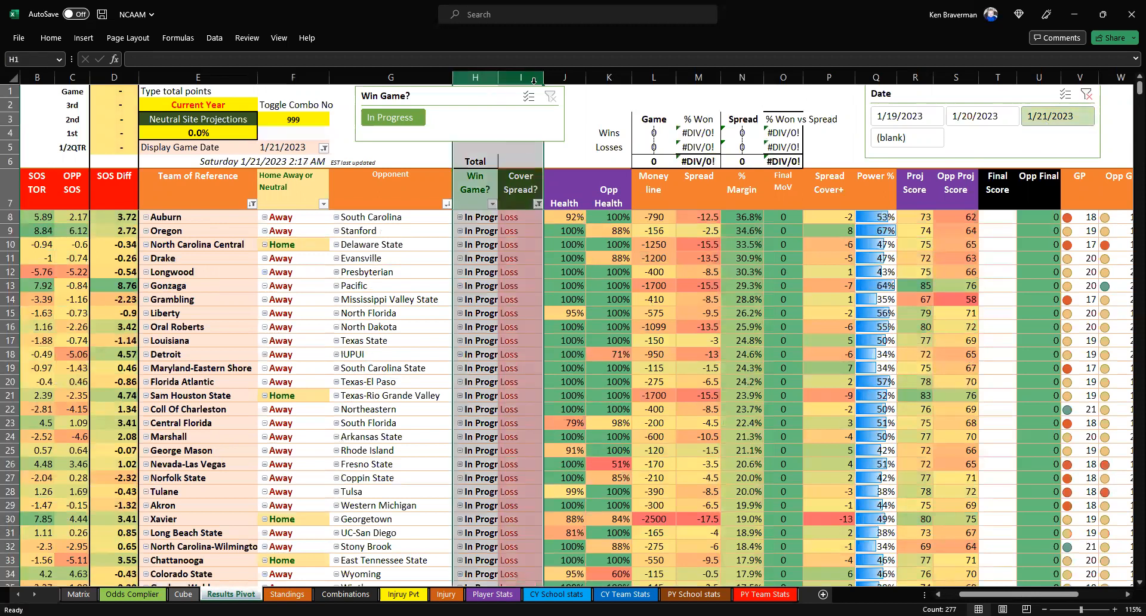
{"action": "right_click", "coordinate": [497, 273]}
{"action": "left_click", "coordinate": [562, 482]}
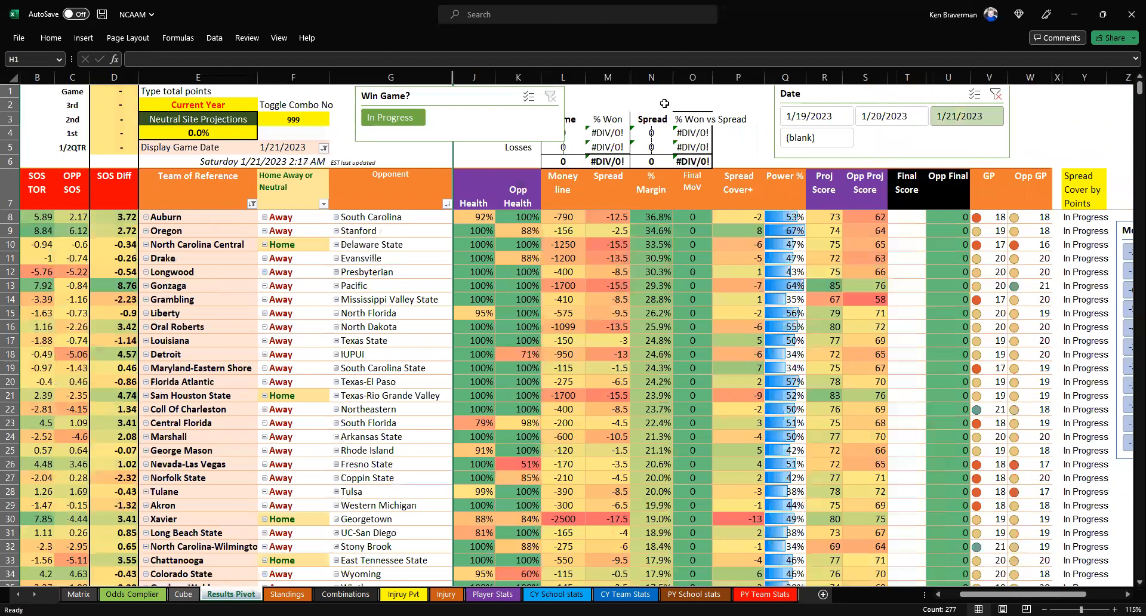
{"action": "right_click", "coordinate": [692, 77]}
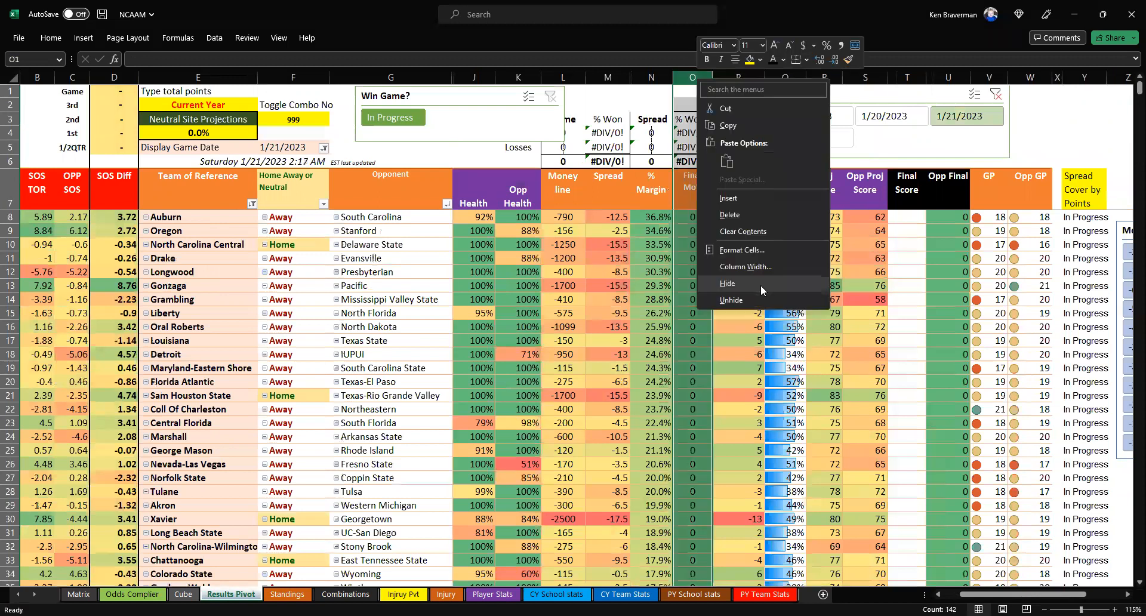
{"action": "left_click", "coordinate": [760, 284]}
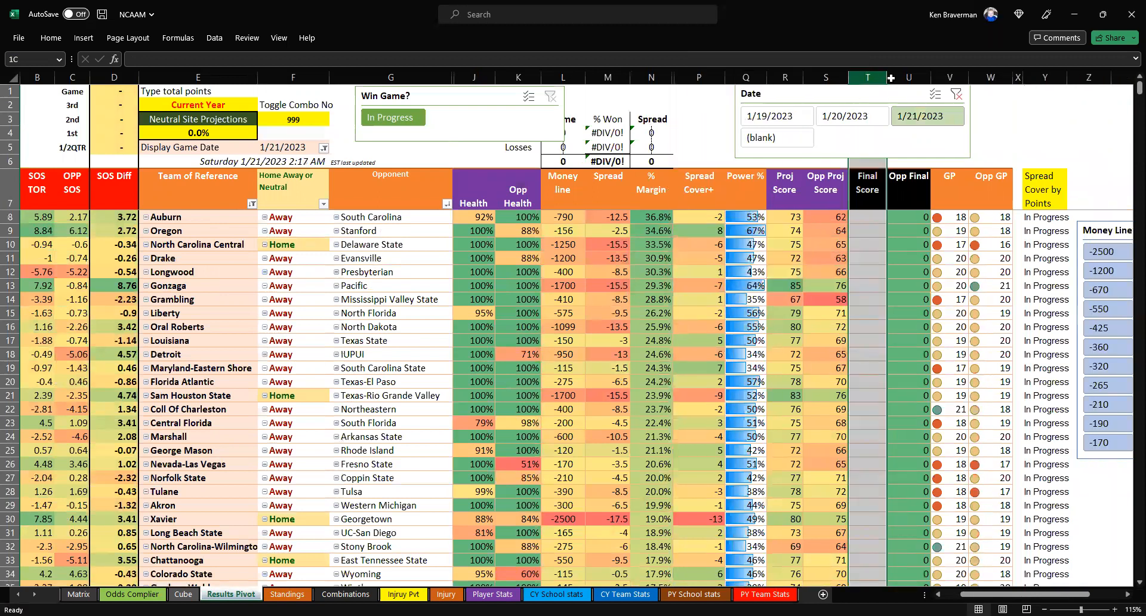
{"action": "left_click_drag", "start_coordinate": [871, 77], "coordinate": [908, 77]}
{"action": "right_click", "coordinate": [908, 294]}
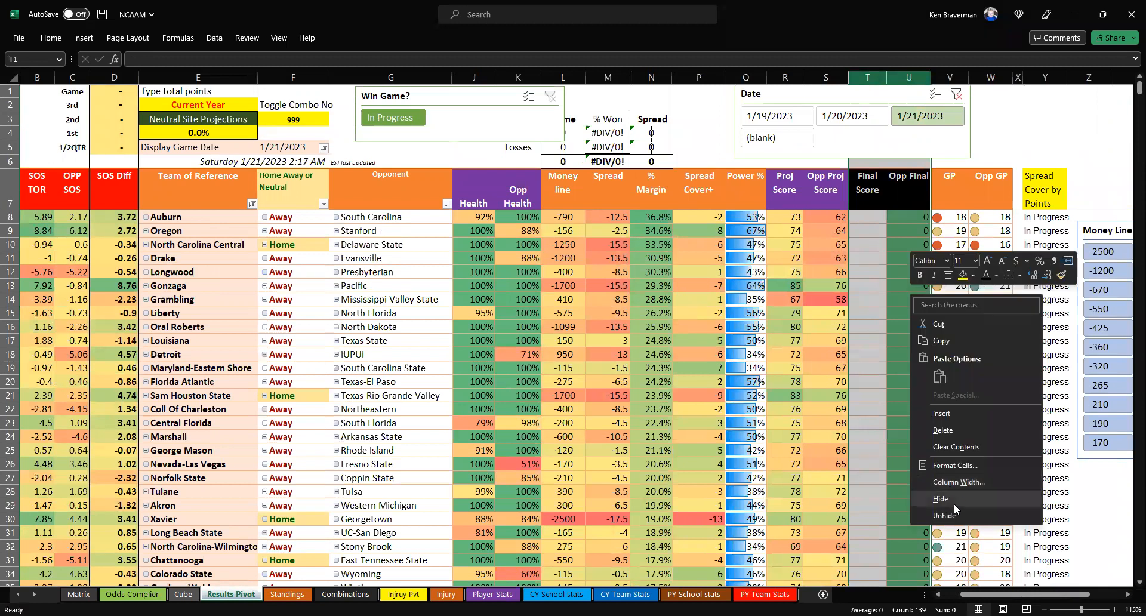
{"action": "left_click", "coordinate": [953, 503]}
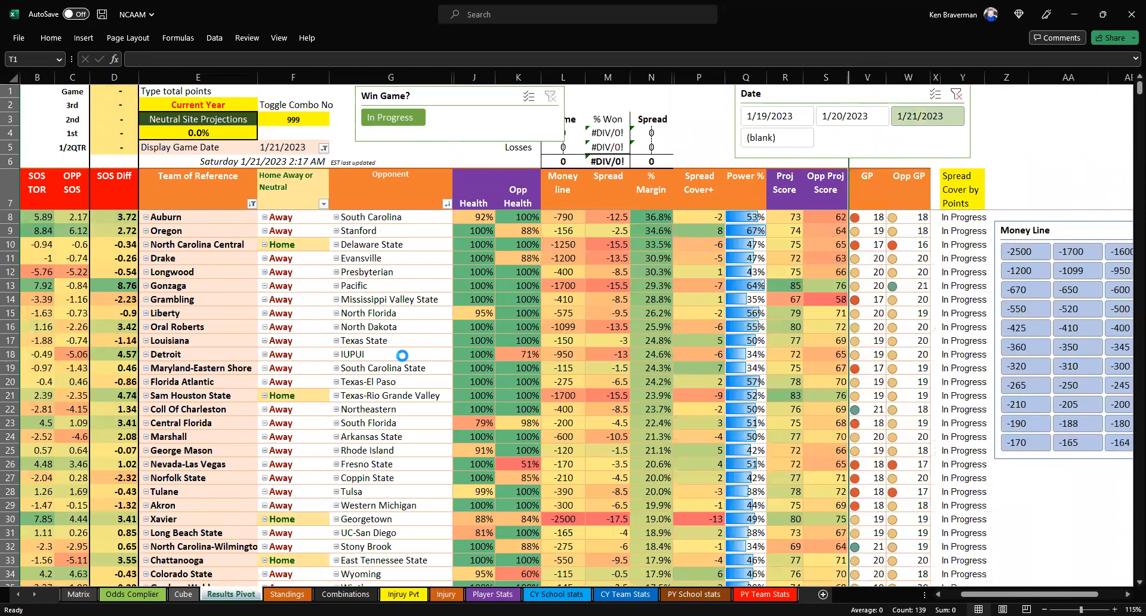
- Refresh the 1/21/2023 pivot table with the Toggle Combo No at 999
{"action": "scroll", "coordinate": [403, 355], "scroll_direction": "up", "scroll_amount": 1, "text": "ctrl"}
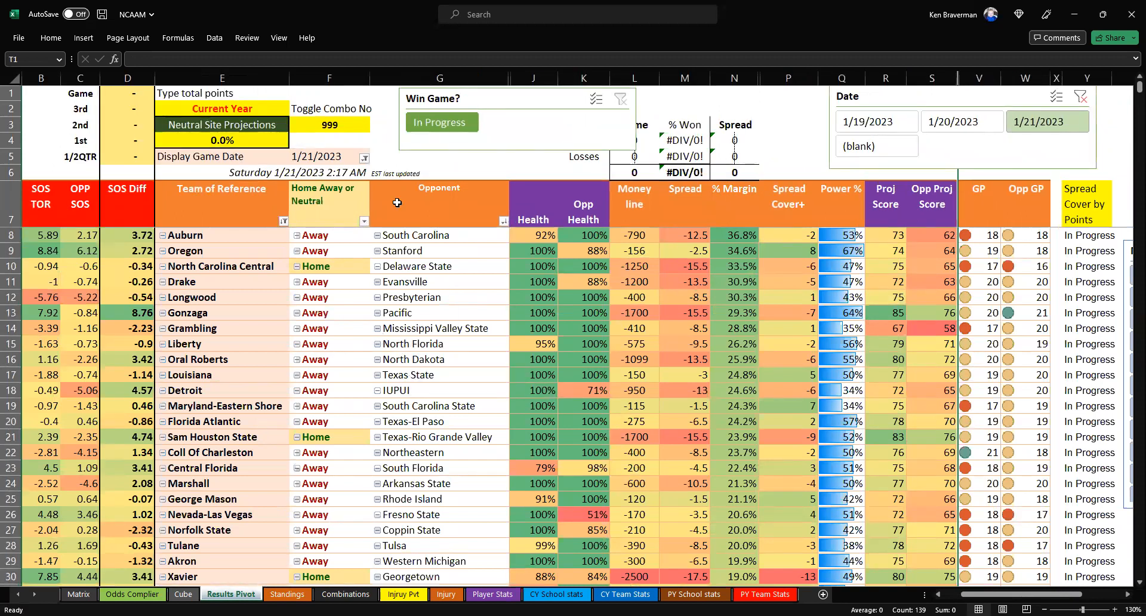
{"action": "left_click", "coordinate": [330, 132]}
{"action": "left_click", "coordinate": [409, 321]}
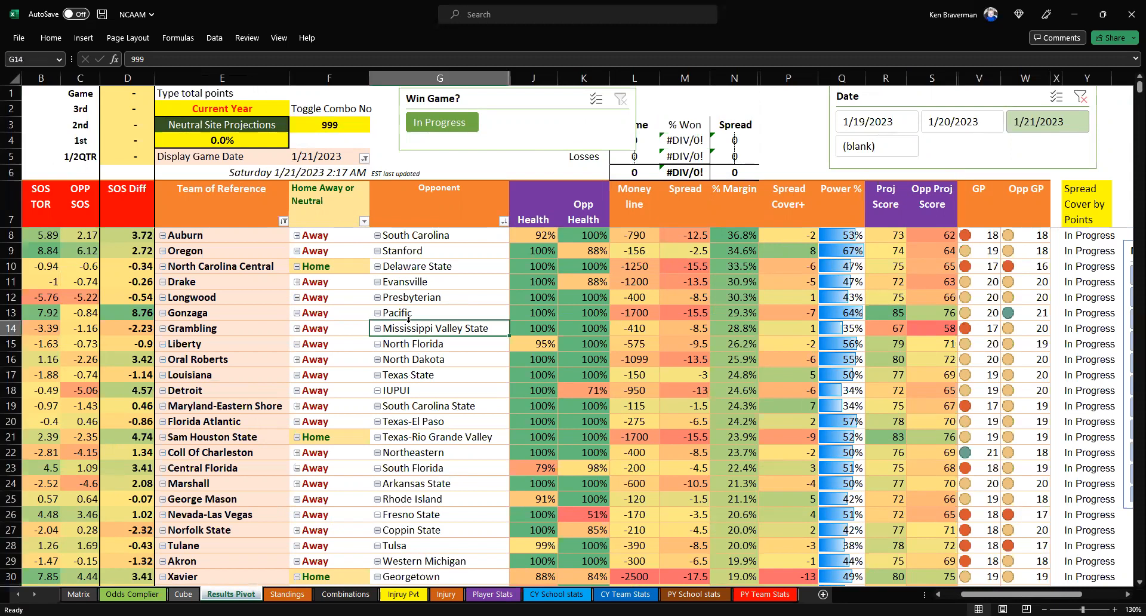
{"action": "right_click", "coordinate": [408, 324]}
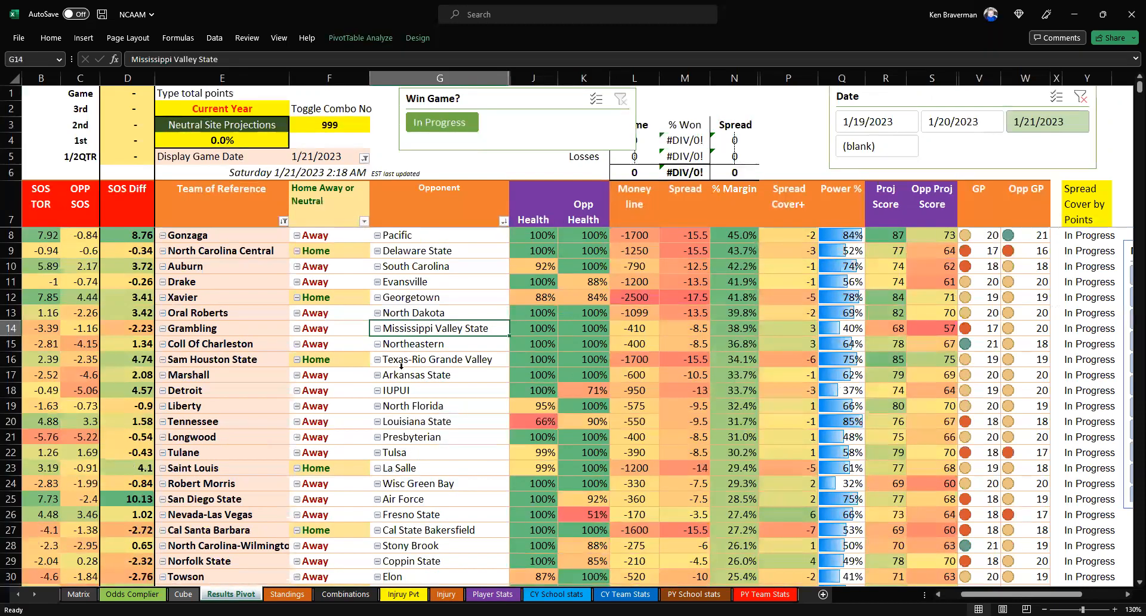
- Review the Money line values for the games from Gonzaga down to Sam Houston State
{"action": "scroll", "coordinate": [424, 392], "scroll_direction": "up", "scroll_amount": 1, "text": "ctrl"}
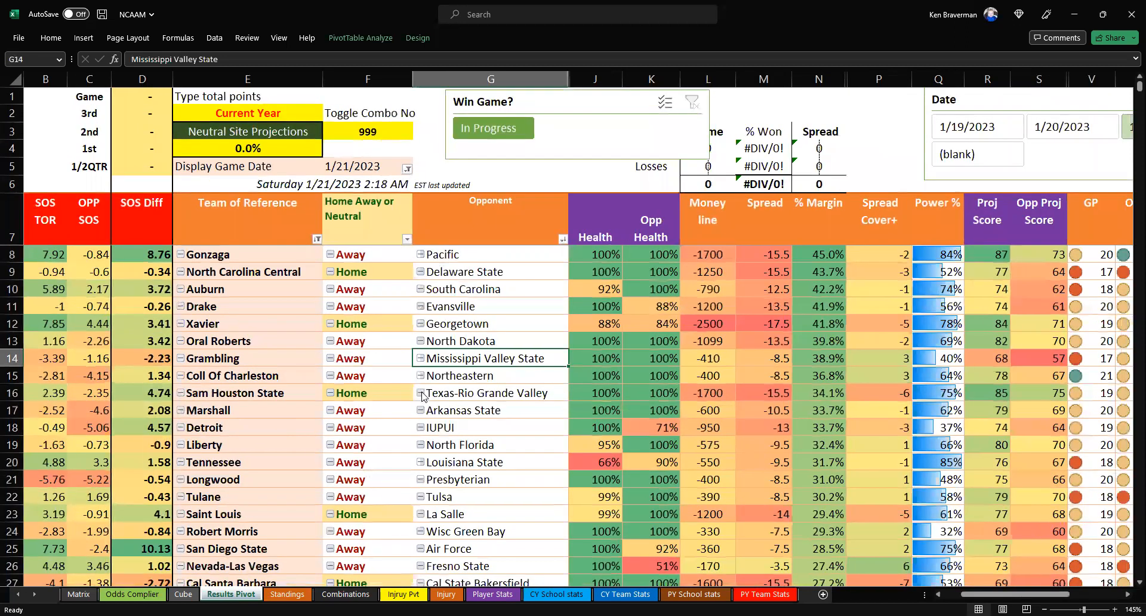
{"action": "left_click_drag", "start_coordinate": [701, 258], "coordinate": [707, 274]}
{"action": "left_click_drag", "start_coordinate": [703, 390], "coordinate": [704, 393]}
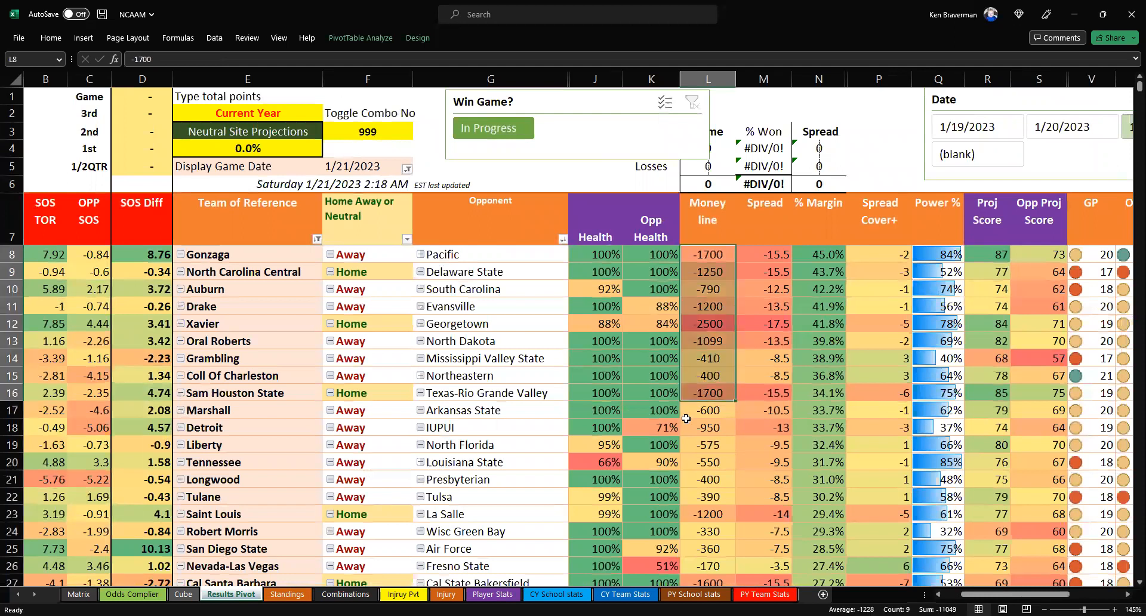
- Filter the 1/21/2023 pivot to Home teams with the Home Away slicer and select the whole Team of Reference list
{"action": "left_click_drag", "start_coordinate": [1003, 594], "coordinate": [985, 593]}
{"action": "scroll", "coordinate": [98, 187], "scroll_direction": "down", "scroll_amount": 1}
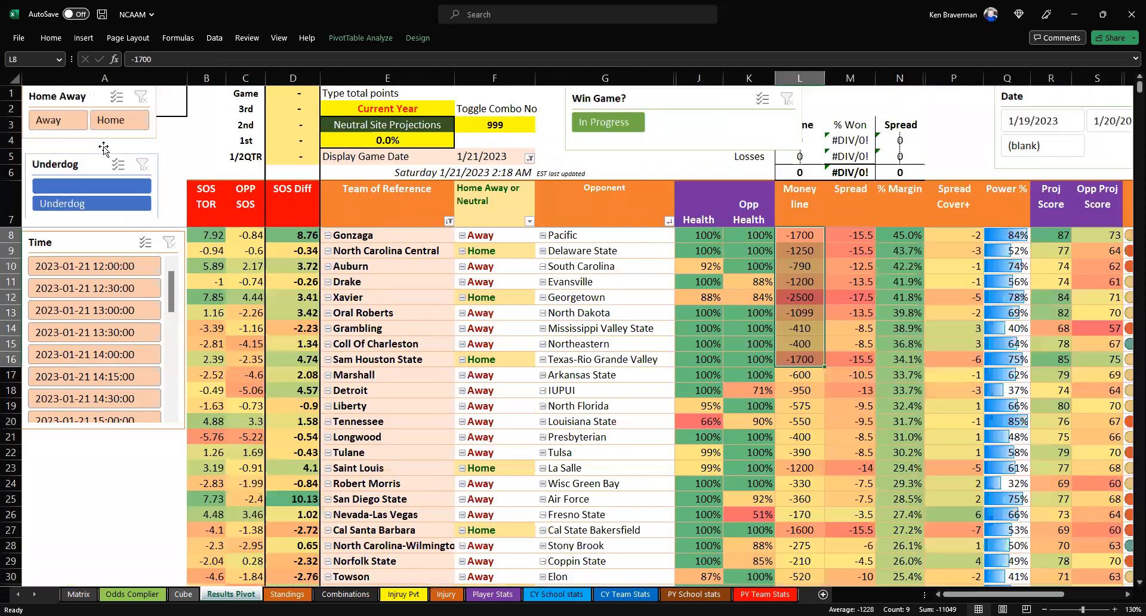
{"action": "left_click", "coordinate": [117, 120]}
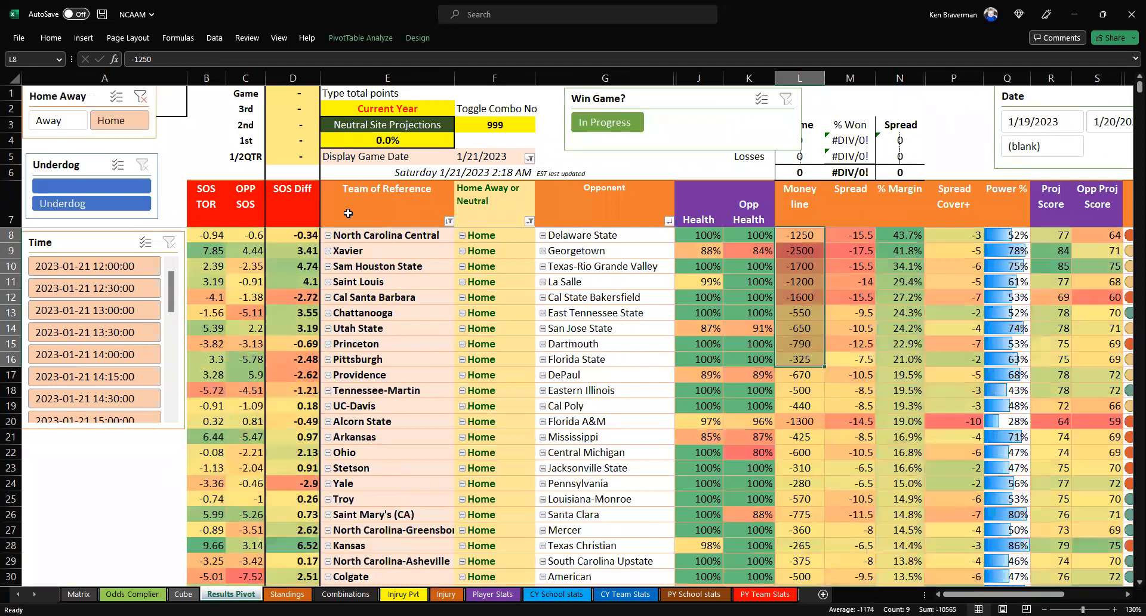
{"action": "left_click", "coordinate": [420, 234]}
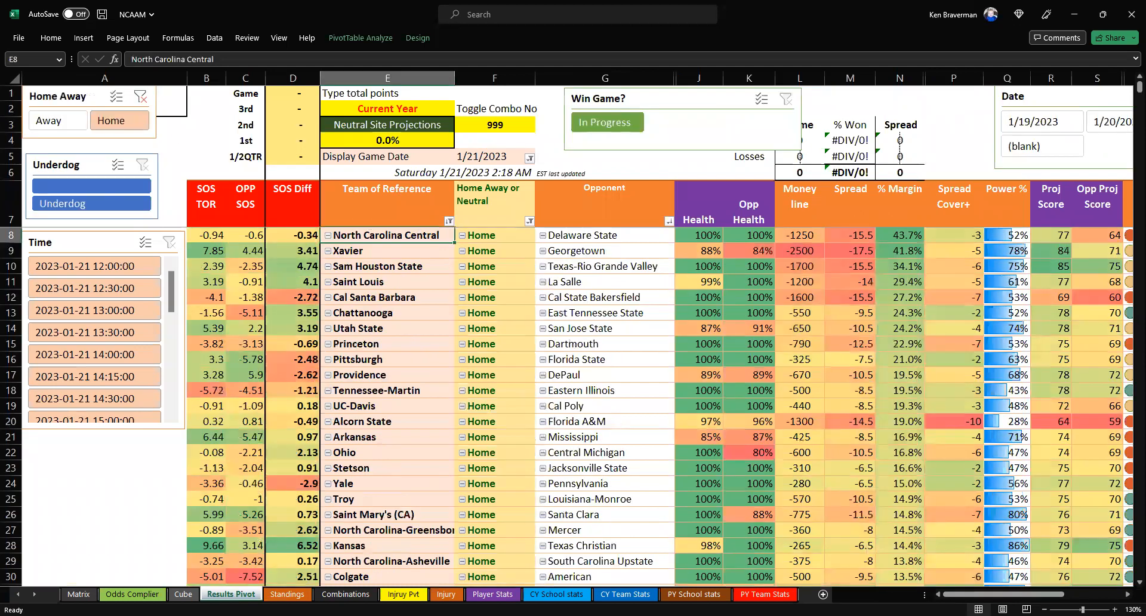
{"action": "key", "text": "ctrl+shift+Down"}
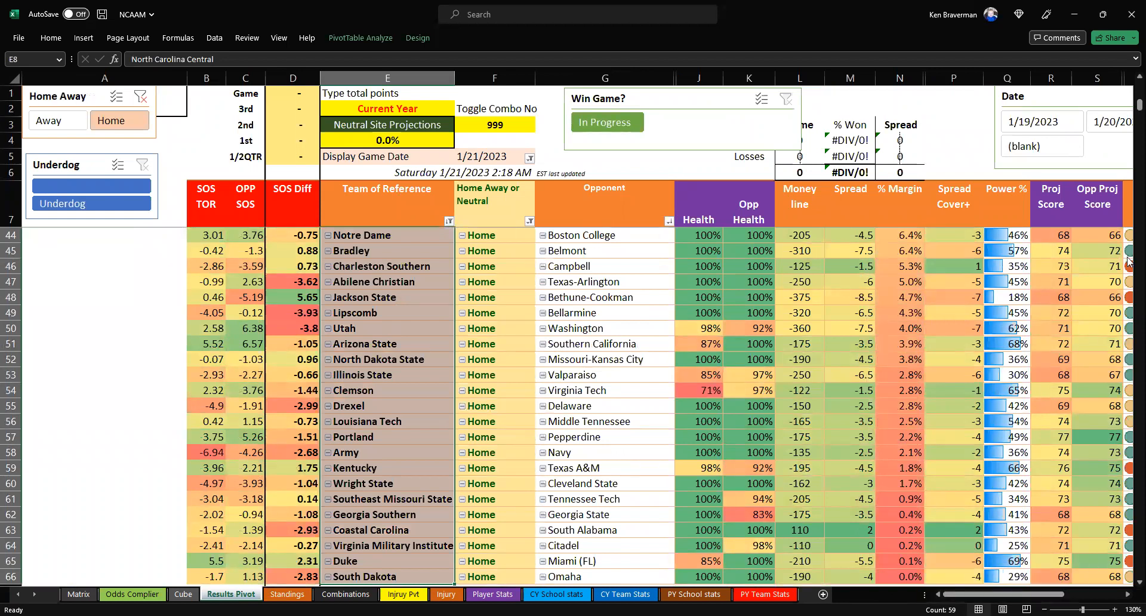
{"action": "scroll", "coordinate": [902, 401], "scroll_direction": "up", "scroll_amount": 6}
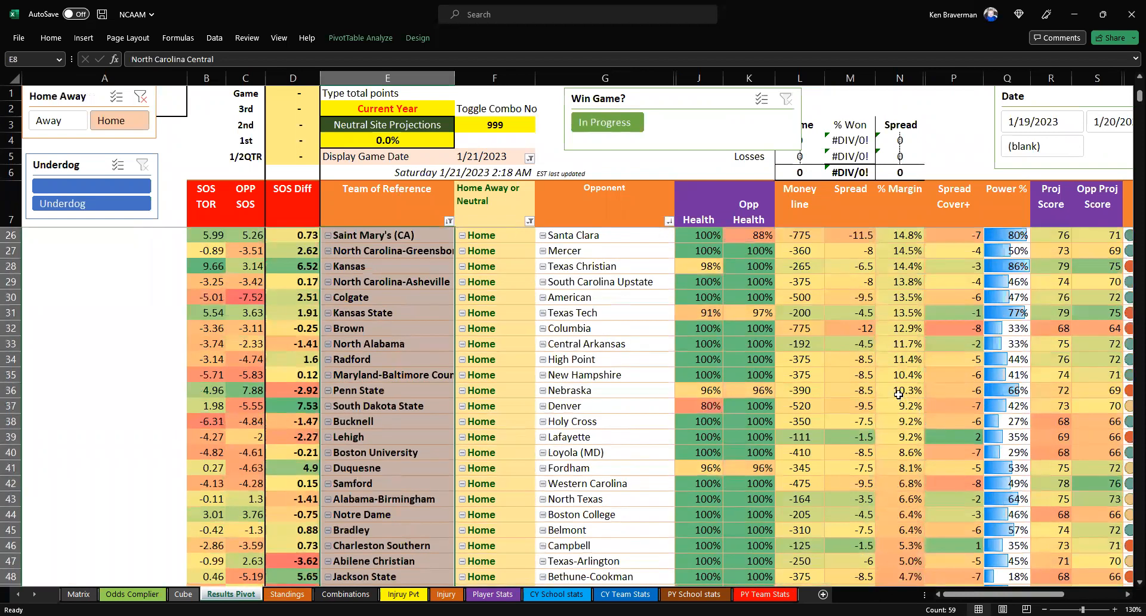
- Highlight the home games from Penn State up to North Carolina Central, from Team of Reference through % Margin
{"action": "left_click", "coordinate": [388, 390]}
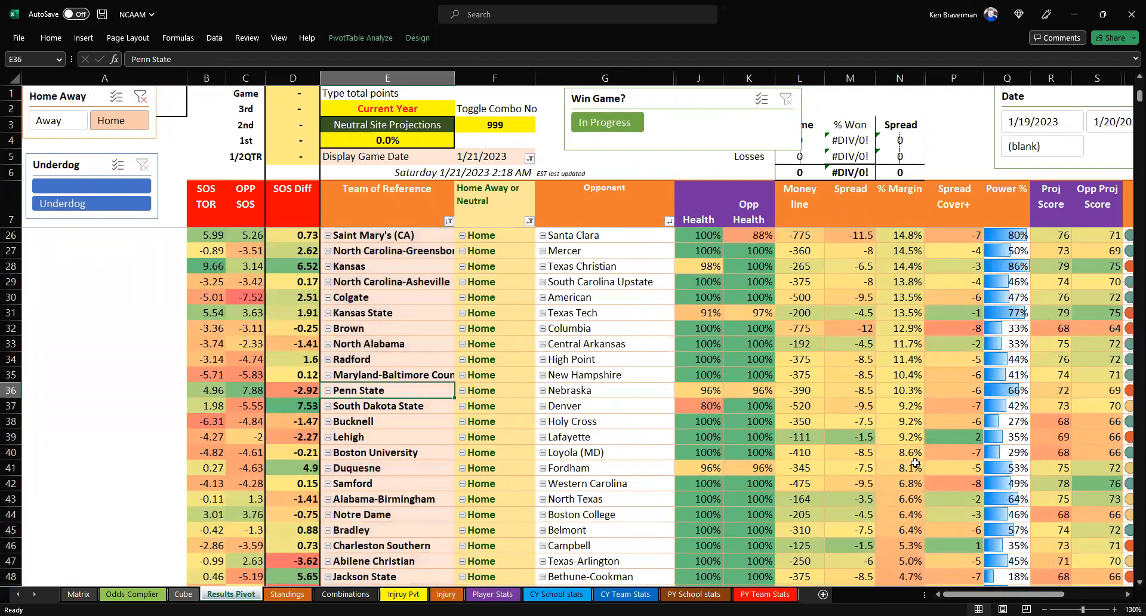
{"action": "key", "text": "shift+Right"}
{"action": "key", "text": "shift+Right"}
{"action": "key", "text": "shift+Right"}
{"action": "key", "text": "shift+Right"}
{"action": "key", "text": "shift+Right"}
{"action": "key", "text": "shift+Right"}
{"action": "key", "text": "shift+Right"}
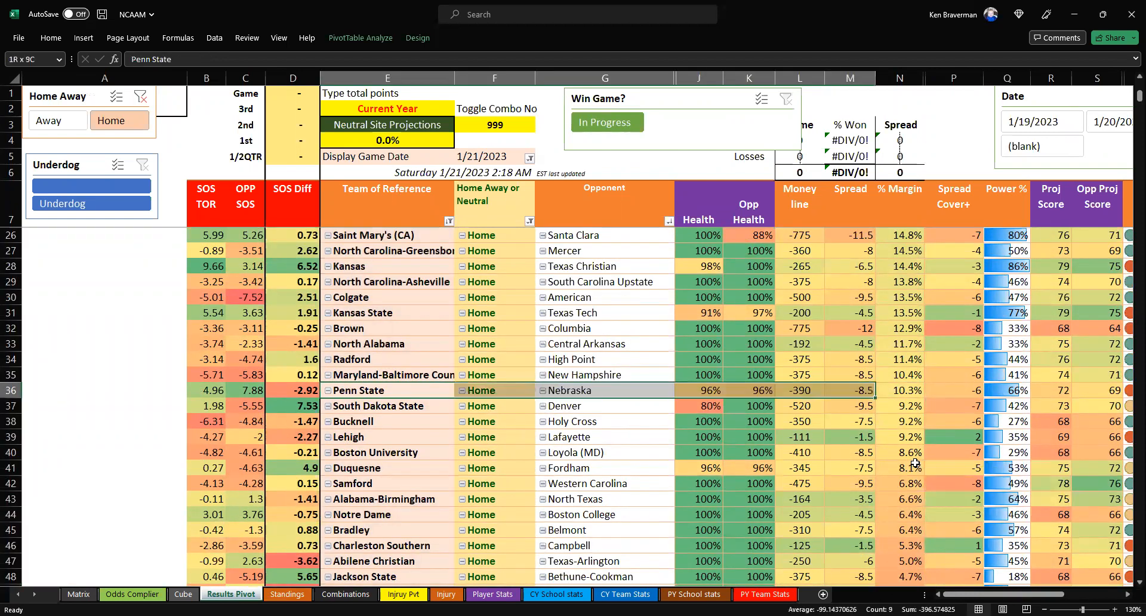
{"action": "key", "text": "ctrl+shift+Up"}
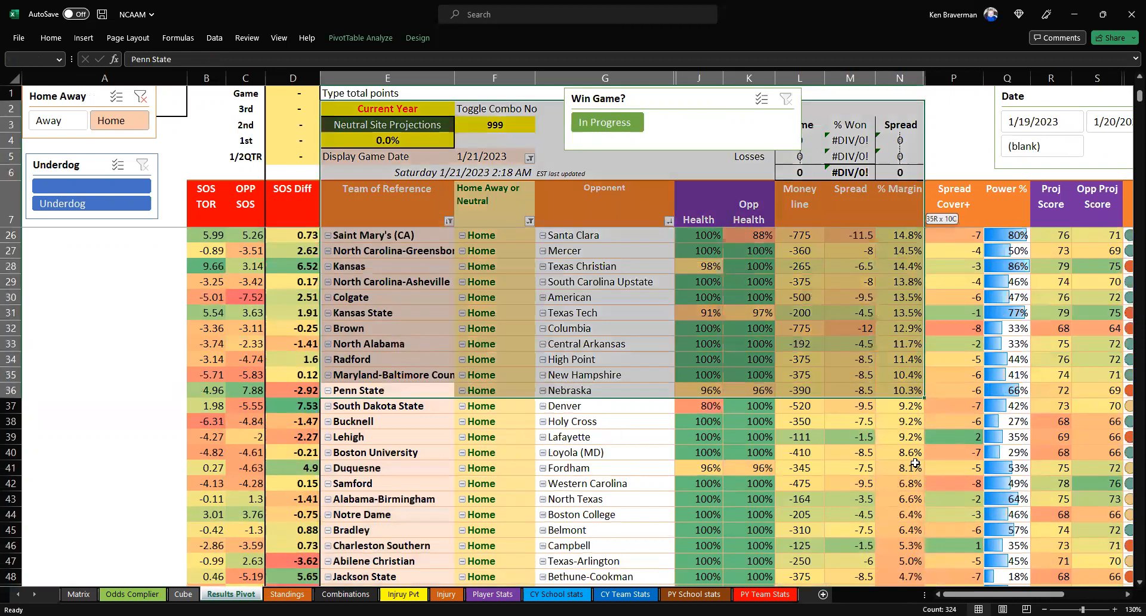
{"action": "key", "text": "shift+Down"}
{"action": "key", "text": "shift+Down"}
{"action": "key", "text": "shift+Down"}
{"action": "key", "text": "shift+Down"}
{"action": "key", "text": "shift+Down"}
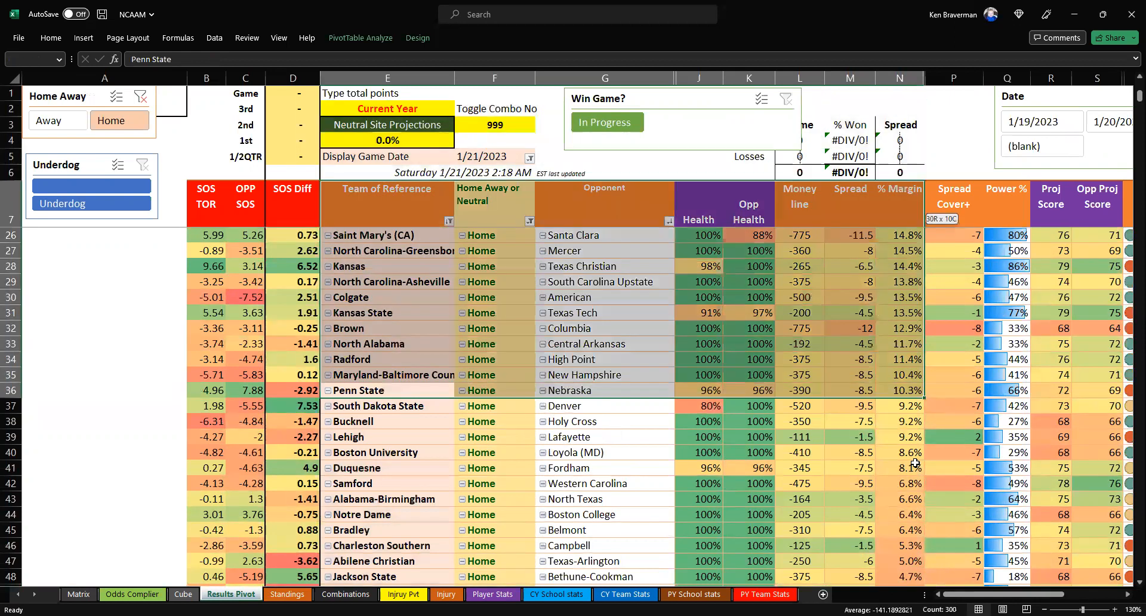
{"action": "key", "text": "shift+Down"}
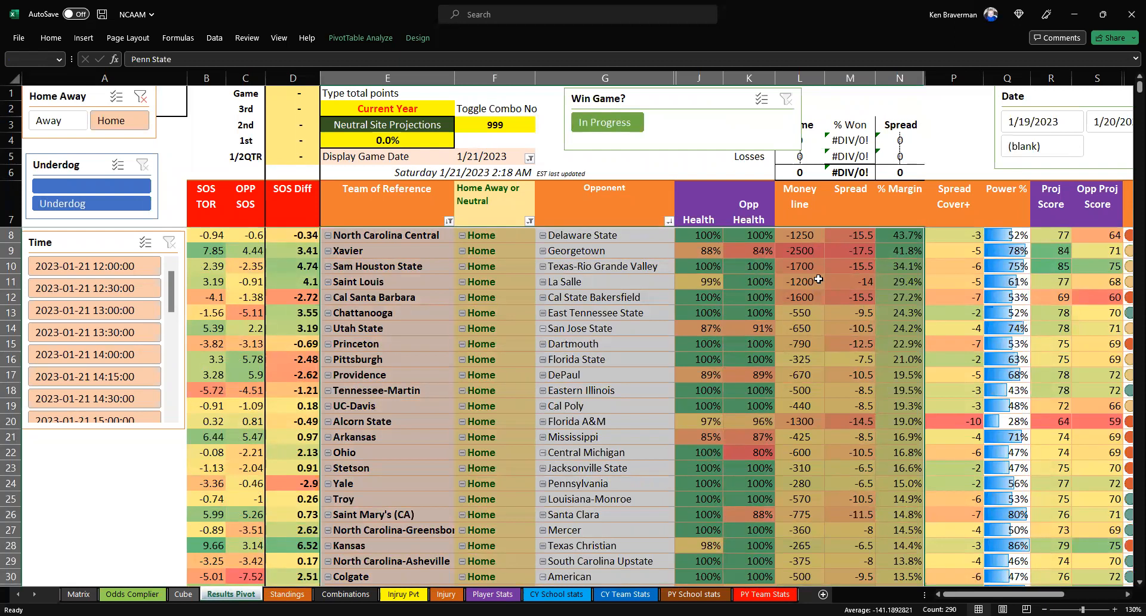
{"action": "scroll", "coordinate": [818, 278], "scroll_direction": "down", "scroll_amount": 6}
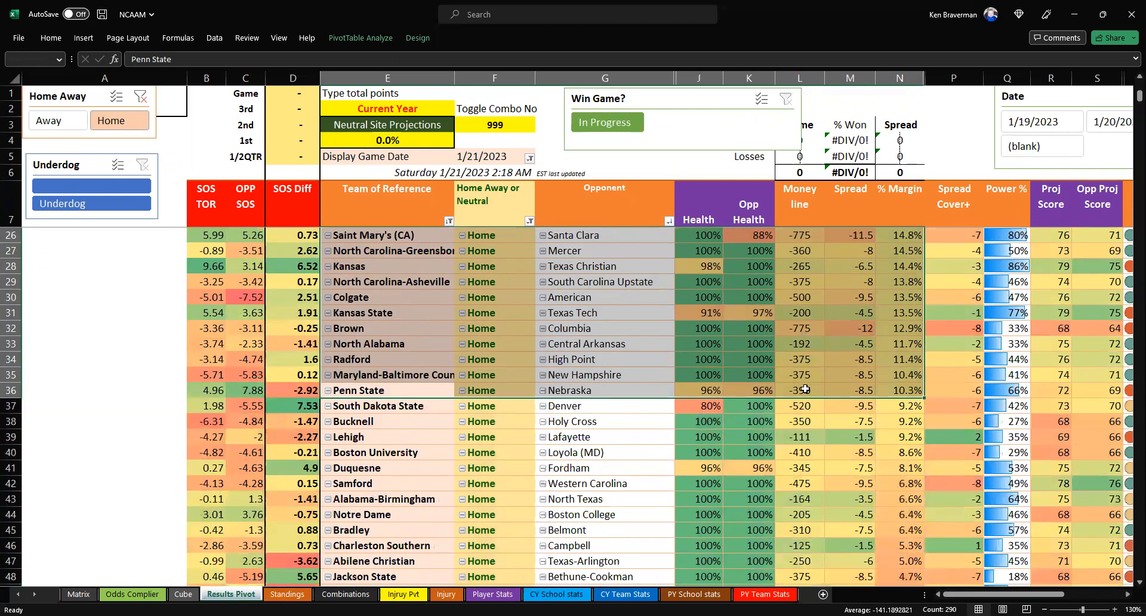
- Select the Money line values from Penn State up to North Carolina Central and review them
{"action": "left_click", "coordinate": [805, 389]}
{"action": "scroll", "coordinate": [805, 389], "scroll_direction": "up", "scroll_amount": 1}
{"action": "left_click_drag", "start_coordinate": [907, 427], "coordinate": [904, 361]}
{"action": "left_click_drag", "start_coordinate": [910, 215], "coordinate": [904, 405]}
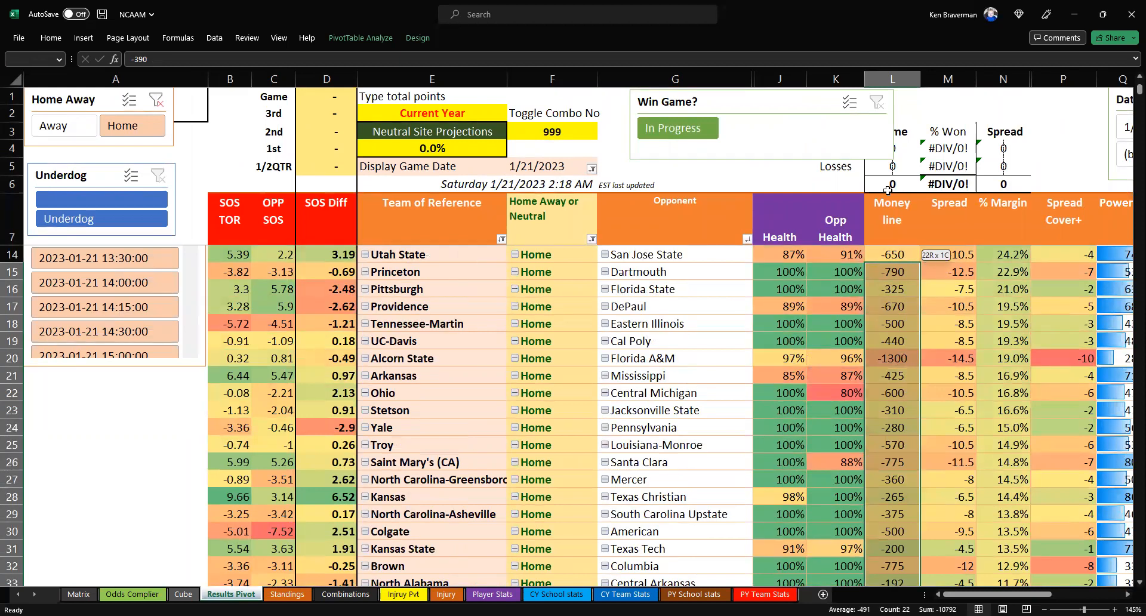
{"action": "left_click_drag", "start_coordinate": [892, 268], "coordinate": [892, 269]}
{"action": "scroll", "coordinate": [800, 357], "scroll_direction": "down", "scroll_amount": 3}
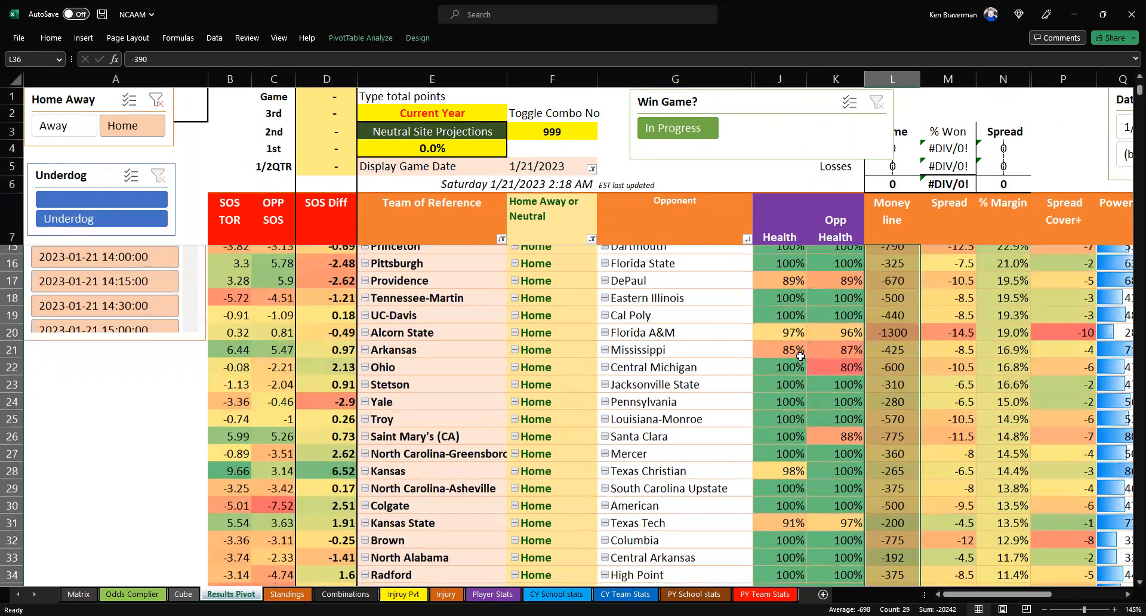
{"action": "scroll", "coordinate": [795, 361], "scroll_direction": "down", "scroll_amount": 3}
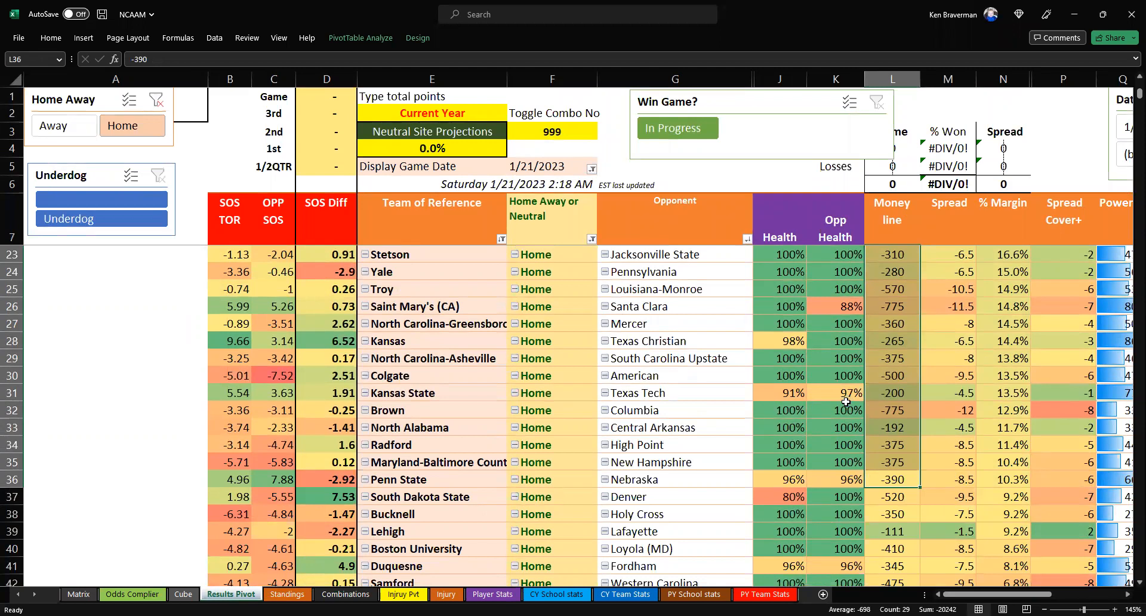
{"action": "scroll", "coordinate": [846, 402], "scroll_direction": "down", "scroll_amount": 1, "text": "ctrl"}
{"action": "scroll", "coordinate": [846, 401], "scroll_direction": "up", "scroll_amount": 5}
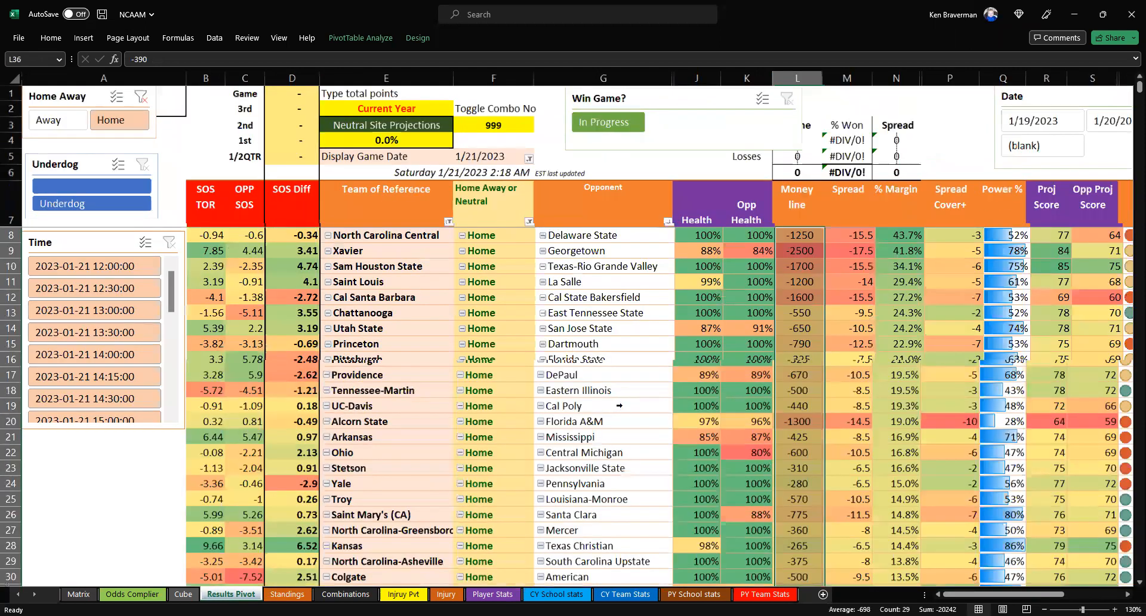
{"action": "scroll", "coordinate": [623, 406], "scroll_direction": "up", "scroll_amount": 1, "text": "ctrl"}
{"action": "scroll", "coordinate": [621, 406], "scroll_direction": "down", "scroll_amount": 3}
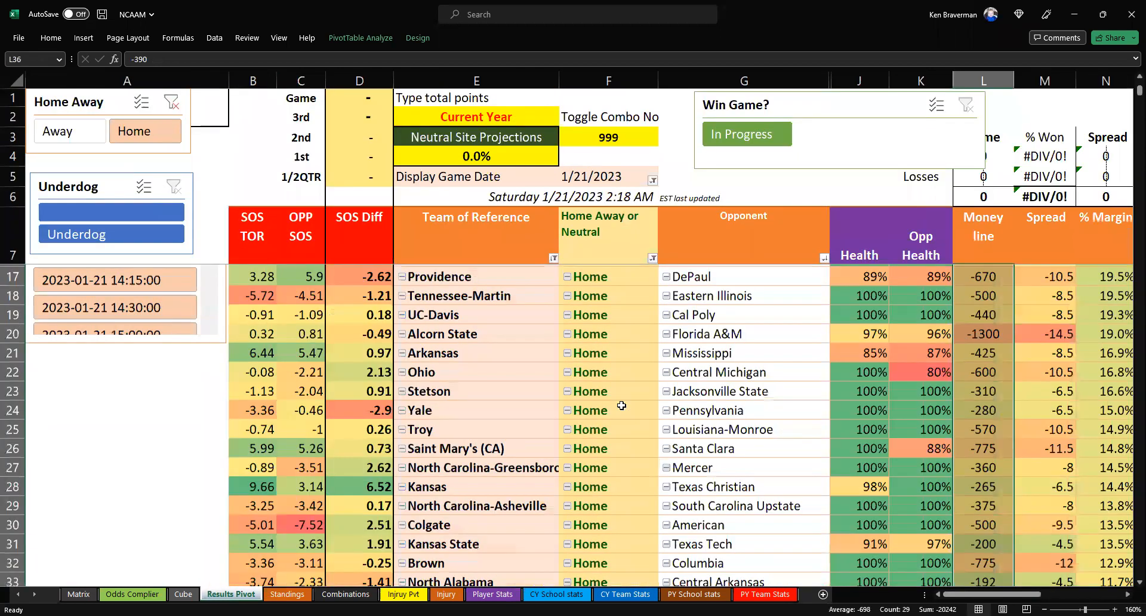
{"action": "scroll", "coordinate": [530, 484], "scroll_direction": "up", "scroll_amount": 1, "text": "ctrl"}
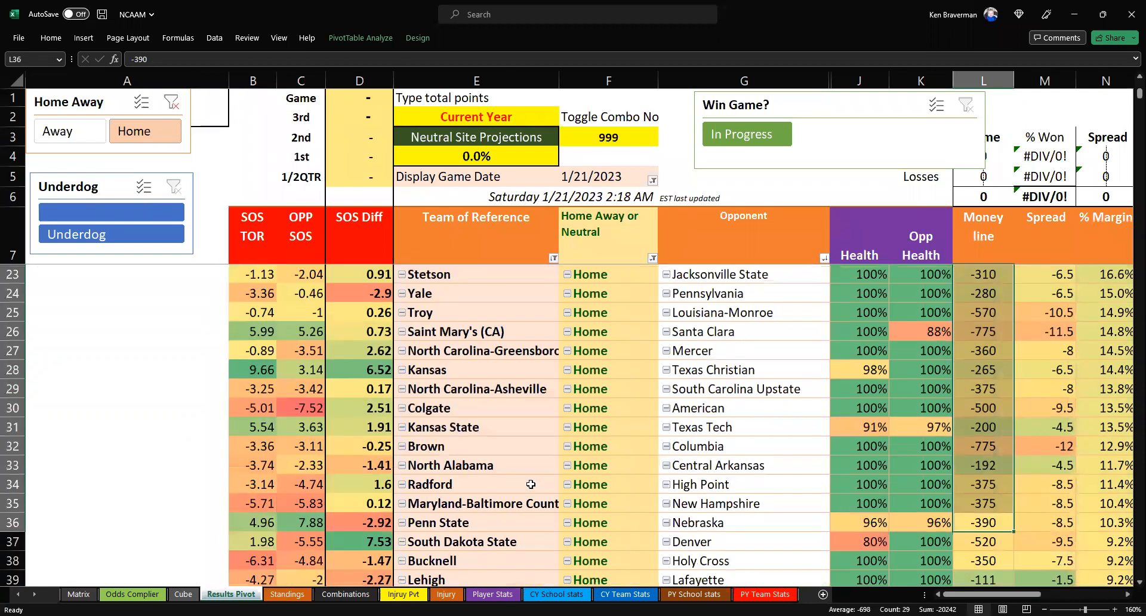
- Review the home teams above Penn State, Santa Clara's health against Saint Mary's (CA), and the remaining lower-margin home games
{"action": "left_click_drag", "start_coordinate": [528, 522], "coordinate": [479, 246]}
{"action": "scroll", "coordinate": [505, 451], "scroll_direction": "down", "scroll_amount": 1}
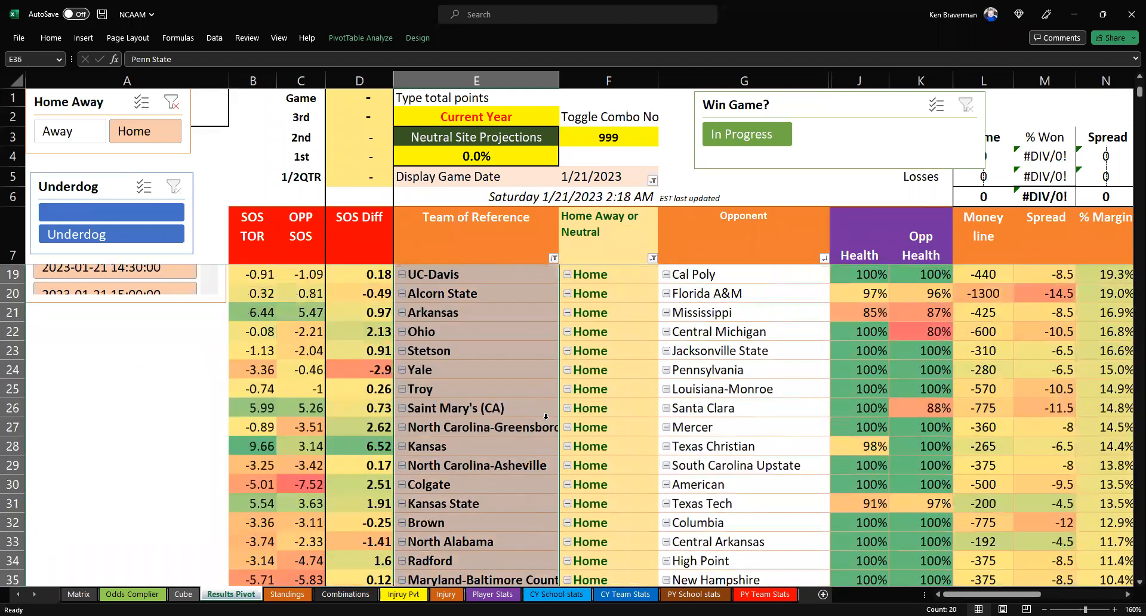
{"action": "left_click", "coordinate": [528, 407]}
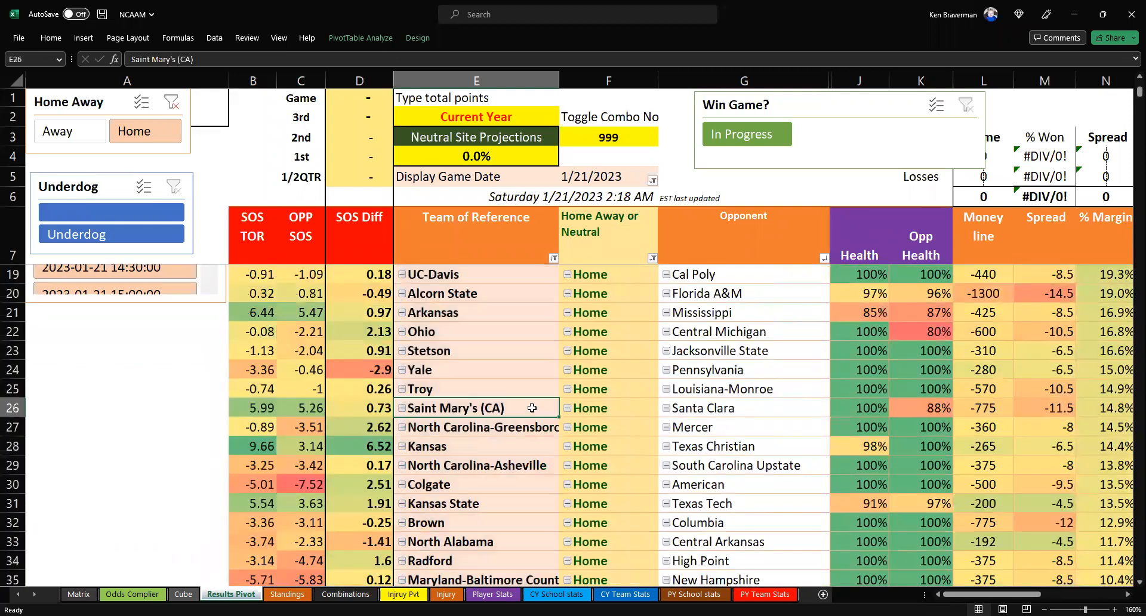
{"action": "left_click", "coordinate": [941, 409]}
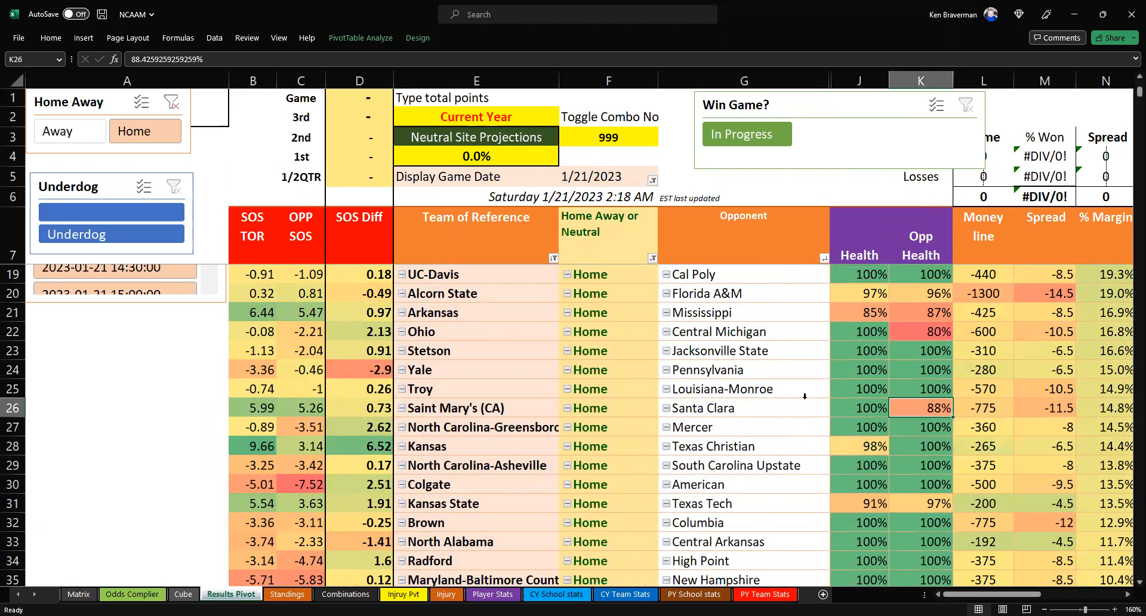
{"action": "scroll", "coordinate": [804, 395], "scroll_direction": "down", "scroll_amount": 4}
{"action": "scroll", "coordinate": [608, 383], "scroll_direction": "down", "scroll_amount": 1, "text": "ctrl"}
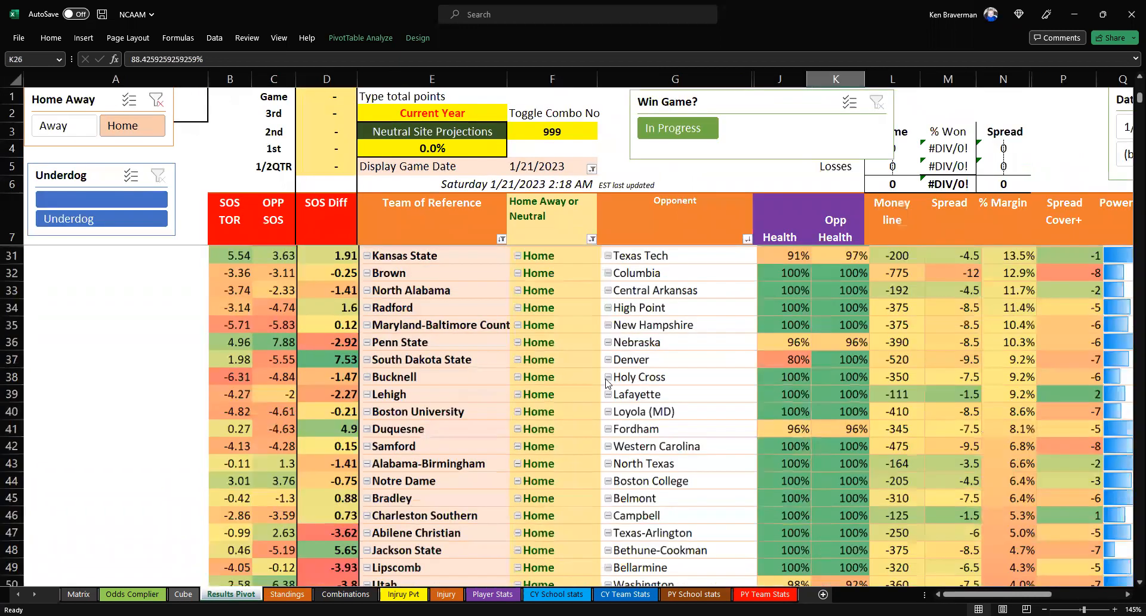
{"action": "scroll", "coordinate": [658, 396], "scroll_direction": "down", "scroll_amount": 2}
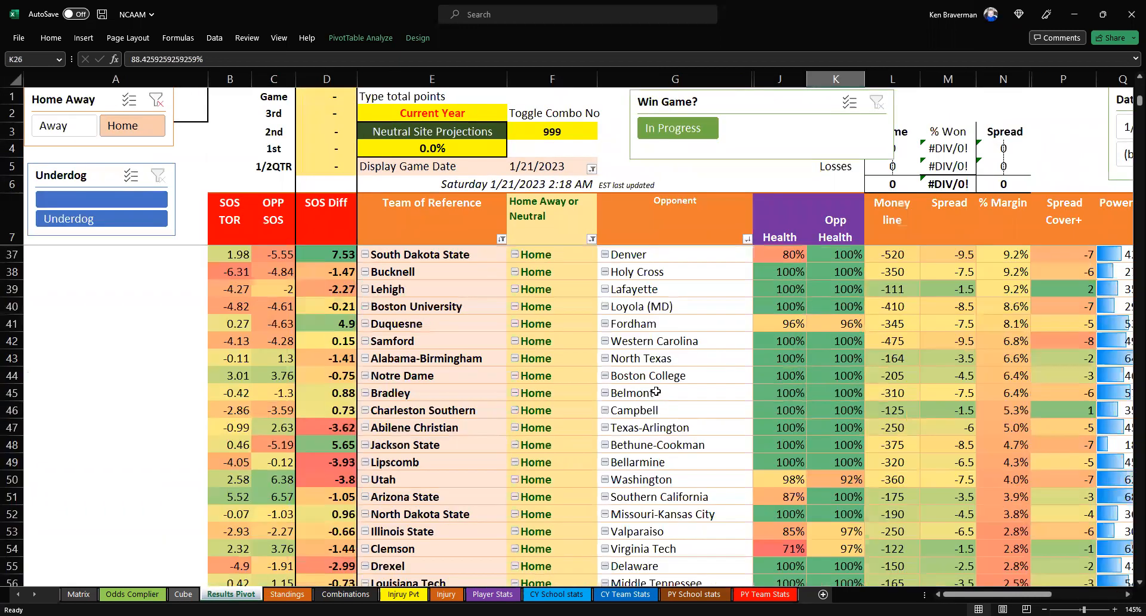
- Filter the home games to Underdog and inspect the Coastal Carolina game's Money line and SOS Diff
{"action": "scroll", "coordinate": [651, 392], "scroll_direction": "up", "scroll_amount": 10}
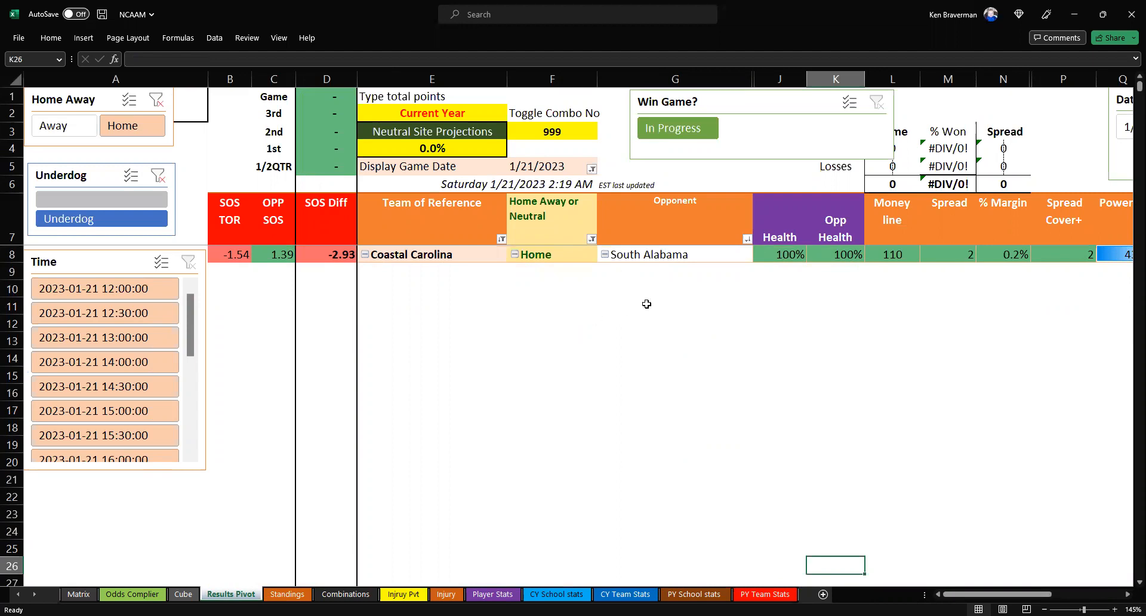
{"action": "left_click", "coordinate": [895, 256]}
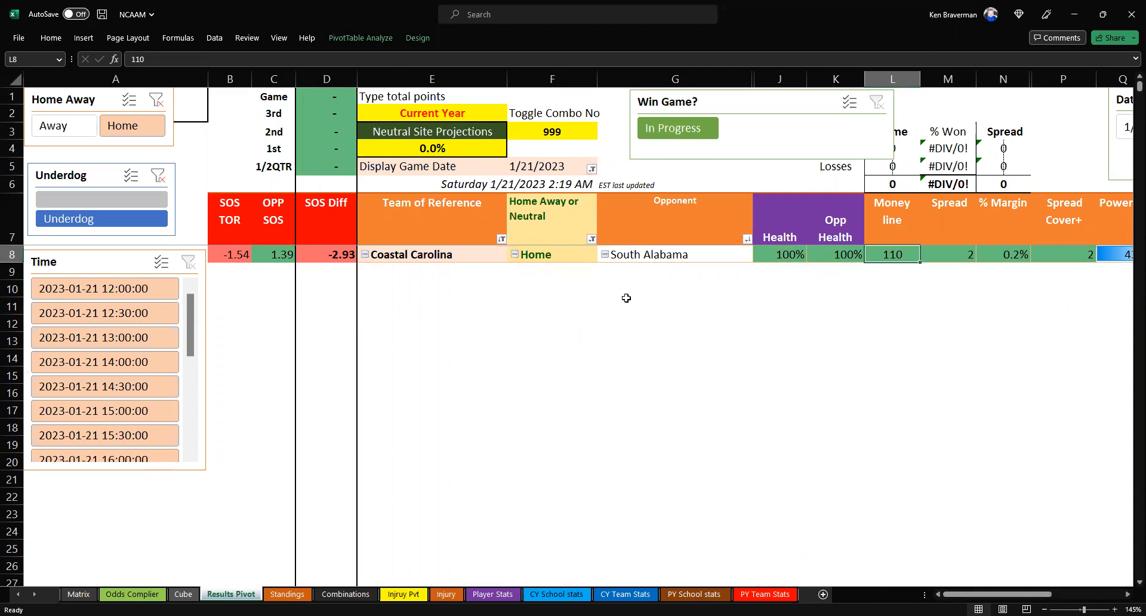
{"action": "left_click", "coordinate": [330, 257]}
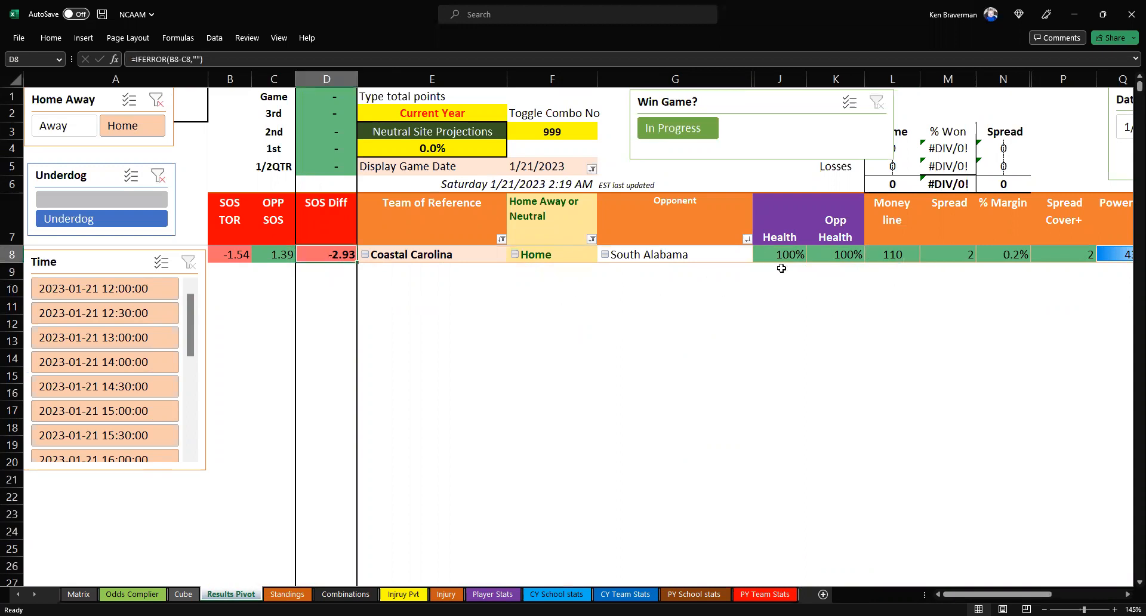
{"action": "left_click", "coordinate": [878, 258]}
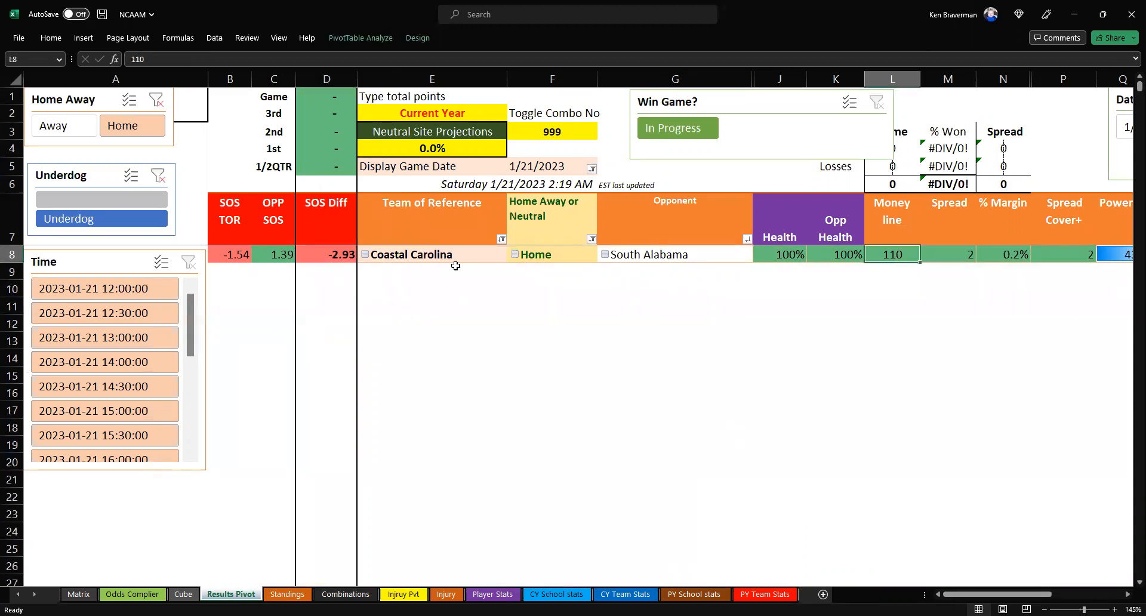
{"action": "left_click", "coordinate": [378, 255]}
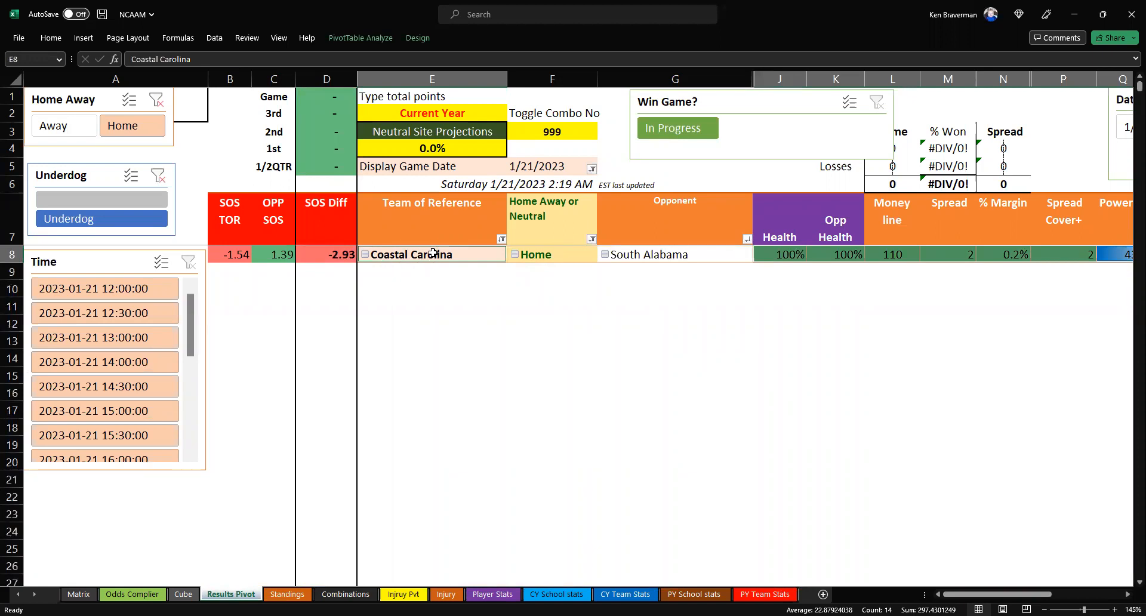
{"action": "left_click", "coordinate": [433, 253]}
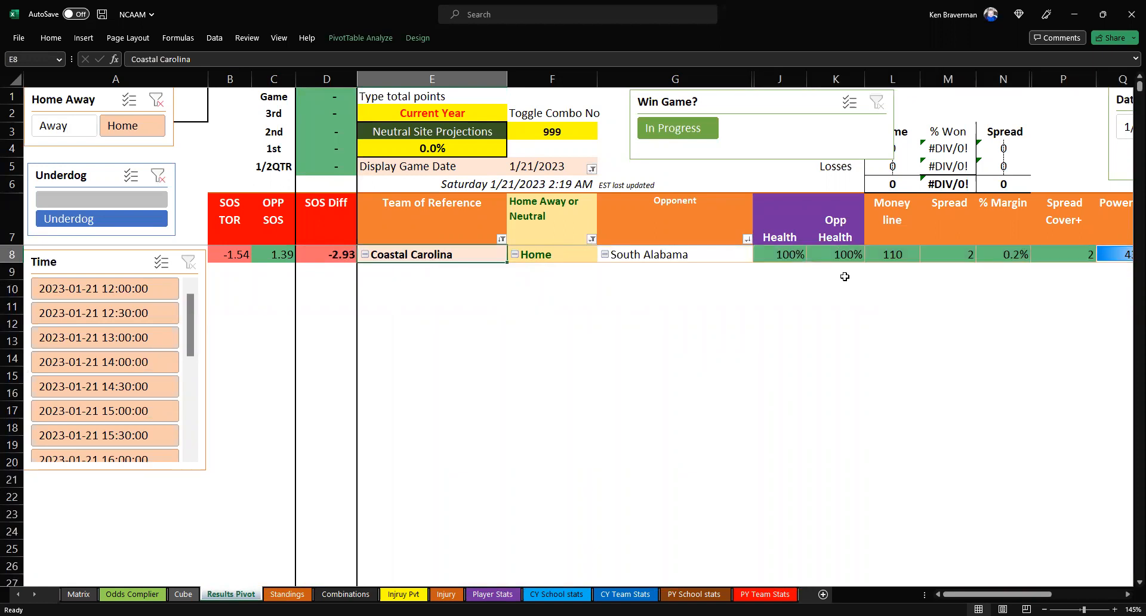
- Clear the Home Away filter and select the underdog teams from Coastal Carolina up to Morgan State
{"action": "left_click", "coordinate": [156, 102]}
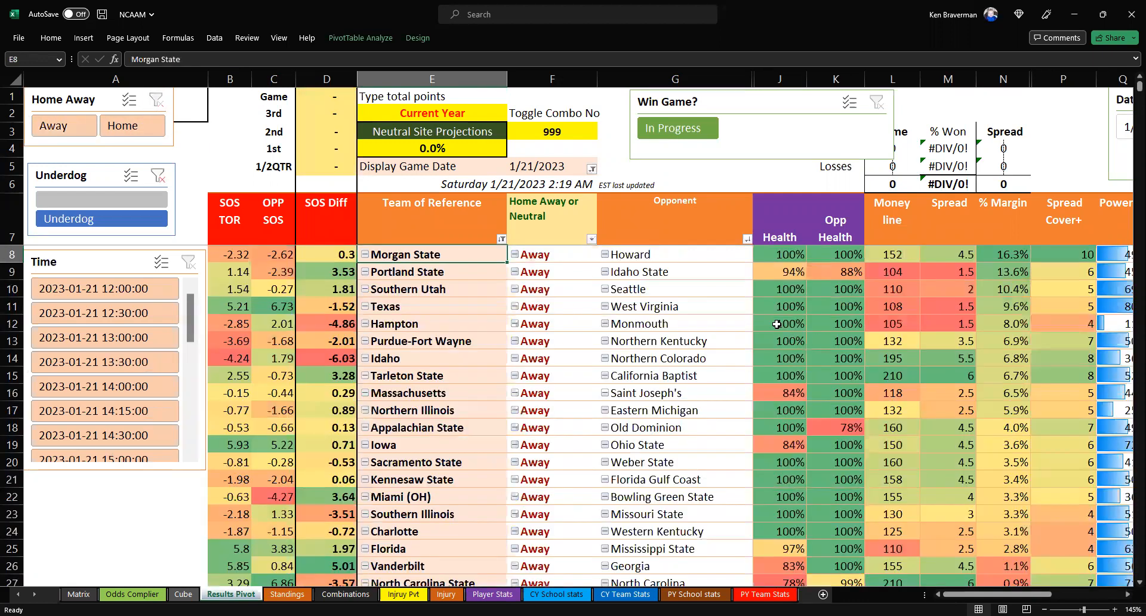
{"action": "scroll", "coordinate": [775, 324], "scroll_direction": "down", "scroll_amount": 4}
{"action": "scroll", "coordinate": [776, 324], "scroll_direction": "down", "scroll_amount": 2}
{"action": "scroll", "coordinate": [776, 324], "scroll_direction": "up", "scroll_amount": 1}
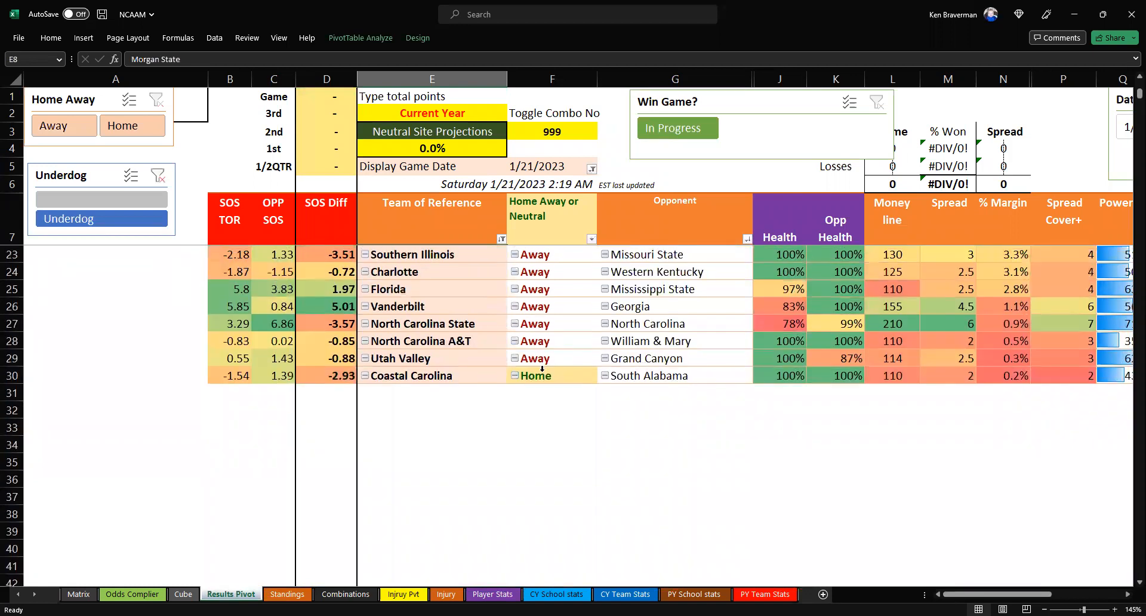
{"action": "left_click_drag", "start_coordinate": [452, 376], "coordinate": [416, 255]}
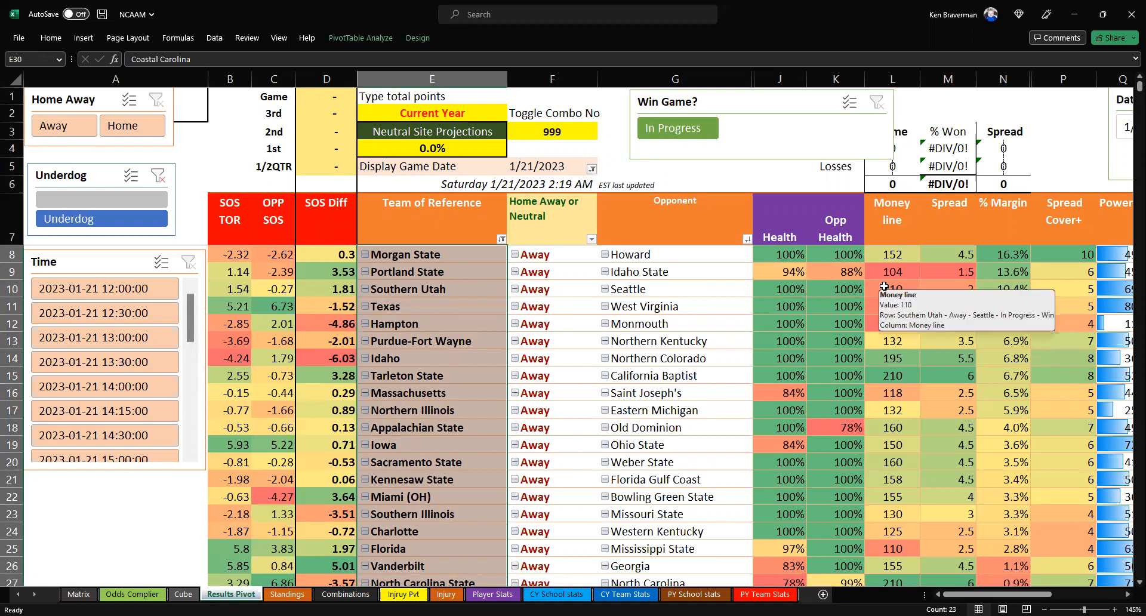
- Review the underdog games' % Margin values and the Money line for Morgan State against Howard
{"action": "left_click", "coordinate": [997, 257]}
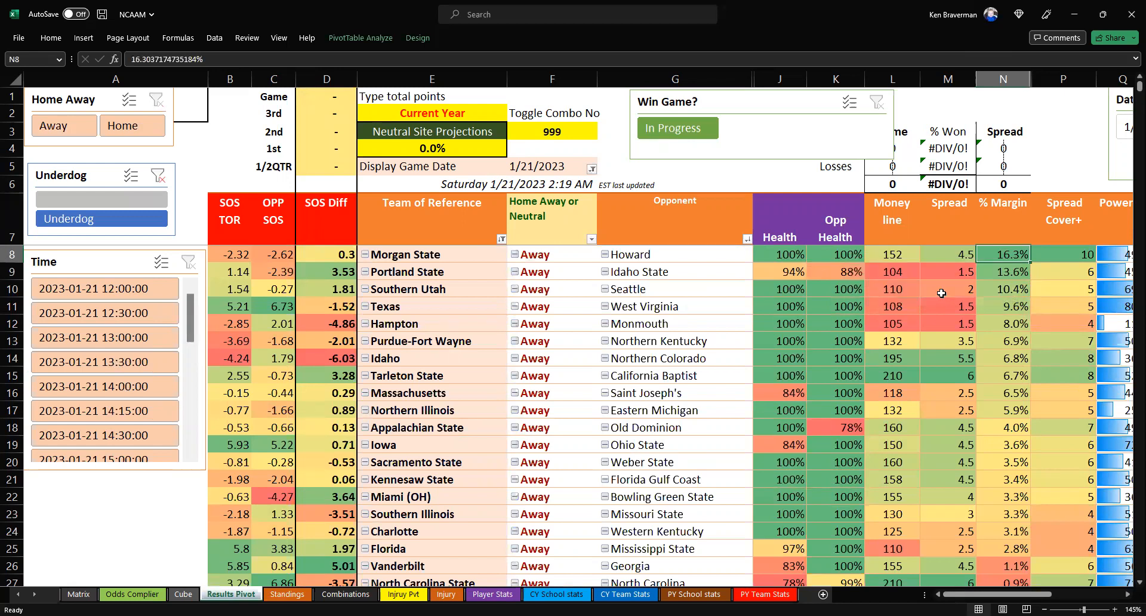
{"action": "scroll", "coordinate": [990, 271], "scroll_direction": "down", "scroll_amount": 3}
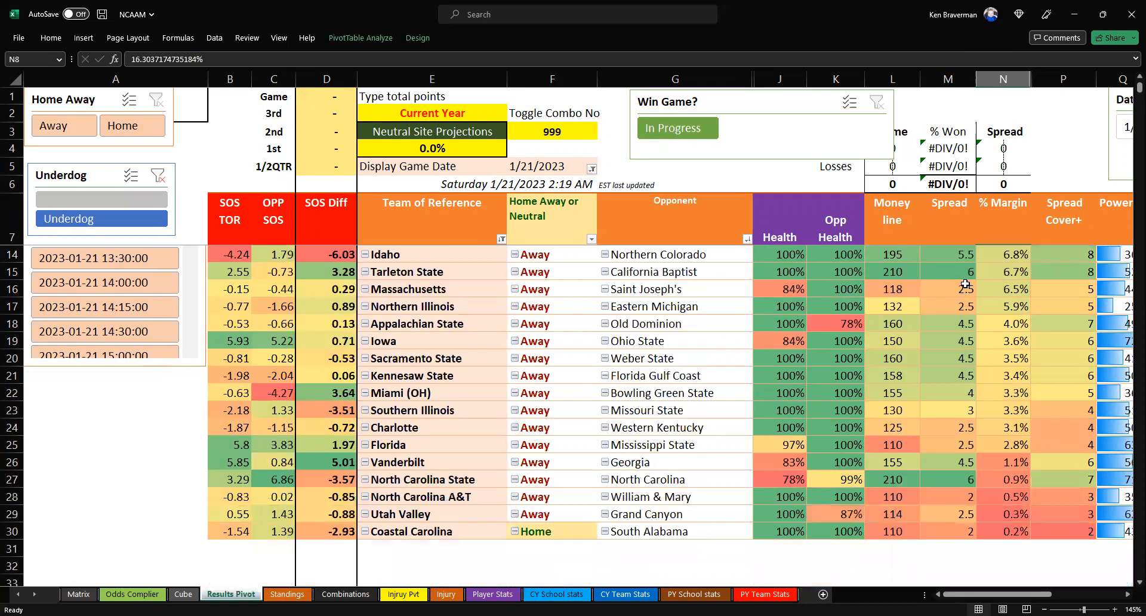
{"action": "scroll", "coordinate": [927, 349], "scroll_direction": "up", "scroll_amount": 3}
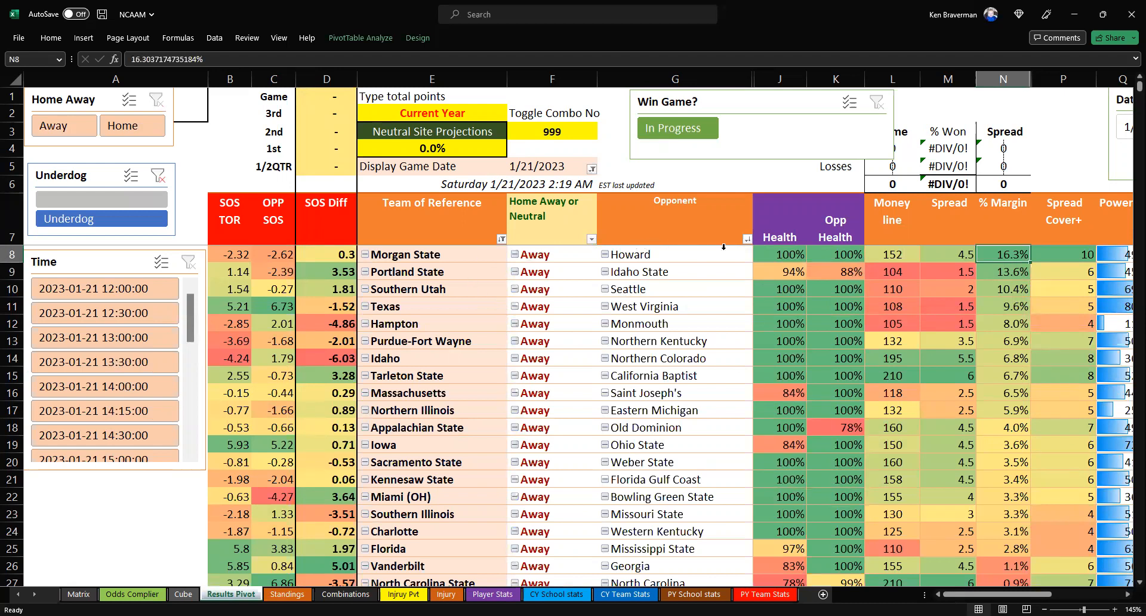
{"action": "left_click", "coordinate": [901, 261]}
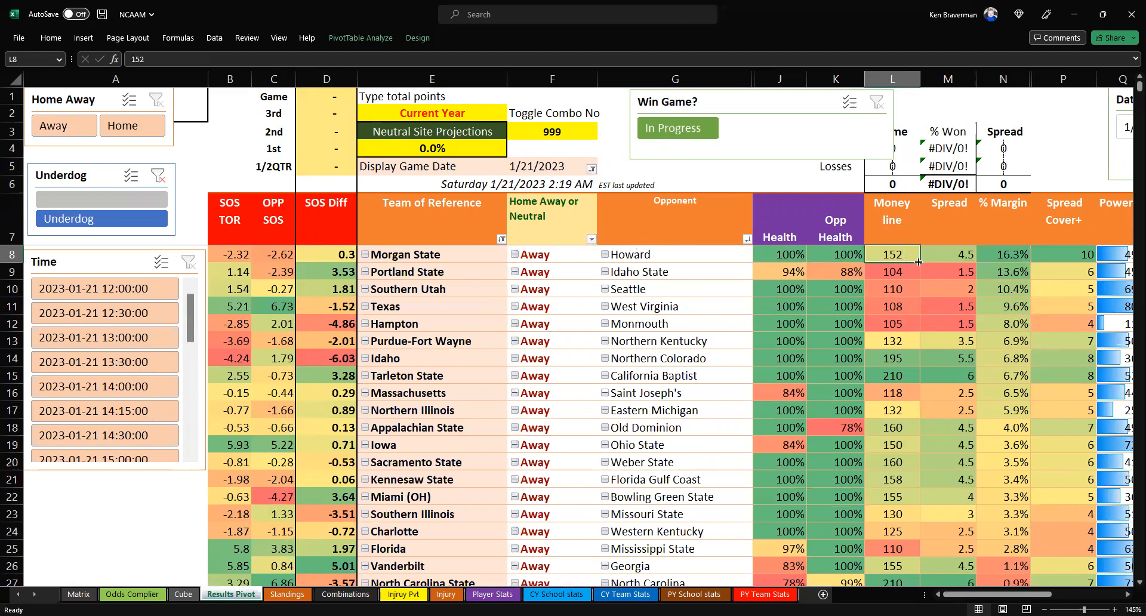
- Inspect Morgan State's % Margin and the Money line values for Portland State through Hampton and for Idaho
{"action": "left_click", "coordinate": [1014, 257]}
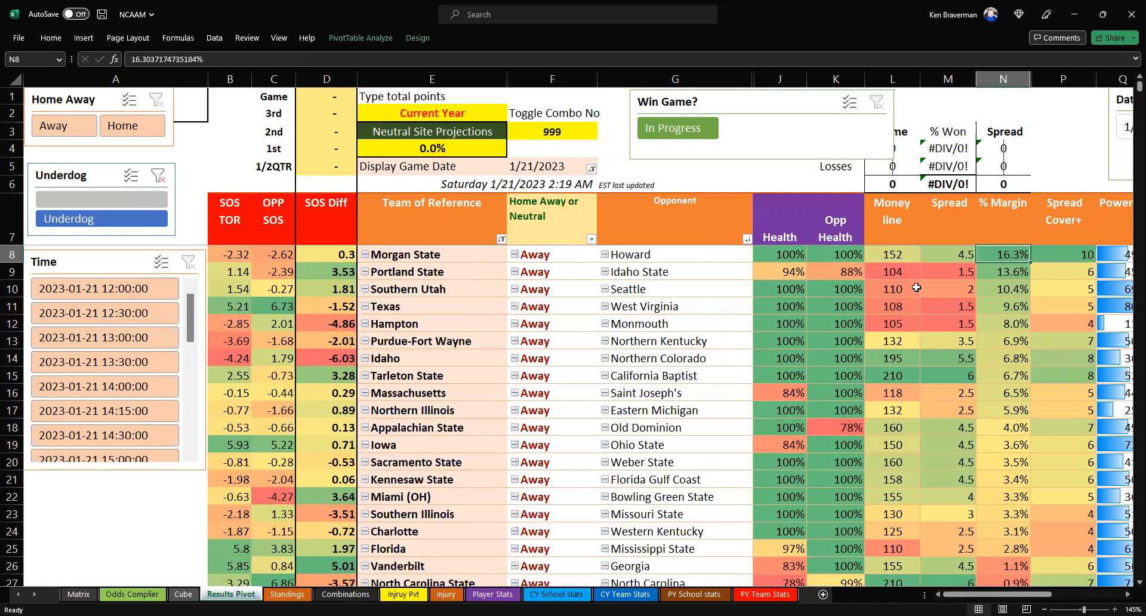
{"action": "left_click_drag", "start_coordinate": [889, 272], "coordinate": [895, 322]}
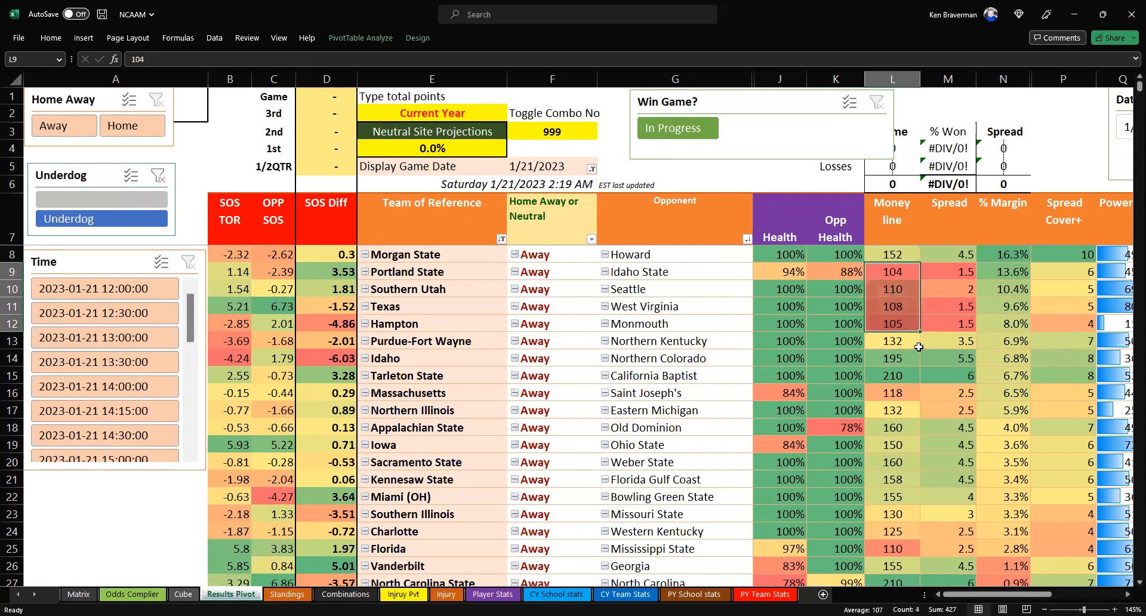
{"action": "left_click", "coordinate": [895, 359]}
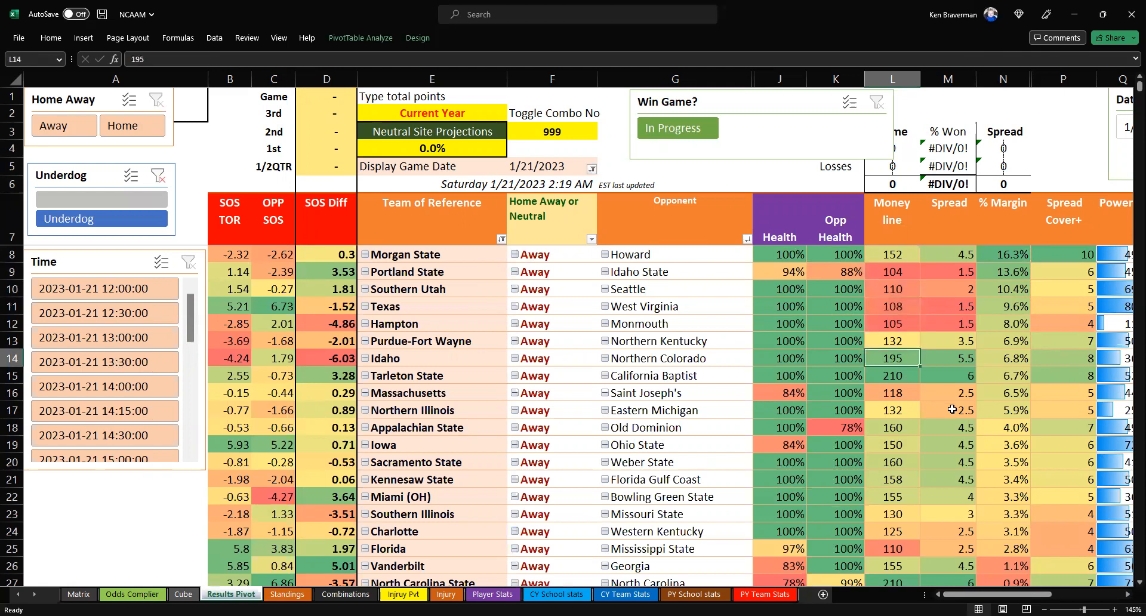
- Inspect the Money line and SOS Diff of Tarleton State's game against California Baptist
{"action": "left_click", "coordinate": [895, 371]}
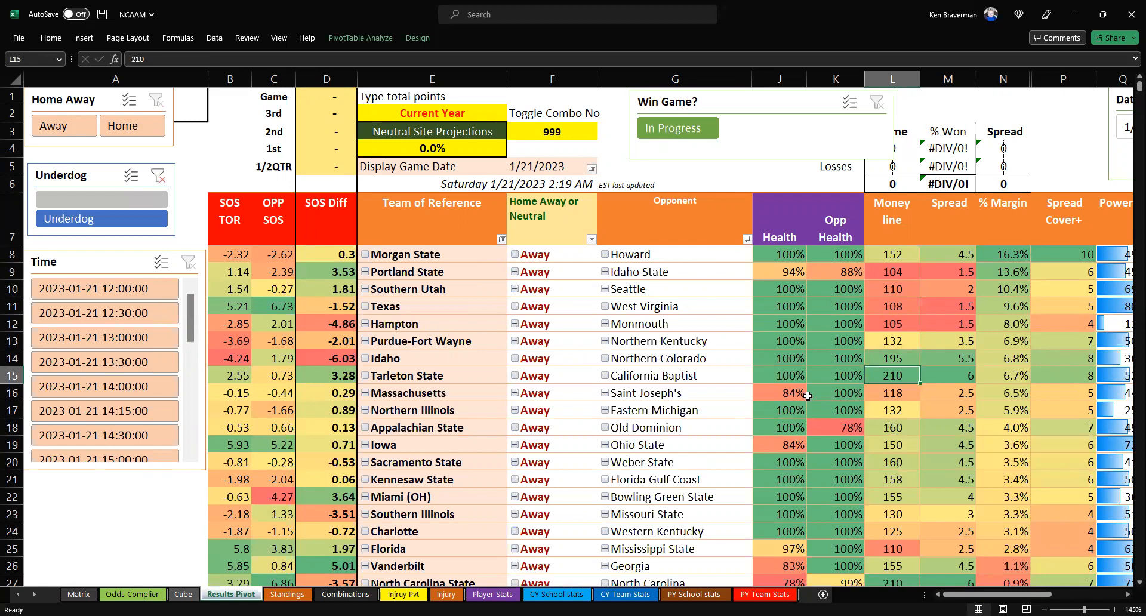
{"action": "left_click_drag", "start_coordinate": [350, 376], "coordinate": [901, 373]}
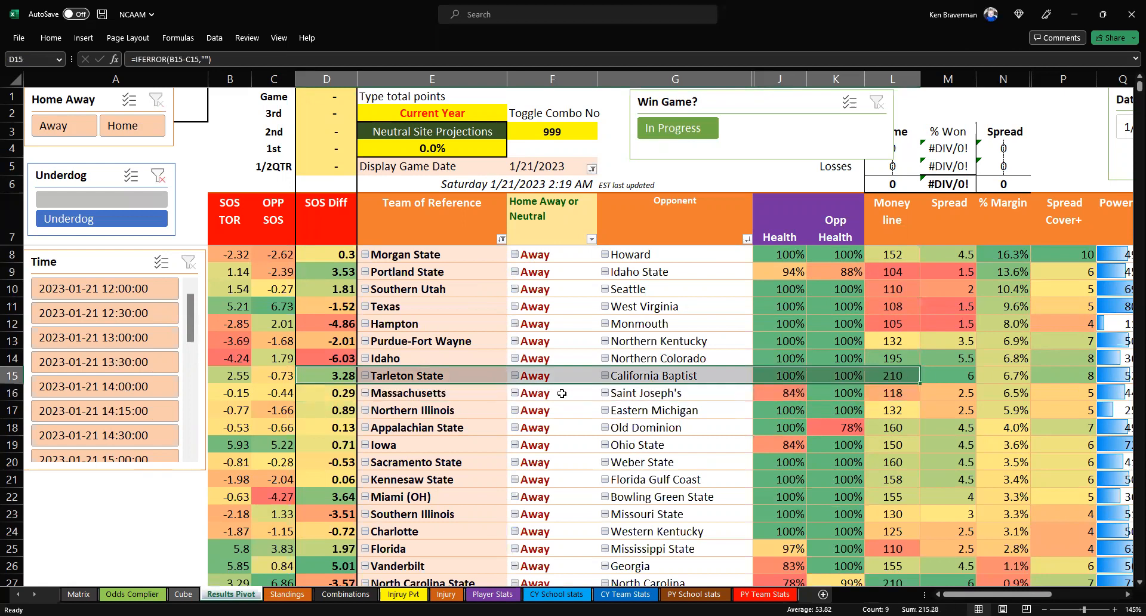
{"action": "left_click_drag", "start_coordinate": [328, 377], "coordinate": [411, 380]}
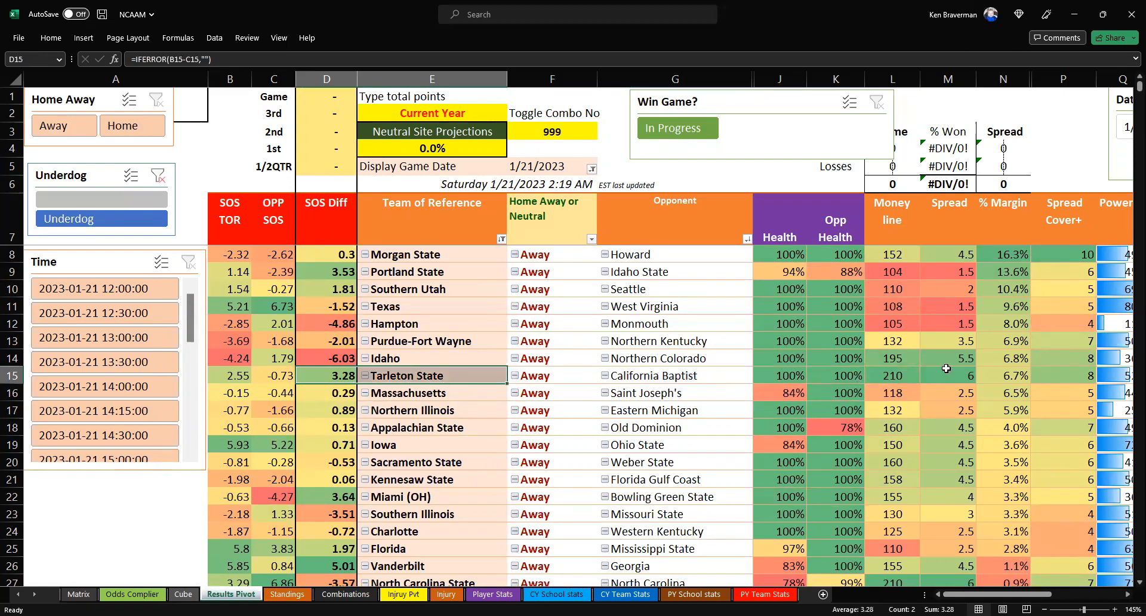
- Review Appalachian State's Money line and Old Dominion's health, and check the remaining underdog games down to Coastal Carolina
{"action": "scroll", "coordinate": [952, 371], "scroll_direction": "down", "scroll_amount": 3}
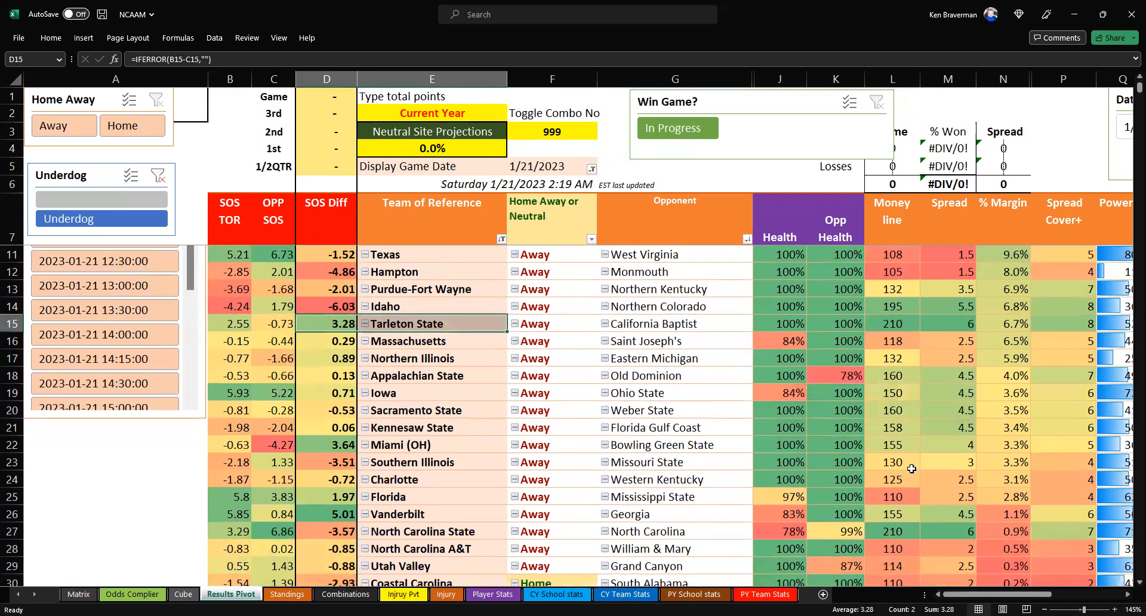
{"action": "left_click", "coordinate": [836, 375]}
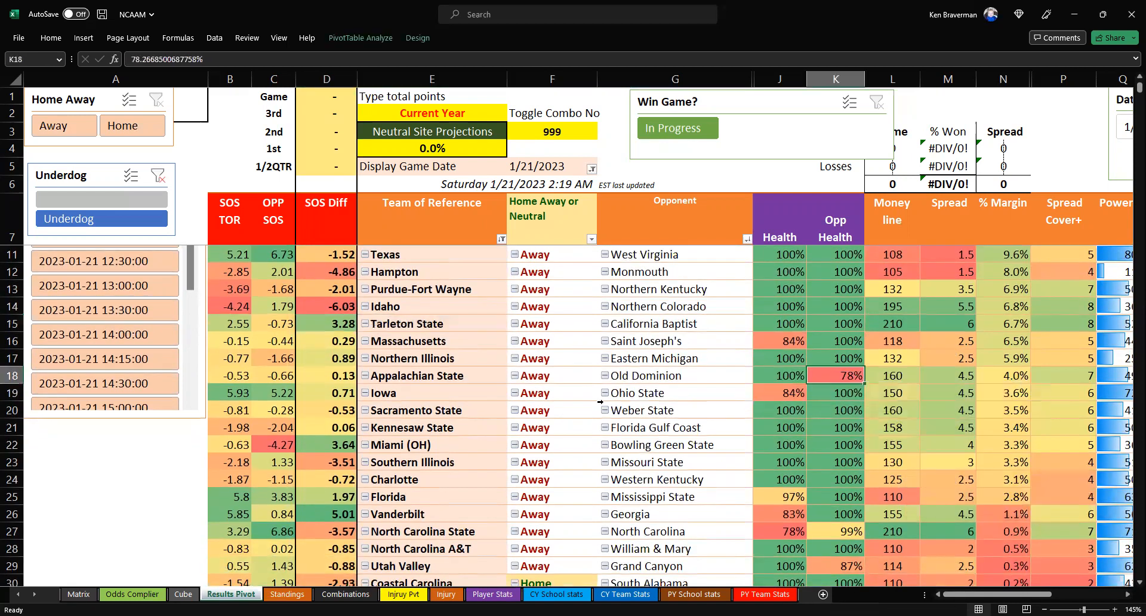
{"action": "left_click", "coordinate": [462, 382]}
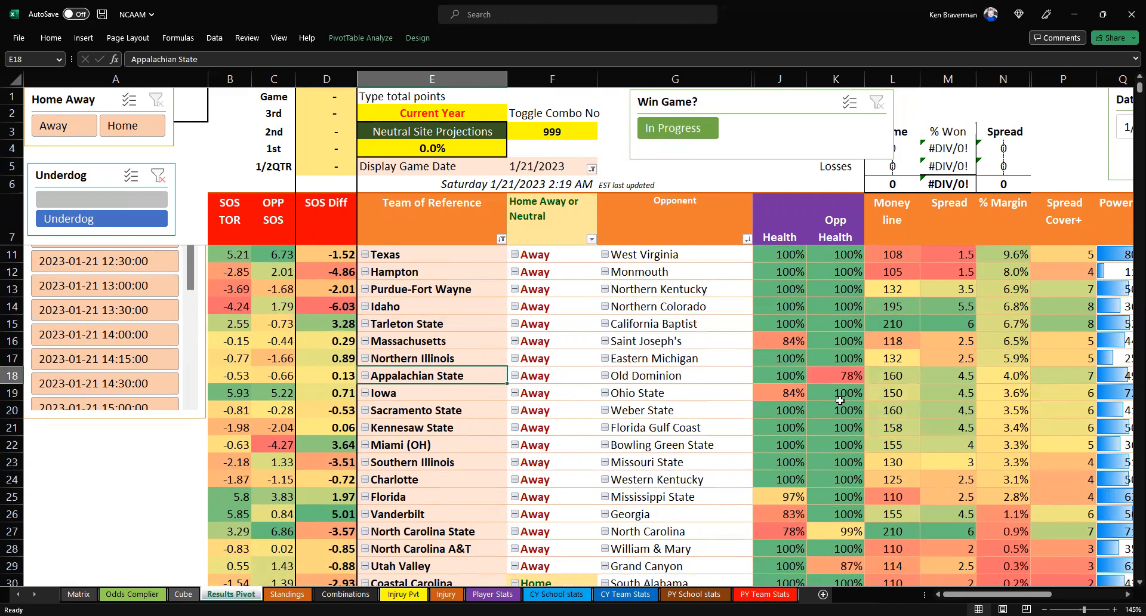
{"action": "left_click", "coordinate": [898, 382]}
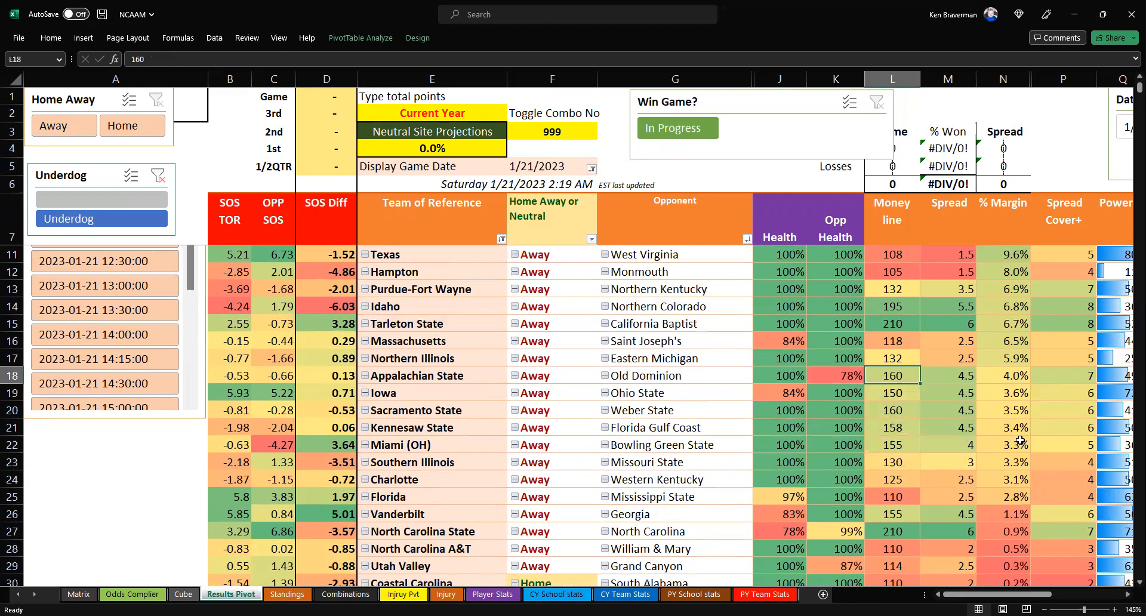
{"action": "scroll", "coordinate": [960, 406], "scroll_direction": "down", "scroll_amount": 1}
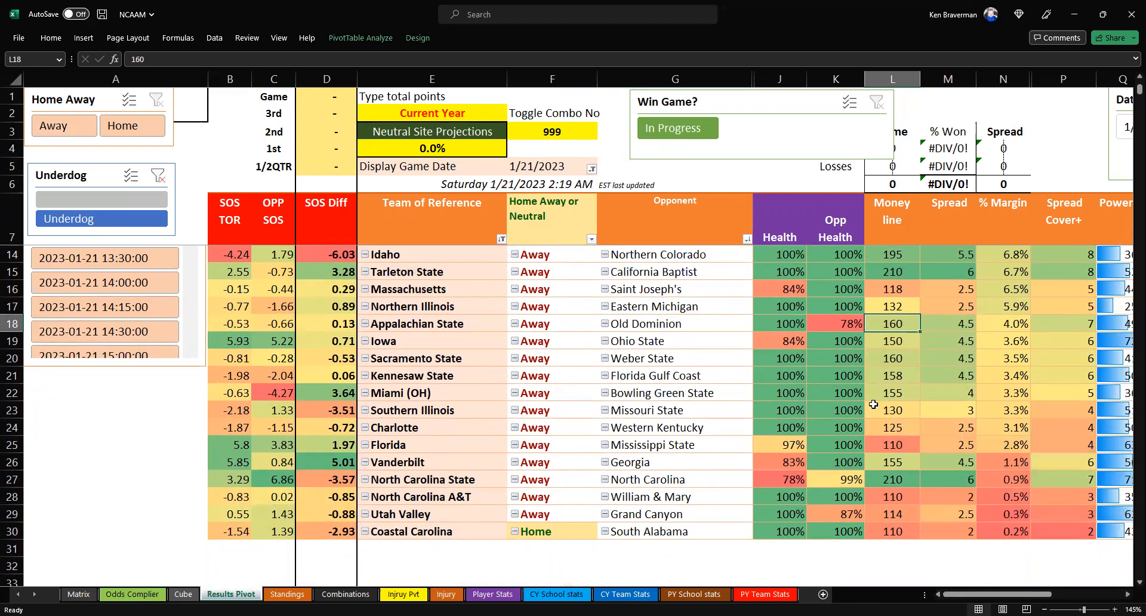
{"action": "scroll", "coordinate": [802, 380], "scroll_direction": "up", "scroll_amount": 2}
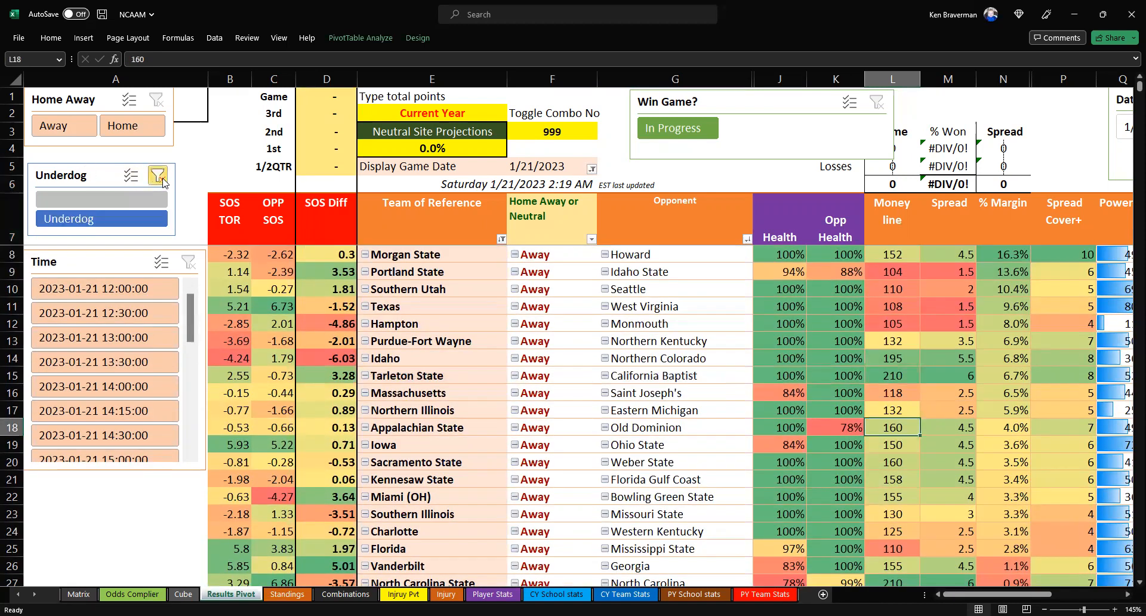
- Clear the Underdog filter and sort Team of Reference in descending order by Money line
{"action": "left_click", "coordinate": [158, 176]}
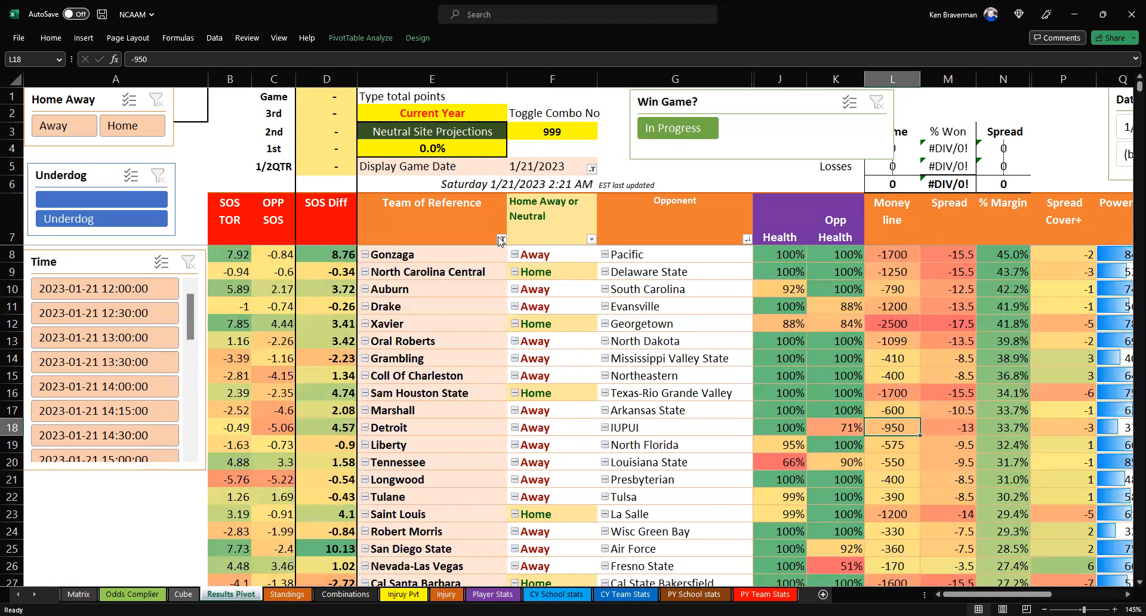
{"action": "left_click", "coordinate": [500, 239]}
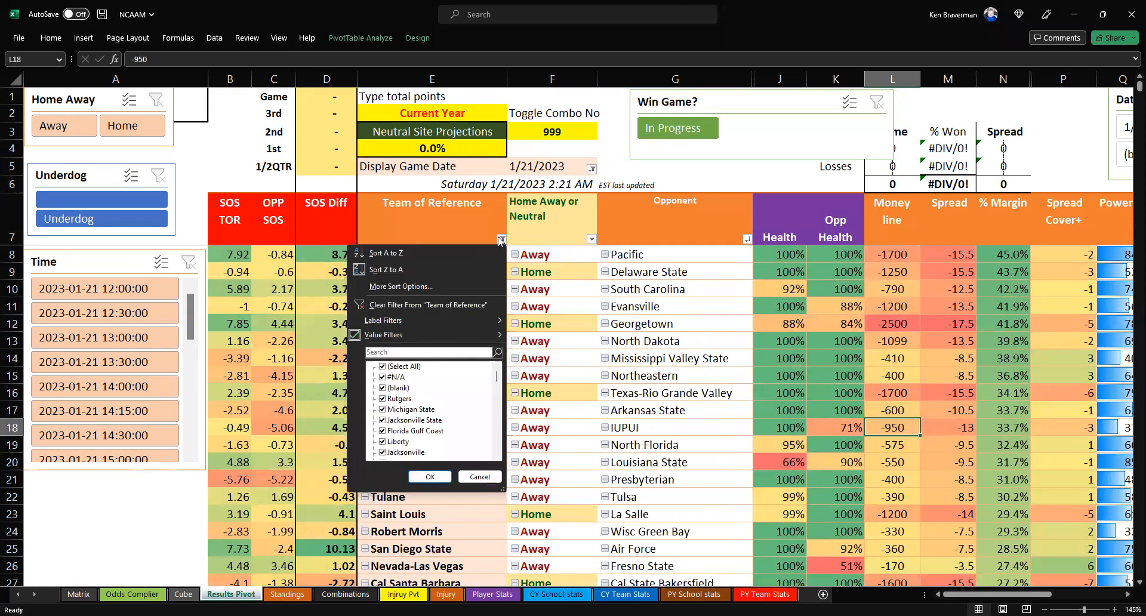
{"action": "left_click", "coordinate": [466, 286]}
{"action": "left_click", "coordinate": [531, 145]}
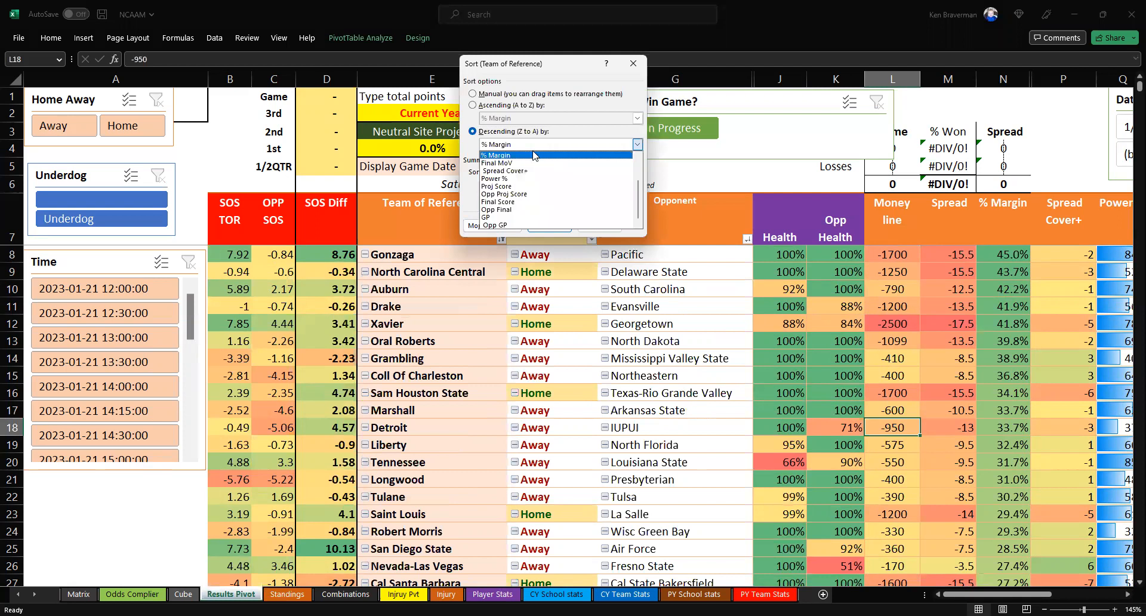
{"action": "scroll", "coordinate": [583, 189], "scroll_direction": "up", "scroll_amount": 1}
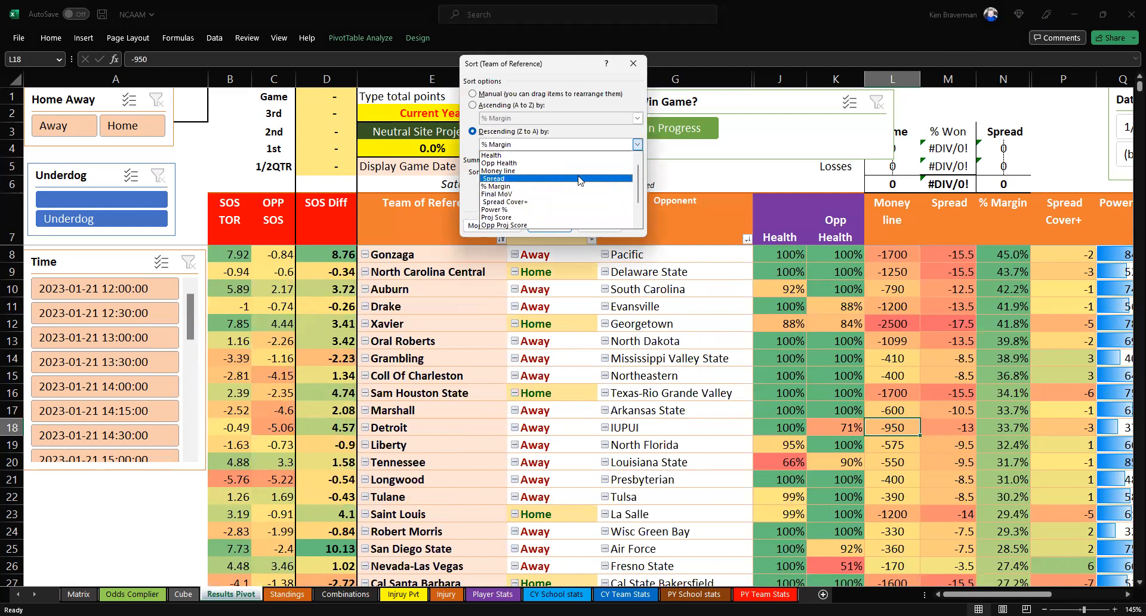
{"action": "left_click", "coordinate": [536, 171]}
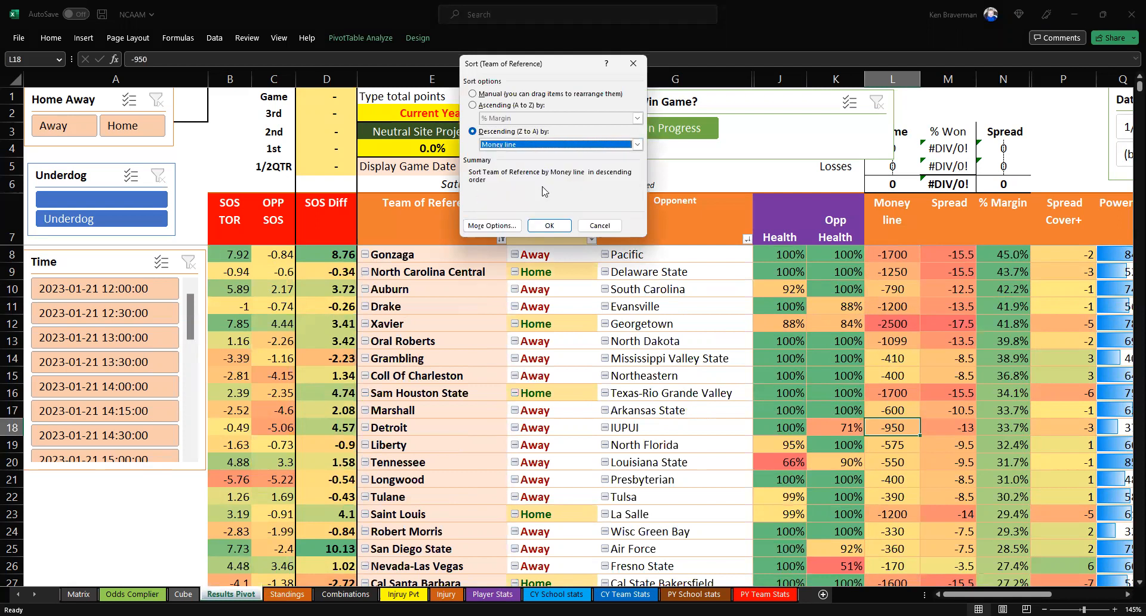
{"action": "left_click", "coordinate": [547, 226]}
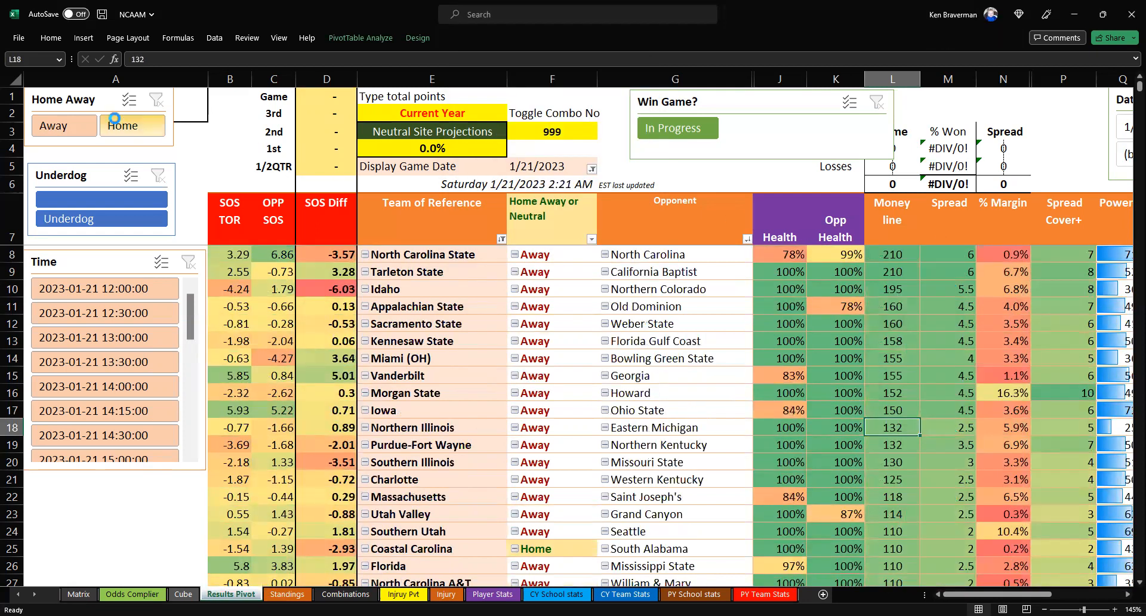
- Filter the games to Home and select the Money line values from Coastal Carolina down to Portland
{"action": "left_click", "coordinate": [127, 126]}
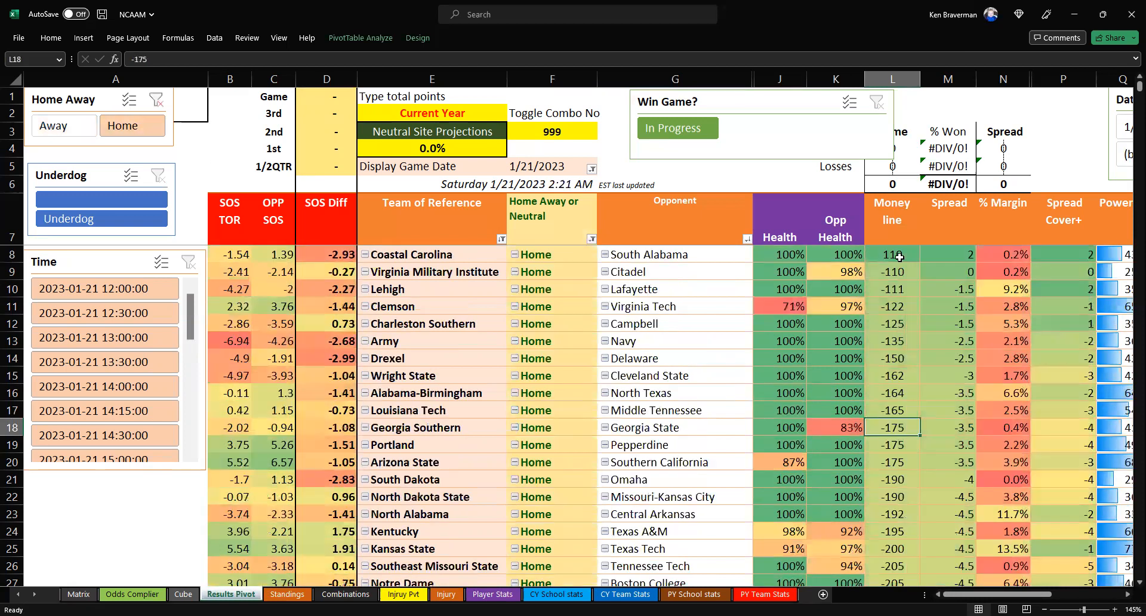
{"action": "left_click", "coordinate": [467, 257]}
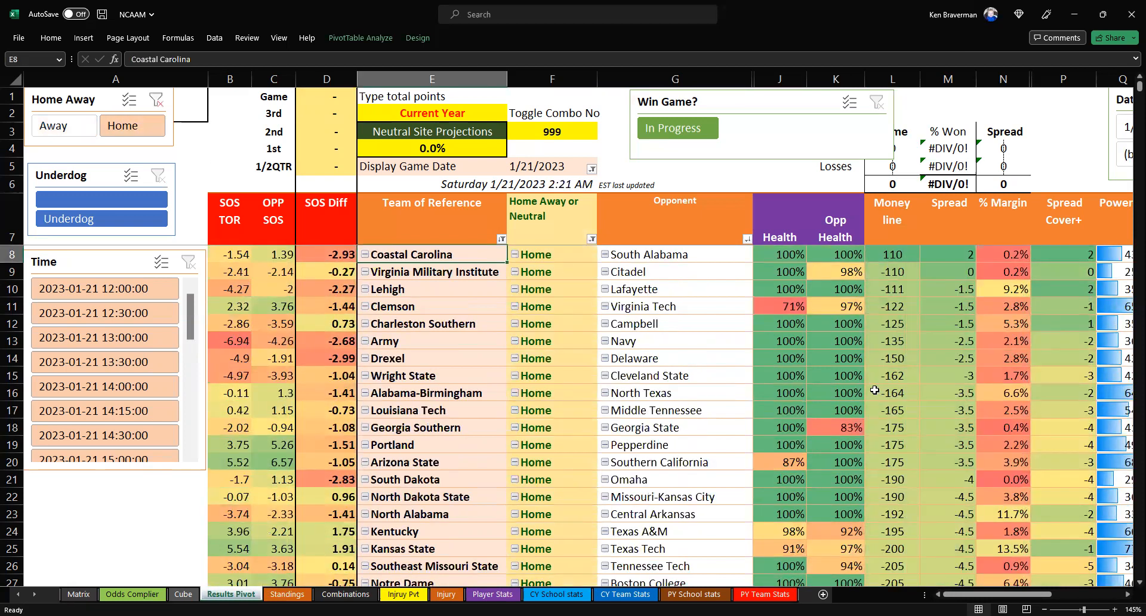
{"action": "scroll", "coordinate": [874, 389], "scroll_direction": "up", "scroll_amount": 1}
{"action": "scroll", "coordinate": [979, 358], "scroll_direction": "up", "scroll_amount": 1}
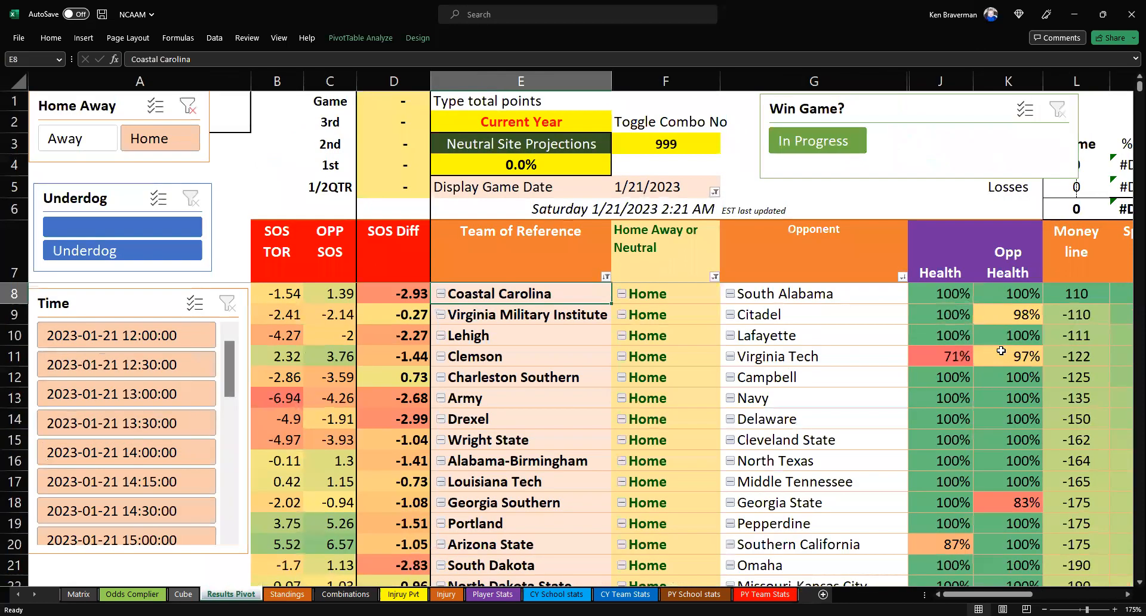
{"action": "scroll", "coordinate": [981, 286], "scroll_direction": "down", "scroll_amount": 1}
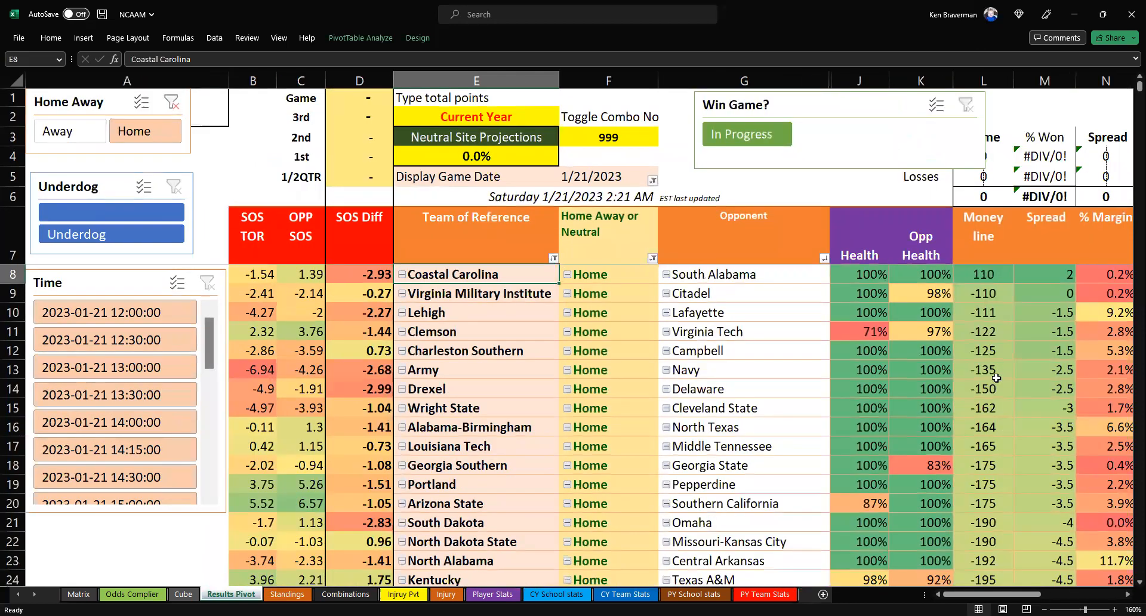
{"action": "left_click_drag", "start_coordinate": [984, 274], "coordinate": [1000, 484]}
{"action": "scroll", "coordinate": [1002, 495], "scroll_direction": "down", "scroll_amount": 1}
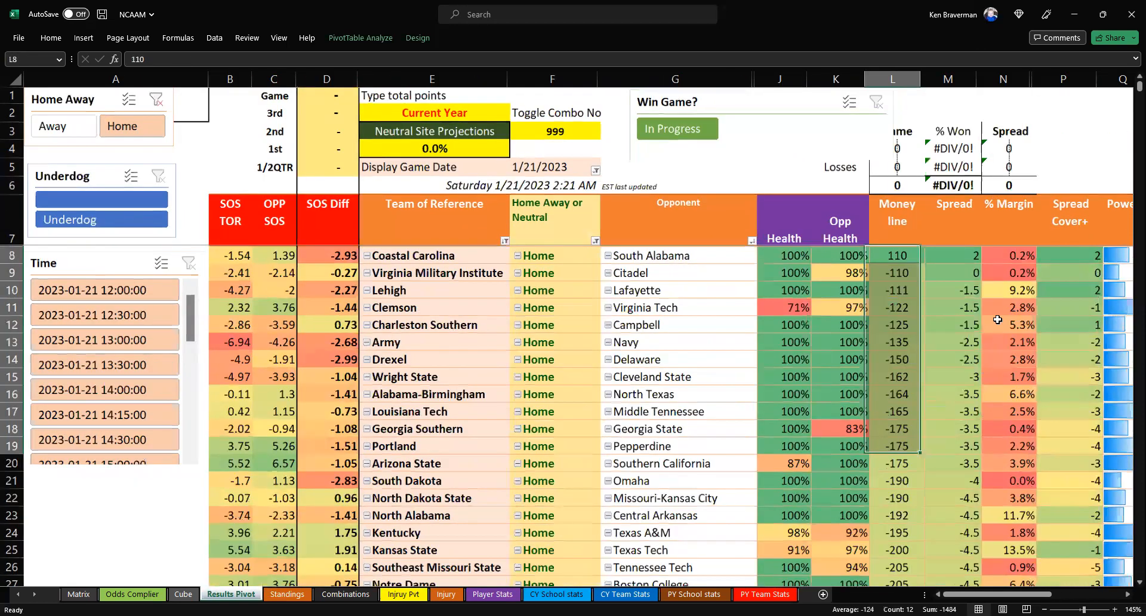
- Inspect the % Margin and Money line of Lehigh's home game against Lafayette
{"action": "left_click", "coordinate": [1011, 295]}
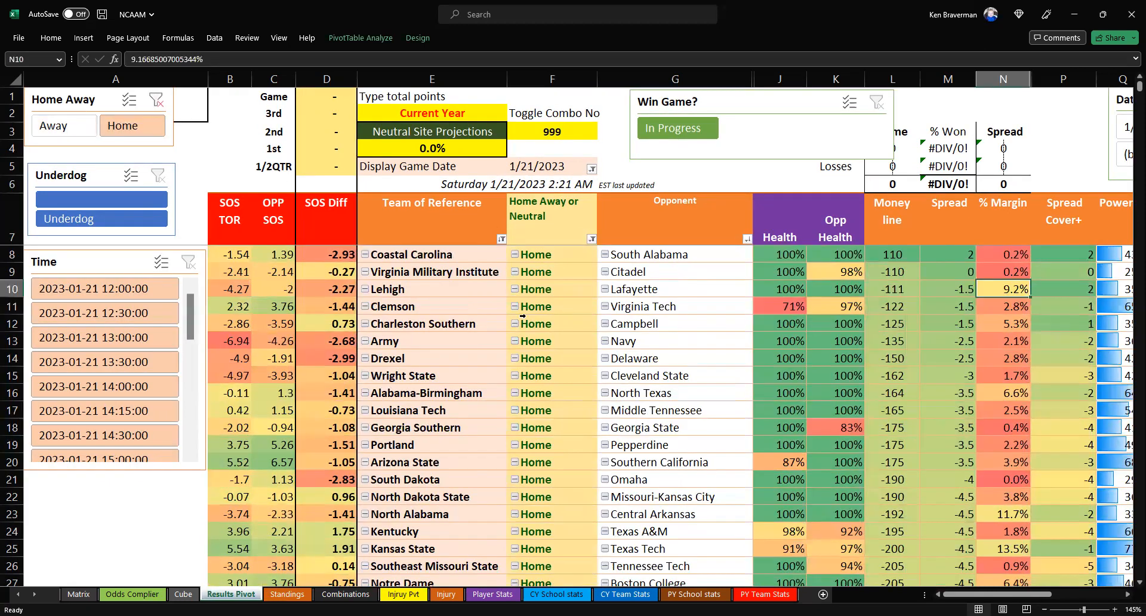
{"action": "left_click", "coordinate": [442, 289]}
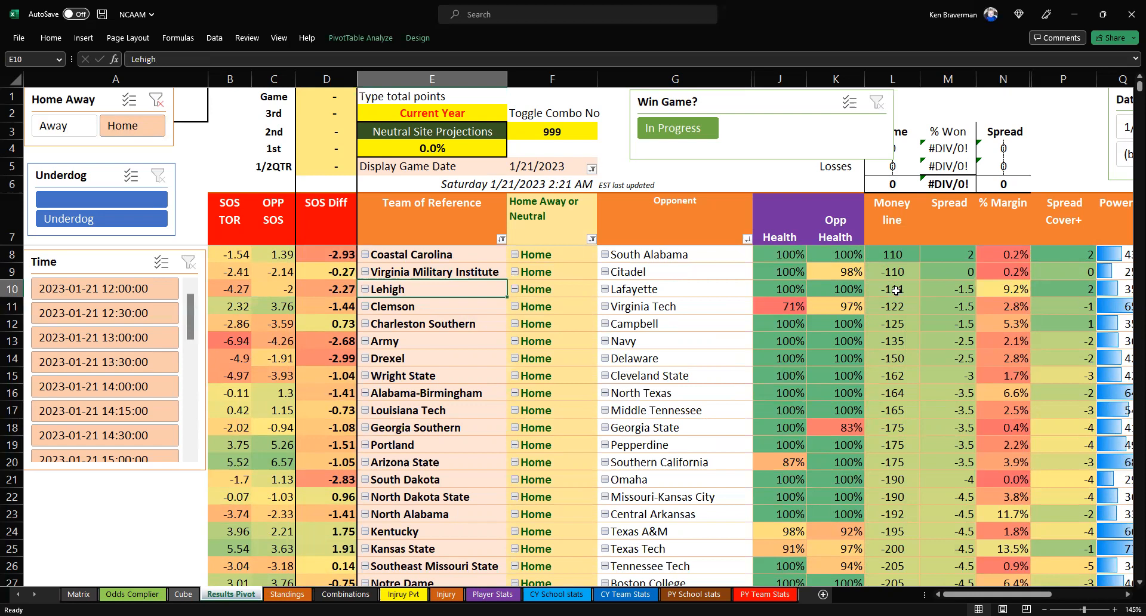
{"action": "left_click", "coordinate": [896, 291]}
{"action": "left_click", "coordinate": [1020, 290]}
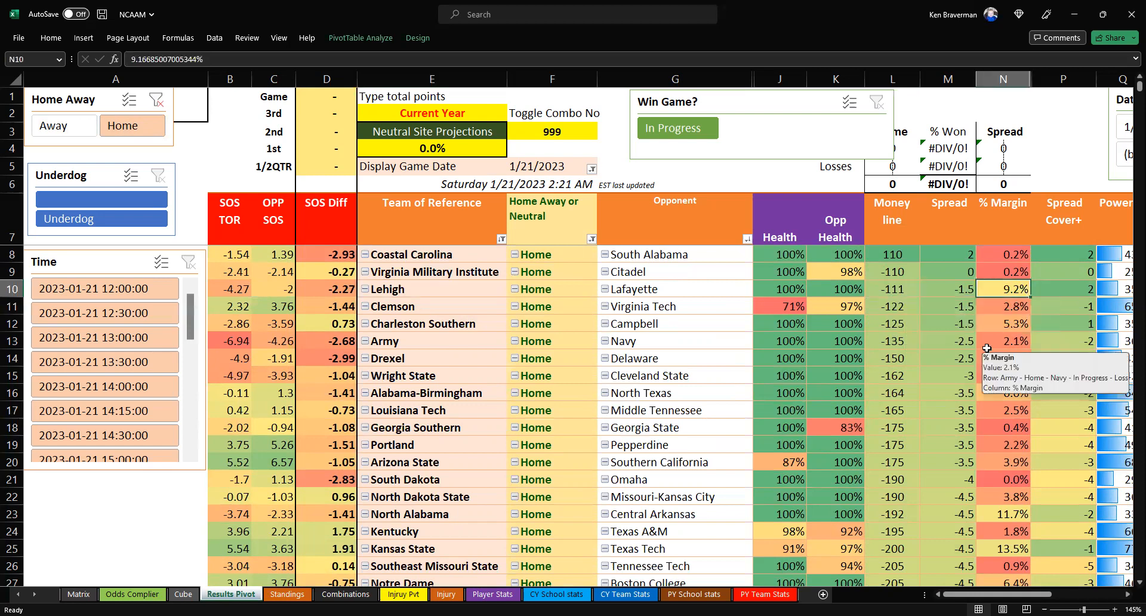
- Review the home teams' % Margin values down to Portland, and inspect Alabama-Birmingham's % Margin against North Texas
{"action": "left_click", "coordinate": [1003, 242]}
{"action": "left_click", "coordinate": [1021, 361], "text": "shift"}
{"action": "left_click", "coordinate": [1014, 444]}
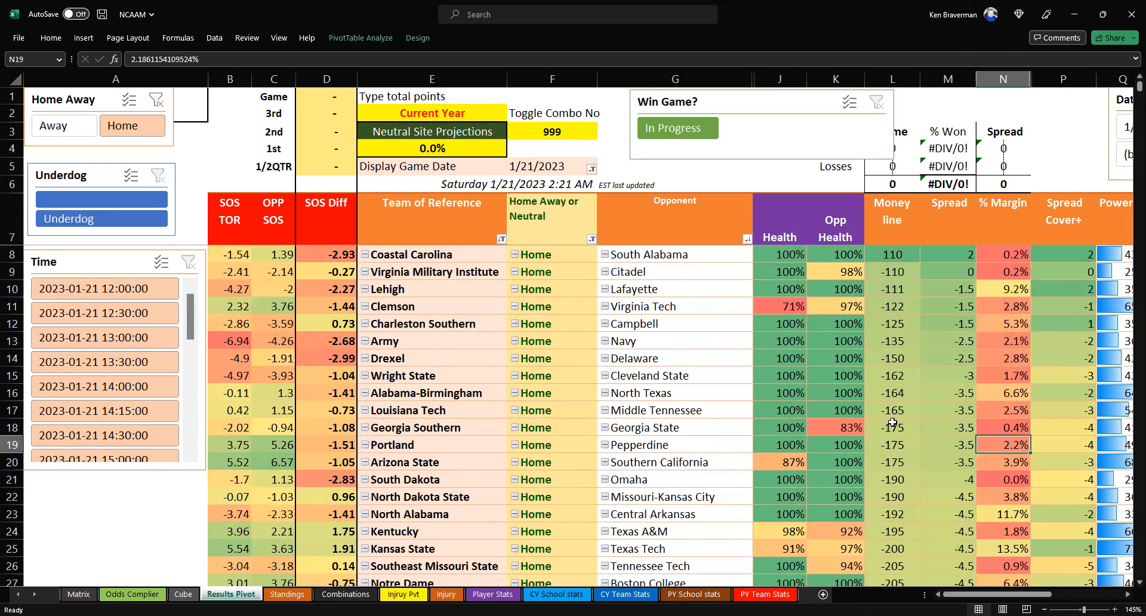
{"action": "left_click", "coordinate": [428, 391]}
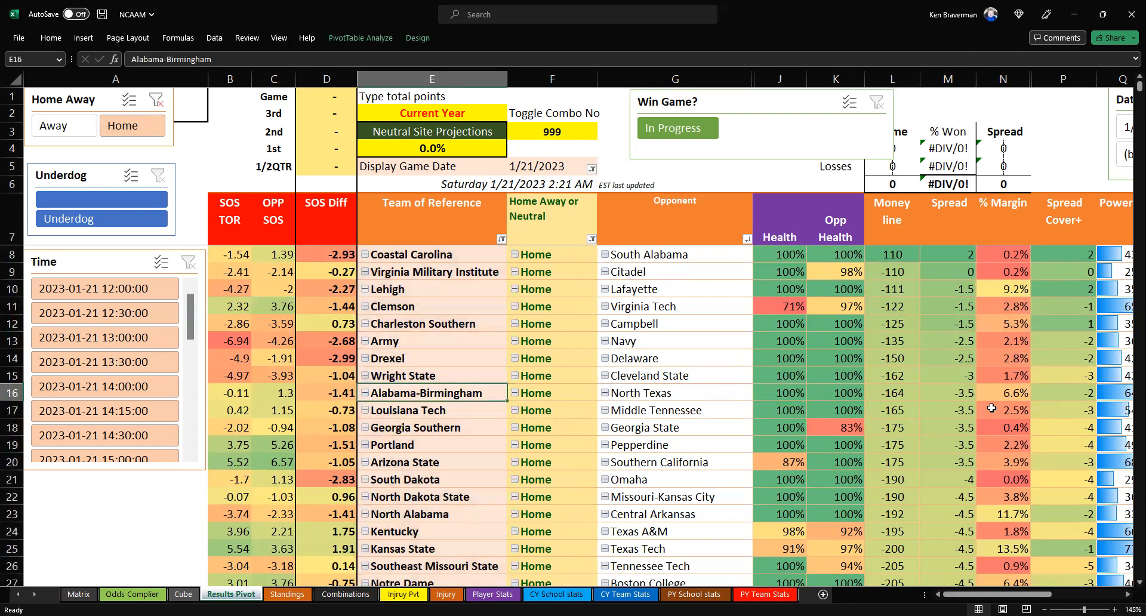
{"action": "left_click", "coordinate": [1012, 393]}
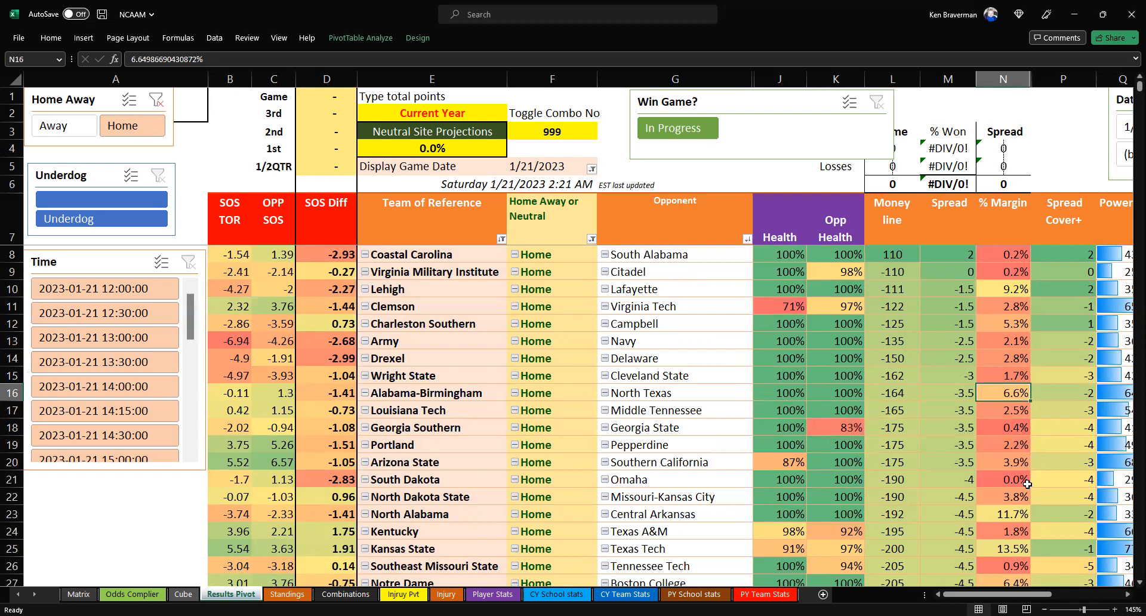
- Inspect North Alabama's % Margin against Central Arkansas and both teams' health in the Kansas State and Texas Tech game
{"action": "scroll", "coordinate": [1025, 444], "scroll_direction": "down", "scroll_amount": 1}
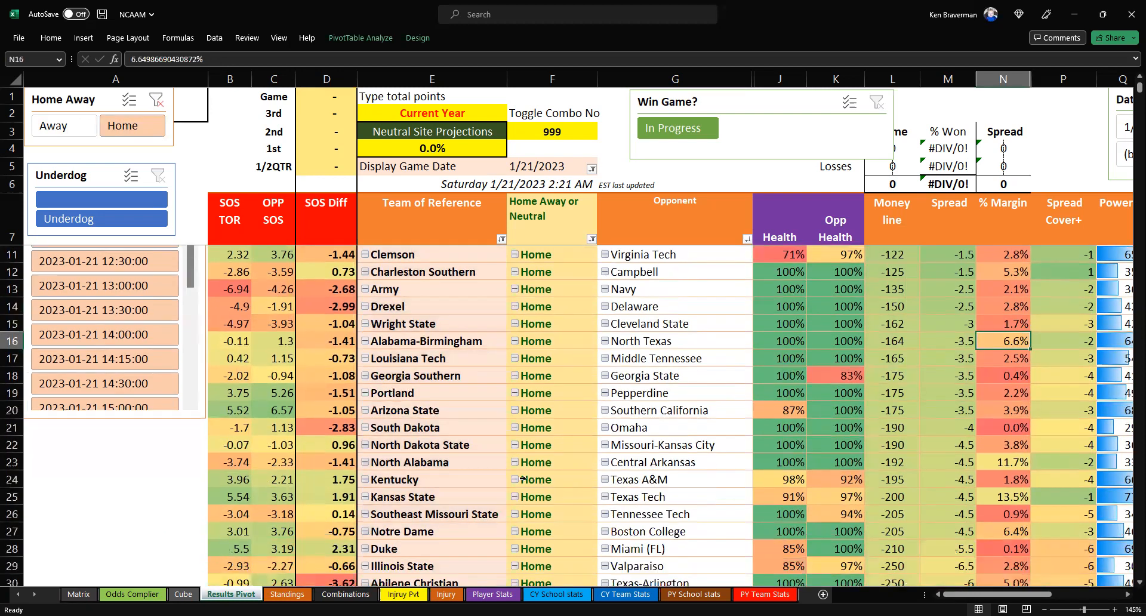
{"action": "left_click", "coordinate": [430, 463]}
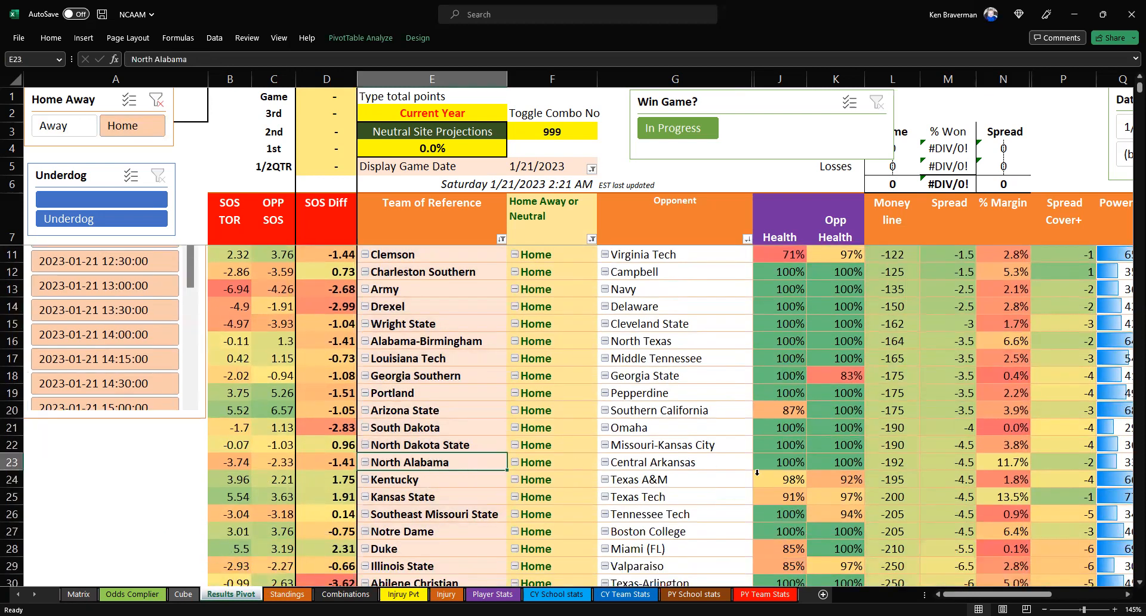
{"action": "left_click", "coordinate": [994, 457]}
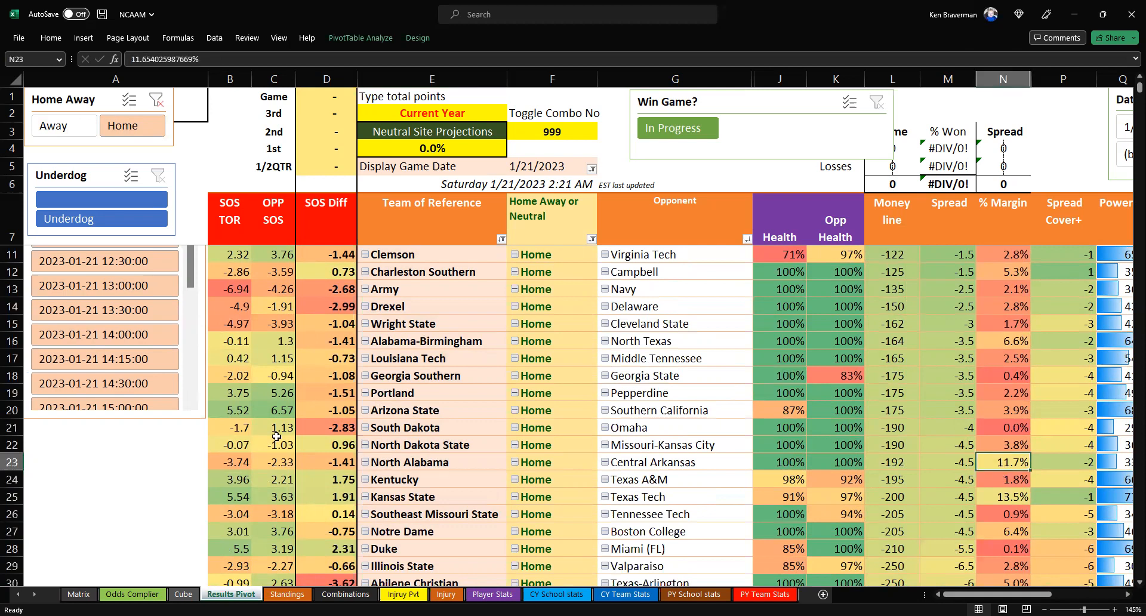
{"action": "left_click", "coordinate": [418, 497]}
{"action": "left_click_drag", "start_coordinate": [779, 497], "coordinate": [835, 496]}
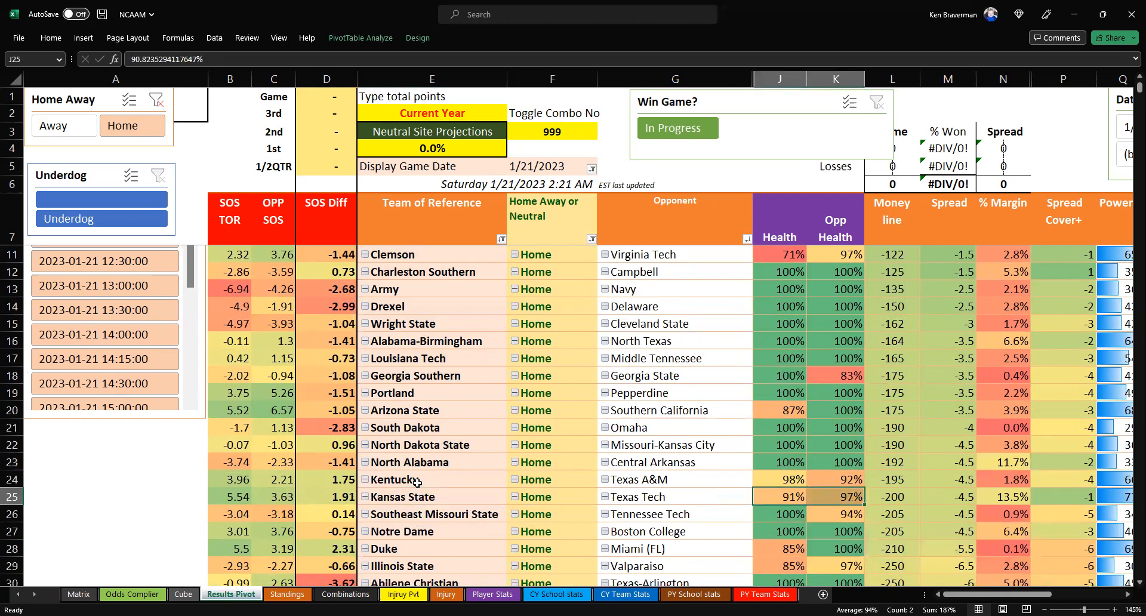
- Review the Money line values of the upper home games and select their Home entries from Coastal Carolina to Alabama-Birmingham
{"action": "scroll", "coordinate": [928, 351], "scroll_direction": "up", "scroll_amount": 1}
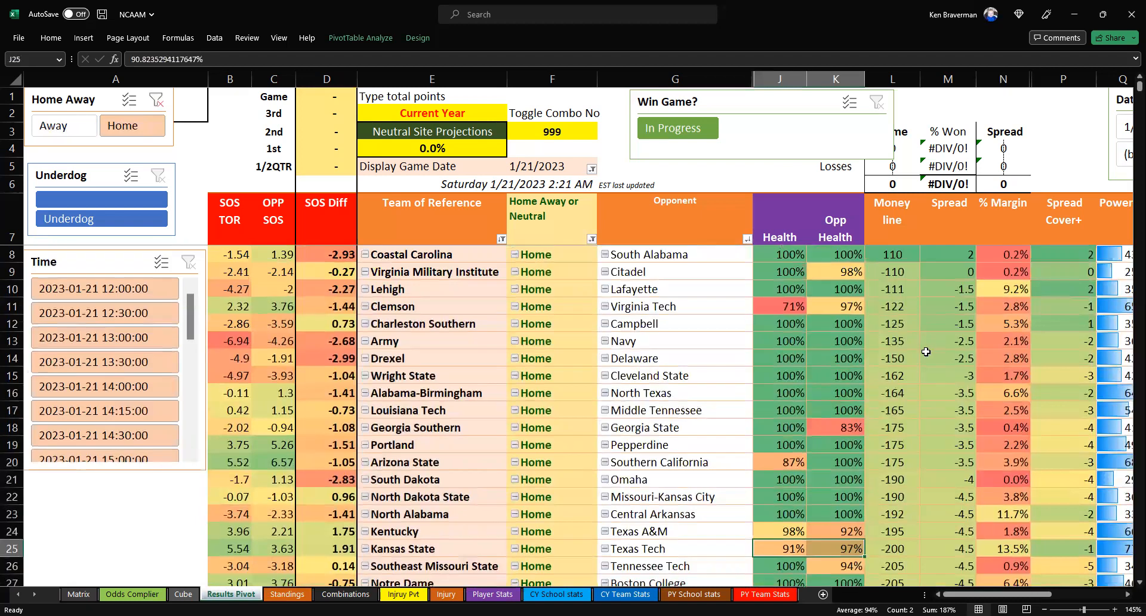
{"action": "left_click_drag", "start_coordinate": [880, 256], "coordinate": [880, 291]}
{"action": "left_click_drag", "start_coordinate": [881, 342], "coordinate": [876, 406]}
{"action": "left_click_drag", "start_coordinate": [554, 252], "coordinate": [602, 401]}
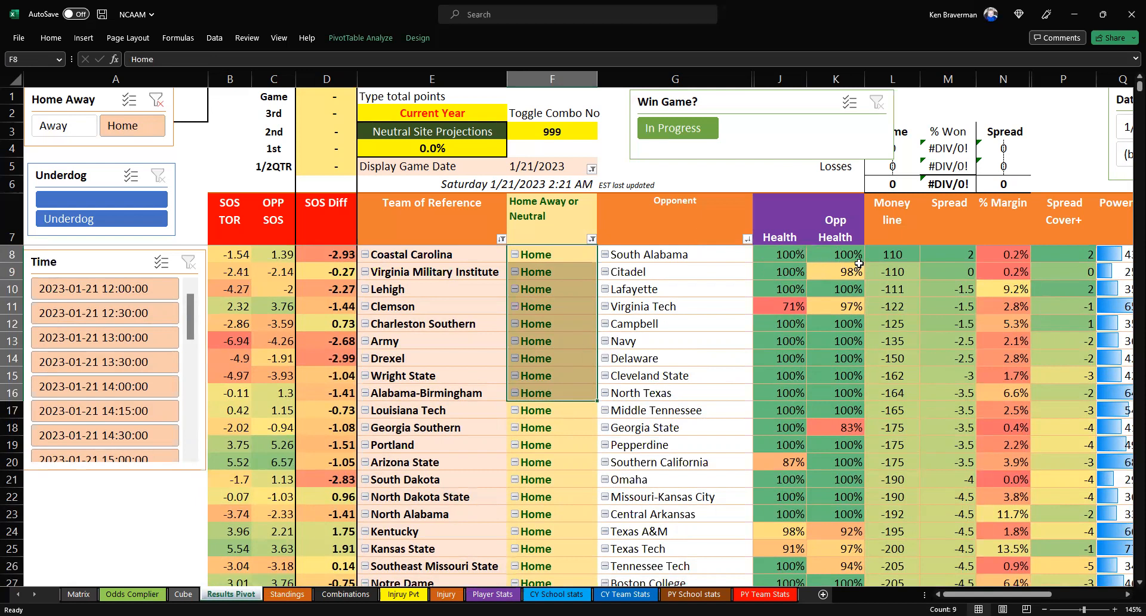
- Examine the Money line values from Coastal Carolina to Georgia Southern and Clemson's health in its home game against Virginia Tech
{"action": "left_click_drag", "start_coordinate": [898, 255], "coordinate": [883, 423]}
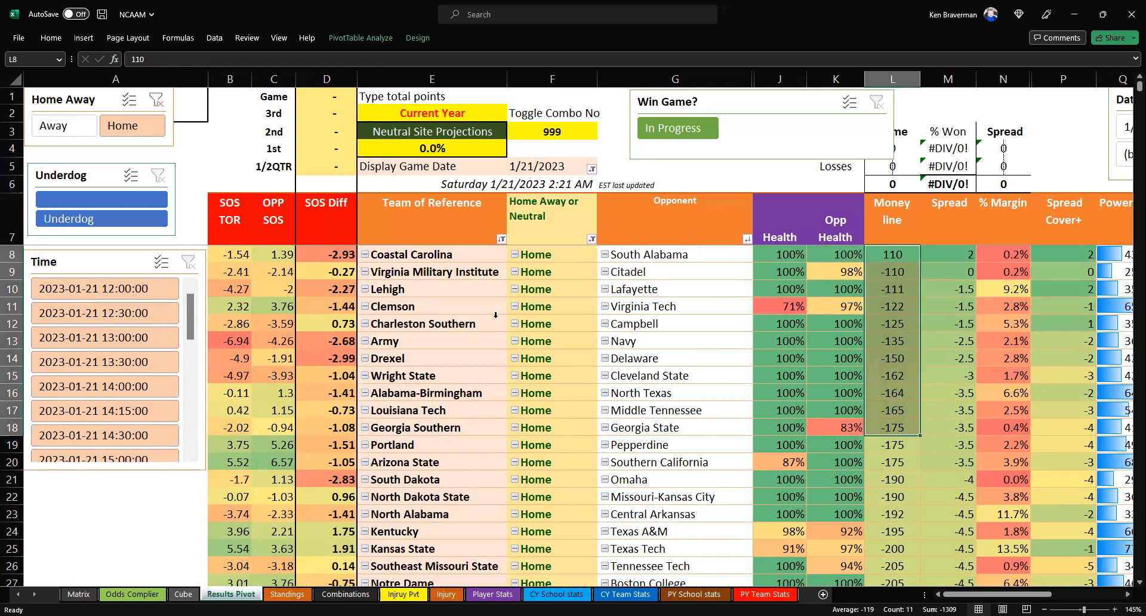
{"action": "left_click_drag", "start_coordinate": [461, 307], "coordinate": [798, 307]}
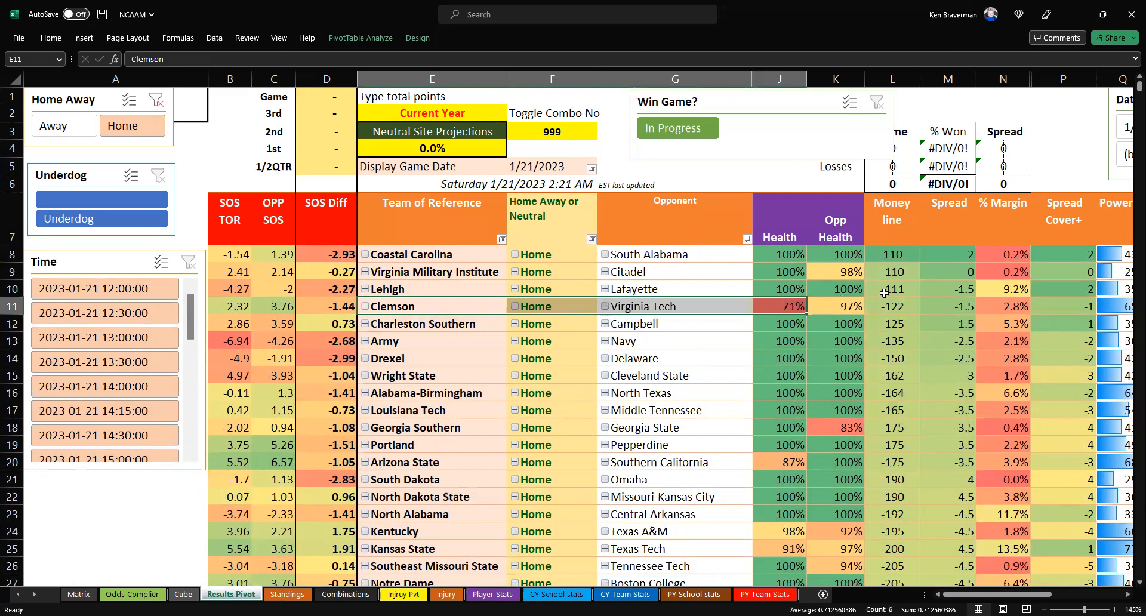
{"action": "left_click_drag", "start_coordinate": [897, 257], "coordinate": [898, 289]}
- Select the home teams Coastal Carolina to Lehigh together with Charleston Southern to Portland, leaving out Clemson
{"action": "left_click_drag", "start_coordinate": [424, 250], "coordinate": [436, 289]}
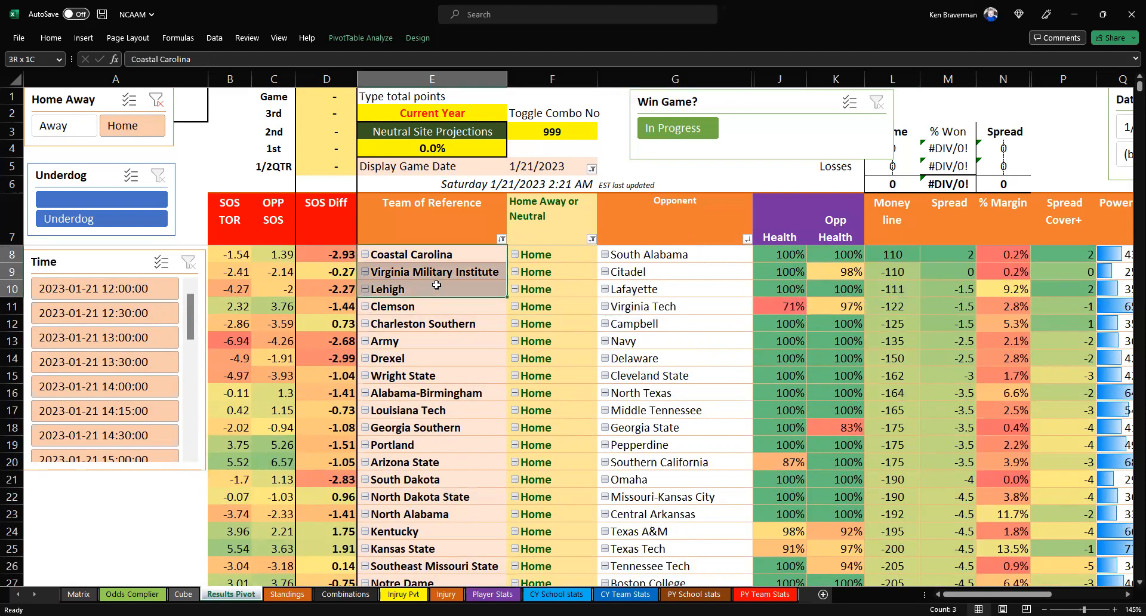
{"action": "left_click", "coordinate": [426, 323], "text": "ctrl"}
{"action": "left_click_drag", "start_coordinate": [426, 331], "coordinate": [428, 437]}
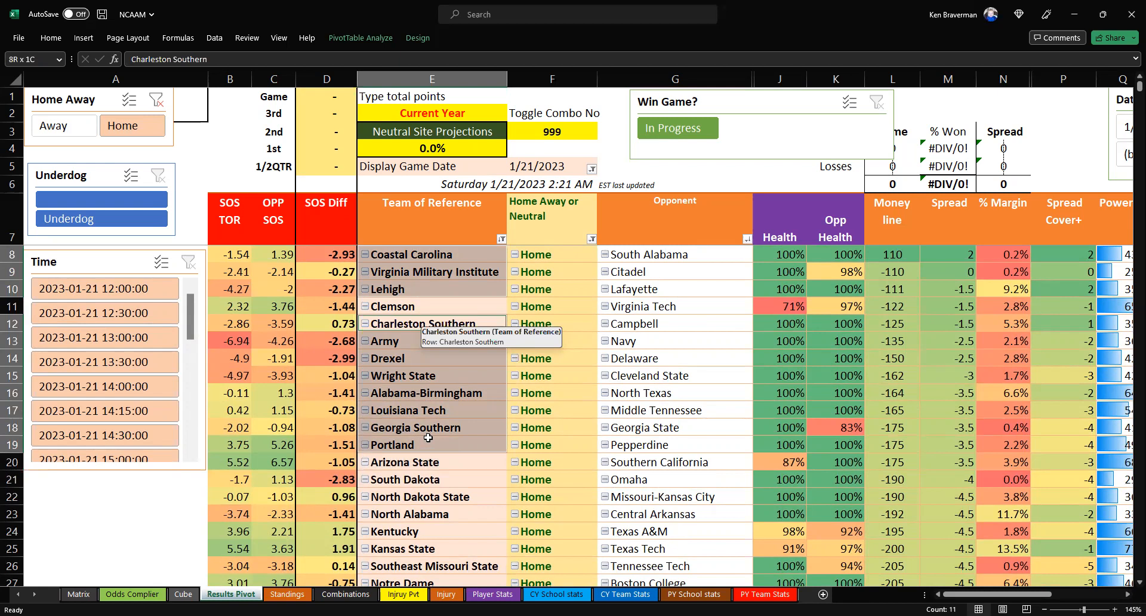
{"action": "left_click_drag", "start_coordinate": [428, 437], "coordinate": [428, 438]}
- Review the Money line, Spread and % Margin of the home games further down the list, beyond Maryland-Baltimore County
{"action": "scroll", "coordinate": [739, 414], "scroll_direction": "down", "scroll_amount": 1}
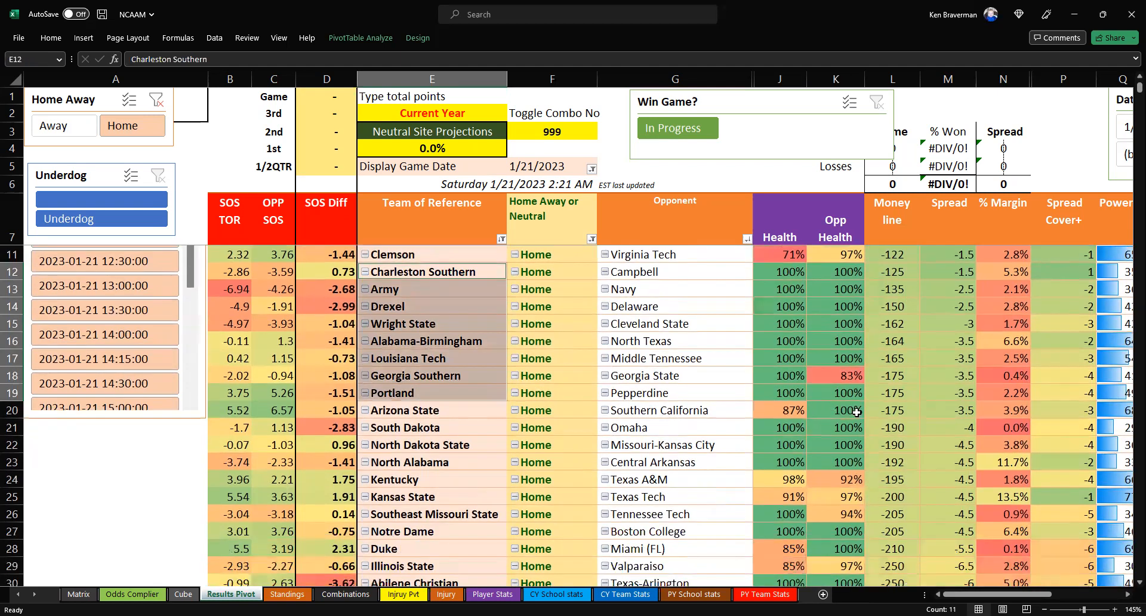
{"action": "scroll", "coordinate": [603, 368], "scroll_direction": "up", "scroll_amount": 1}
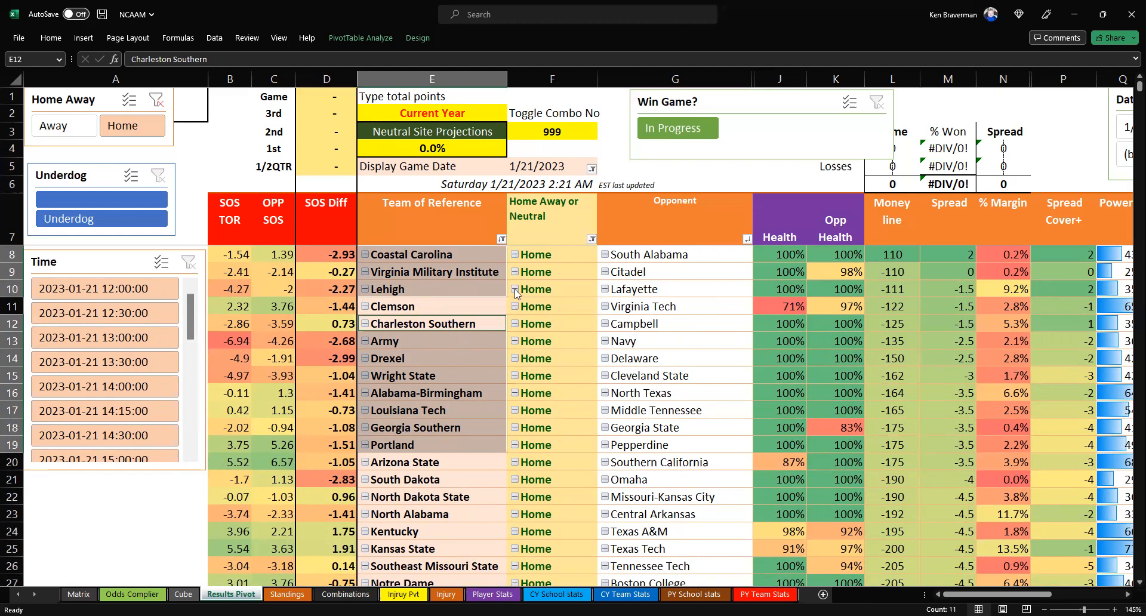
{"action": "scroll", "coordinate": [466, 364], "scroll_direction": "down", "scroll_amount": 1}
{"action": "scroll", "coordinate": [460, 298], "scroll_direction": "up", "scroll_amount": 1}
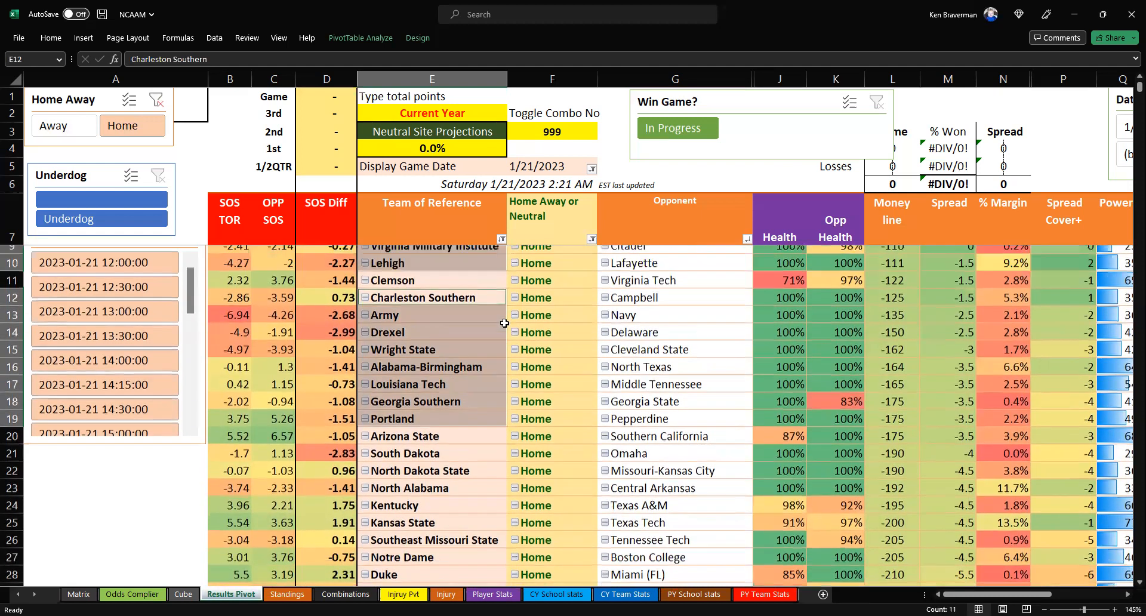
{"action": "scroll", "coordinate": [514, 448], "scroll_direction": "down", "scroll_amount": 11}
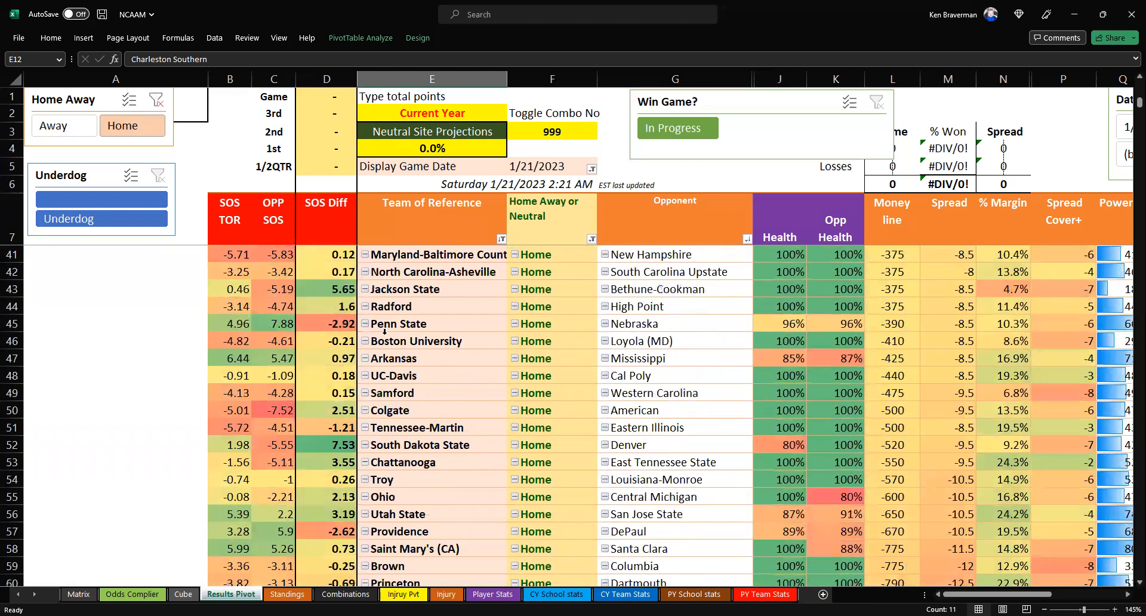
{"action": "scroll", "coordinate": [384, 331], "scroll_direction": "down", "scroll_amount": 1}
{"action": "scroll", "coordinate": [512, 349], "scroll_direction": "up", "scroll_amount": 7}
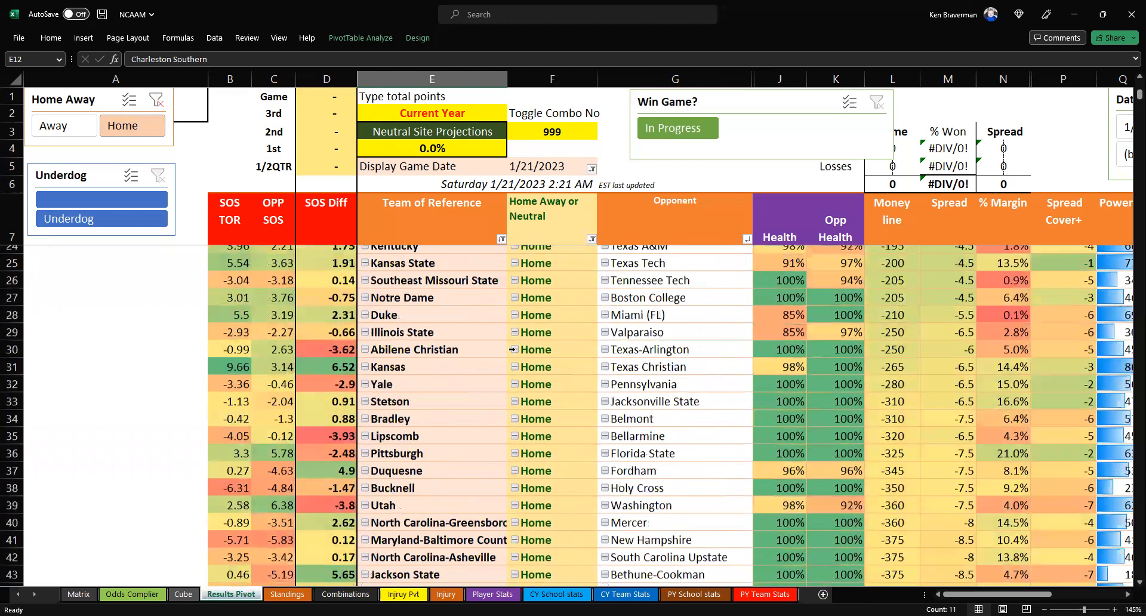
{"action": "scroll", "coordinate": [512, 349], "scroll_direction": "up", "scroll_amount": 5}
{"action": "scroll", "coordinate": [462, 397], "scroll_direction": "down", "scroll_amount": 1}
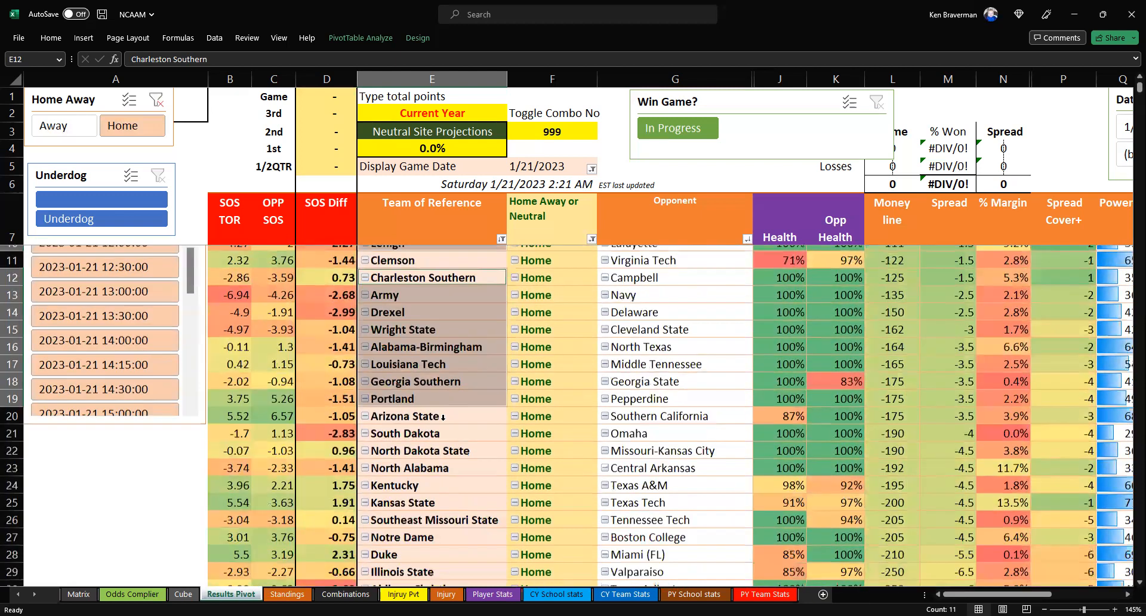
- Select the home teams from Notre Dame to Stetson and compare them with the games higher in the list
{"action": "left_click_drag", "start_coordinate": [441, 410], "coordinate": [413, 579]}
{"action": "scroll", "coordinate": [428, 482], "scroll_direction": "down", "scroll_amount": 1}
{"action": "scroll", "coordinate": [482, 388], "scroll_direction": "down", "scroll_amount": 1}
{"action": "scroll", "coordinate": [482, 384], "scroll_direction": "up", "scroll_amount": 1}
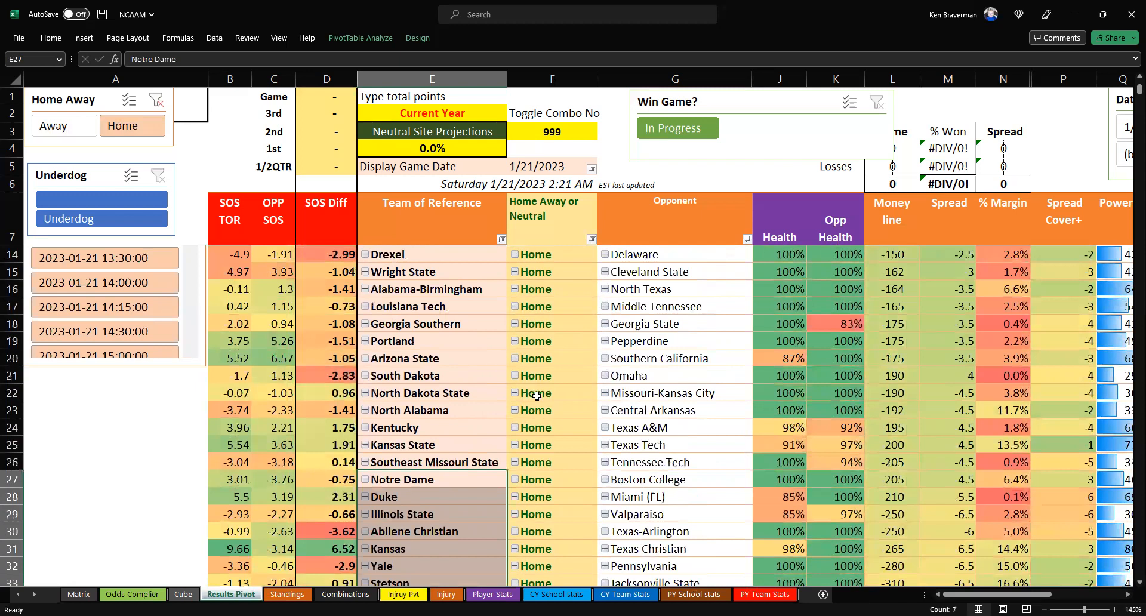
{"action": "scroll", "coordinate": [573, 388], "scroll_direction": "up", "scroll_amount": 2}
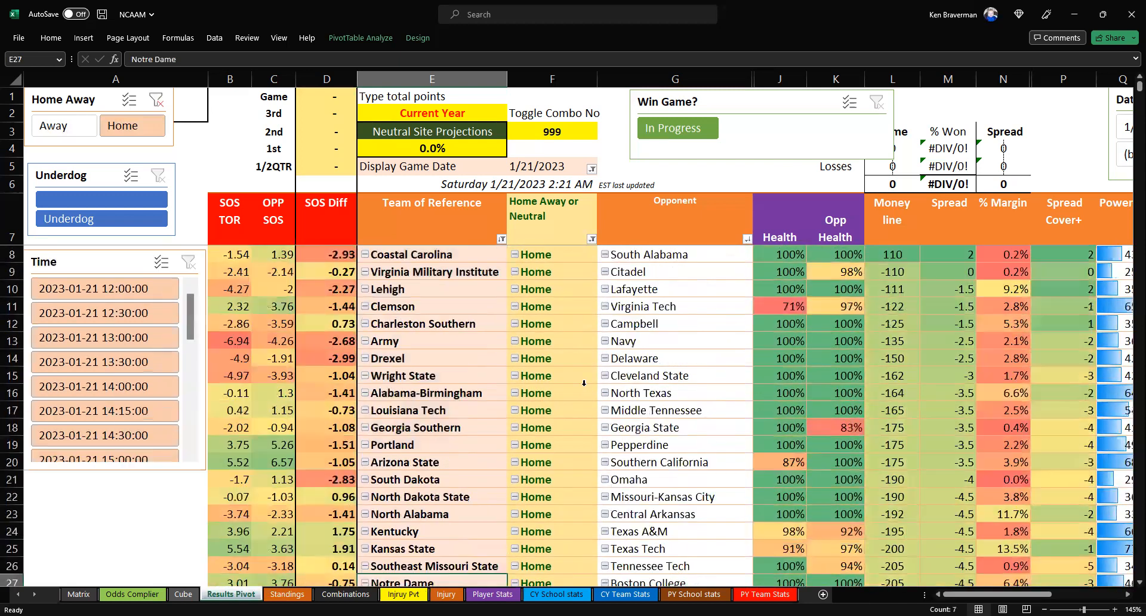
- Clear the Home Away filter and sort Team of Reference by % Margin in descending order
{"action": "left_click", "coordinate": [546, 131]}
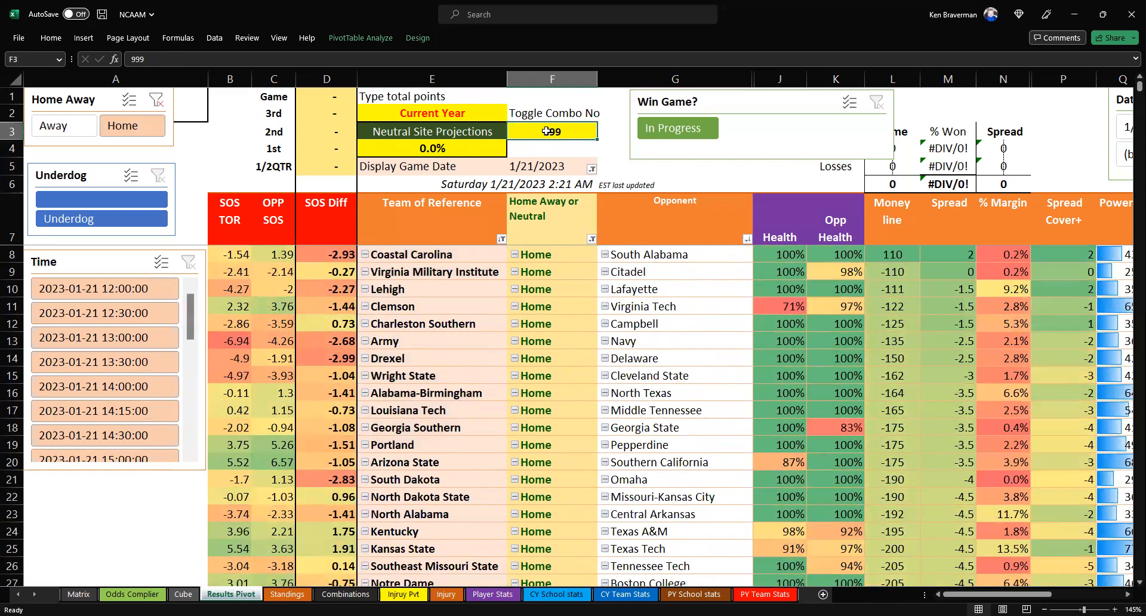
{"action": "left_click", "coordinate": [156, 99]}
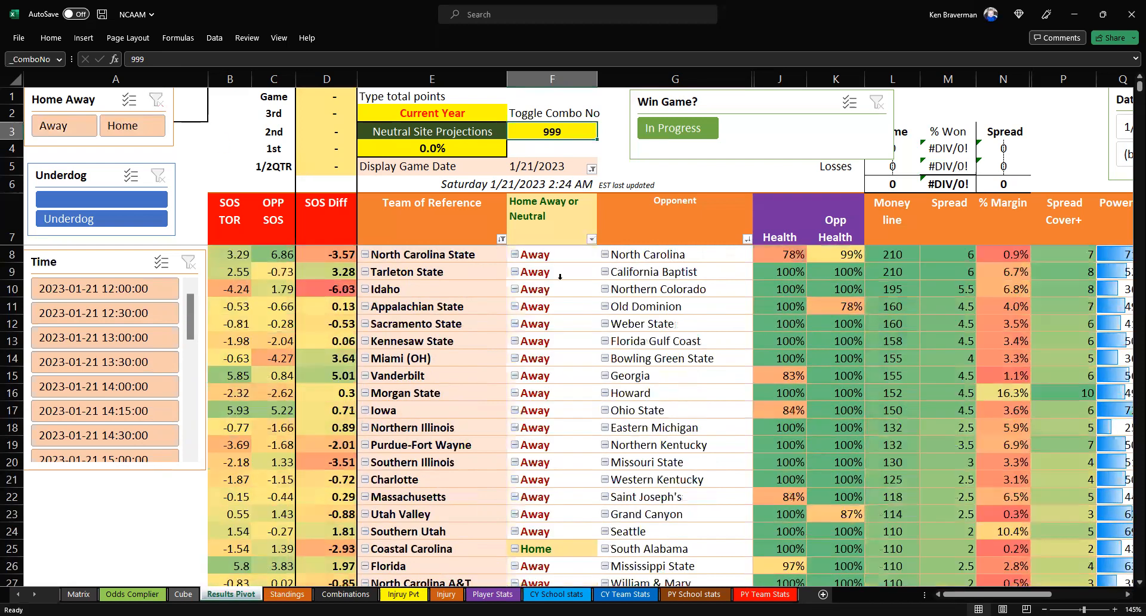
{"action": "left_click", "coordinate": [498, 237]}
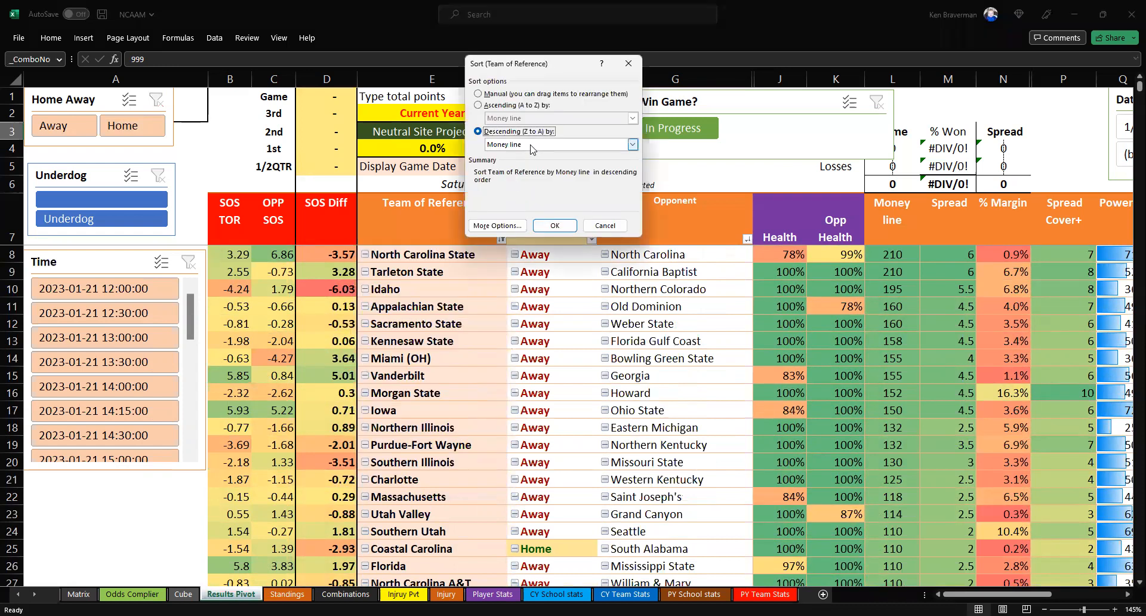
{"action": "left_click", "coordinate": [531, 145]}
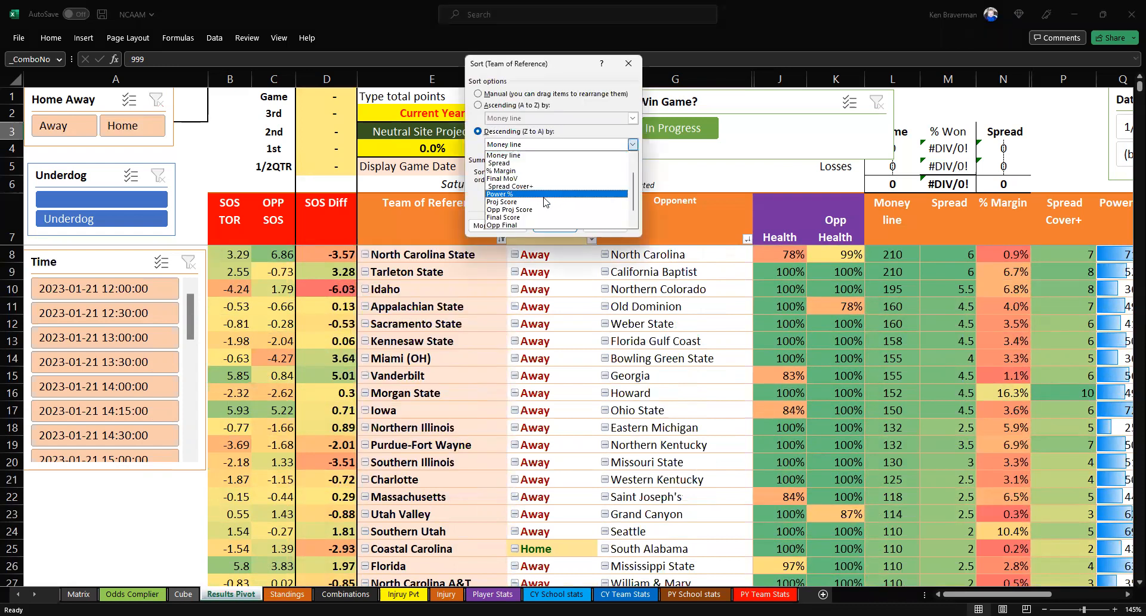
{"action": "left_click", "coordinate": [537, 171]}
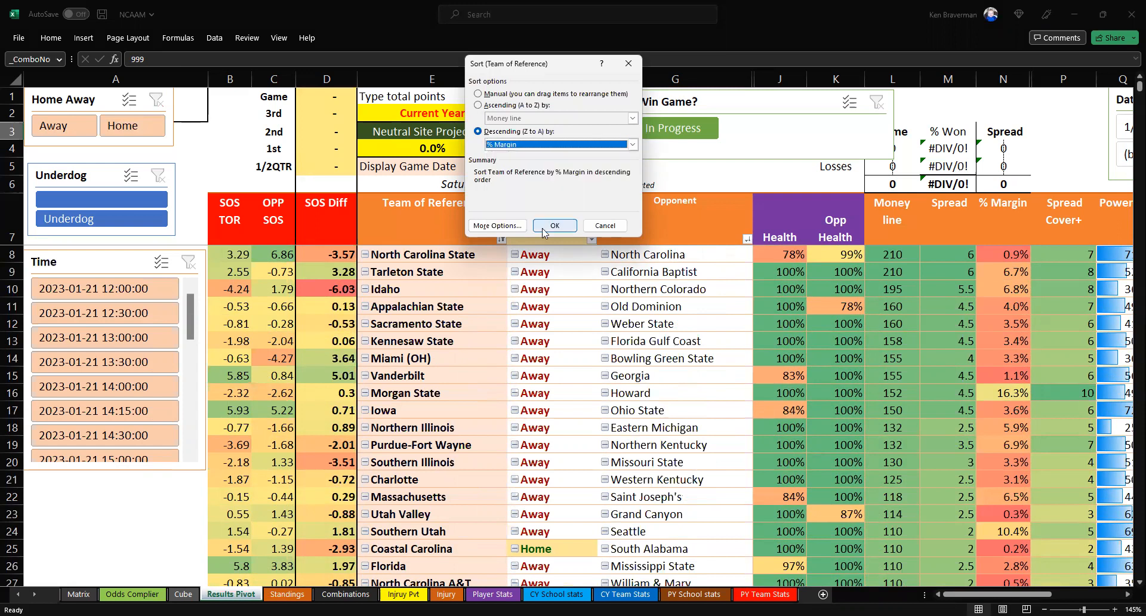
{"action": "left_click", "coordinate": [552, 223]}
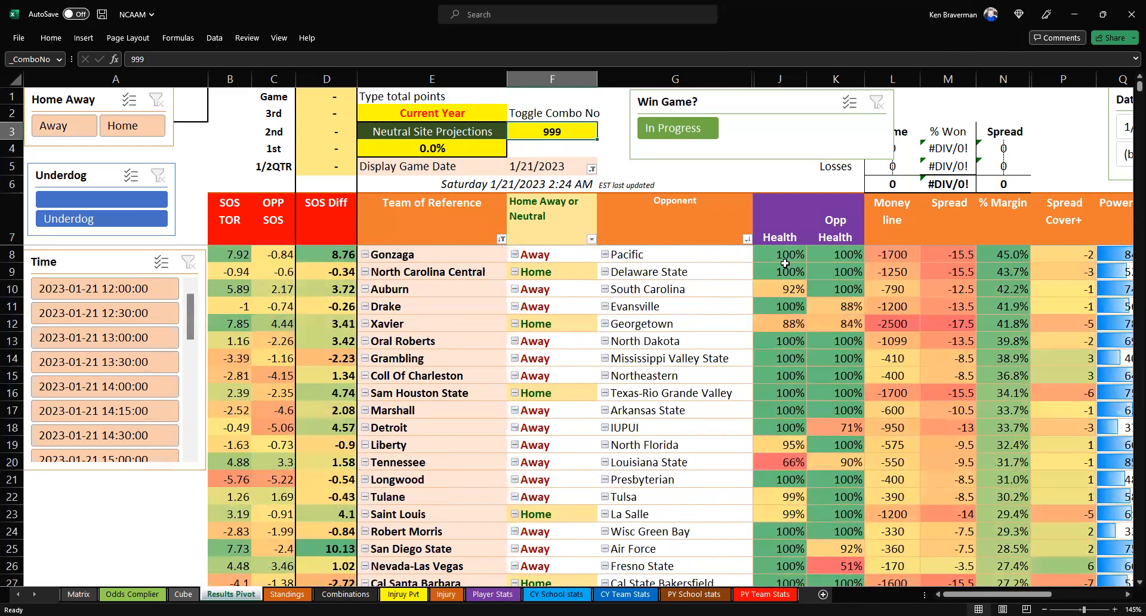